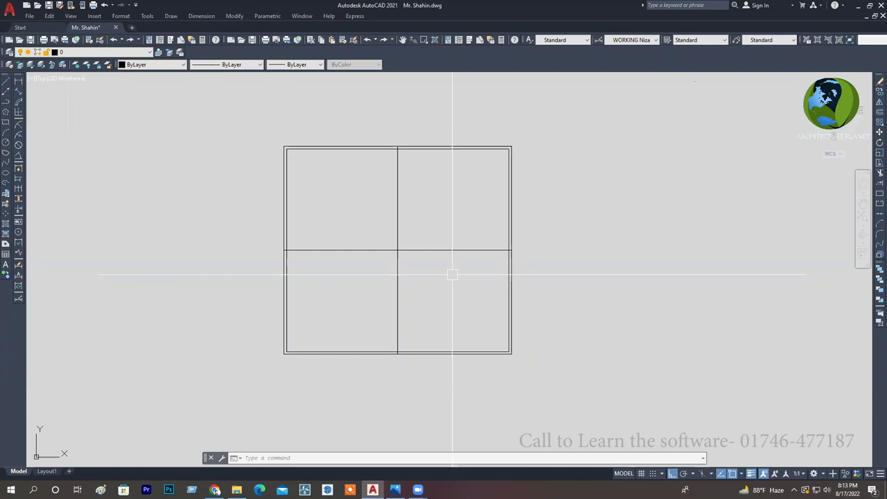
Crossing-window select the entire old double-line grid and delete it.
{"action": "middle_click_drag", "start_coordinate": [384, 221], "coordinate": [406, 231]}
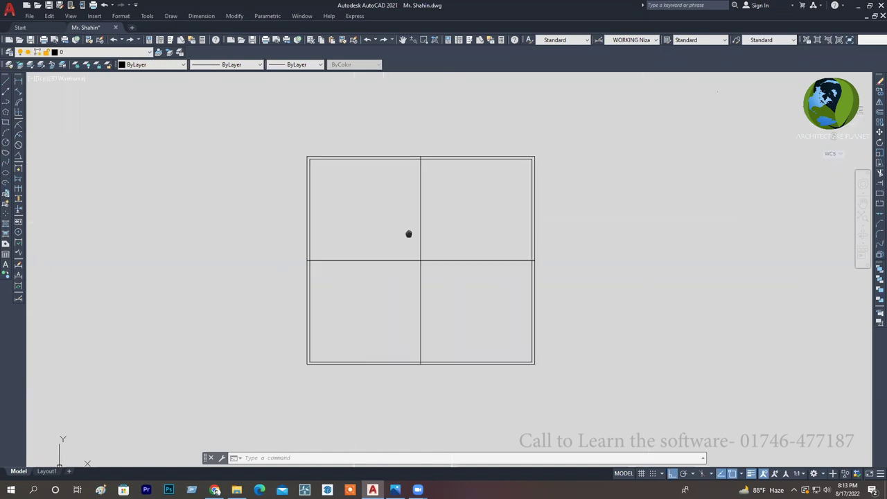
{"action": "scroll", "coordinate": [410, 244], "scroll_direction": "down", "scroll_amount": 2}
{"action": "left_click", "coordinate": [506, 351]}
{"action": "left_click", "coordinate": [307, 162]}
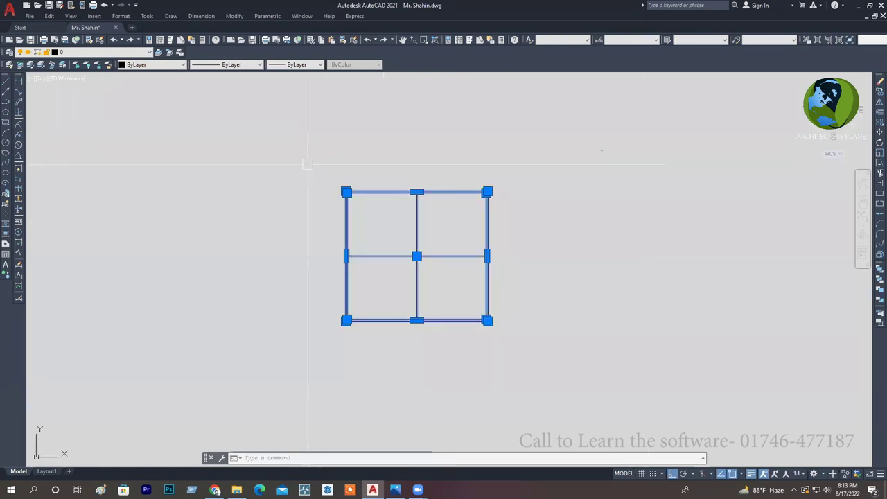
{"action": "key", "text": "Delete"}
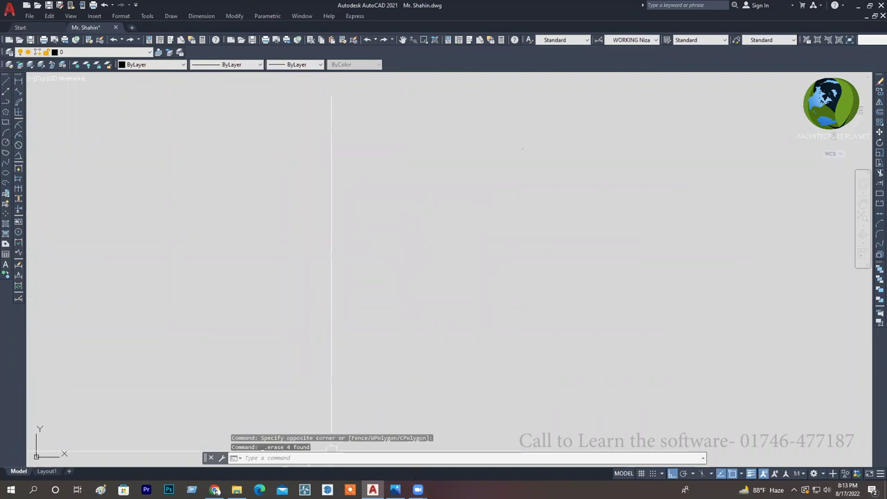
{"action": "left_click", "coordinate": [395, 489]}
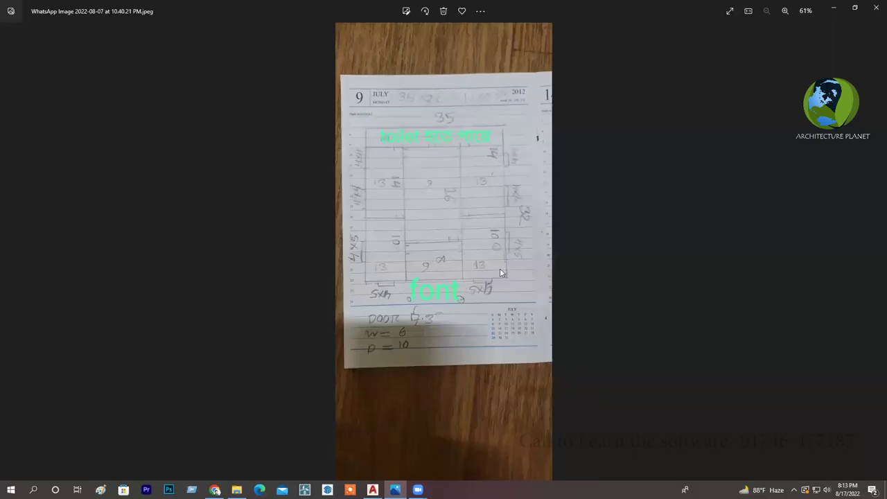
{"action": "left_click", "coordinate": [841, 10]}
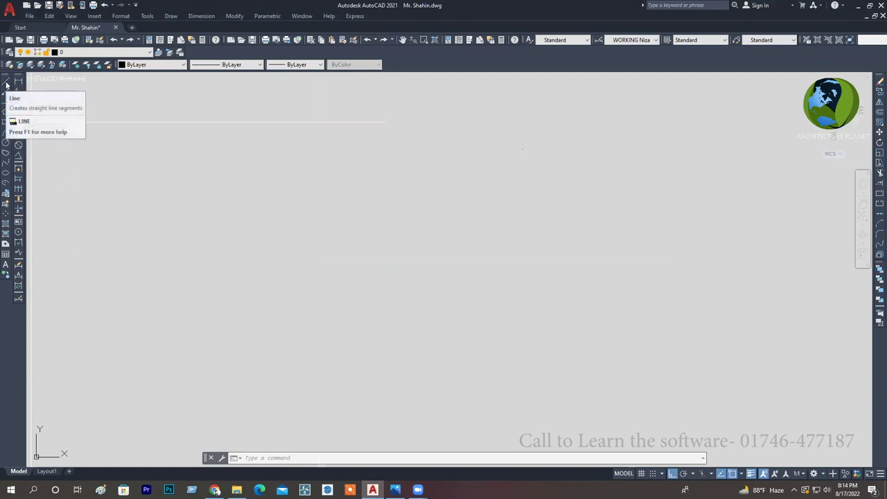
{"action": "left_click", "coordinate": [7, 103]}
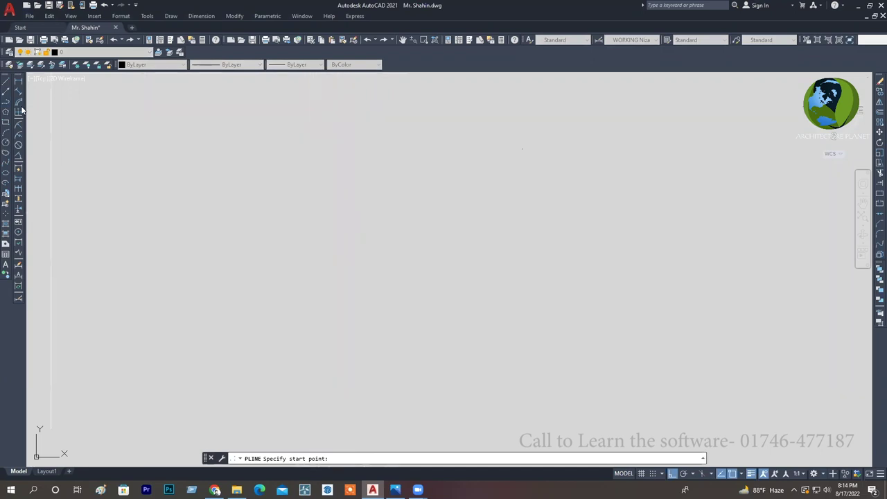
{"action": "left_click", "coordinate": [326, 207]}
{"action": "left_click", "coordinate": [502, 207]}
{"action": "left_click", "coordinate": [502, 313]}
{"action": "left_click", "coordinate": [295, 313]}
{"action": "left_click", "coordinate": [326, 207]}
{"action": "key", "text": "Return"}
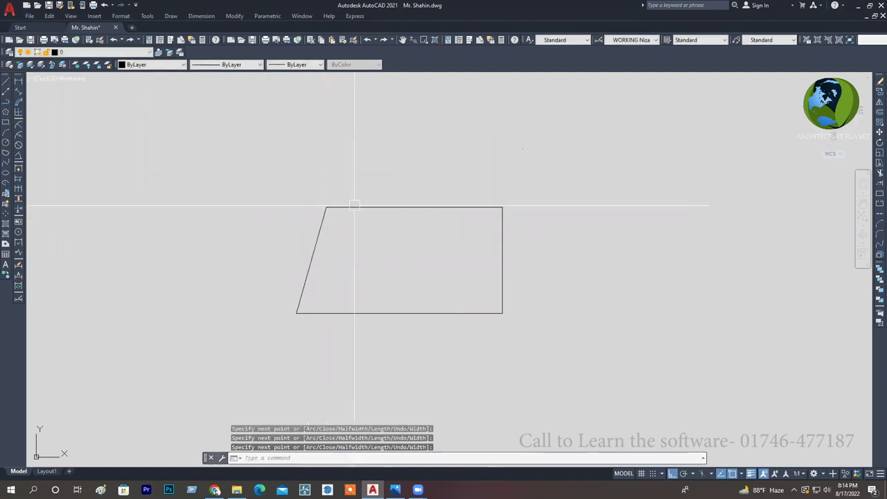
{"action": "left_click", "coordinate": [325, 206]}
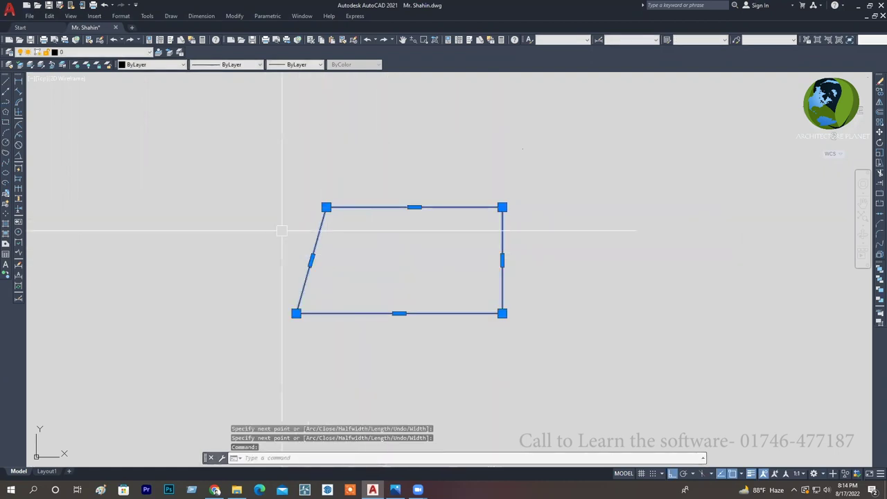
{"action": "key", "text": "Escape"}
{"action": "left_click", "coordinate": [6, 81]}
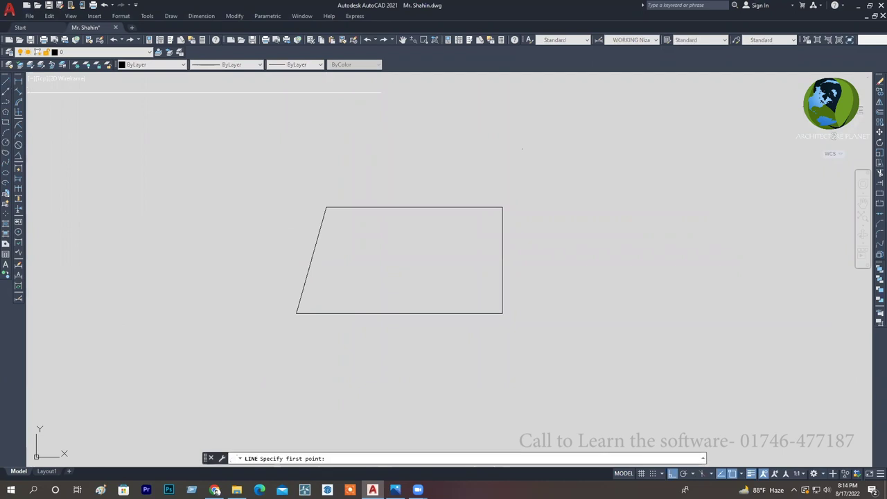
{"action": "left_click", "coordinate": [364, 136]}
{"action": "left_click", "coordinate": [488, 148]}
{"action": "left_click", "coordinate": [488, 180]}
{"action": "left_click", "coordinate": [341, 180]}
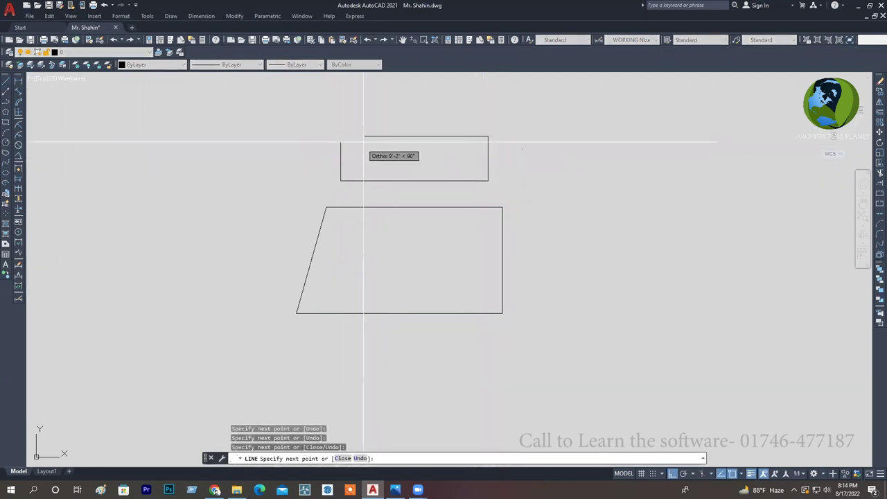
{"action": "left_click", "coordinate": [364, 136]}
{"action": "key", "text": "Escape"}
{"action": "left_click", "coordinate": [385, 135]}
{"action": "left_click", "coordinate": [487, 160]}
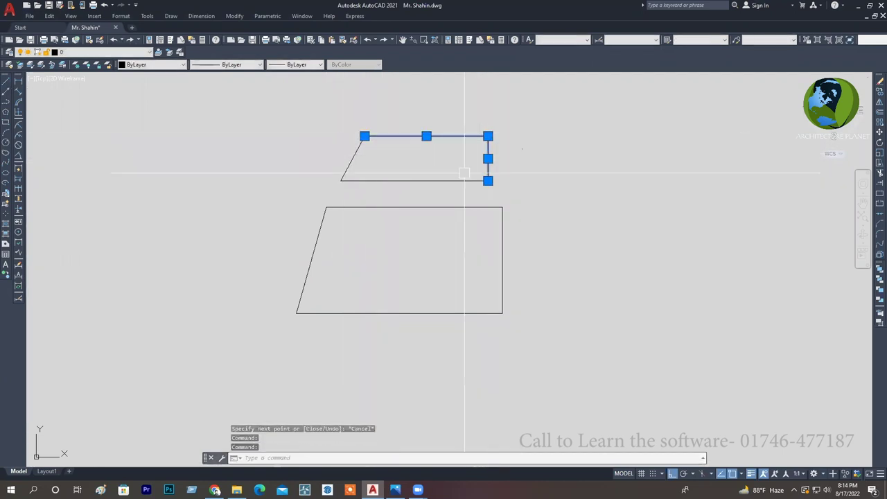
{"action": "left_click", "coordinate": [433, 180]}
{"action": "left_click", "coordinate": [352, 159]}
{"action": "key", "text": "Escape"}
{"action": "left_click", "coordinate": [511, 180]}
{"action": "left_click", "coordinate": [326, 131]}
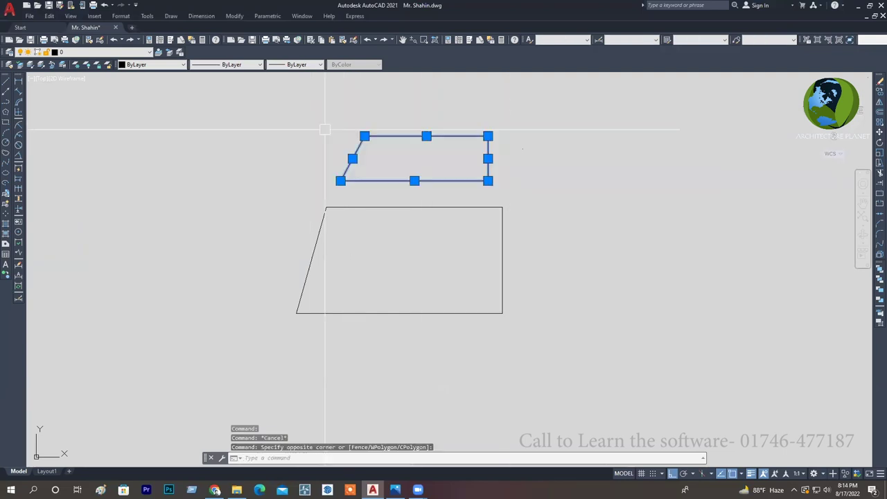
{"action": "key", "text": "Delete"}
{"action": "left_click", "coordinate": [430, 206]}
{"action": "key", "text": "Delete"}
Draw a polyline outline with sides of 35', 32' and 35', closing at the start corner.
{"action": "left_click", "coordinate": [4, 102]}
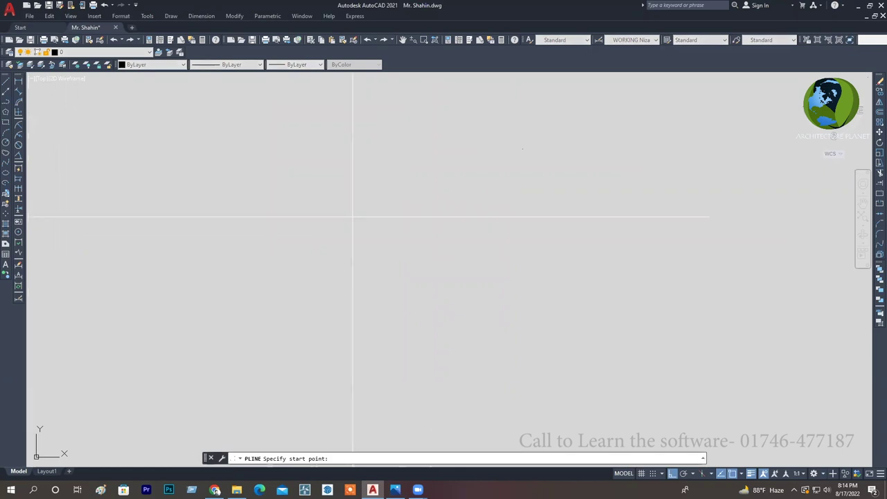
{"action": "left_click", "coordinate": [266, 179]}
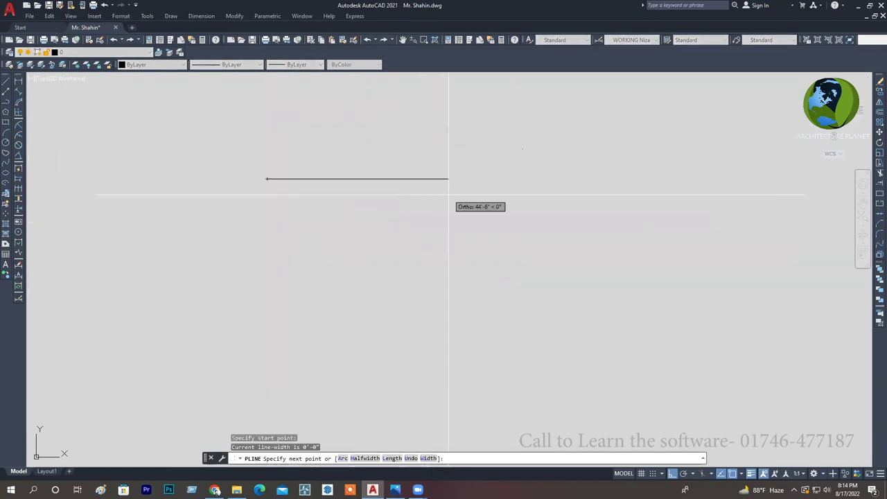
{"action": "type", "text": "35'"}
{"action": "key", "text": "Return"}
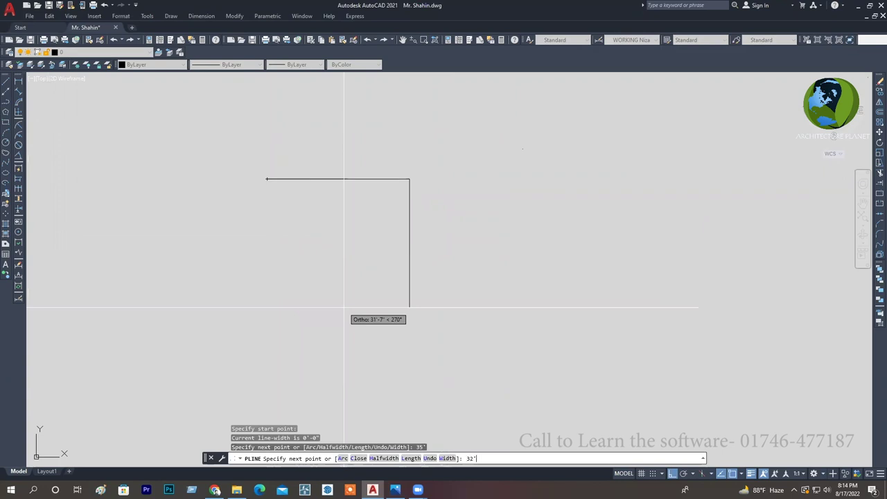
{"action": "key", "text": "Return"}
{"action": "type", "text": "'"}
{"action": "key", "text": "Return"}
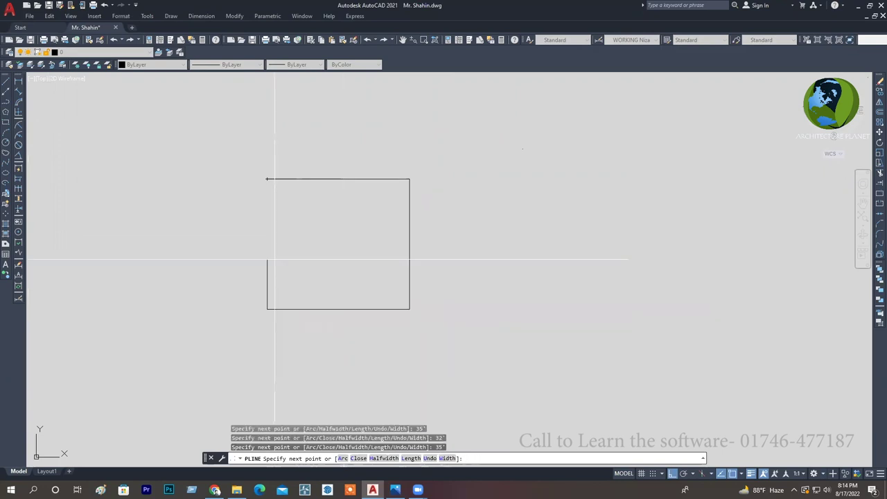
{"action": "left_click", "coordinate": [267, 179]}
Undo the last outline segment and exit the polyline command.
{"action": "type", "text": "u"}
{"action": "key", "text": "Return"}
{"action": "key", "text": "Escape"}
{"action": "scroll", "coordinate": [316, 229], "scroll_direction": "up", "scroll_amount": 2}
{"action": "scroll", "coordinate": [447, 228], "scroll_direction": "up", "scroll_amount": 2}
{"action": "key", "text": "Escape"}
{"action": "key", "text": "Escape"}
{"action": "scroll", "coordinate": [448, 239], "scroll_direction": "down", "scroll_amount": 2}
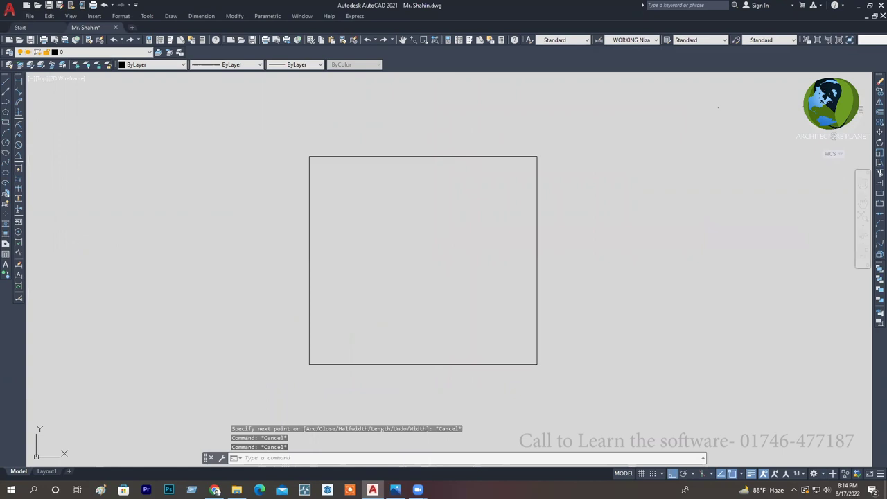
Add a linear dimension across the top corners, placed above the top wall.
{"action": "left_click", "coordinate": [19, 82]}
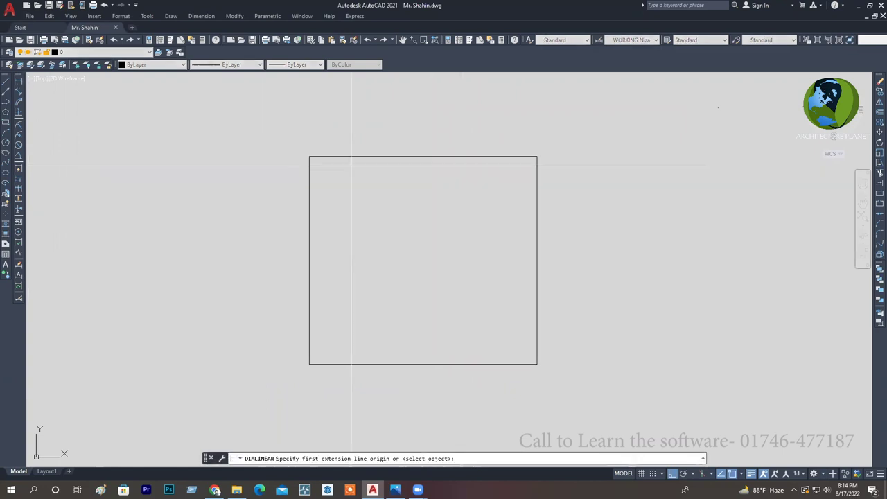
{"action": "left_click", "coordinate": [309, 156]}
{"action": "left_click", "coordinate": [536, 156]}
{"action": "left_click", "coordinate": [524, 142]}
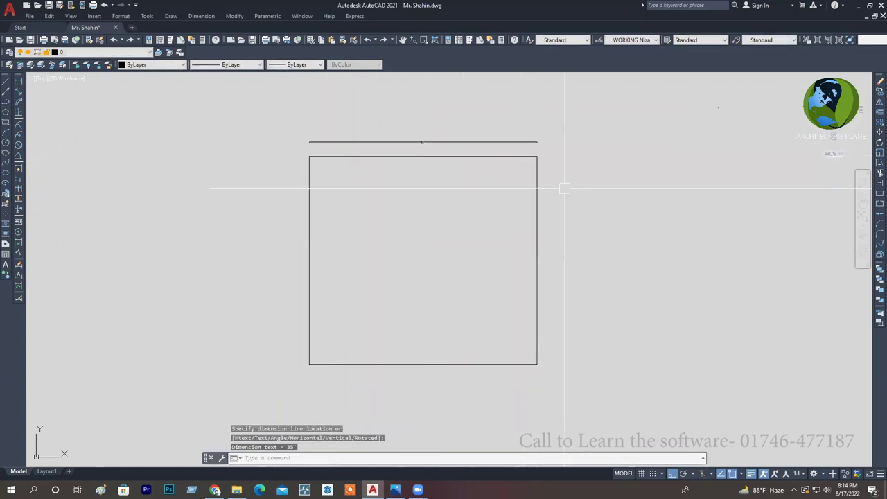
Add a 32' linear dimension between the right-hand corners, placed right of the outline.
{"action": "key", "text": "Return"}
{"action": "left_click", "coordinate": [536, 156]}
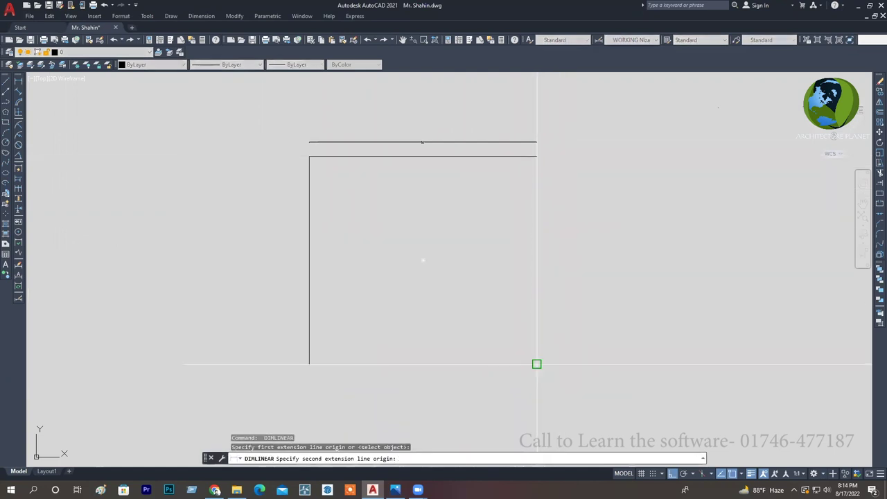
{"action": "left_click", "coordinate": [537, 364]}
{"action": "left_click", "coordinate": [547, 259]}
{"action": "scroll", "coordinate": [528, 270], "scroll_direction": "up", "scroll_amount": 5}
{"action": "scroll", "coordinate": [406, 145], "scroll_direction": "down", "scroll_amount": 5}
{"action": "scroll", "coordinate": [390, 173], "scroll_direction": "up", "scroll_amount": 5}
{"action": "scroll", "coordinate": [406, 188], "scroll_direction": "down", "scroll_amount": 5}
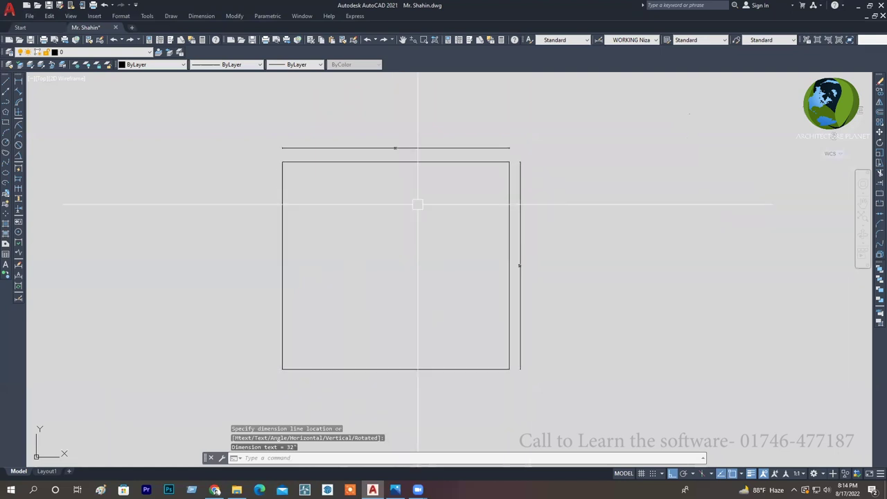
{"action": "key", "text": "Escape"}
{"action": "key", "text": "Escape"}
{"action": "key", "text": "Escape"}
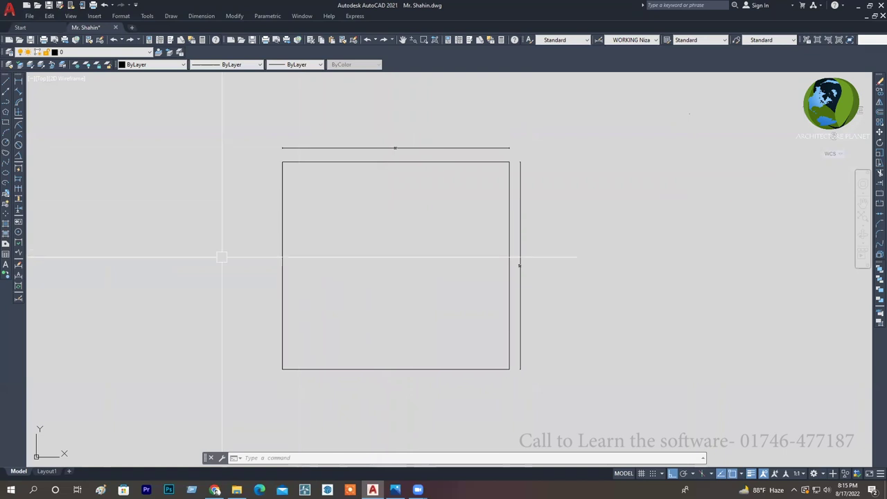
Offset the outline 5 inches inward with OFFSET to form the inner wall line.
{"action": "middle_click_drag", "start_coordinate": [344, 266], "coordinate": [361, 267]}
{"action": "type", "text": "o"}
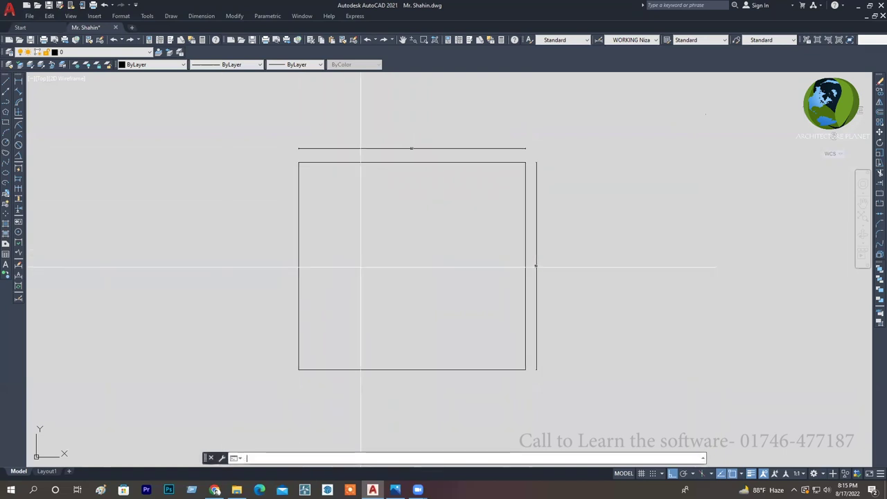
{"action": "key", "text": "Return"}
{"action": "key", "text": "Return"}
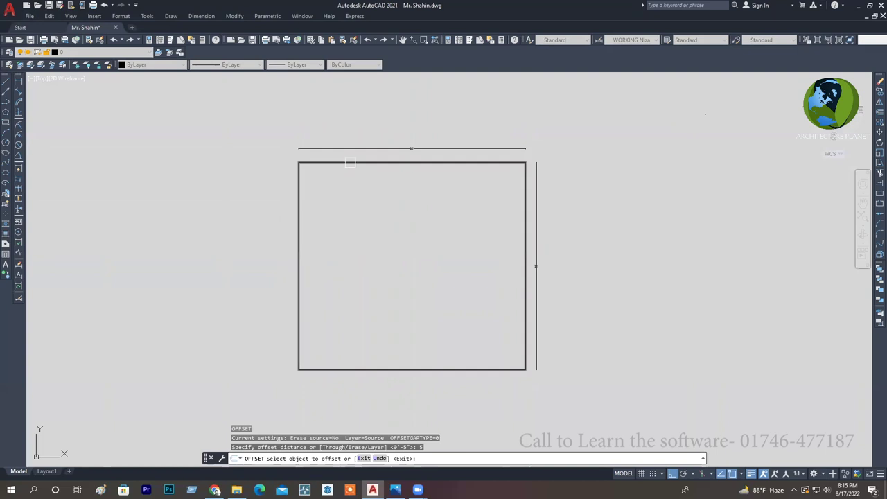
{"action": "left_click", "coordinate": [350, 162]}
{"action": "left_click", "coordinate": [357, 198]}
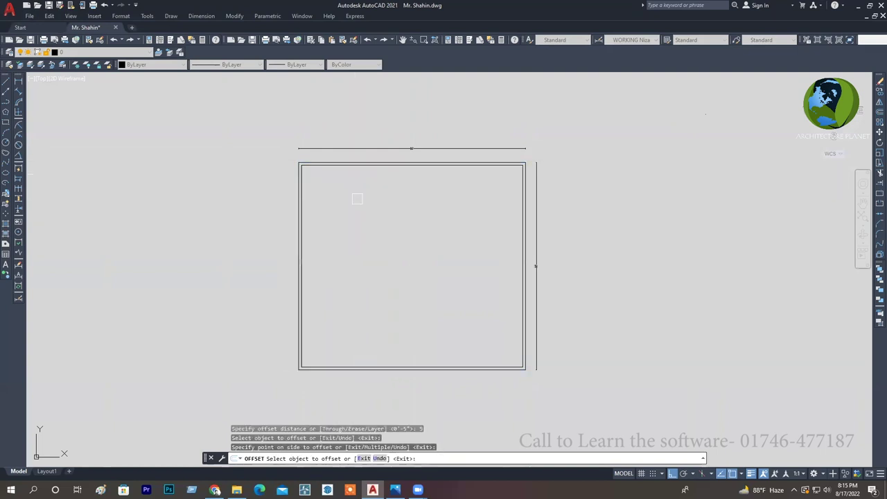
{"action": "key", "text": "Escape"}
Select the wall rectangle to check it, then deselect it.
{"action": "scroll", "coordinate": [354, 163], "scroll_direction": "up", "scroll_amount": 2}
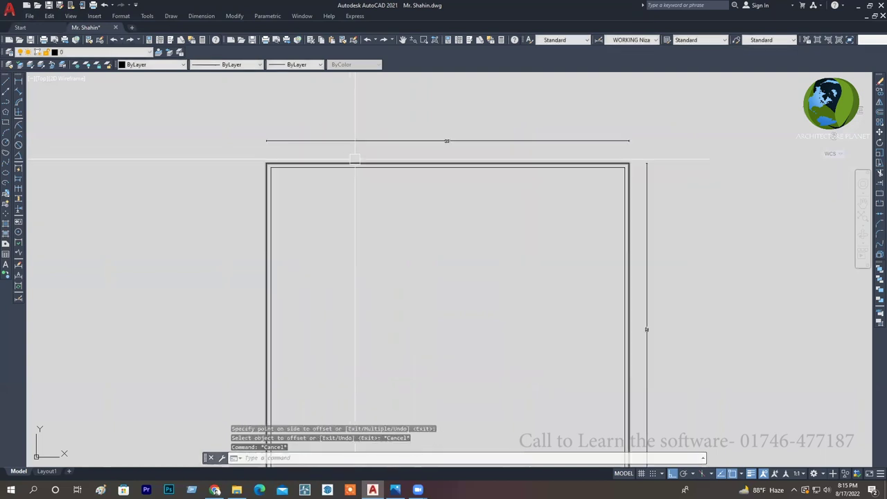
{"action": "left_click", "coordinate": [361, 162]}
{"action": "scroll", "coordinate": [383, 228], "scroll_direction": "down", "scroll_amount": 2}
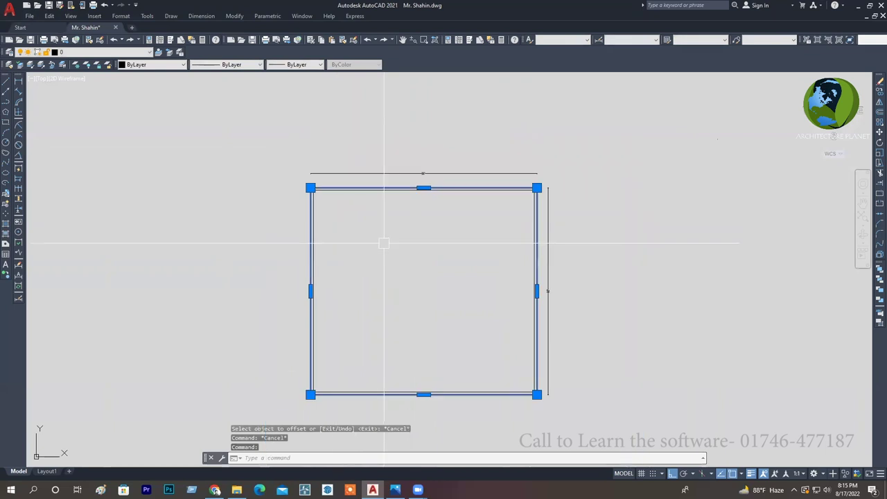
{"action": "key", "text": "Escape"}
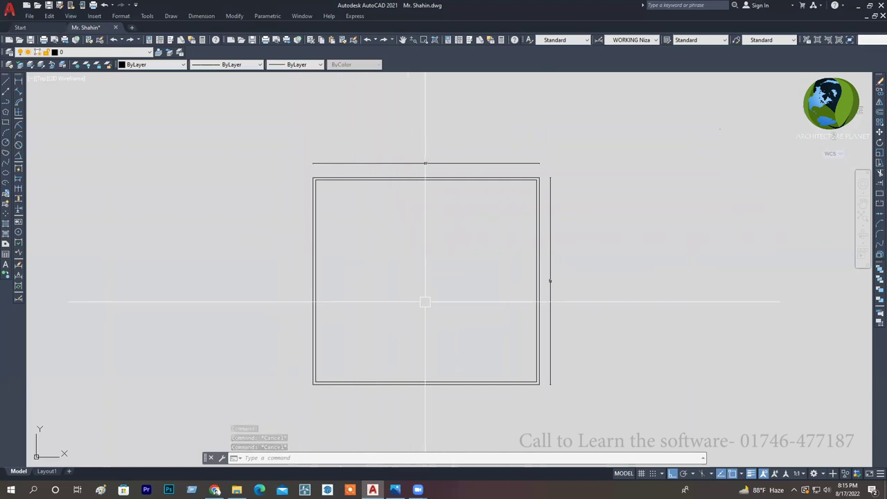
{"action": "scroll", "coordinate": [350, 191], "scroll_direction": "up", "scroll_amount": 5}
{"action": "scroll", "coordinate": [318, 214], "scroll_direction": "down", "scroll_amount": 5}
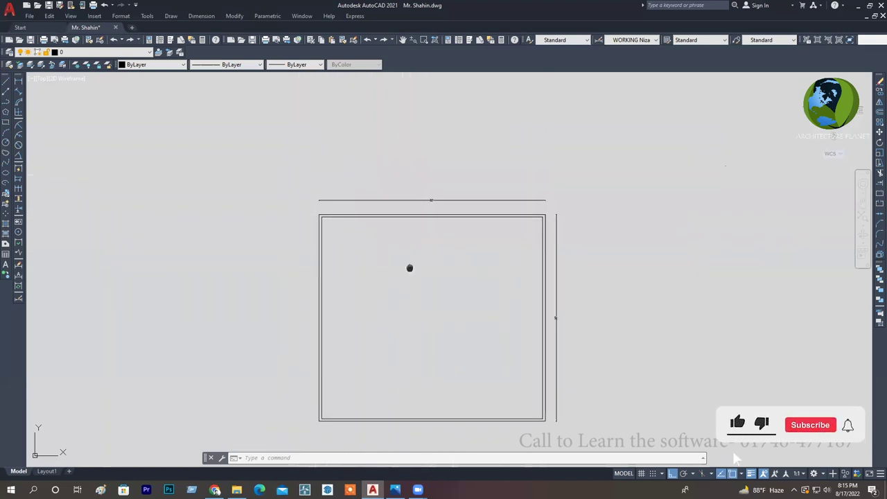
{"action": "key", "text": "Escape"}
{"action": "key", "text": "Escape"}
{"action": "key", "text": "Escape"}
Reposition the view of the walled plan and start the LINE command.
{"action": "middle_click_drag", "start_coordinate": [461, 304], "coordinate": [425, 278]}
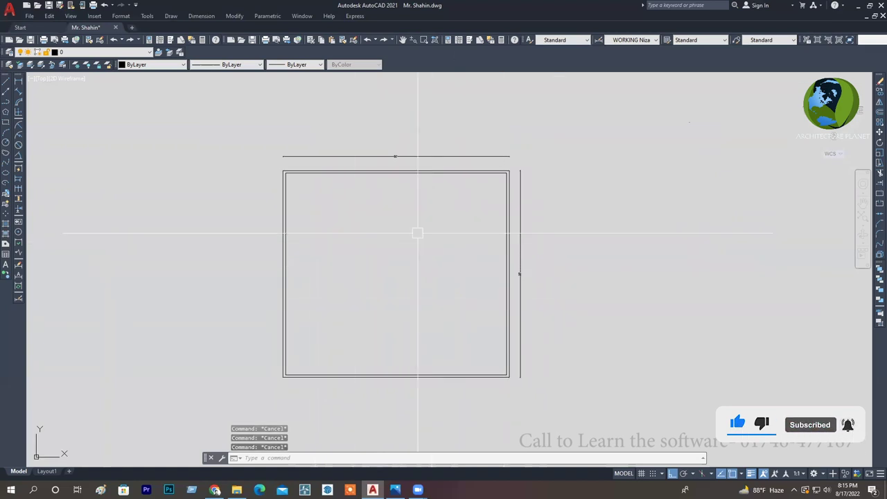
{"action": "mouse_move", "coordinate": [332, 236]}
{"action": "middle_mouse_down"}
{"action": "mouse_move", "coordinate": [331, 221]}
{"action": "mouse_move", "coordinate": [345, 221]}
{"action": "middle_mouse_up"}
{"action": "key", "text": "Escape"}
{"action": "key", "text": "Escape"}
{"action": "key", "text": "Escape"}
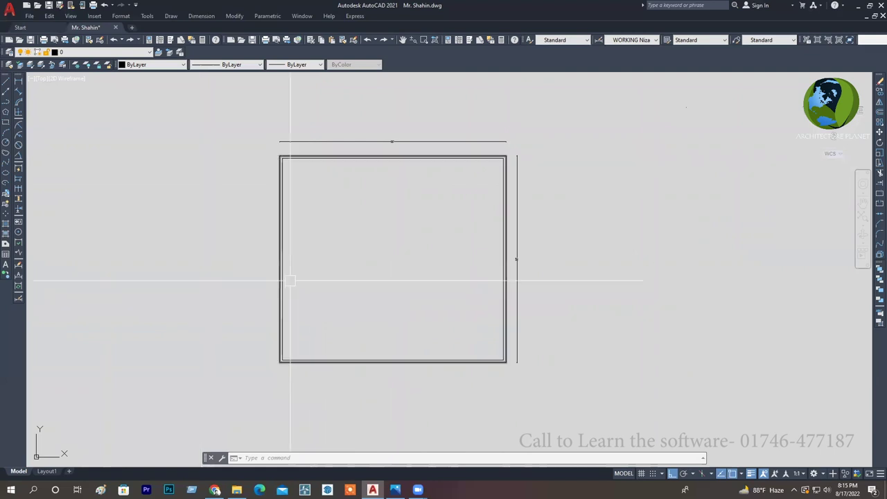
{"action": "middle_click_drag", "start_coordinate": [401, 291], "coordinate": [396, 293]}
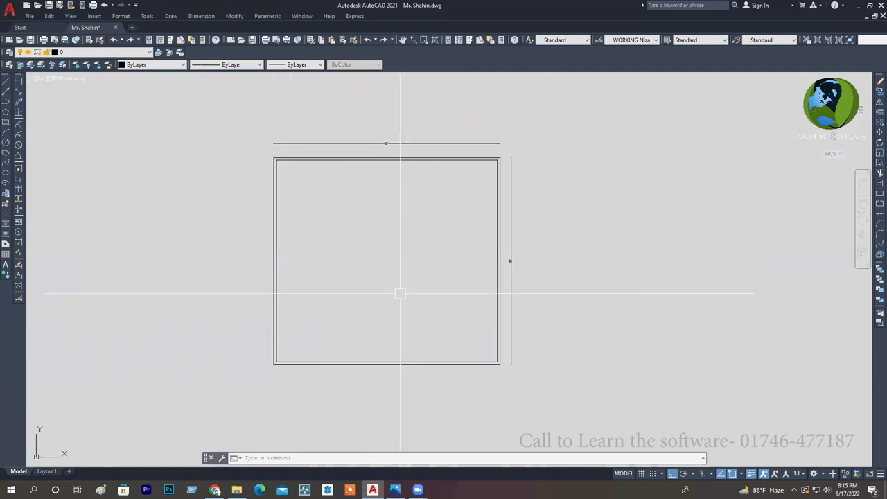
{"action": "type", "text": "1"}
{"action": "key", "text": "Return"}
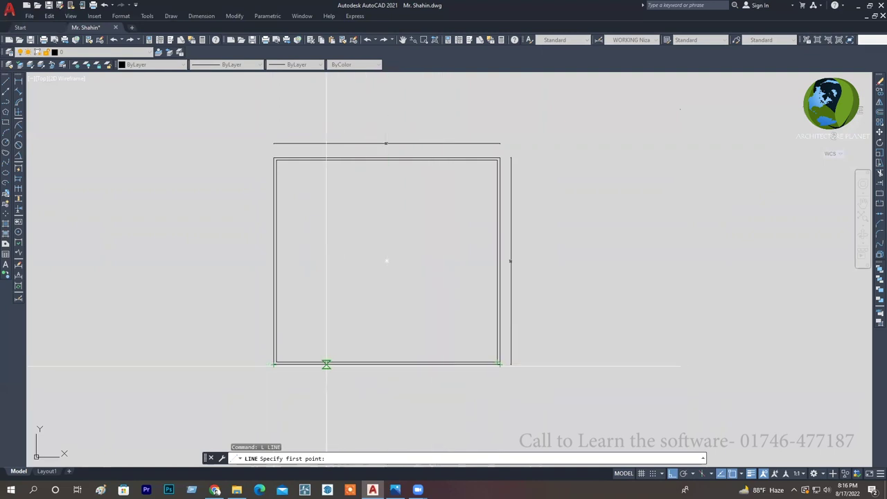
Draw a vertical line from the bottom wall's midpoint to the top wall's midpoint.
{"action": "left_click", "coordinate": [386, 364]}
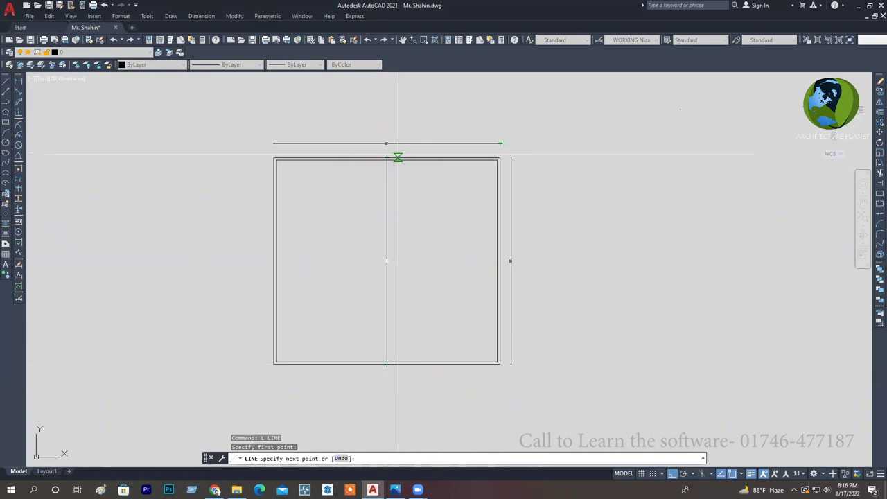
{"action": "left_click", "coordinate": [387, 159]}
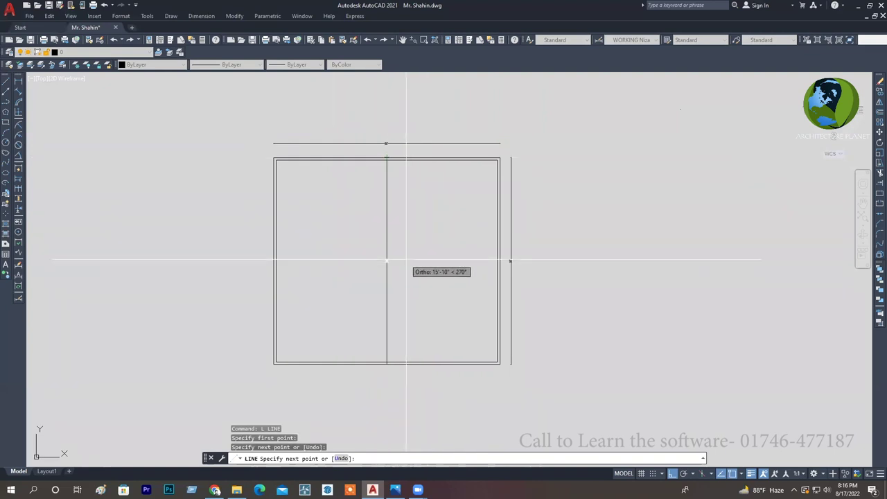
{"action": "key", "text": "Escape"}
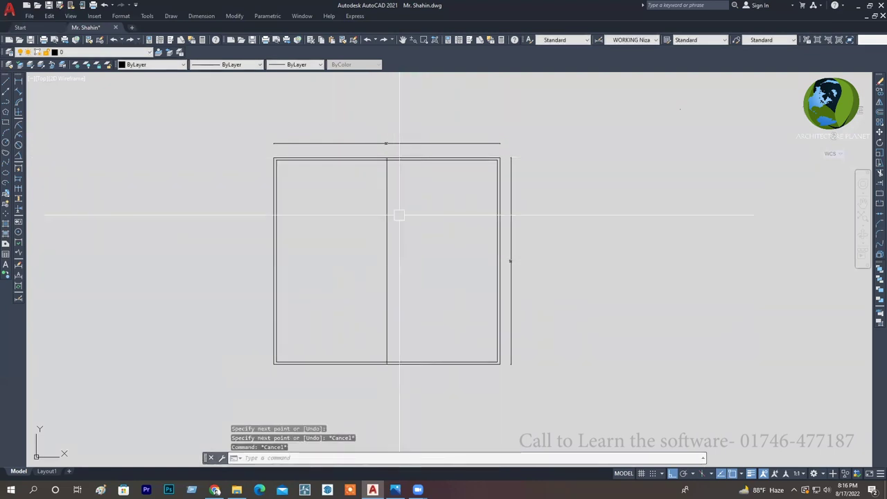
{"action": "key", "text": "Escape"}
{"action": "key", "text": "Escape"}
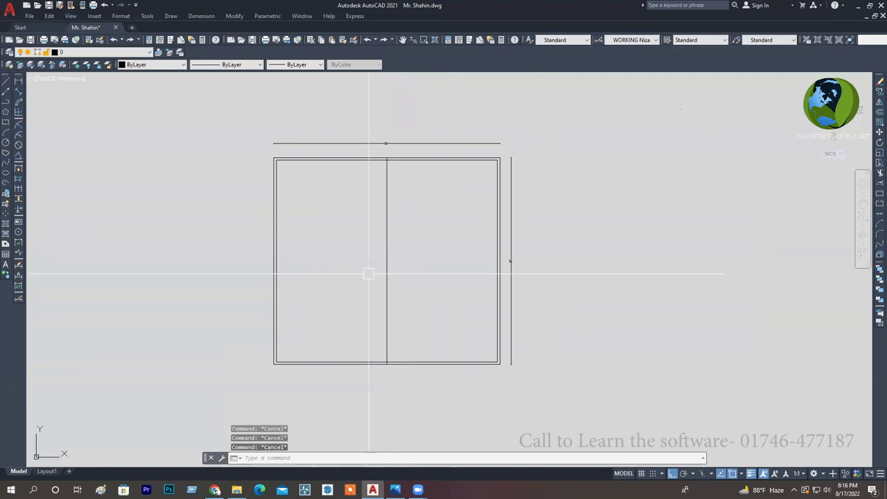
Review the hand-drawn floor plan sketch in Photos, then return to the drawing.
{"action": "middle_click_drag", "start_coordinate": [407, 293], "coordinate": [394, 304]}
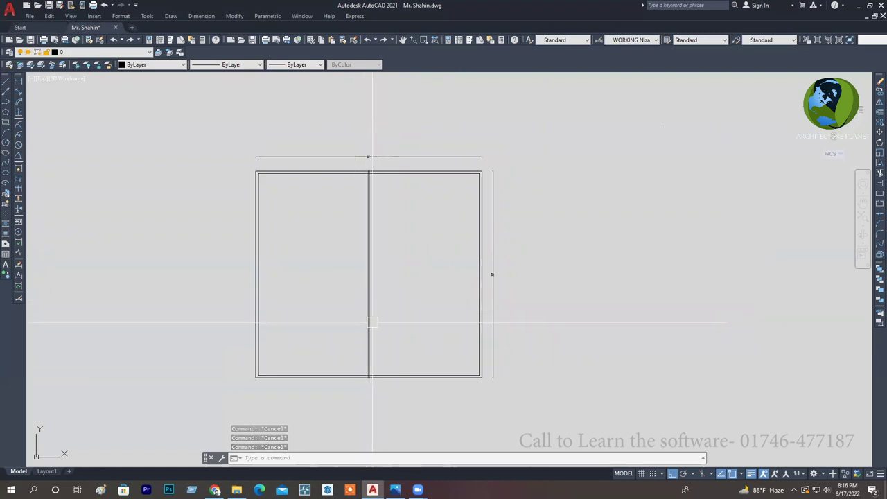
{"action": "key", "text": "alt+Tab"}
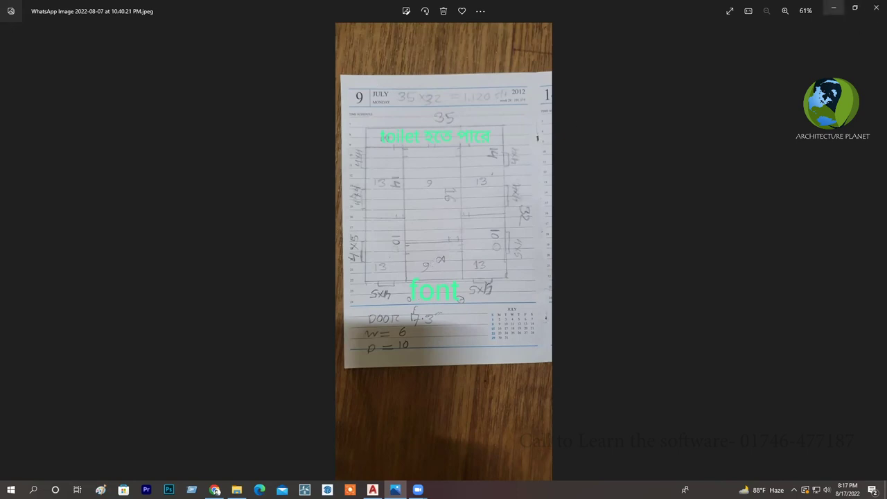
{"action": "left_click", "coordinate": [834, 7]}
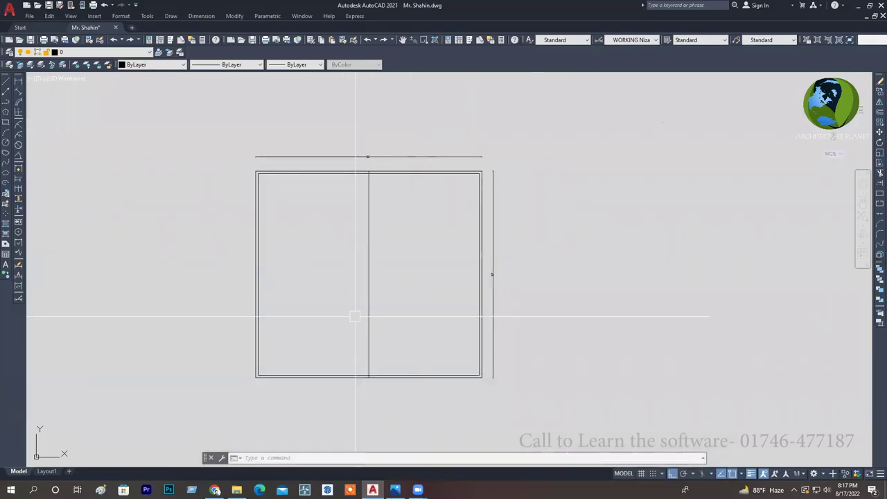
Bring the top dimension line into view and start OFFSET with the O alias.
{"action": "middle_click_drag", "start_coordinate": [385, 327], "coordinate": [398, 335]}
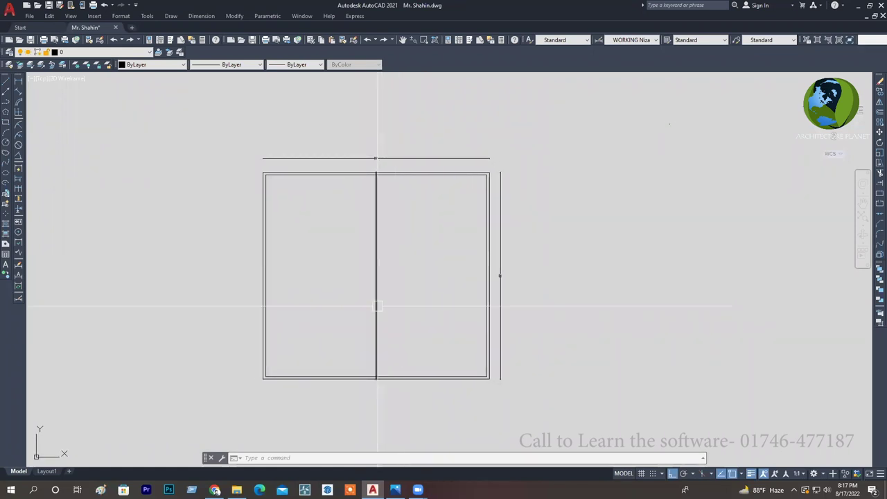
{"action": "scroll", "coordinate": [373, 307], "scroll_direction": "up", "scroll_amount": 2}
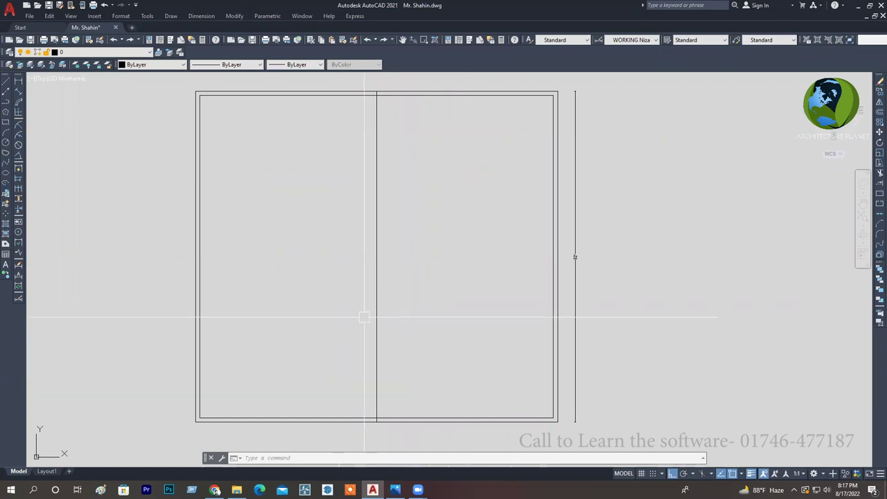
{"action": "middle_click_drag", "start_coordinate": [390, 320], "coordinate": [361, 332]}
{"action": "type", "text": "o"}
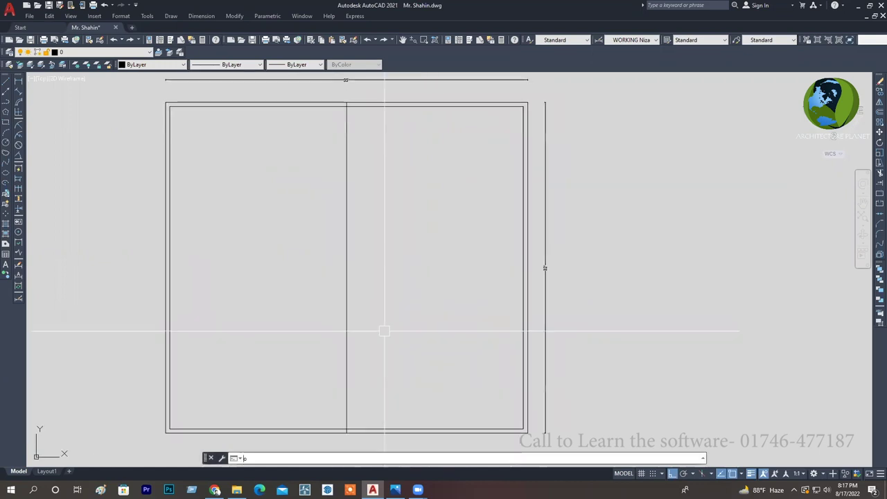
{"action": "key", "text": "Return"}
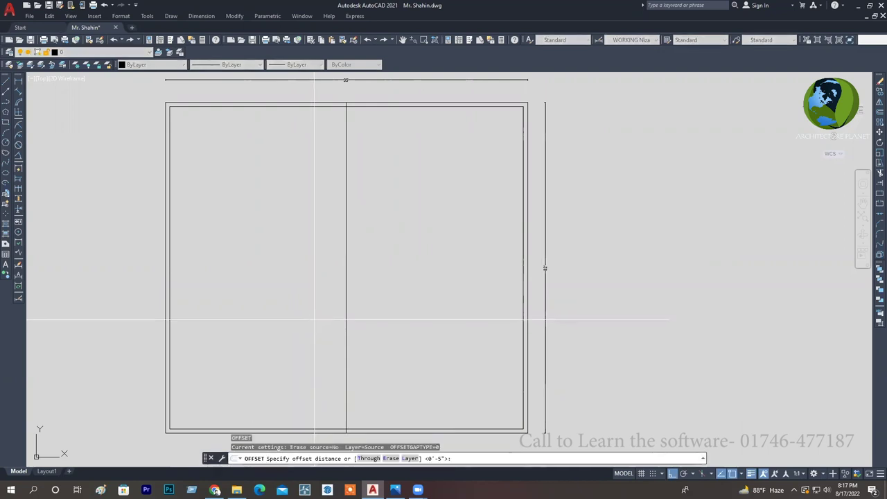
Offset the central dividing line by 2.5 to both its left and right.
{"action": "type", "text": "2.5"}
{"action": "key", "text": "Return"}
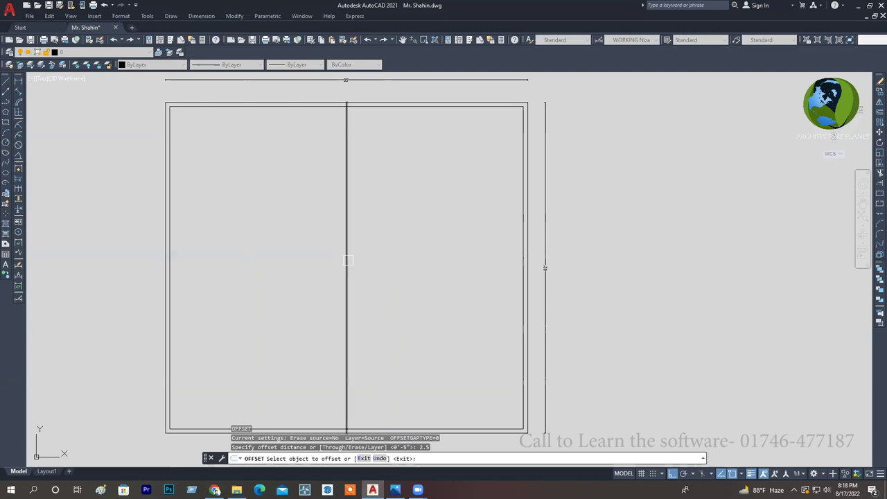
{"action": "left_click", "coordinate": [348, 259]}
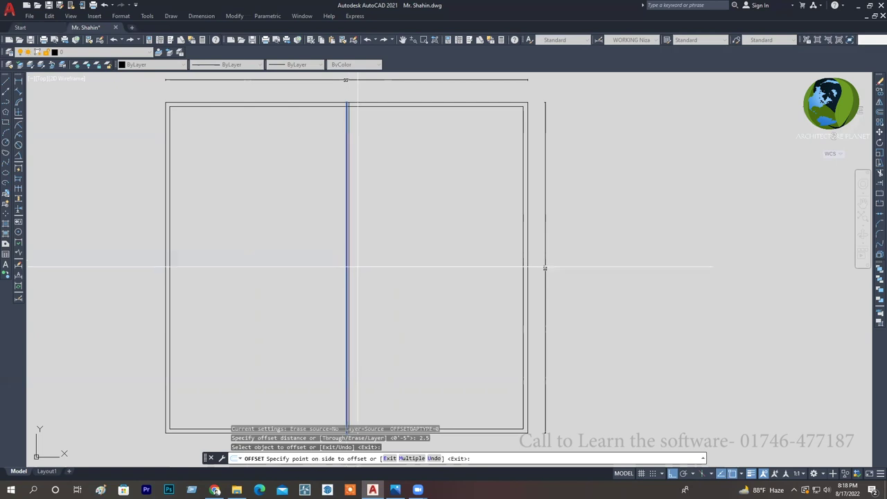
{"action": "scroll", "coordinate": [545, 266], "scroll_direction": "up", "scroll_amount": 2}
{"action": "left_click", "coordinate": [379, 267]}
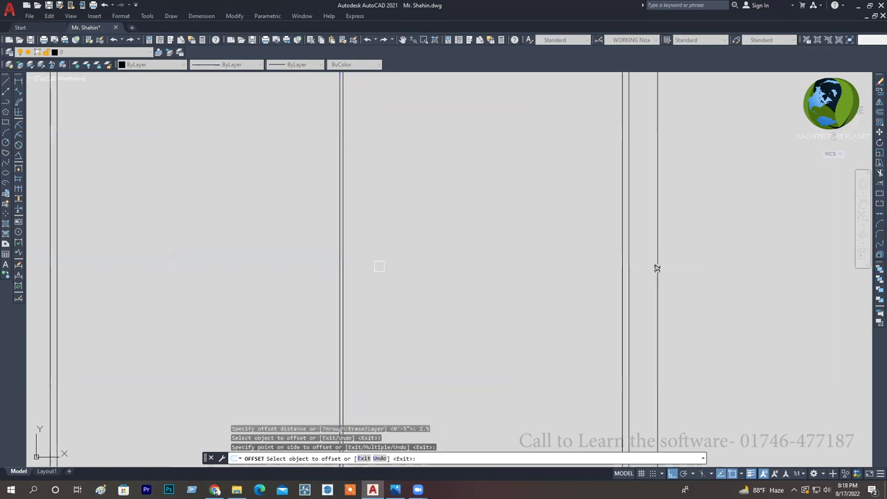
{"action": "middle_click_drag", "start_coordinate": [341, 280], "coordinate": [424, 246]}
{"action": "scroll", "coordinate": [424, 247], "scroll_direction": "up", "scroll_amount": 3}
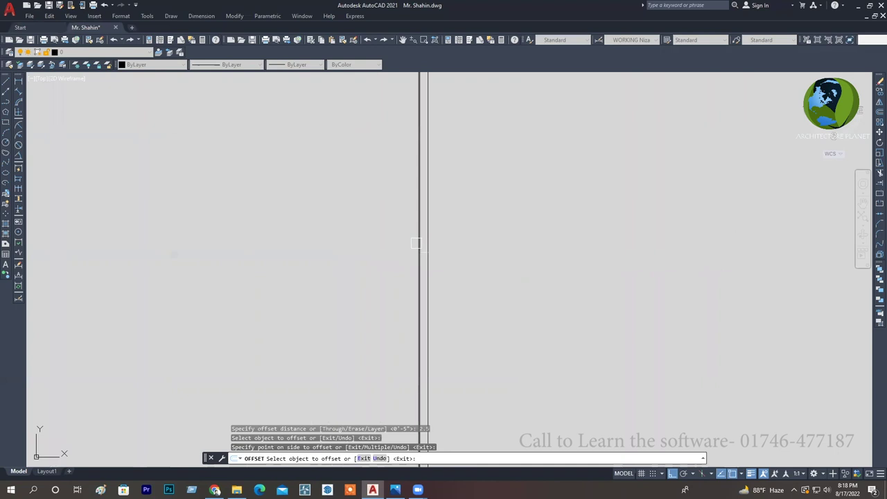
{"action": "left_click", "coordinate": [418, 246]}
{"action": "left_click", "coordinate": [378, 250]}
{"action": "scroll", "coordinate": [388, 251], "scroll_direction": "down", "scroll_amount": 3}
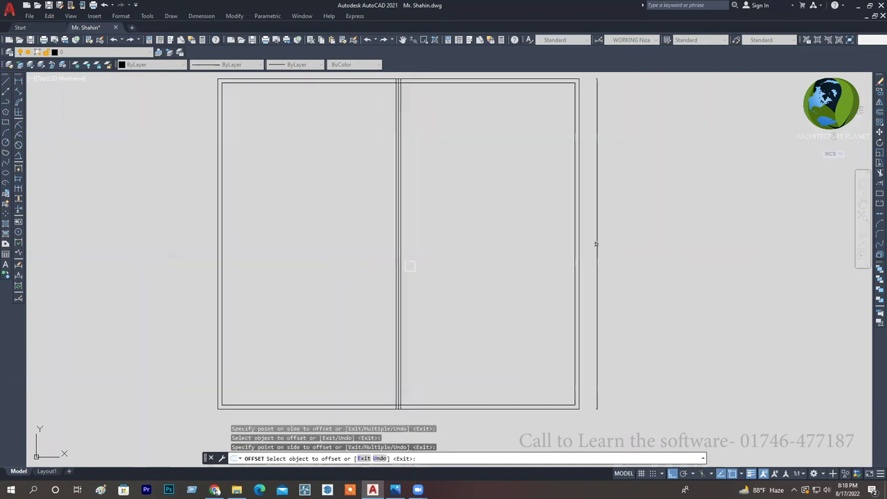
{"action": "scroll", "coordinate": [398, 267], "scroll_direction": "up", "scroll_amount": 3}
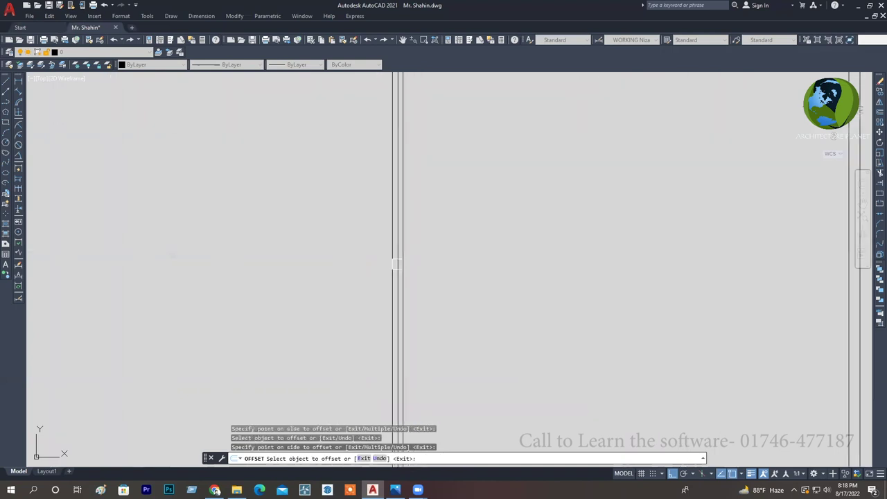
{"action": "middle_click_drag", "start_coordinate": [419, 266], "coordinate": [390, 268]}
{"action": "scroll", "coordinate": [365, 281], "scroll_direction": "up", "scroll_amount": 3}
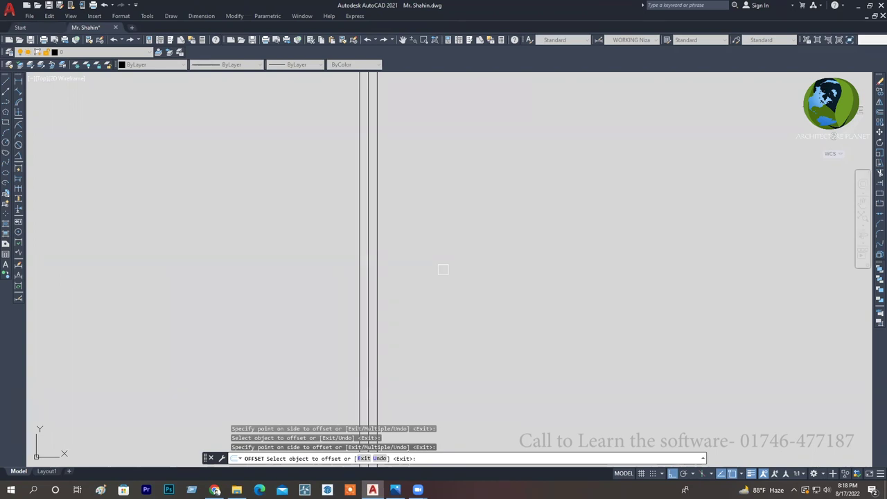
Offset the outer right and left central lines outward by 2.
{"action": "key", "text": "Return"}
{"action": "key", "text": "Return"}
{"action": "type", "text": "2"}
{"action": "key", "text": "Return"}
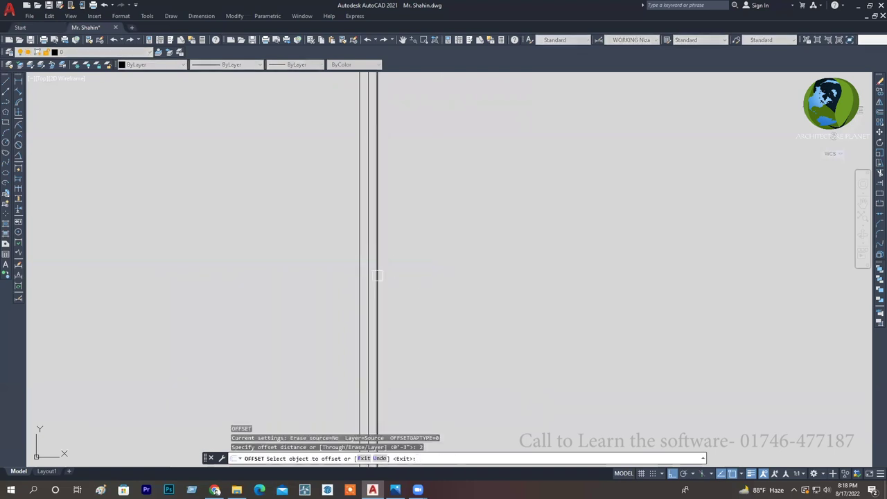
{"action": "left_click", "coordinate": [377, 276]}
{"action": "left_click", "coordinate": [406, 283]}
{"action": "left_click", "coordinate": [356, 274]}
{"action": "left_click", "coordinate": [309, 291]}
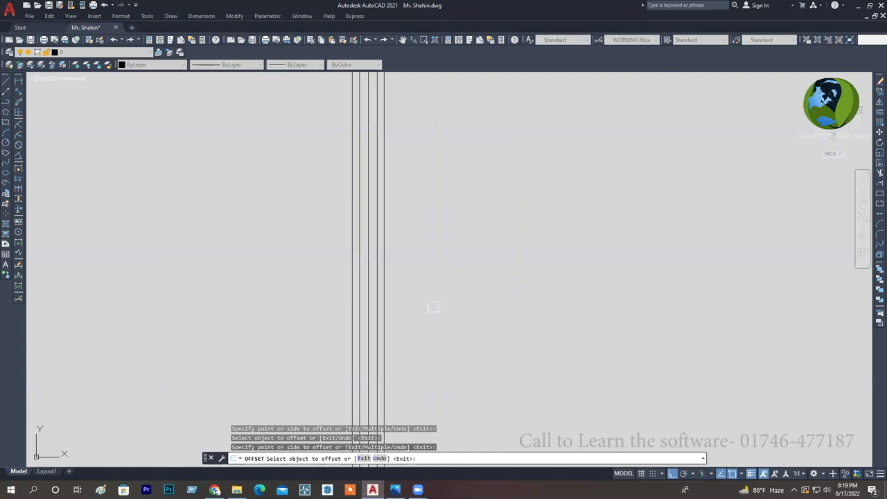
Offset the outer central lines 36 to the right and to the left.
{"action": "key", "text": "Return"}
{"action": "key", "text": "Return"}
{"action": "type", "text": "30"}
{"action": "key", "text": "Return"}
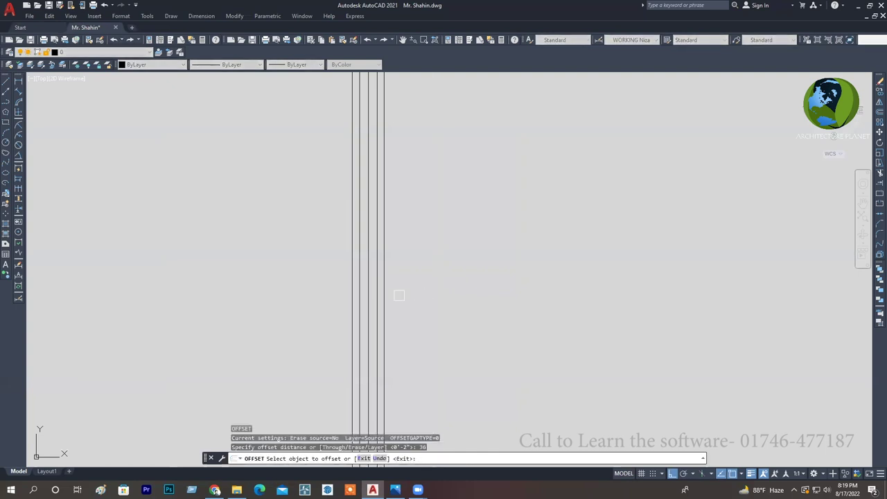
{"action": "left_click", "coordinate": [385, 297]}
{"action": "left_click", "coordinate": [590, 286]}
{"action": "left_click", "coordinate": [353, 296]}
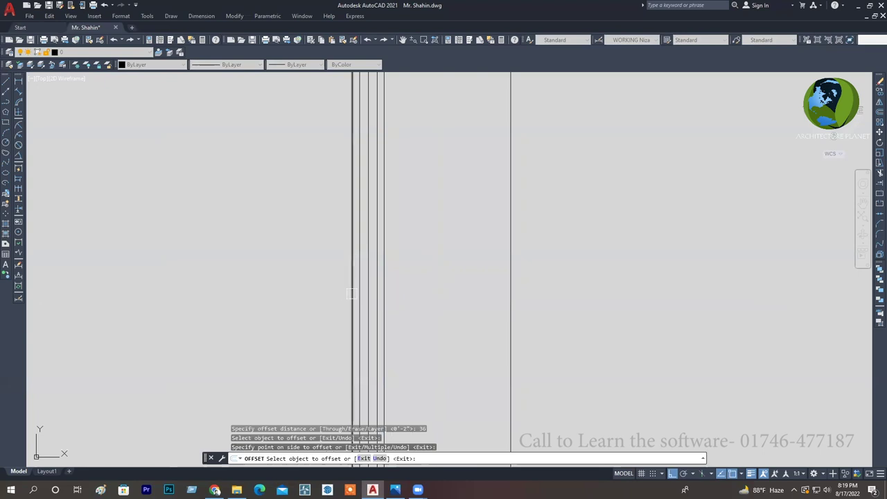
{"action": "left_click", "coordinate": [142, 306]}
{"action": "scroll", "coordinate": [433, 292], "scroll_direction": "down", "scroll_amount": 2}
{"action": "middle_click_drag", "start_coordinate": [437, 303], "coordinate": [471, 246]}
{"action": "scroll", "coordinate": [471, 245], "scroll_direction": "down", "scroll_amount": 2}
{"action": "scroll", "coordinate": [474, 284], "scroll_direction": "up", "scroll_amount": 4}
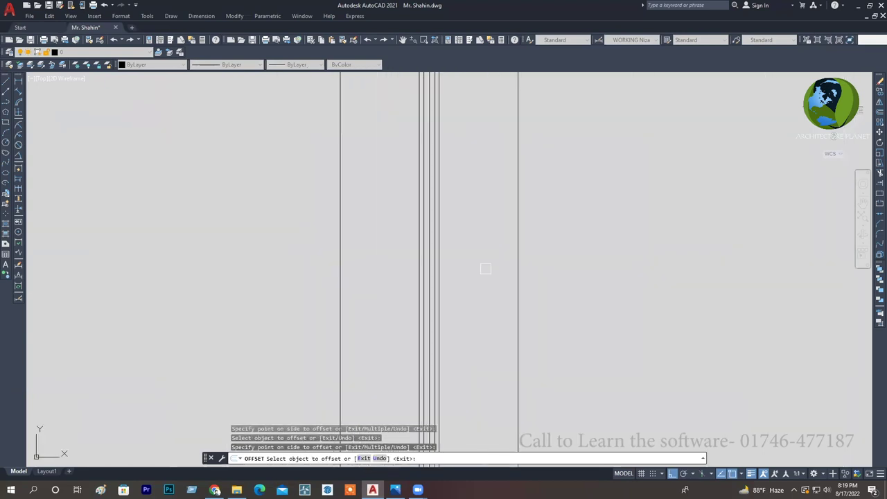
{"action": "scroll", "coordinate": [485, 268], "scroll_direction": "down", "scroll_amount": 2}
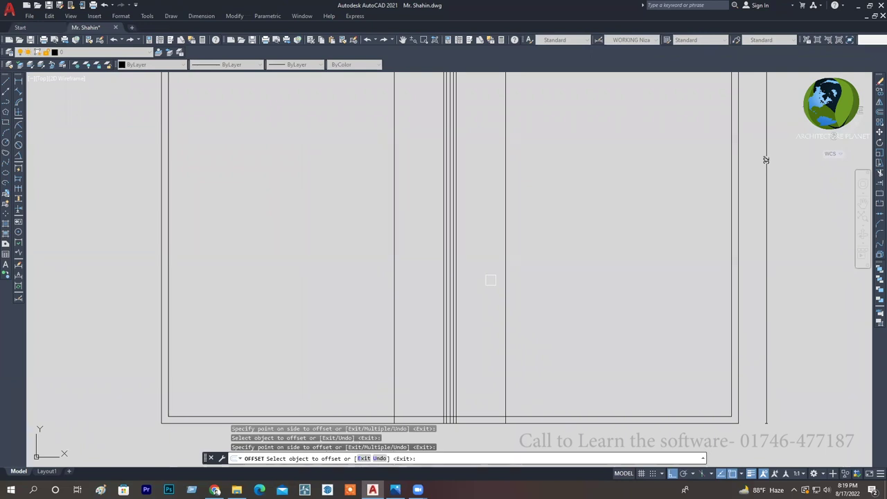
Offset both 36-offset lines by 5 to make them double lines.
{"action": "key", "text": "Return"}
{"action": "key", "text": "Return"}
{"action": "type", "text": "5"}
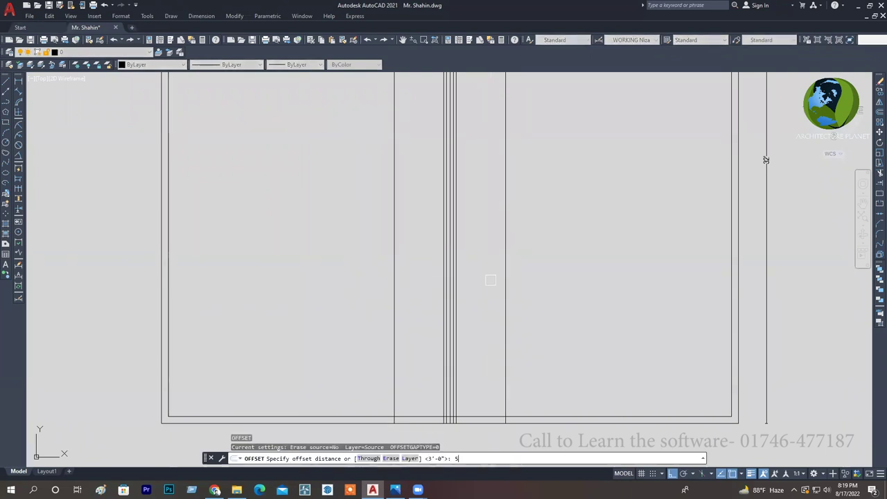
{"action": "key", "text": "Return"}
{"action": "left_click", "coordinate": [504, 264]}
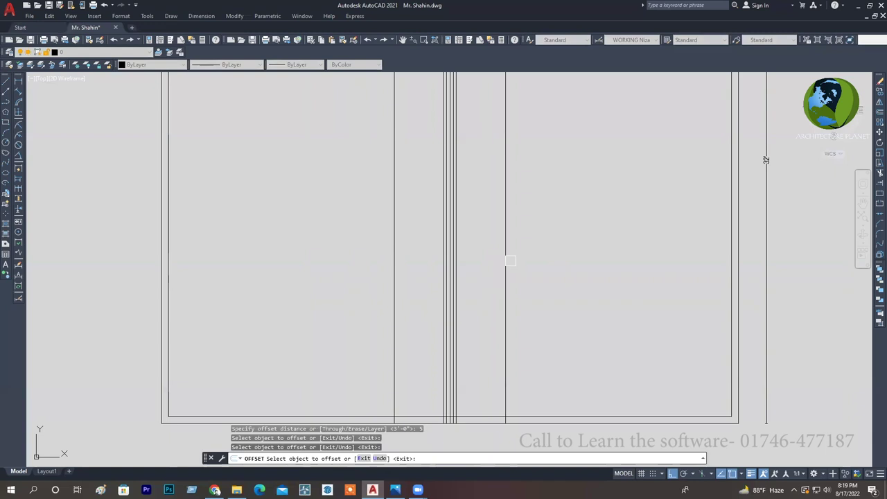
{"action": "left_click", "coordinate": [561, 264]}
{"action": "left_click", "coordinate": [394, 263]}
{"action": "left_click", "coordinate": [385, 267]}
{"action": "middle_click_drag", "start_coordinate": [434, 322], "coordinate": [430, 325]}
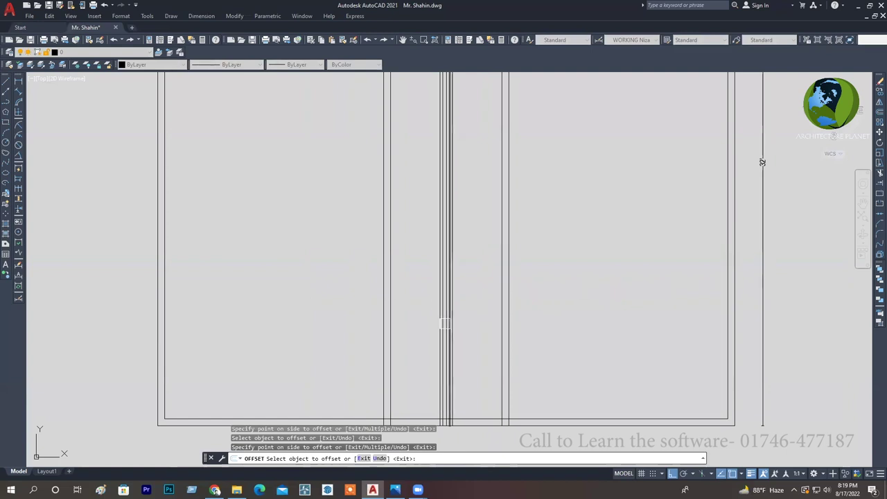
{"action": "middle_click_drag", "start_coordinate": [445, 343], "coordinate": [447, 323]}
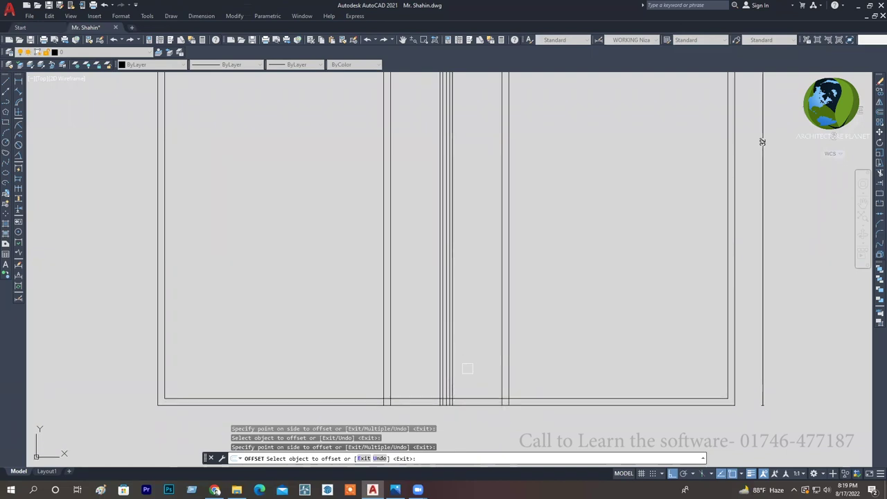
{"action": "middle_click_drag", "start_coordinate": [405, 366], "coordinate": [396, 370]}
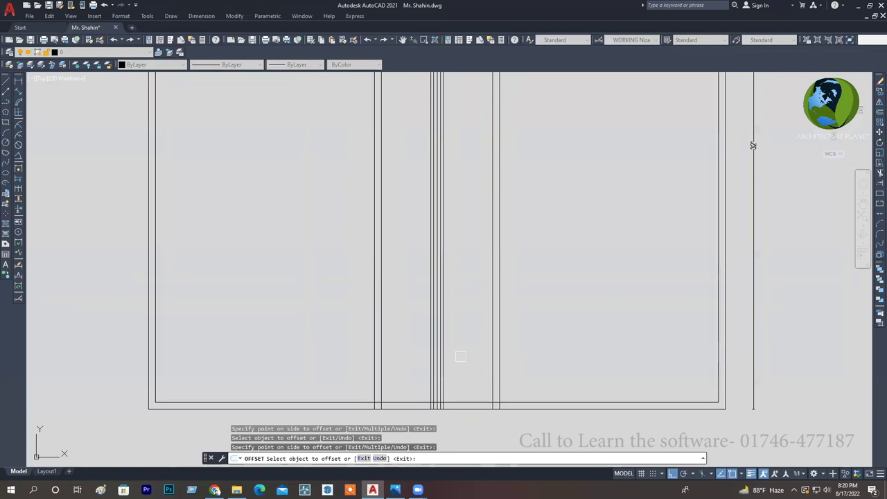
Offset the inner wall outline 5 further inside the room.
{"action": "left_click", "coordinate": [463, 400]}
{"action": "left_click", "coordinate": [476, 367]}
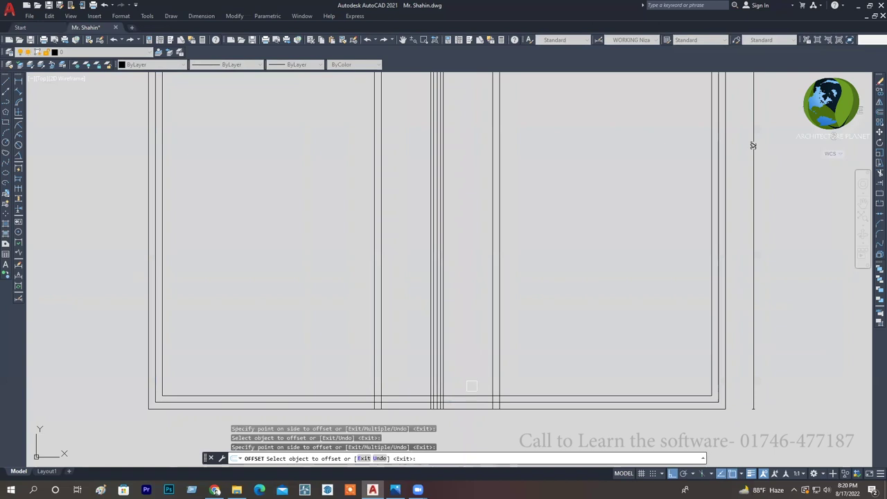
{"action": "key", "text": "Escape"}
{"action": "left_click", "coordinate": [467, 395]}
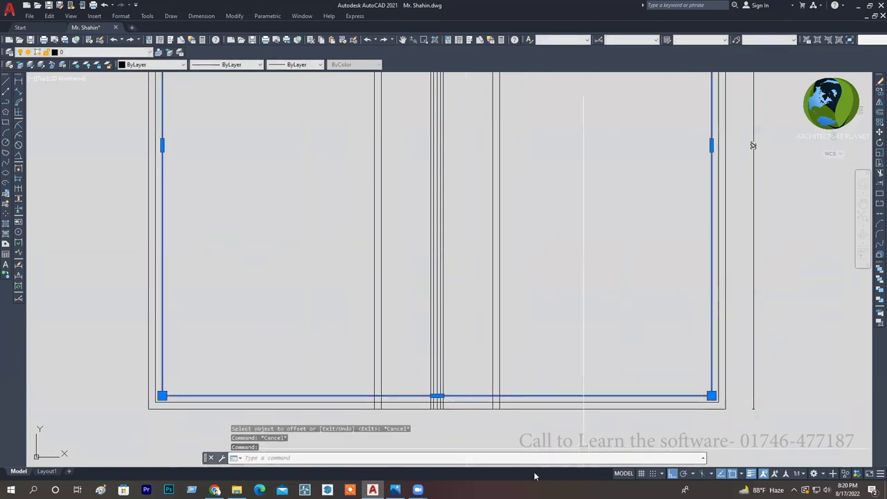
Erase the inner stair rectangle and explode the outer rectangle (X) into separate lines.
{"action": "key", "text": "Delete"}
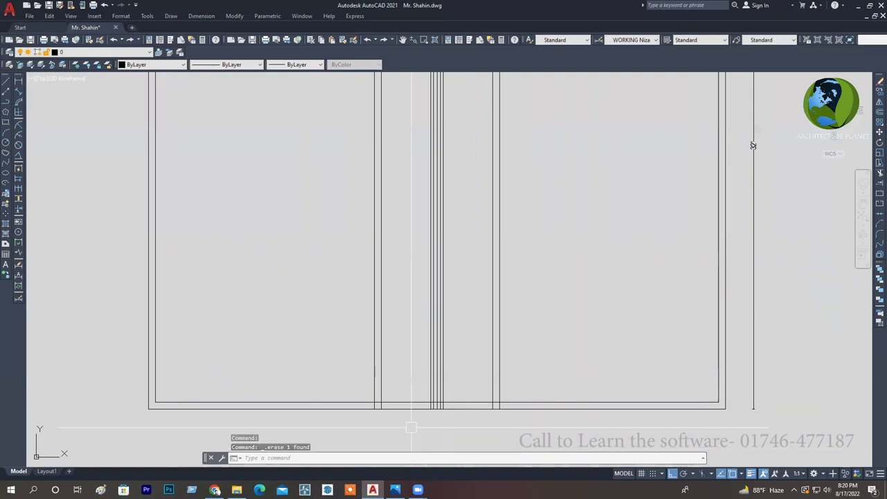
{"action": "left_click", "coordinate": [465, 400]}
{"action": "scroll", "coordinate": [453, 393], "scroll_direction": "down", "scroll_amount": 2}
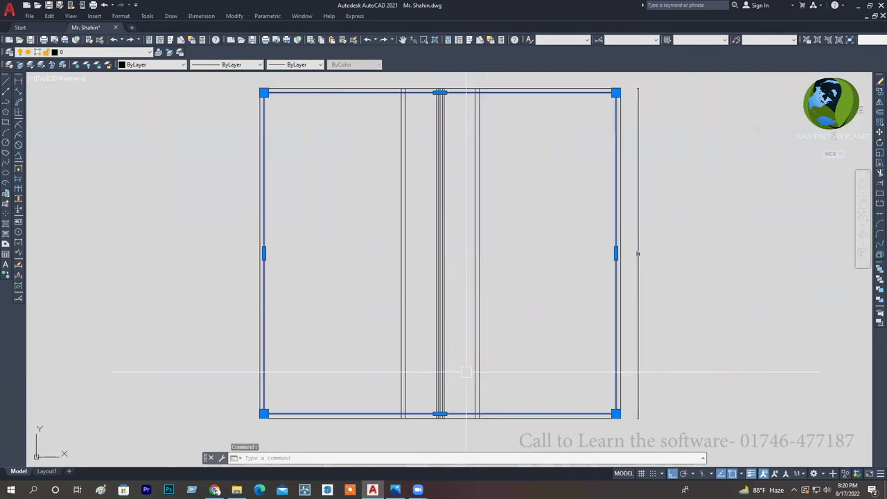
{"action": "type", "text": "x"}
{"action": "key", "text": "Return"}
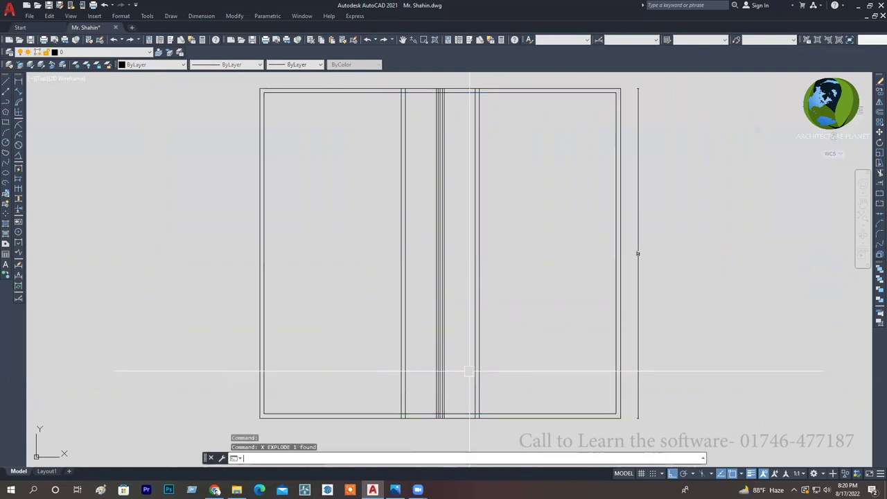
Select the frame's right, bottom and left lines, then clear the selection.
{"action": "left_click", "coordinate": [457, 412]}
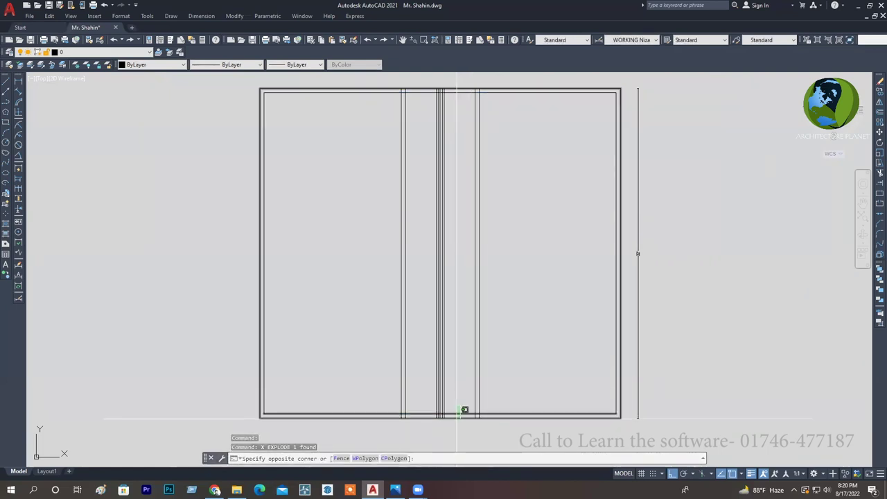
{"action": "left_click", "coordinate": [594, 342]}
{"action": "left_click", "coordinate": [616, 342]}
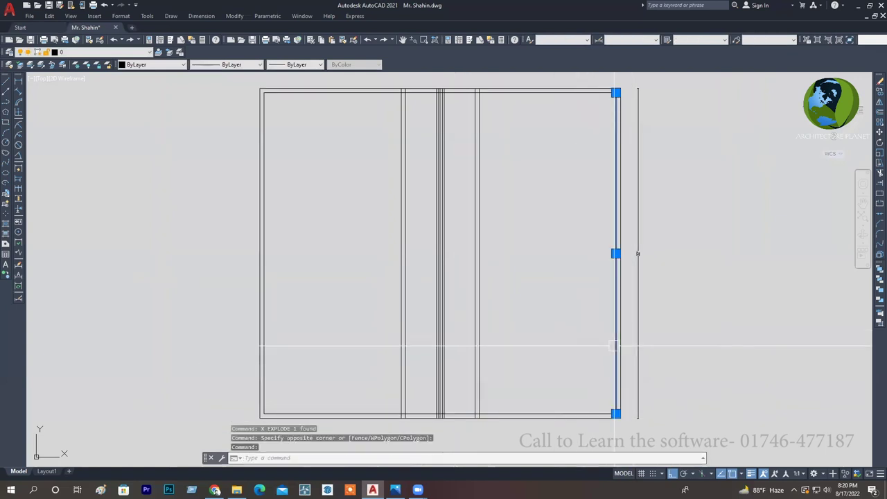
{"action": "left_click", "coordinate": [501, 414]}
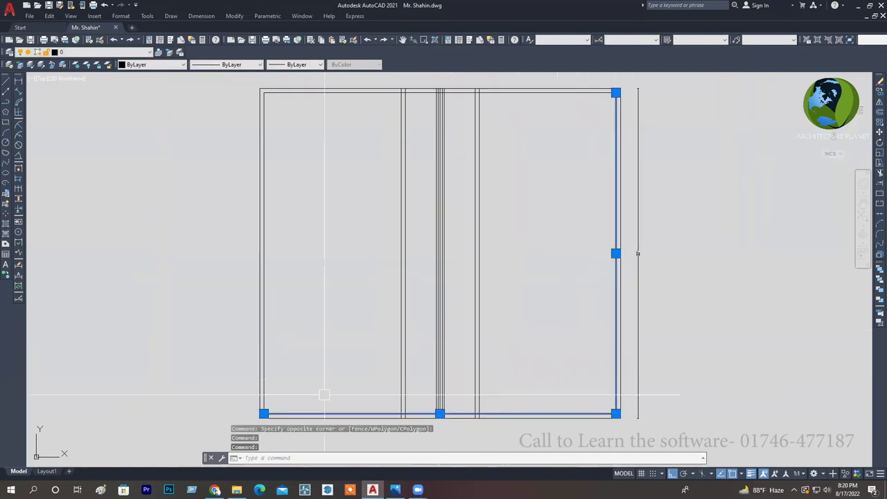
{"action": "left_click", "coordinate": [263, 374]}
{"action": "key", "text": "Escape"}
{"action": "key", "text": "Escape"}
{"action": "left_click", "coordinate": [457, 413]}
{"action": "key", "text": "Escape"}
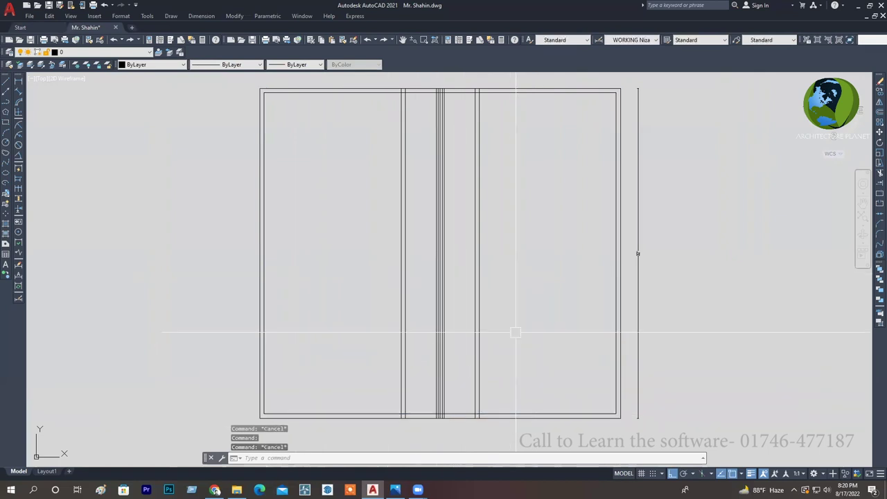
Offset the bottom stair line 36 units upward as a trial, then delete that copy.
{"action": "type", "text": "o"}
{"action": "key", "text": "Return"}
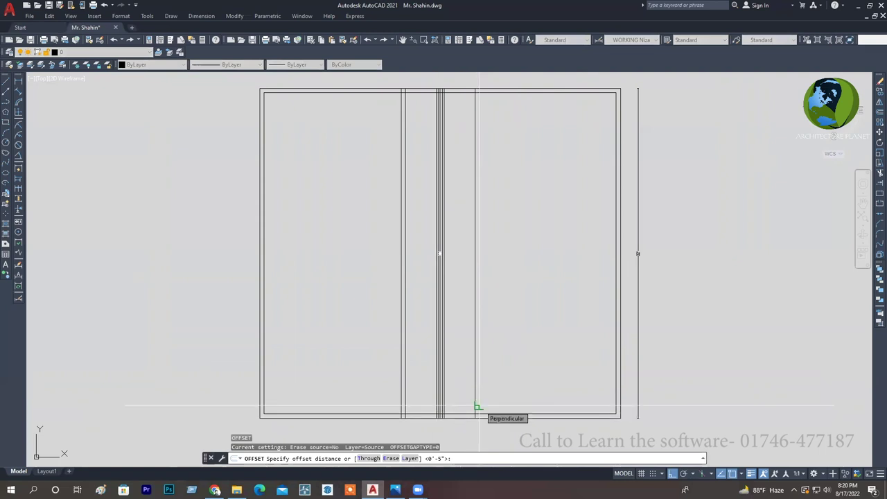
{"action": "type", "text": "6"}
{"action": "key", "text": "Return"}
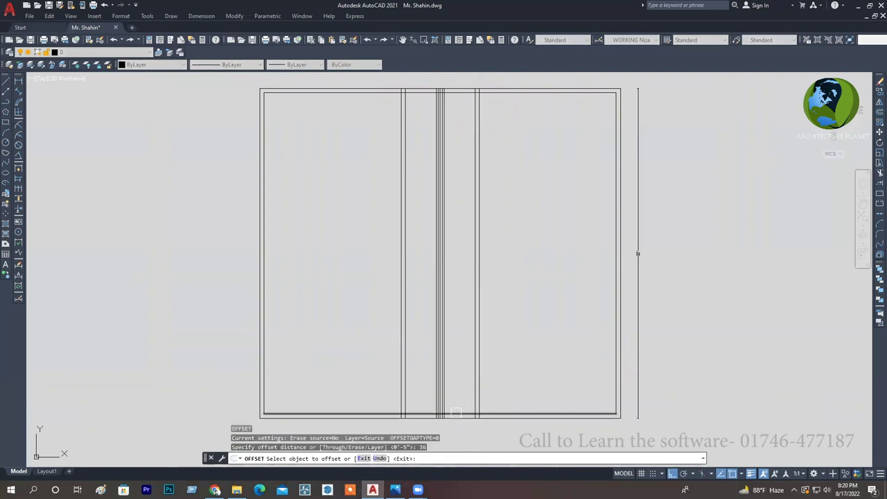
{"action": "left_click", "coordinate": [456, 413]}
{"action": "left_click", "coordinate": [471, 341]}
{"action": "scroll", "coordinate": [461, 378], "scroll_direction": "up", "scroll_amount": 4}
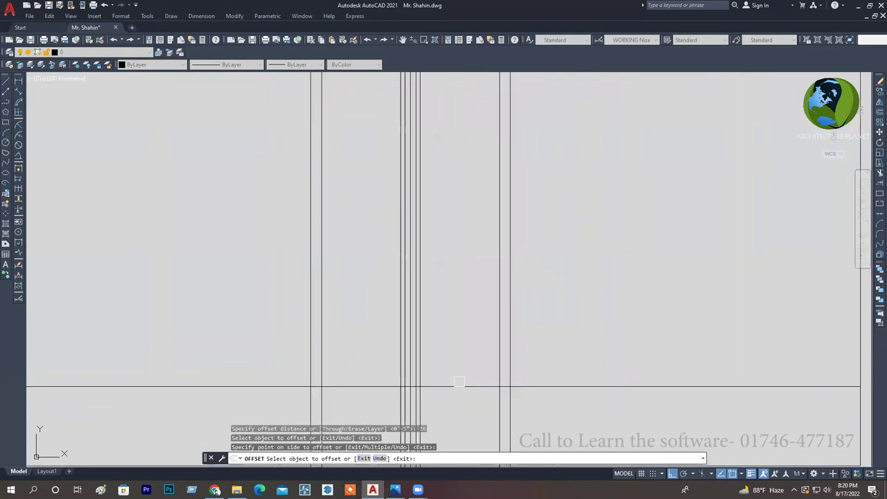
{"action": "scroll", "coordinate": [464, 368], "scroll_direction": "down", "scroll_amount": 4}
{"action": "scroll", "coordinate": [459, 360], "scroll_direction": "up", "scroll_amount": 2}
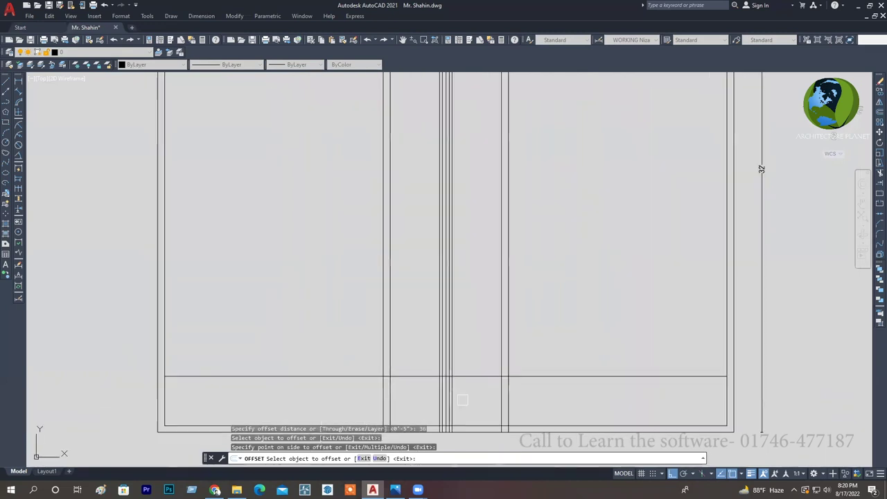
{"action": "middle_click_drag", "start_coordinate": [485, 363], "coordinate": [464, 368]}
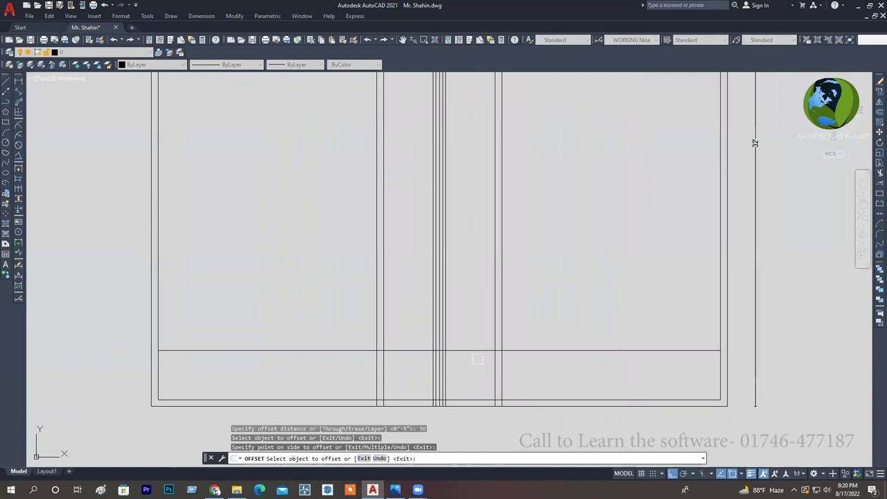
{"action": "key", "text": "Escape"}
{"action": "left_click", "coordinate": [471, 351]}
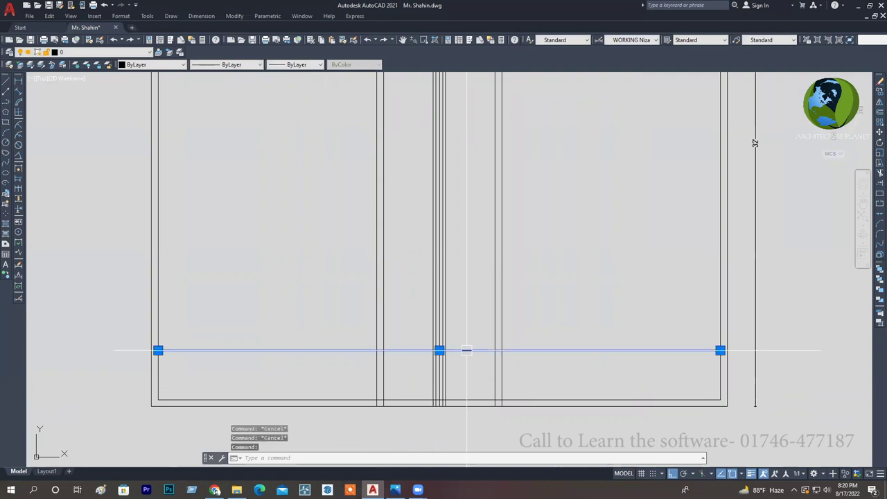
{"action": "key", "text": "Delete"}
Offset the bottom stair line 48 units upward.
{"action": "type", "text": "o"}
{"action": "key", "text": "Return"}
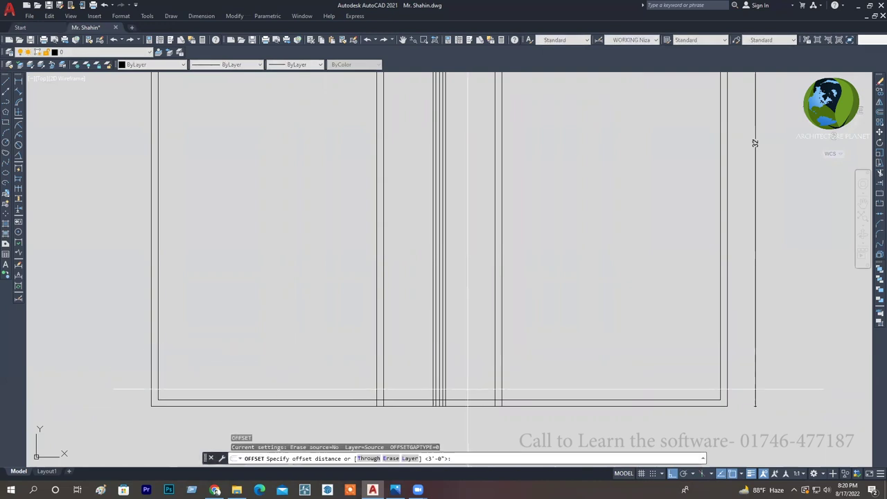
{"action": "type", "text": "48"}
{"action": "key", "text": "Return"}
{"action": "left_click", "coordinate": [450, 401]}
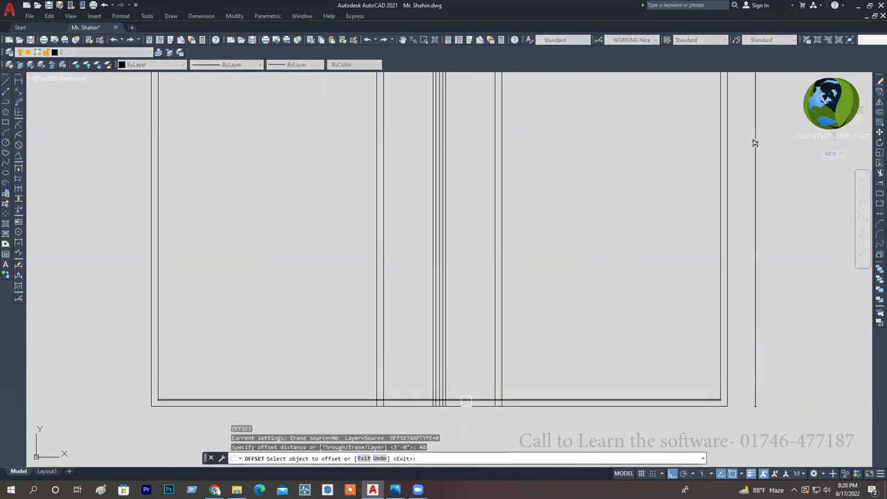
{"action": "left_click", "coordinate": [468, 367]}
{"action": "scroll", "coordinate": [451, 345], "scroll_direction": "down", "scroll_amount": 2}
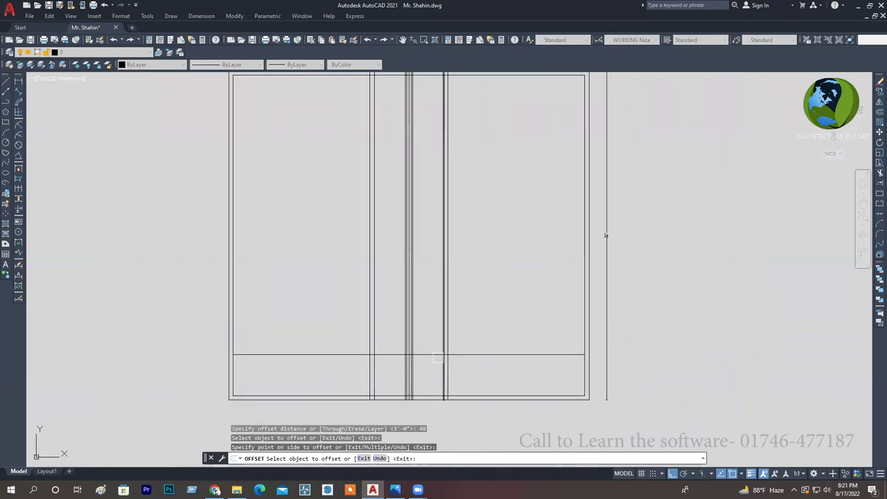
{"action": "scroll", "coordinate": [392, 357], "scroll_direction": "up", "scroll_amount": 3}
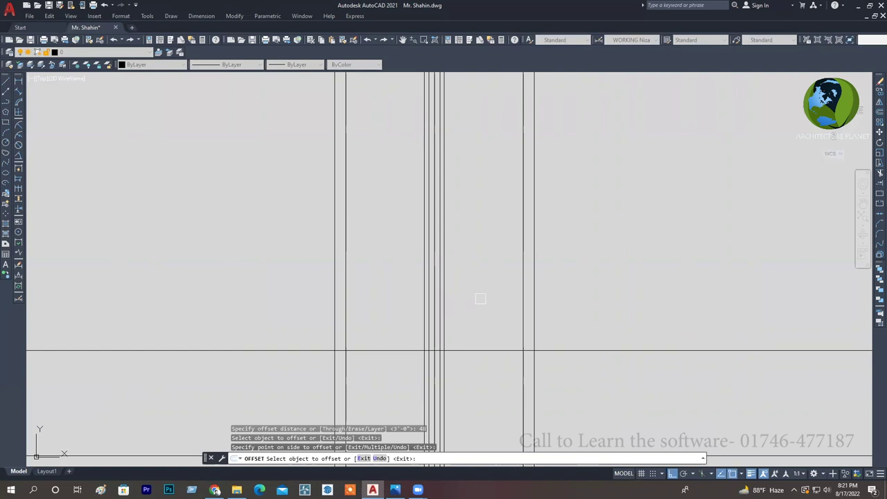
Stack tread lines every 10 units upward from the 48-unit line.
{"action": "key", "text": "Return"}
{"action": "key", "text": "Return"}
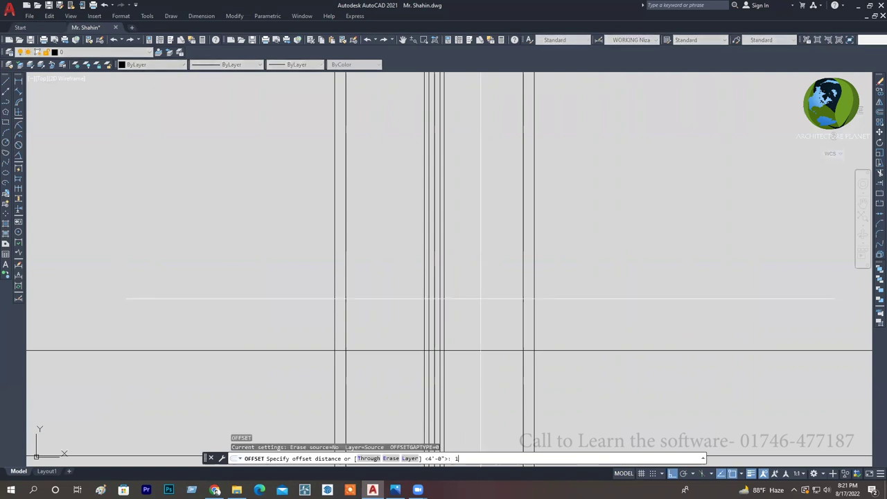
{"action": "type", "text": "0"}
{"action": "key", "text": "Return"}
{"action": "middle_click_drag", "start_coordinate": [457, 346], "coordinate": [464, 355]}
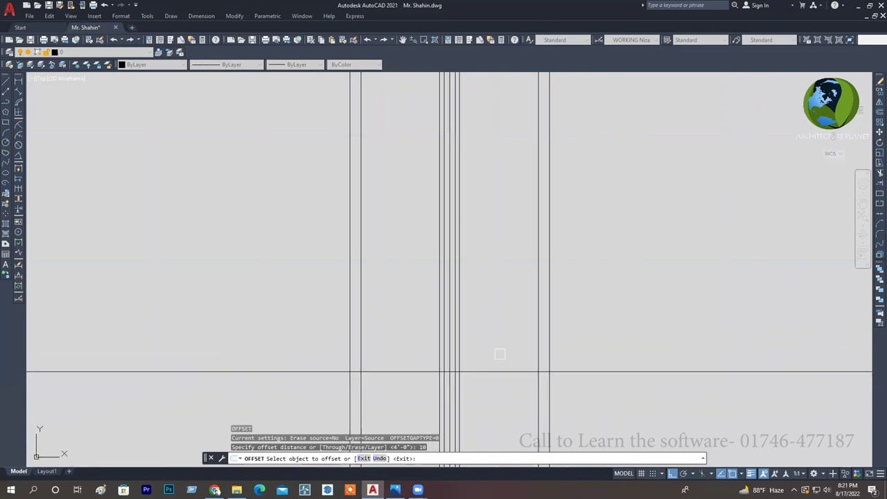
{"action": "left_click", "coordinate": [485, 372]}
{"action": "left_click", "coordinate": [484, 356]}
{"action": "left_click", "coordinate": [485, 350]}
{"action": "left_click", "coordinate": [487, 336]}
{"action": "left_click", "coordinate": [488, 328]}
{"action": "left_click", "coordinate": [489, 306]}
{"action": "left_click", "coordinate": [488, 305]}
{"action": "left_click", "coordinate": [490, 283]}
{"action": "left_click", "coordinate": [491, 283]}
{"action": "left_click", "coordinate": [494, 262]}
{"action": "left_click", "coordinate": [495, 261]}
{"action": "left_click", "coordinate": [497, 240]}
{"action": "left_click", "coordinate": [497, 240]}
{"action": "left_click", "coordinate": [499, 218]}
{"action": "left_click", "coordinate": [499, 218]}
{"action": "left_click", "coordinate": [500, 196]}
{"action": "left_click", "coordinate": [500, 196]}
{"action": "left_click", "coordinate": [503, 174]}
{"action": "left_click", "coordinate": [498, 174]}
{"action": "left_click", "coordinate": [498, 168]}
{"action": "scroll", "coordinate": [692, 247], "scroll_direction": "down", "scroll_amount": 3}
{"action": "scroll", "coordinate": [604, 244], "scroll_direction": "down", "scroll_amount": 2}
{"action": "scroll", "coordinate": [623, 232], "scroll_direction": "up", "scroll_amount": 1}
{"action": "scroll", "coordinate": [721, 208], "scroll_direction": "up", "scroll_amount": 1}
{"action": "scroll", "coordinate": [730, 226], "scroll_direction": "up", "scroll_amount": 1}
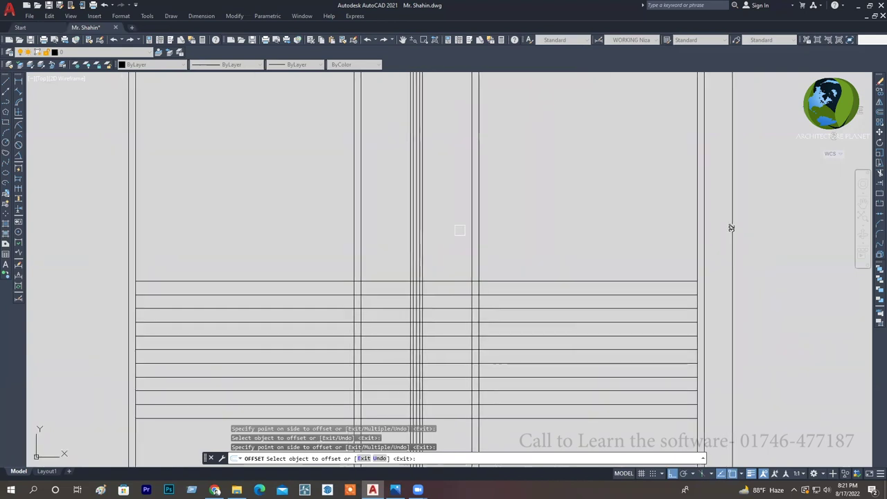
{"action": "middle_click_drag", "start_coordinate": [730, 228], "coordinate": [733, 219]}
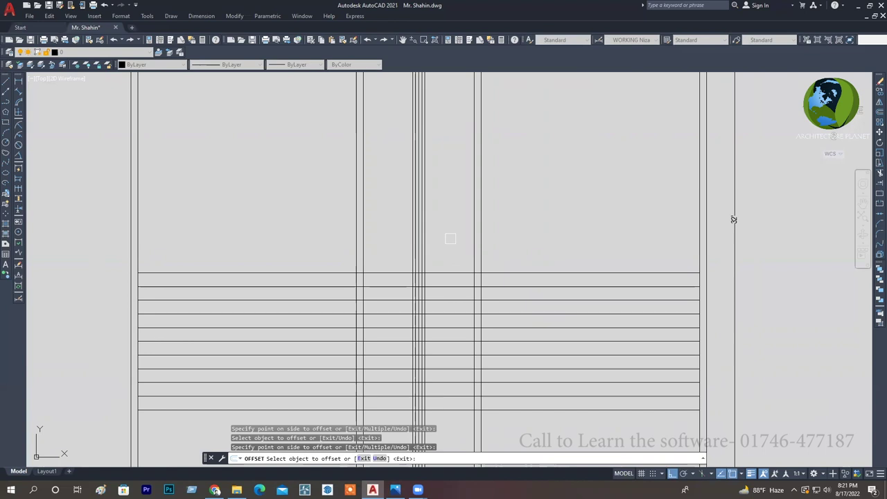
Offset the top tread line 36 units up to form the landing line.
{"action": "key", "text": "Return"}
{"action": "key", "text": "Return"}
{"action": "key", "text": "Return"}
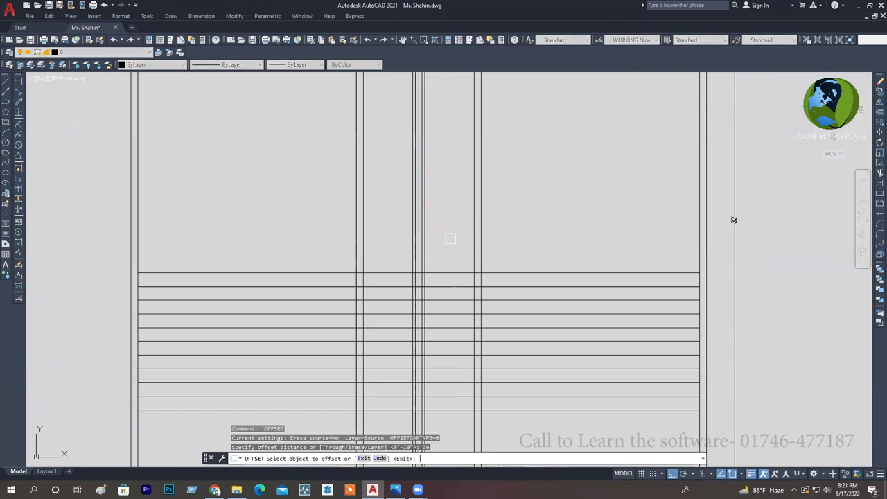
{"action": "left_click", "coordinate": [448, 273]}
{"action": "left_click", "coordinate": [454, 204]}
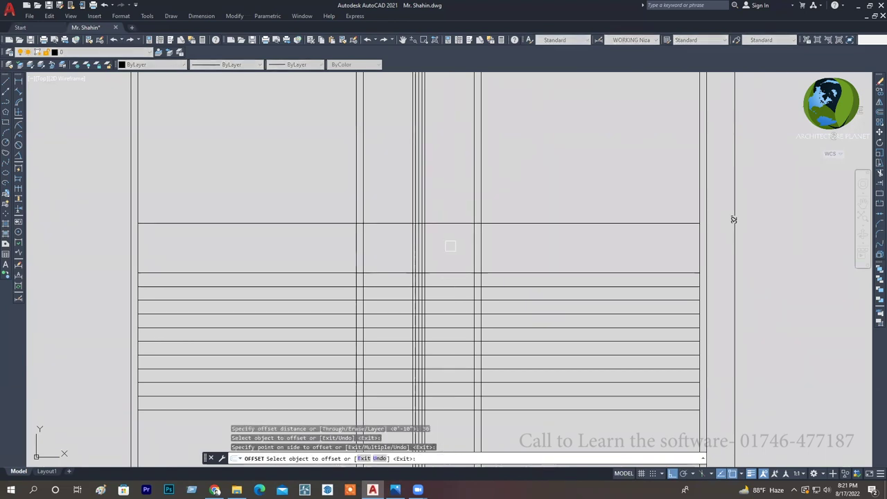
{"action": "middle_click_drag", "start_coordinate": [450, 231], "coordinate": [439, 263]}
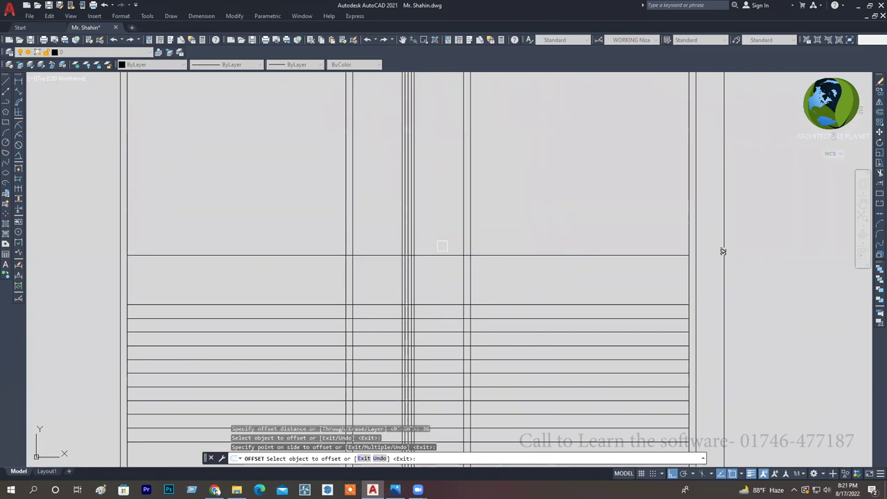
Add a parallel line 5 units off the landing line.
{"action": "key", "text": "Return"}
{"action": "key", "text": "Return"}
{"action": "type", "text": "5"}
{"action": "key", "text": "Return"}
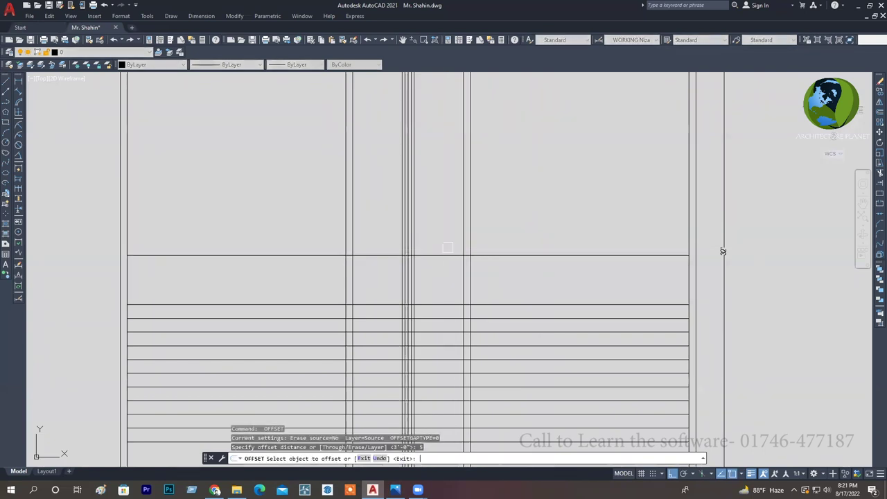
{"action": "left_click", "coordinate": [444, 256]}
{"action": "left_click", "coordinate": [450, 244]}
{"action": "scroll", "coordinate": [457, 263], "scroll_direction": "down", "scroll_amount": 3}
{"action": "middle_click_drag", "start_coordinate": [467, 283], "coordinate": [483, 273]}
{"action": "scroll", "coordinate": [494, 324], "scroll_direction": "up", "scroll_amount": 3}
{"action": "key", "text": "Escape"}
{"action": "key", "text": "Escape"}
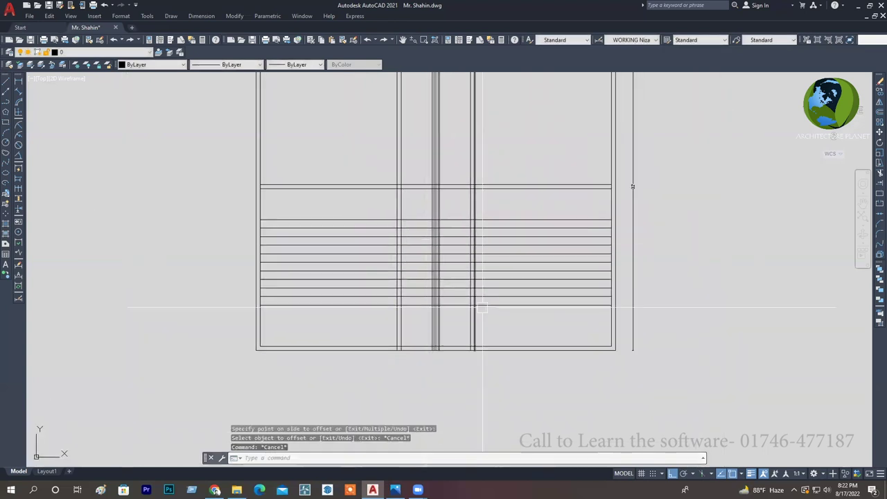
{"action": "left_click_drag", "start_coordinate": [558, 321], "coordinate": [493, 187]}
{"action": "key", "text": "Escape"}
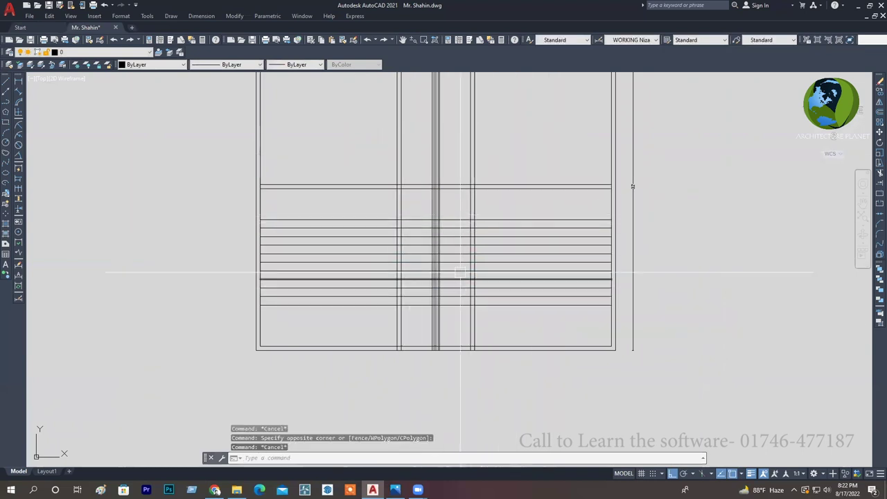
{"action": "middle_click_drag", "start_coordinate": [459, 271], "coordinate": [443, 306]}
{"action": "key", "text": "ctrl+s"}
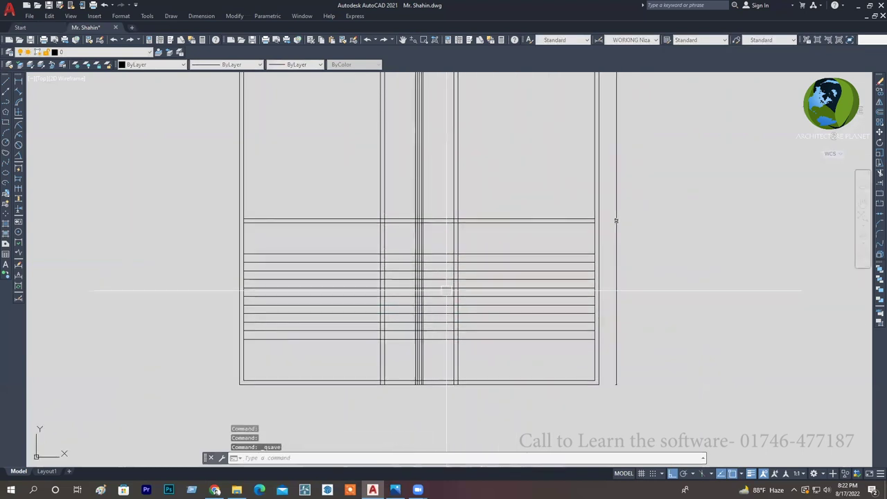
{"action": "middle_click_drag", "start_coordinate": [421, 317], "coordinate": [394, 311]}
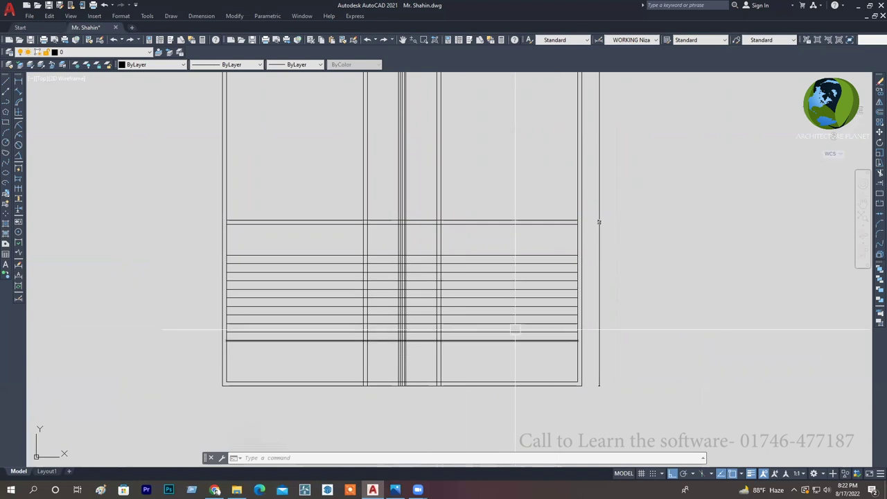
{"action": "left_click", "coordinate": [480, 339]}
{"action": "key", "text": "Escape"}
{"action": "left_click", "coordinate": [480, 339]}
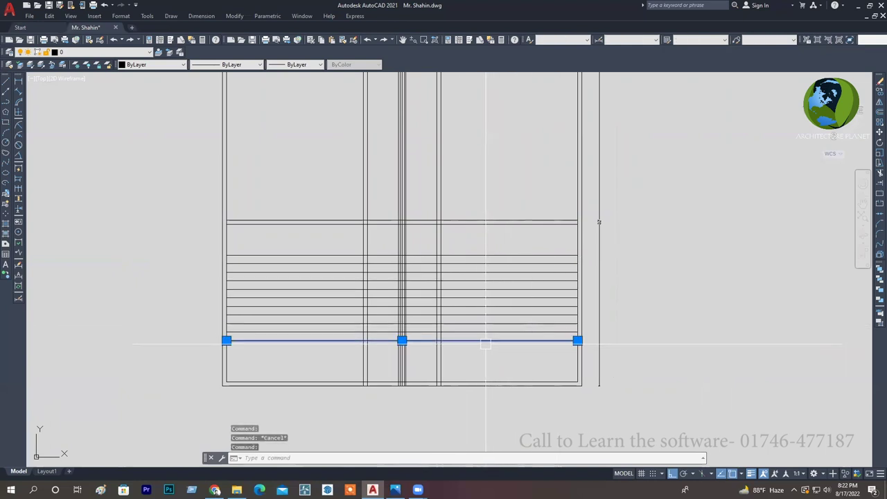
{"action": "key", "text": "Escape"}
{"action": "left_click", "coordinate": [491, 343]}
{"action": "left_click", "coordinate": [465, 336]}
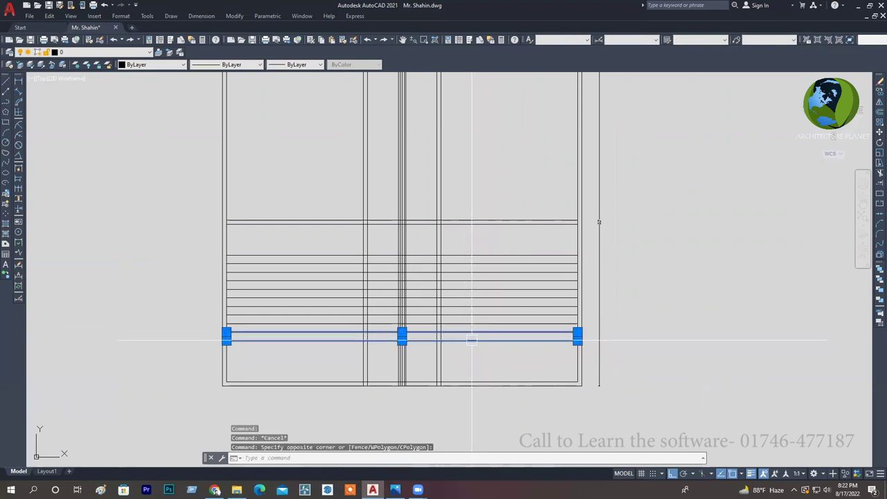
{"action": "key", "text": "Delete"}
{"action": "key", "text": "ctrl+z"}
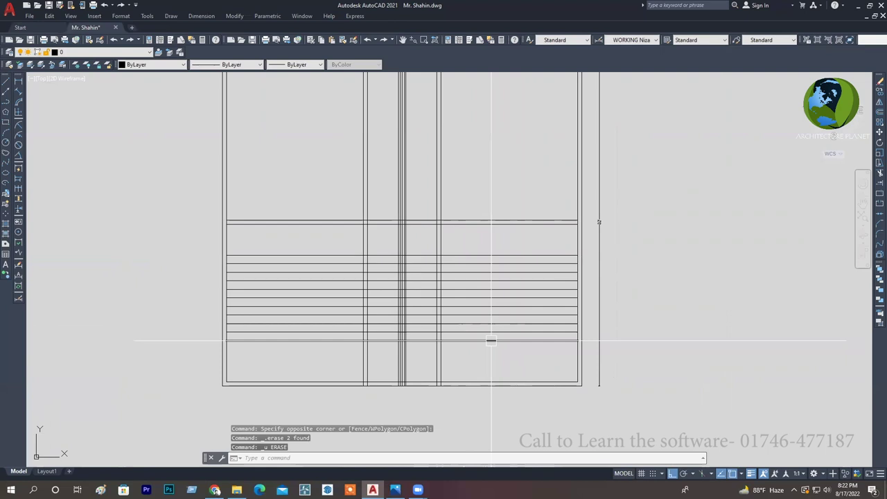
{"action": "left_click", "coordinate": [488, 340]}
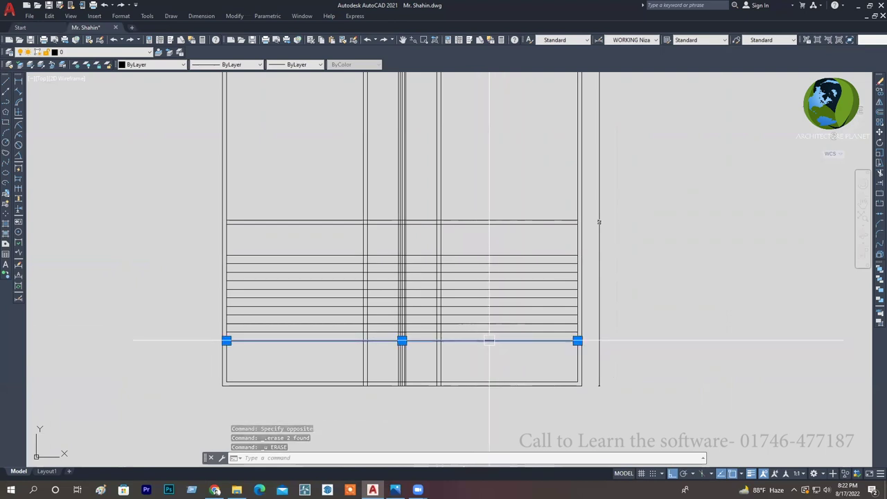
{"action": "left_click", "coordinate": [485, 320]}
{"action": "left_click", "coordinate": [485, 316]}
{"action": "left_click", "coordinate": [485, 297]}
{"action": "left_click", "coordinate": [518, 358]}
{"action": "left_click", "coordinate": [312, 263]}
{"action": "left_click", "coordinate": [315, 242]}
{"action": "left_click", "coordinate": [288, 354]}
{"action": "left_click", "coordinate": [408, 241]}
{"action": "left_click", "coordinate": [386, 365]}
{"action": "key", "text": "Escape"}
{"action": "key", "text": "Escape"}
{"action": "key", "text": "Escape"}
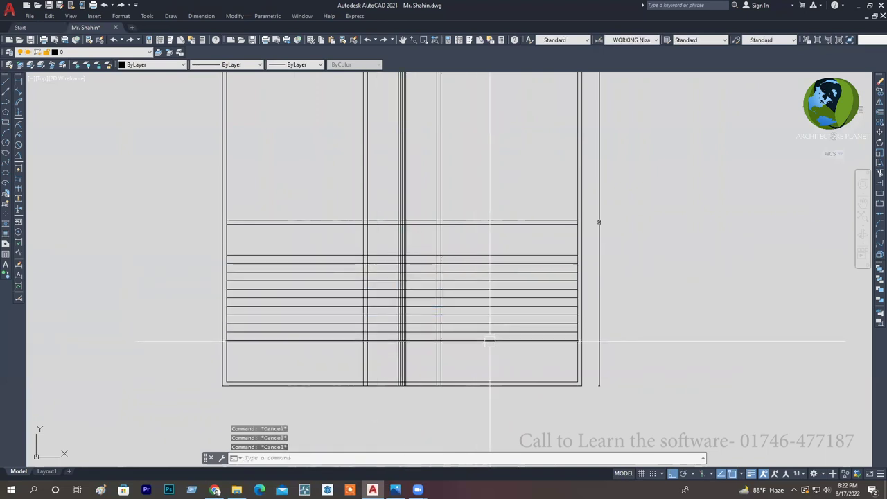
{"action": "mouse_move", "coordinate": [489, 341]}
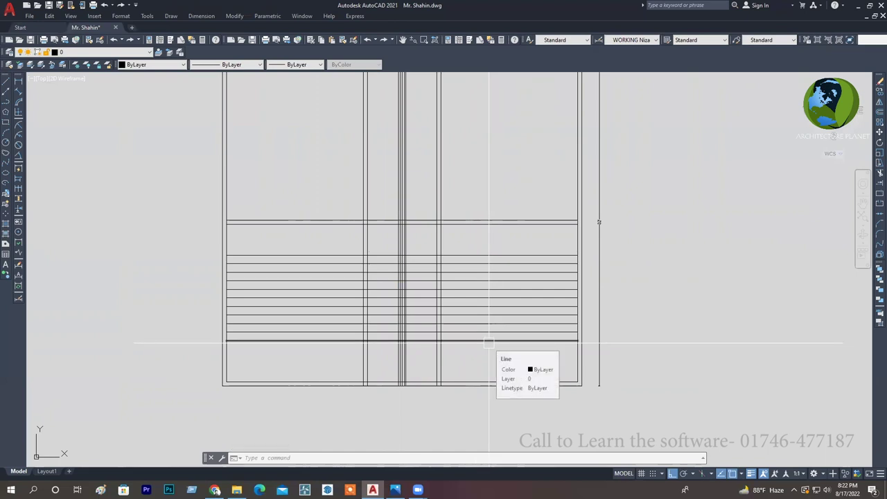
Trim the tread ends back to the stair's side and cut away the upper vertical lines.
{"action": "type", "text": "t"}
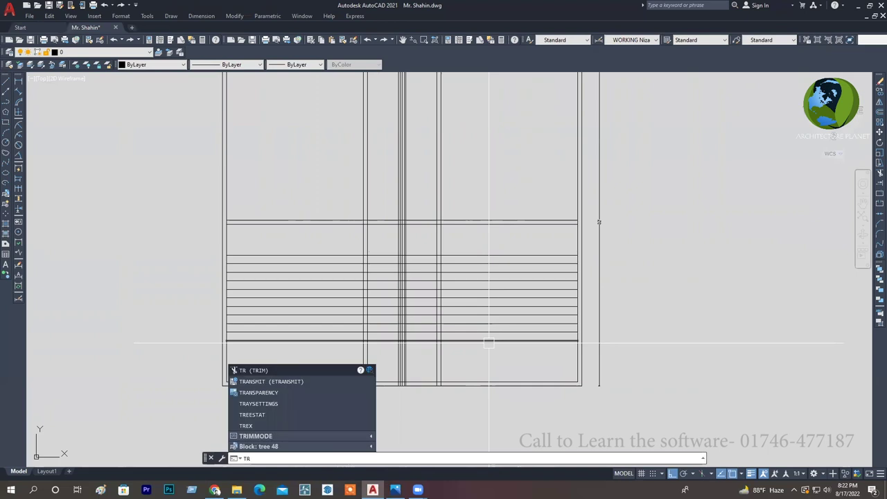
{"action": "key", "text": "Return"}
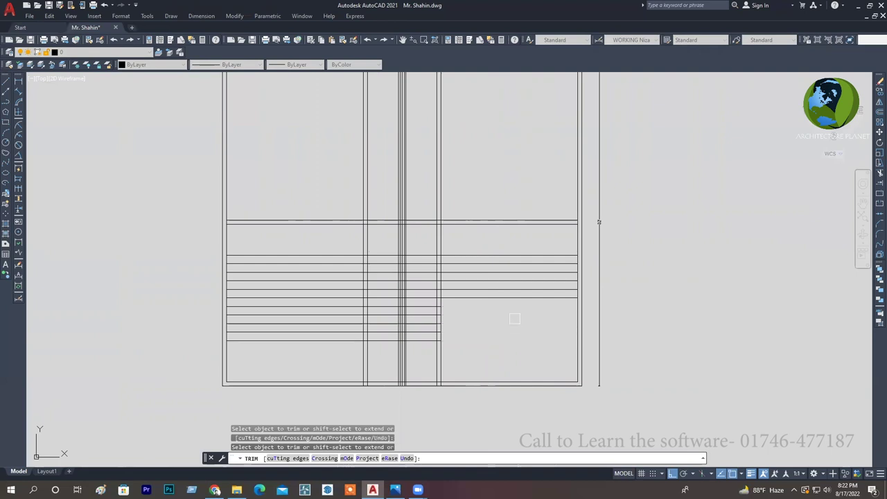
{"action": "left_click_drag", "start_coordinate": [514, 318], "coordinate": [469, 240]}
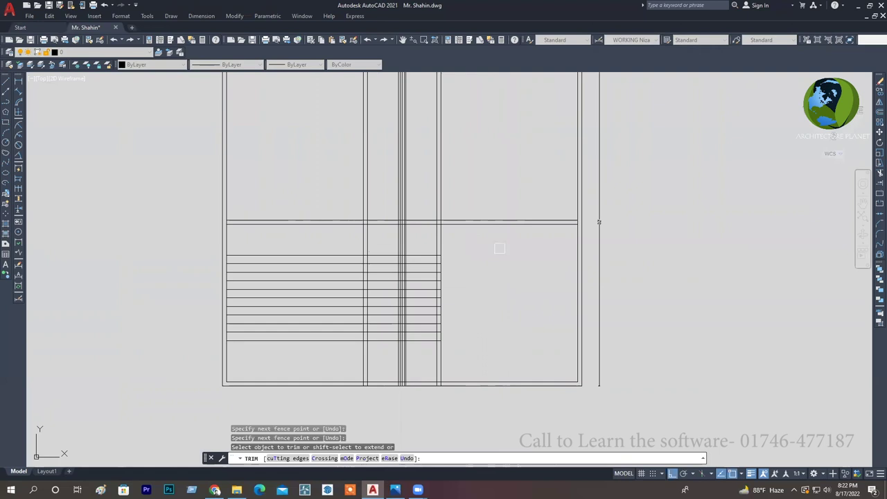
{"action": "middle_click_drag", "start_coordinate": [487, 168], "coordinate": [535, 221]}
{"action": "left_click", "coordinate": [467, 221]}
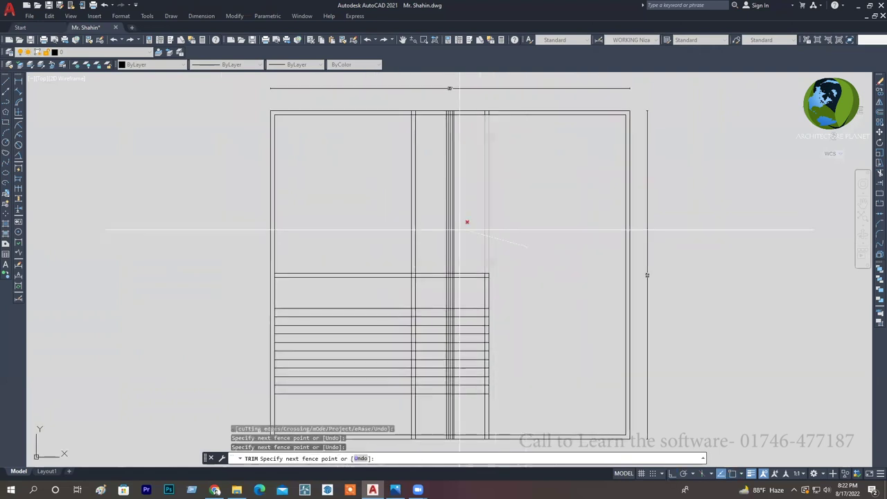
{"action": "left_click", "coordinate": [395, 233]}
{"action": "key", "text": "Return"}
Trim the treads left of the stair, then undo a trial cut on the vertical lines.
{"action": "left_click", "coordinate": [381, 259]}
{"action": "middle_click_drag", "start_coordinate": [361, 397], "coordinate": [400, 335]}
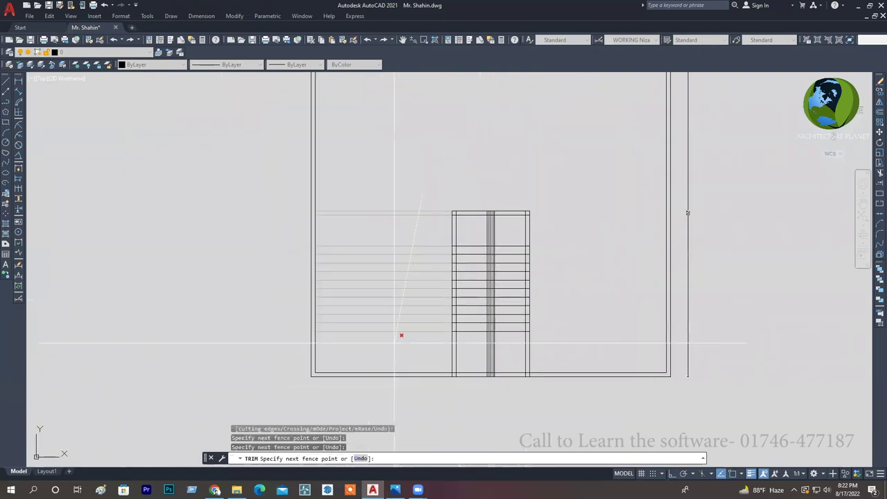
{"action": "left_click", "coordinate": [395, 342]}
{"action": "key", "text": "Return"}
{"action": "scroll", "coordinate": [492, 373], "scroll_direction": "up", "scroll_amount": 4}
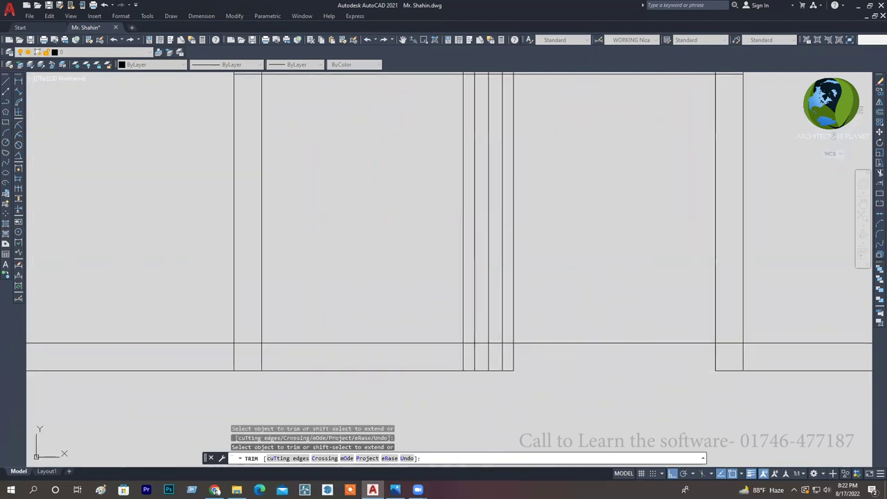
{"action": "scroll", "coordinate": [505, 386], "scroll_direction": "down", "scroll_amount": 5}
{"action": "scroll", "coordinate": [501, 369], "scroll_direction": "up", "scroll_amount": 3}
{"action": "scroll", "coordinate": [505, 356], "scroll_direction": "up", "scroll_amount": 2}
{"action": "left_click", "coordinate": [503, 358]}
{"action": "key", "text": "Return"}
{"action": "scroll", "coordinate": [453, 326], "scroll_direction": "down", "scroll_amount": 3}
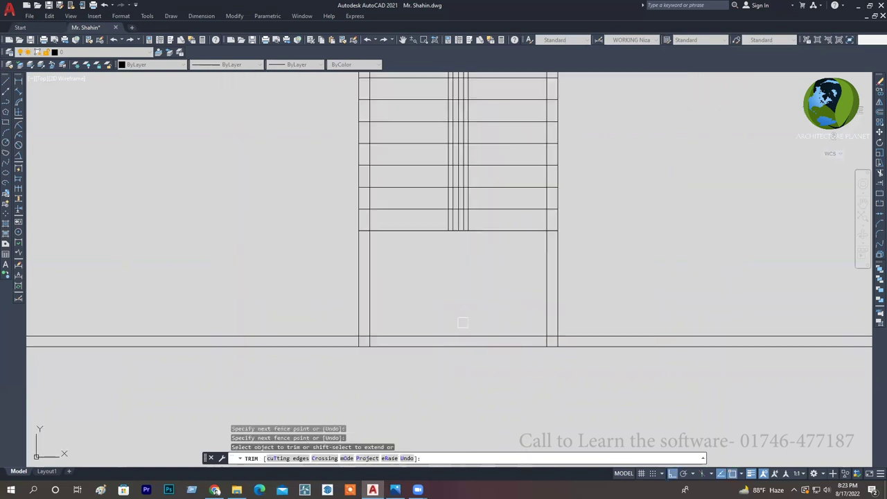
{"action": "type", "text": "u"}
{"action": "key", "text": "Return"}
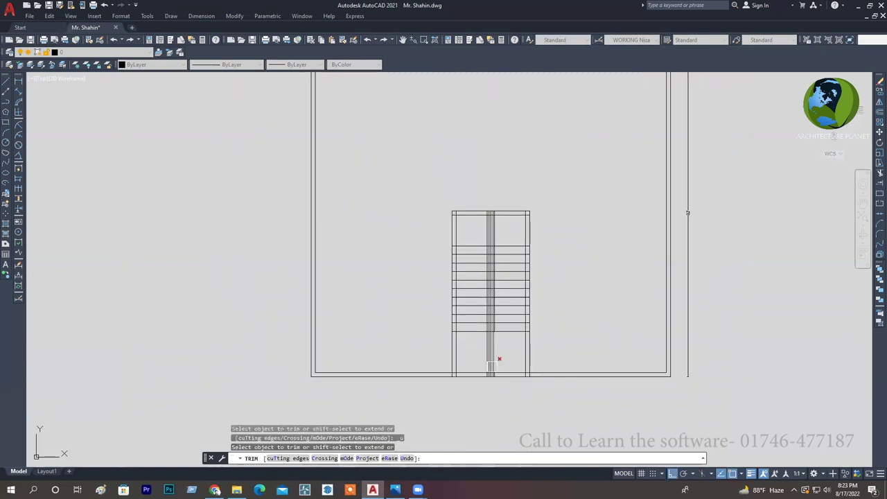
Trim the lower centre stair lines and the leftovers at the stair bottom.
{"action": "scroll", "coordinate": [506, 353], "scroll_direction": "up", "scroll_amount": 4}
{"action": "left_click", "coordinate": [455, 318]}
{"action": "key", "text": "Return"}
{"action": "scroll", "coordinate": [430, 346], "scroll_direction": "up", "scroll_amount": 2}
{"action": "scroll", "coordinate": [415, 381], "scroll_direction": "up", "scroll_amount": 4}
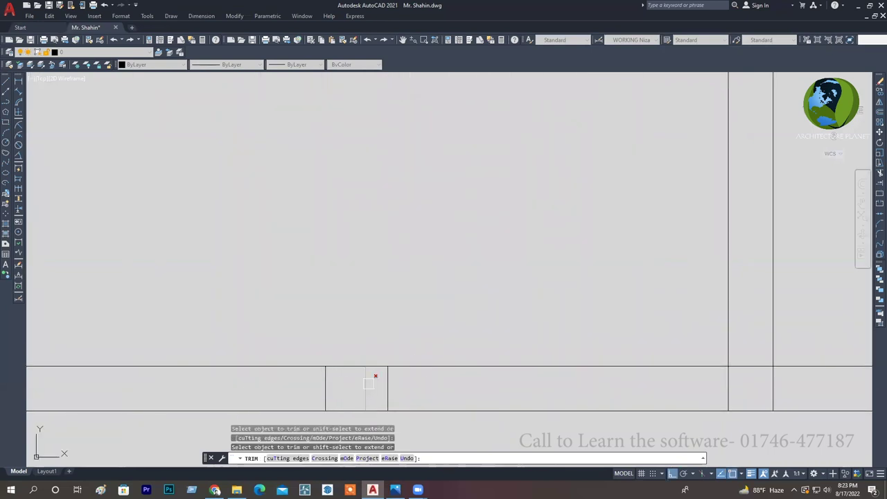
{"action": "middle_click_drag", "start_coordinate": [383, 397], "coordinate": [409, 348]}
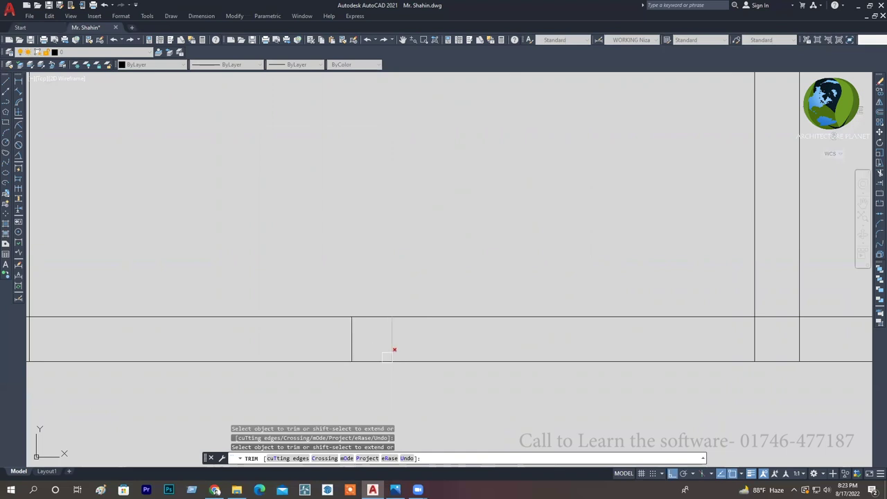
{"action": "left_click_drag", "start_coordinate": [402, 344], "coordinate": [337, 347]}
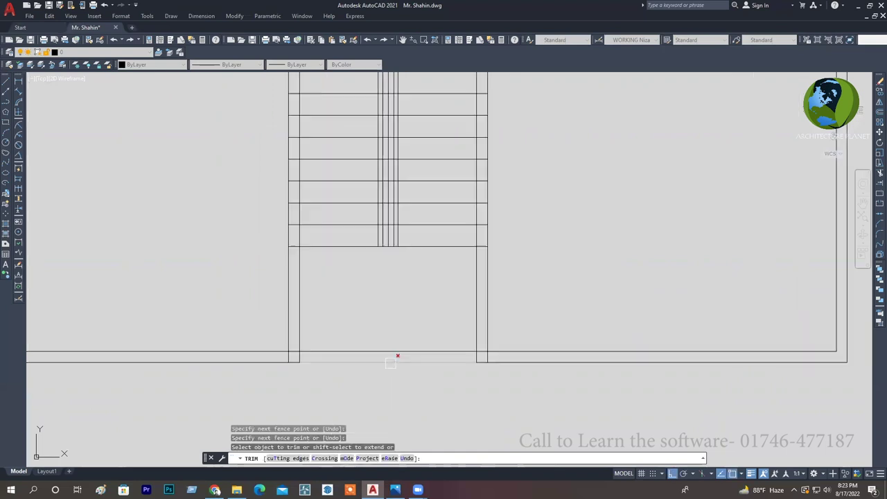
{"action": "middle_click_drag", "start_coordinate": [441, 333], "coordinate": [454, 353]}
{"action": "middle_click_drag", "start_coordinate": [472, 395], "coordinate": [388, 323]}
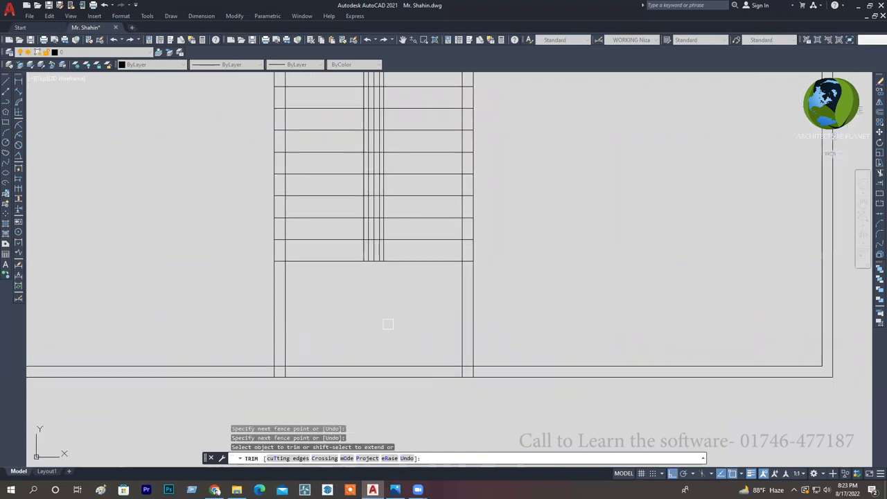
Cut the bottom wall line open between the two stair sides.
{"action": "scroll", "coordinate": [460, 369], "scroll_direction": "down", "scroll_amount": 2}
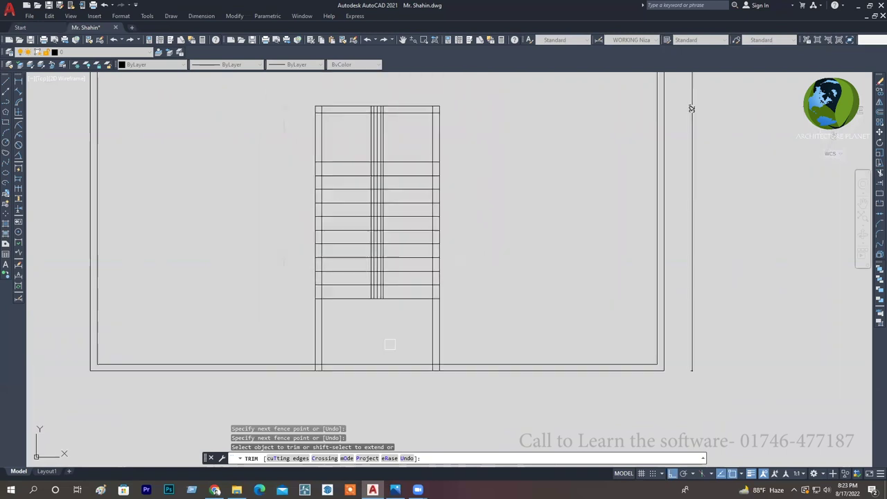
{"action": "middle_click_drag", "start_coordinate": [380, 337], "coordinate": [415, 360]}
{"action": "scroll", "coordinate": [415, 360], "scroll_direction": "up", "scroll_amount": 2}
{"action": "left_click_drag", "start_coordinate": [418, 365], "coordinate": [415, 335]}
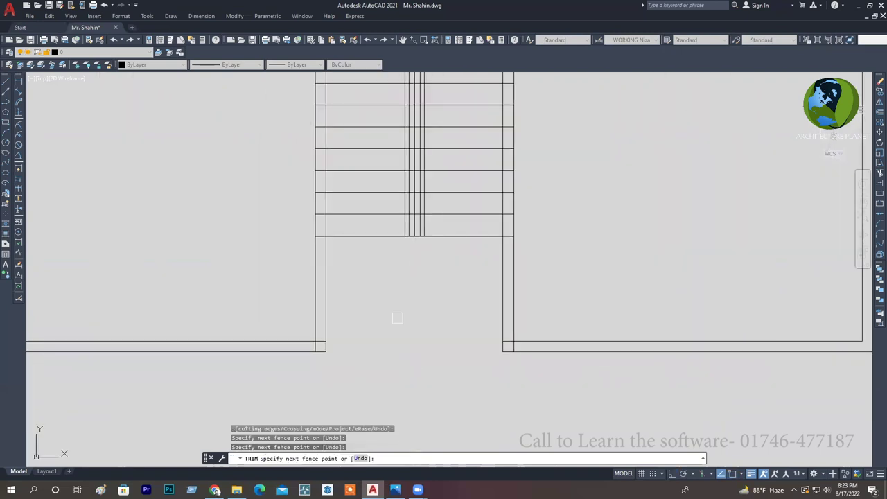
{"action": "scroll", "coordinate": [416, 334], "scroll_direction": "down", "scroll_amount": 2}
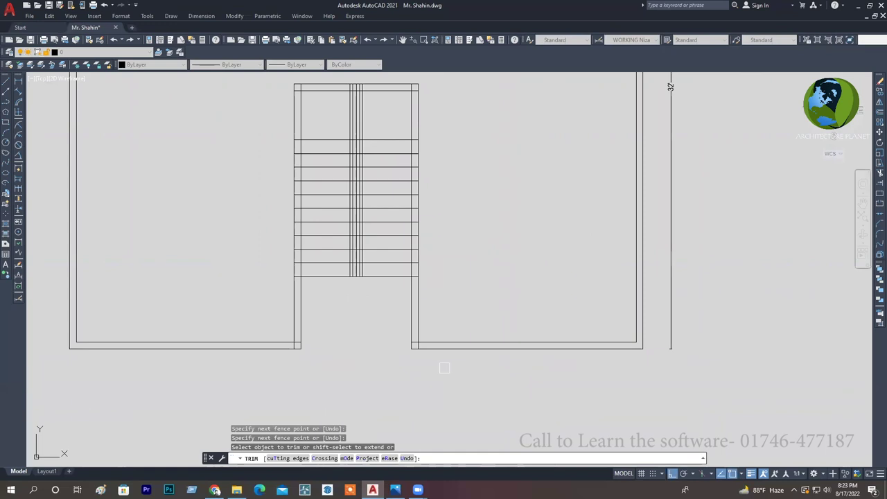
{"action": "scroll", "coordinate": [444, 367], "scroll_direction": "up", "scroll_amount": 3}
{"action": "scroll", "coordinate": [434, 327], "scroll_direction": "down", "scroll_amount": 3}
{"action": "scroll", "coordinate": [302, 336], "scroll_direction": "up", "scroll_amount": 3}
{"action": "scroll", "coordinate": [290, 333], "scroll_direction": "down", "scroll_amount": 3}
{"action": "scroll", "coordinate": [379, 336], "scroll_direction": "up", "scroll_amount": 3}
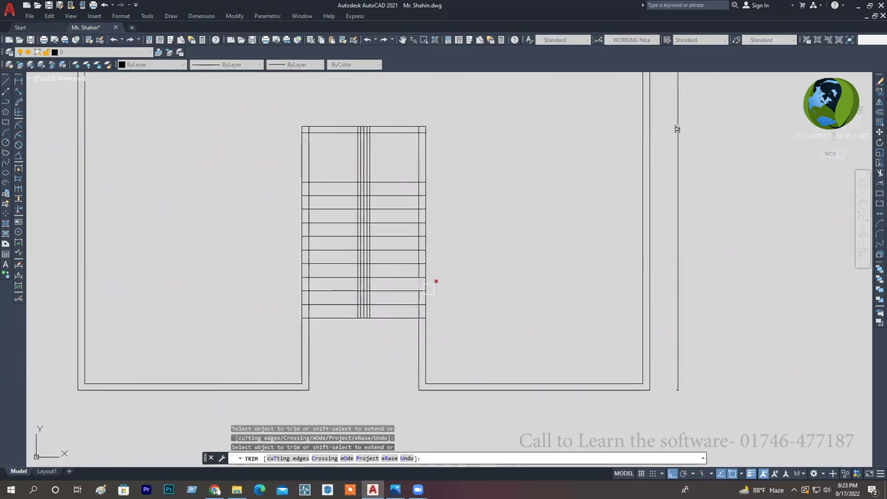
{"action": "scroll", "coordinate": [435, 284], "scroll_direction": "up", "scroll_amount": 3}
{"action": "scroll", "coordinate": [475, 329], "scroll_direction": "up", "scroll_amount": 2}
Run another fence trim across the lines near the stair.
{"action": "left_click", "coordinate": [452, 337]}
{"action": "scroll", "coordinate": [450, 339], "scroll_direction": "down", "scroll_amount": 4}
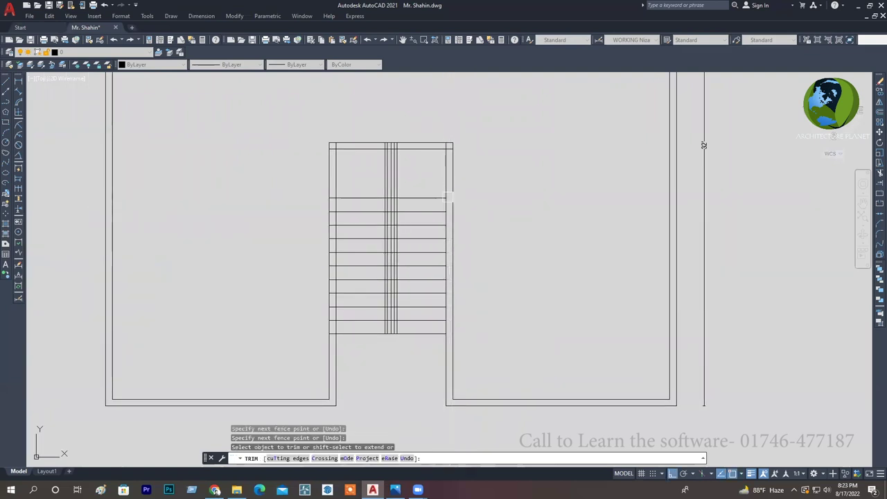
{"action": "scroll", "coordinate": [330, 199], "scroll_direction": "up", "scroll_amount": 2}
{"action": "scroll", "coordinate": [378, 145], "scroll_direction": "up", "scroll_amount": 3}
{"action": "scroll", "coordinate": [367, 216], "scroll_direction": "down", "scroll_amount": 3}
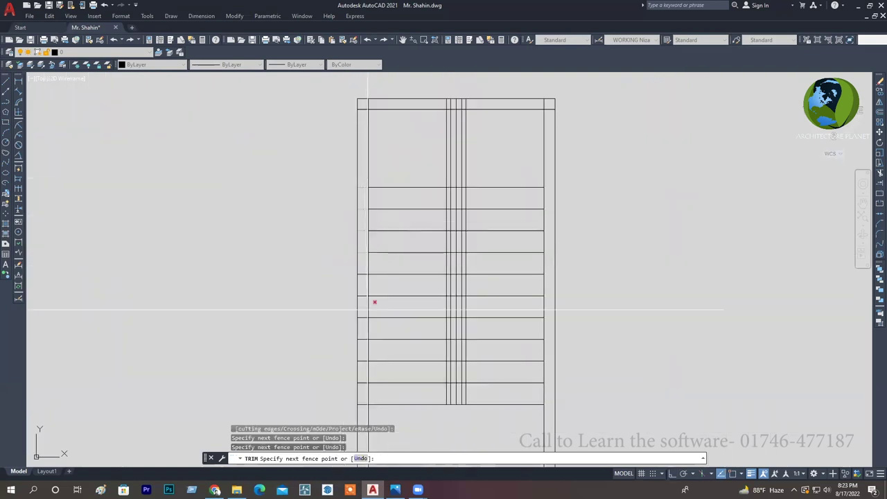
{"action": "key", "text": "Return"}
{"action": "scroll", "coordinate": [419, 358], "scroll_direction": "down", "scroll_amount": 4}
{"action": "scroll", "coordinate": [440, 264], "scroll_direction": "up", "scroll_amount": 2}
{"action": "scroll", "coordinate": [571, 267], "scroll_direction": "up", "scroll_amount": 6}
{"action": "scroll", "coordinate": [551, 249], "scroll_direction": "down", "scroll_amount": 4}
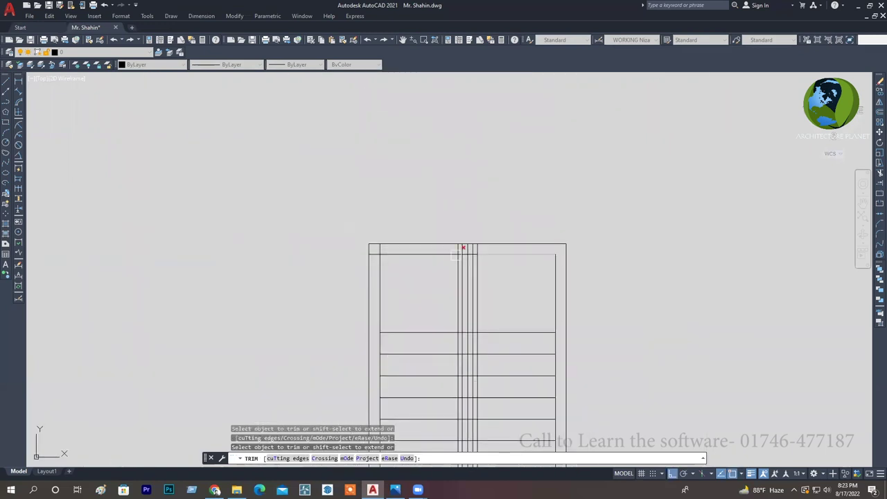
{"action": "scroll", "coordinate": [382, 257], "scroll_direction": "up", "scroll_amount": 4}
{"action": "scroll", "coordinate": [373, 234], "scroll_direction": "down", "scroll_amount": 2}
{"action": "scroll", "coordinate": [373, 239], "scroll_direction": "down", "scroll_amount": 2}
{"action": "scroll", "coordinate": [477, 254], "scroll_direction": "up", "scroll_amount": 4}
Trim the centre lines out of the top landing so they stop at the top tread.
{"action": "left_click", "coordinate": [485, 233]}
{"action": "key", "text": "Return"}
{"action": "scroll", "coordinate": [478, 263], "scroll_direction": "down", "scroll_amount": 2}
{"action": "scroll", "coordinate": [485, 256], "scroll_direction": "down", "scroll_amount": 2}
{"action": "left_click_drag", "start_coordinate": [496, 223], "coordinate": [450, 223]}
{"action": "key", "text": "Return"}
{"action": "middle_click_drag", "start_coordinate": [543, 244], "coordinate": [553, 141]}
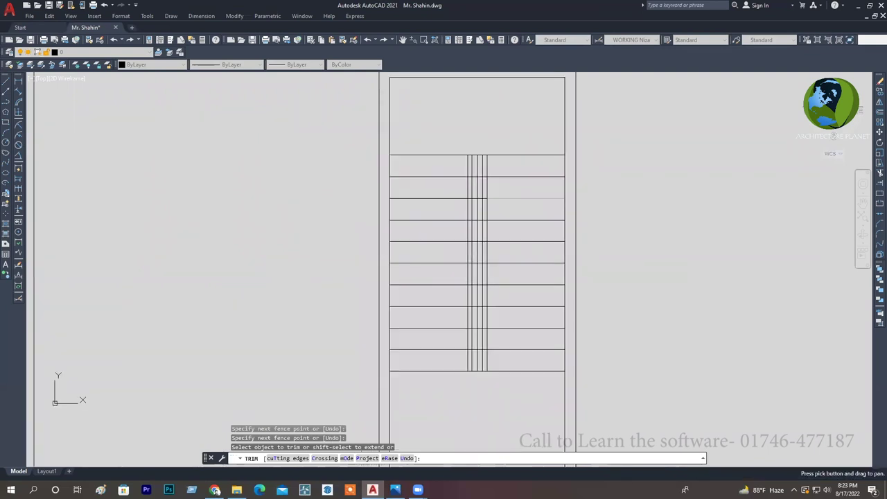
{"action": "key", "text": "Escape"}
{"action": "key", "text": "Escape"}
{"action": "key", "text": "Escape"}
{"action": "scroll", "coordinate": [477, 339], "scroll_direction": "up", "scroll_amount": 4}
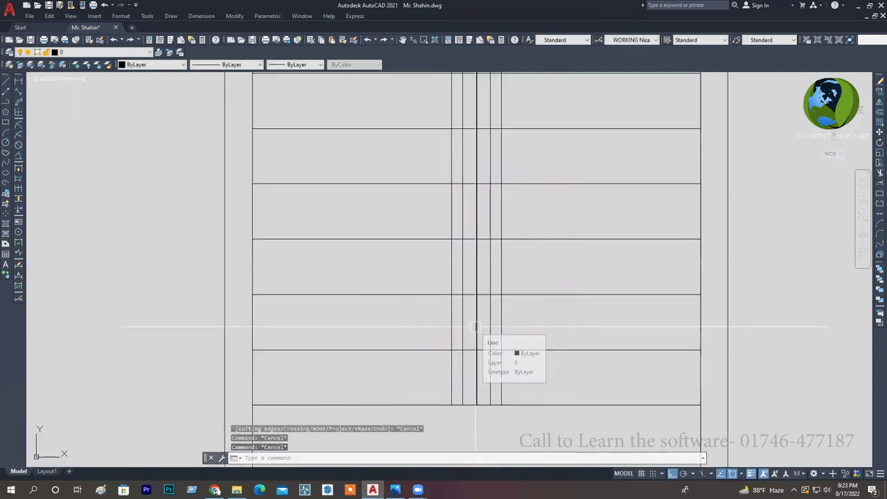
Erase the stray vertical line in the middle of the stair.
{"action": "left_click", "coordinate": [476, 326]}
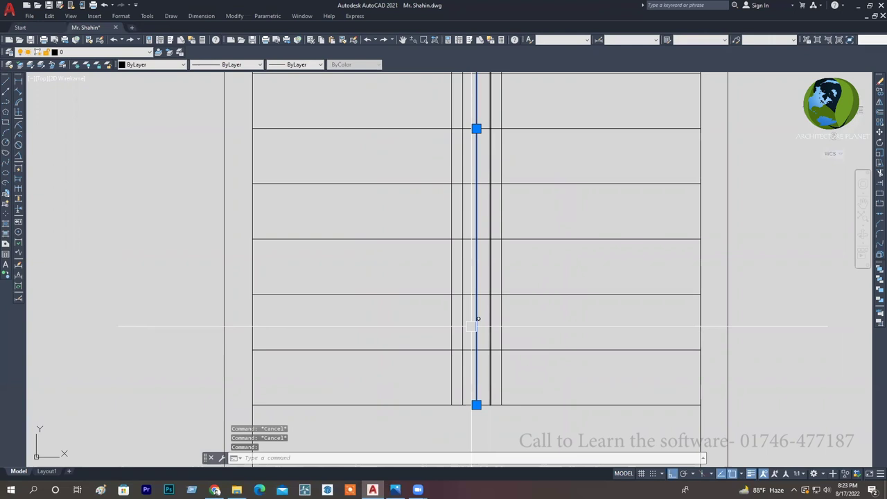
{"action": "key", "text": "Delete"}
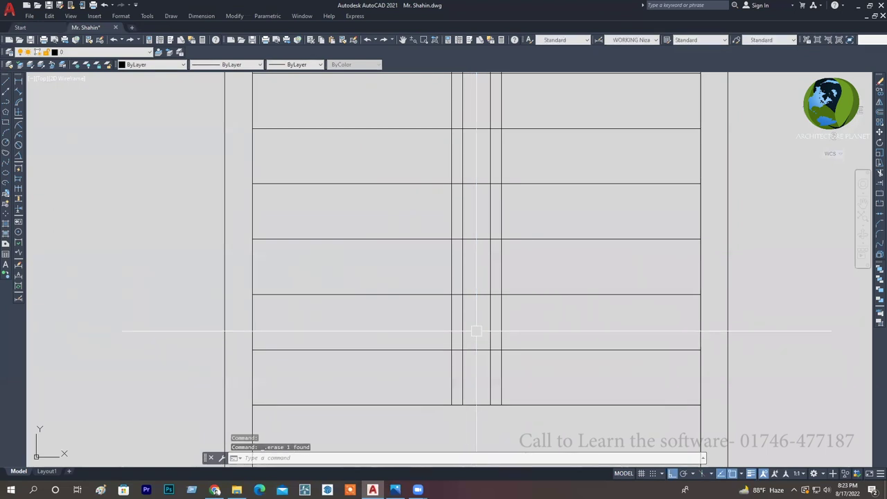
{"action": "type", "text": "tr"}
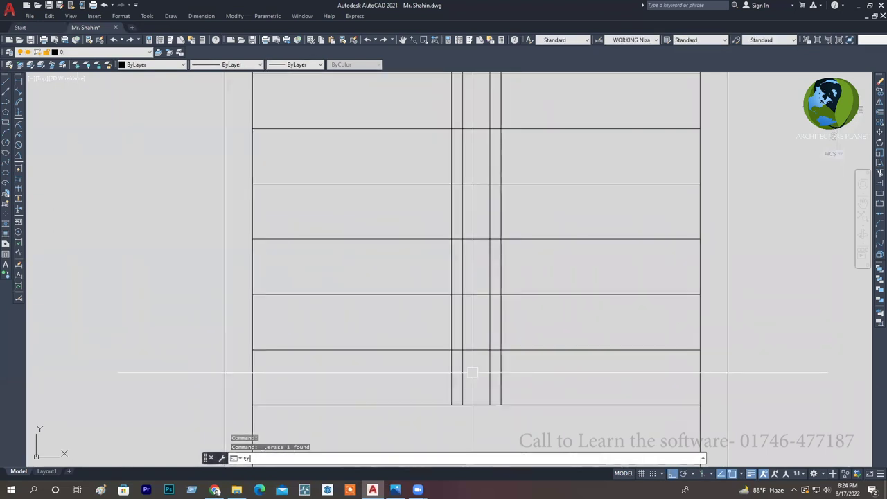
{"action": "key", "text": "Escape"}
{"action": "key", "text": "Escape"}
{"action": "key", "text": "Escape"}
Trim the treads out between the two central rail lines with TRIM.
{"action": "middle_click_drag", "start_coordinate": [474, 384], "coordinate": [465, 395]}
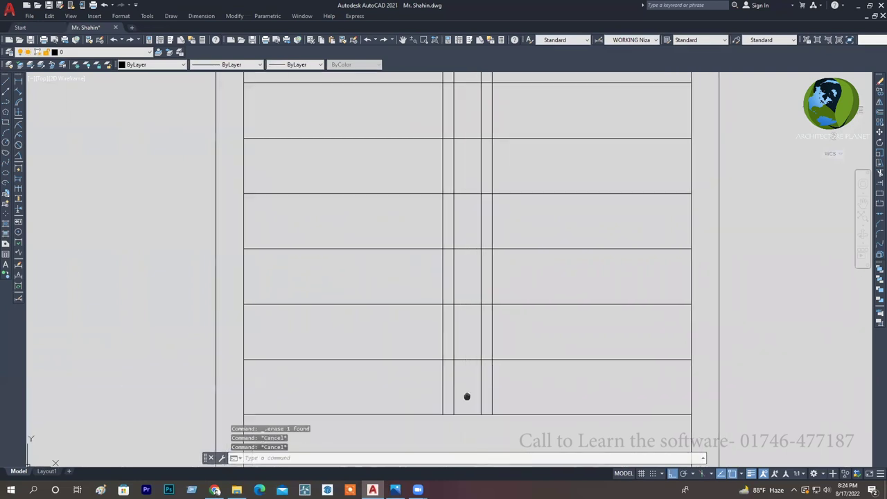
{"action": "type", "text": "tr"}
{"action": "key", "text": "Return"}
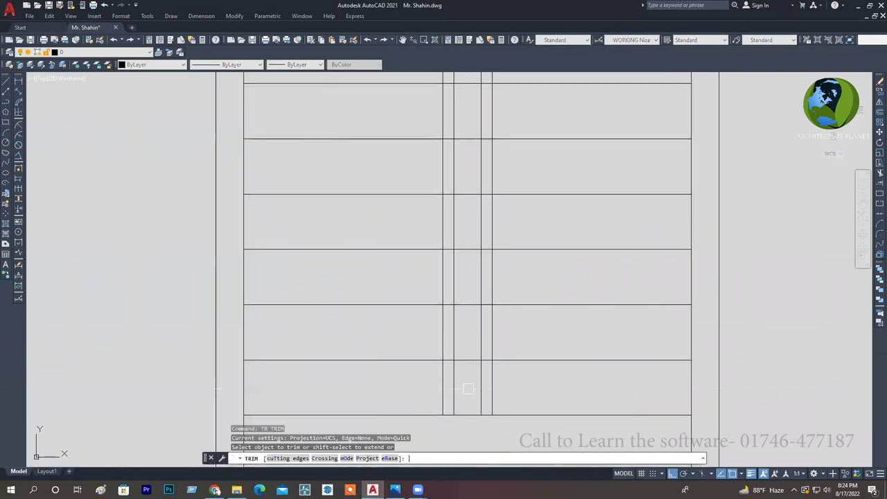
{"action": "scroll", "coordinate": [471, 399], "scroll_direction": "down", "scroll_amount": 4}
{"action": "left_click_drag", "start_coordinate": [469, 380], "coordinate": [471, 234]}
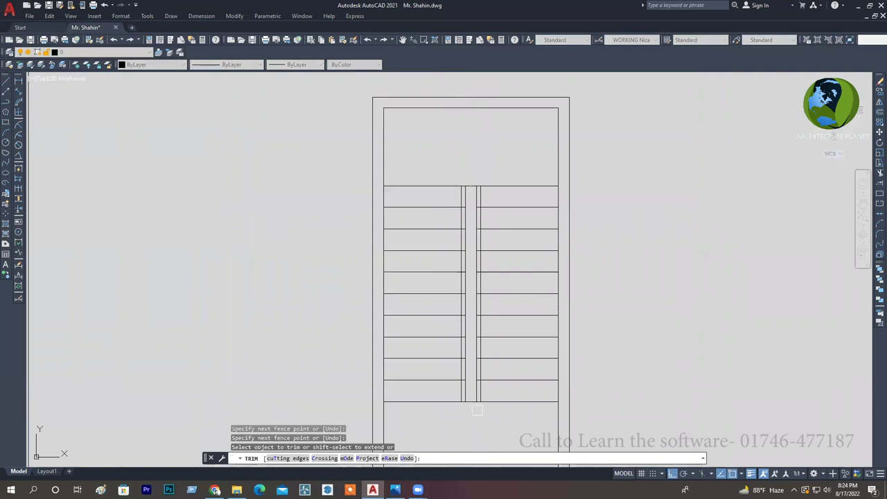
{"action": "key", "text": "Escape"}
{"action": "key", "text": "Escape"}
{"action": "key", "text": "Escape"}
{"action": "middle_click_drag", "start_coordinate": [489, 410], "coordinate": [459, 404]}
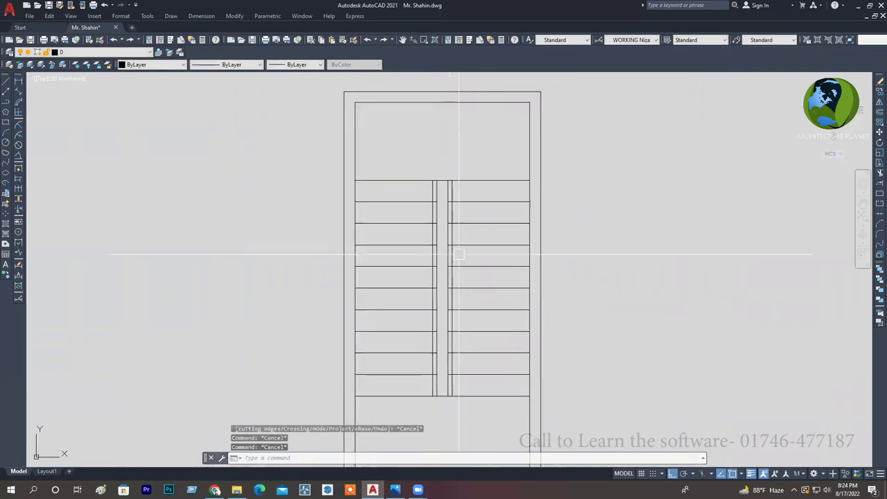
{"action": "scroll", "coordinate": [451, 385], "scroll_direction": "up", "scroll_amount": 2}
{"action": "scroll", "coordinate": [478, 333], "scroll_direction": "up", "scroll_amount": 1}
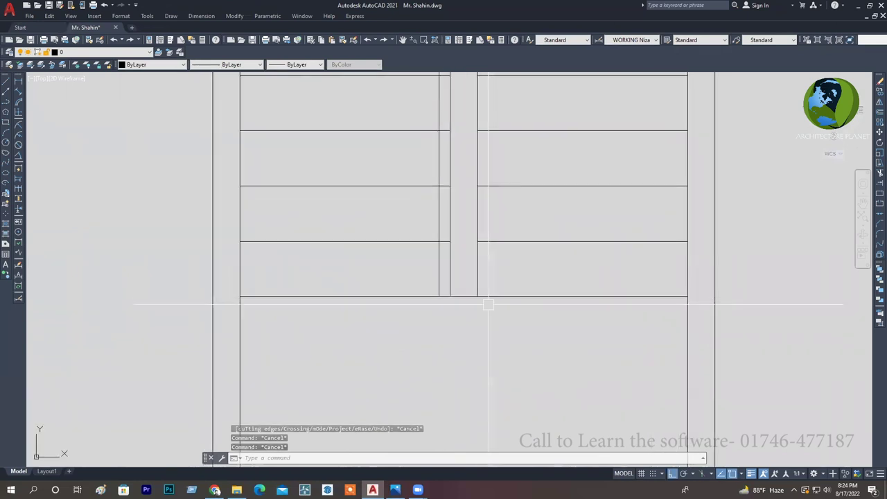
{"action": "scroll", "coordinate": [455, 312], "scroll_direction": "down", "scroll_amount": 5}
{"action": "scroll", "coordinate": [455, 214], "scroll_direction": "up", "scroll_amount": 2}
{"action": "scroll", "coordinate": [443, 173], "scroll_direction": "up", "scroll_amount": 2}
{"action": "scroll", "coordinate": [454, 187], "scroll_direction": "up", "scroll_amount": 2}
{"action": "scroll", "coordinate": [455, 207], "scroll_direction": "down", "scroll_amount": 2}
{"action": "scroll", "coordinate": [447, 254], "scroll_direction": "down", "scroll_amount": 2}
{"action": "scroll", "coordinate": [443, 277], "scroll_direction": "down", "scroll_amount": 1}
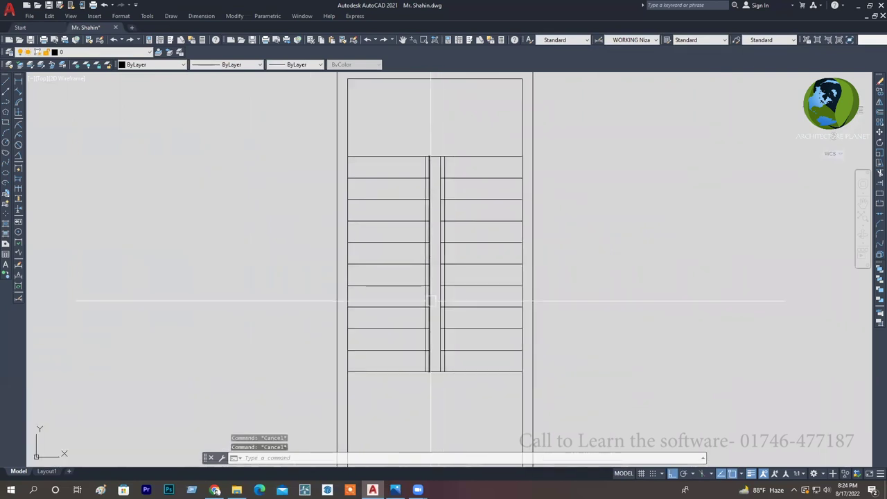
Offset the bottom stair edge line 2 units outward.
{"action": "type", "text": "o"}
{"action": "key", "text": "Return"}
{"action": "type", "text": "2"}
{"action": "key", "text": "Return"}
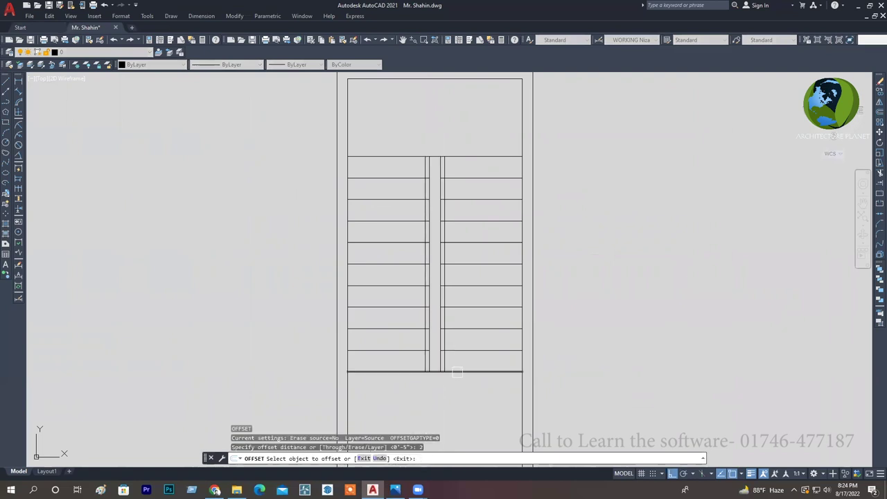
{"action": "left_click", "coordinate": [457, 372]}
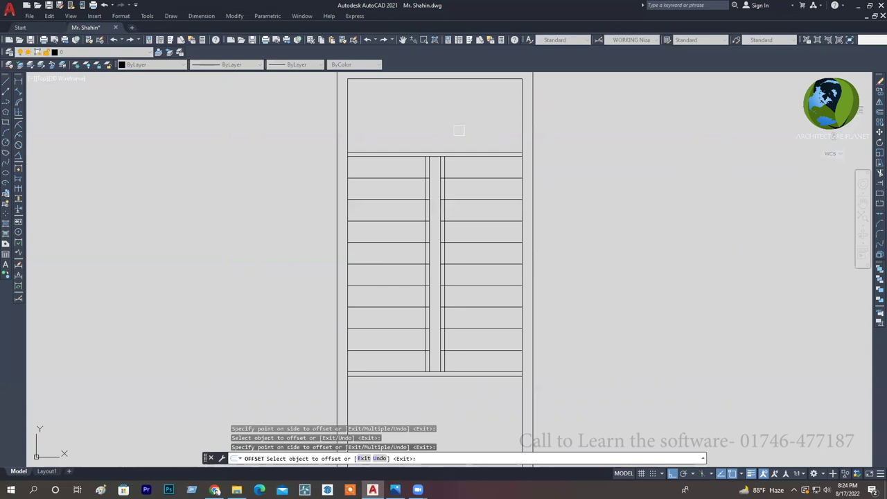
{"action": "scroll", "coordinate": [458, 131], "scroll_direction": "up", "scroll_amount": 2}
{"action": "key", "text": "Escape"}
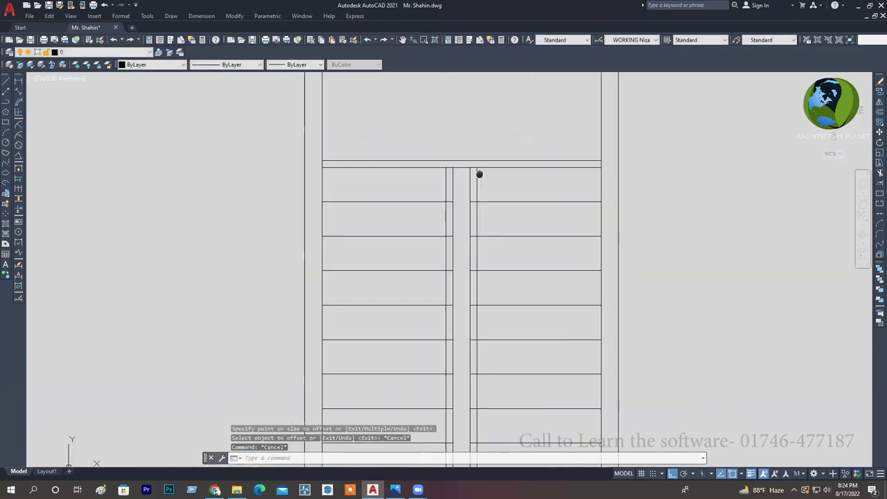
{"action": "key", "text": "Escape"}
{"action": "scroll", "coordinate": [479, 174], "scroll_direction": "up", "scroll_amount": 4}
Stretch the rail's left line up to the upper offset line.
{"action": "left_click", "coordinate": [479, 170]}
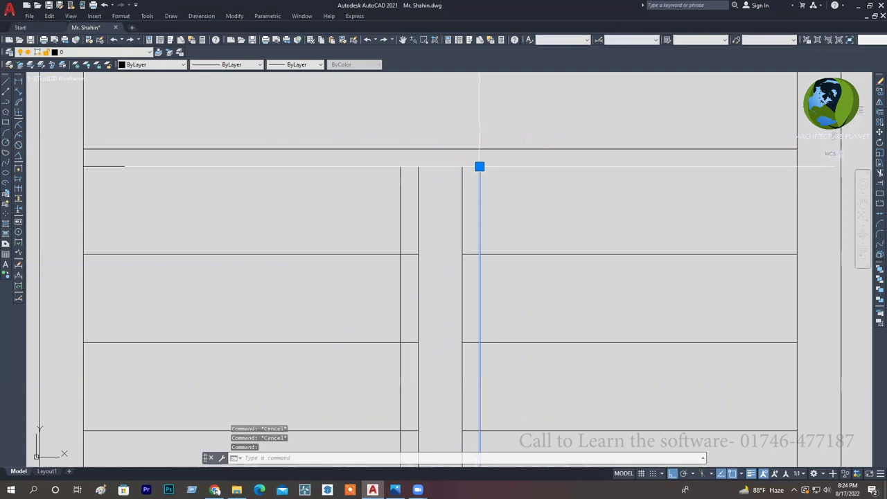
{"action": "left_click", "coordinate": [488, 131]}
{"action": "left_click", "coordinate": [481, 158]}
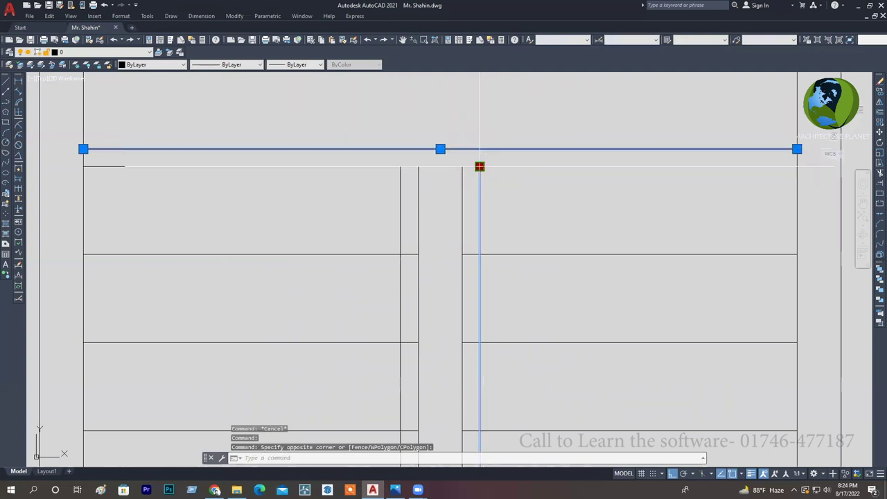
{"action": "left_click", "coordinate": [479, 166]}
{"action": "key", "text": "Escape"}
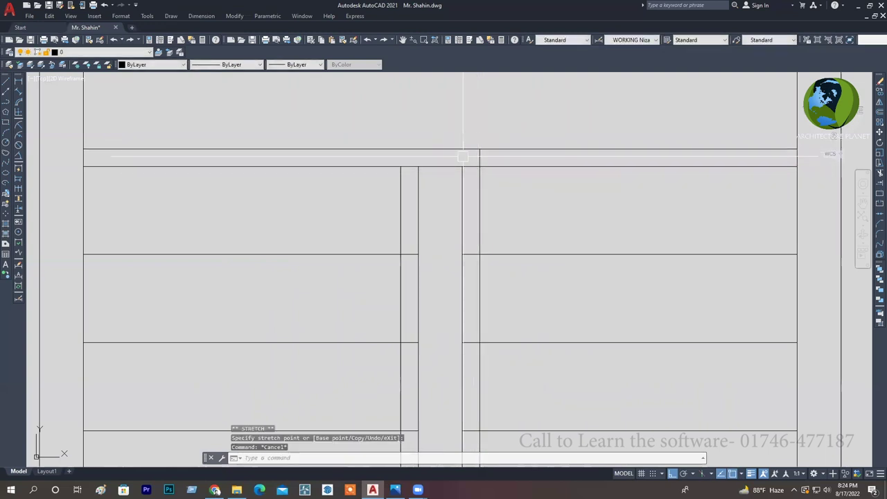
{"action": "left_click", "coordinate": [401, 177]}
{"action": "left_click", "coordinate": [401, 166]}
{"action": "left_click", "coordinate": [400, 149]}
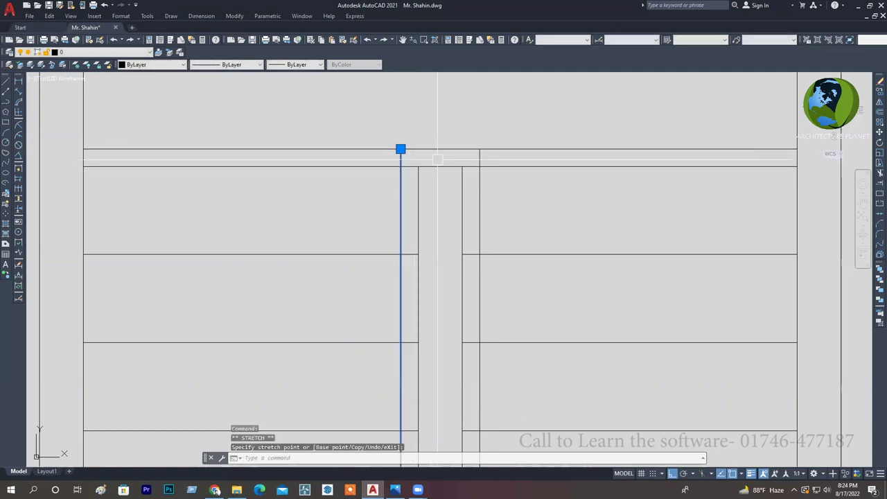
{"action": "key", "text": "Escape"}
Stretch the bottom ends of both rail side lines down to the lower offset line.
{"action": "scroll", "coordinate": [459, 173], "scroll_direction": "down", "scroll_amount": 5}
{"action": "scroll", "coordinate": [478, 202], "scroll_direction": "up", "scroll_amount": 2}
{"action": "scroll", "coordinate": [469, 275], "scroll_direction": "up", "scroll_amount": 2}
{"action": "scroll", "coordinate": [473, 230], "scroll_direction": "up", "scroll_amount": 2}
{"action": "scroll", "coordinate": [463, 258], "scroll_direction": "up", "scroll_amount": 2}
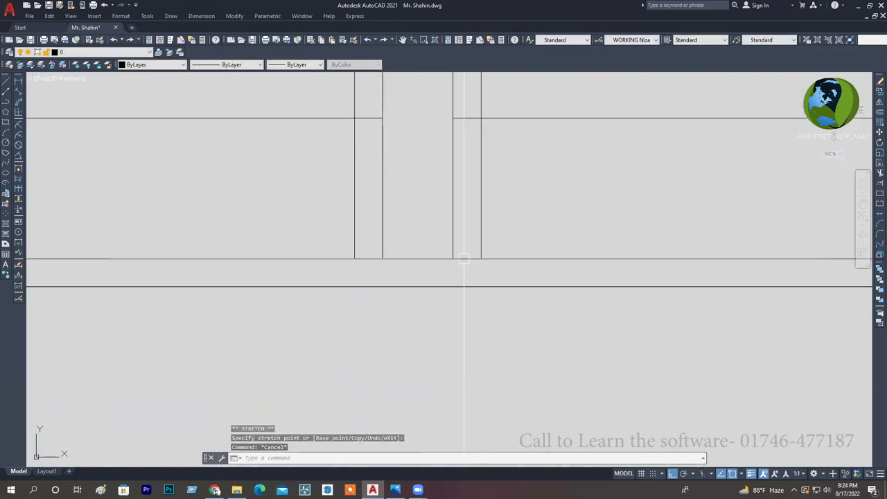
{"action": "left_click", "coordinate": [481, 258]}
{"action": "left_click", "coordinate": [481, 258]}
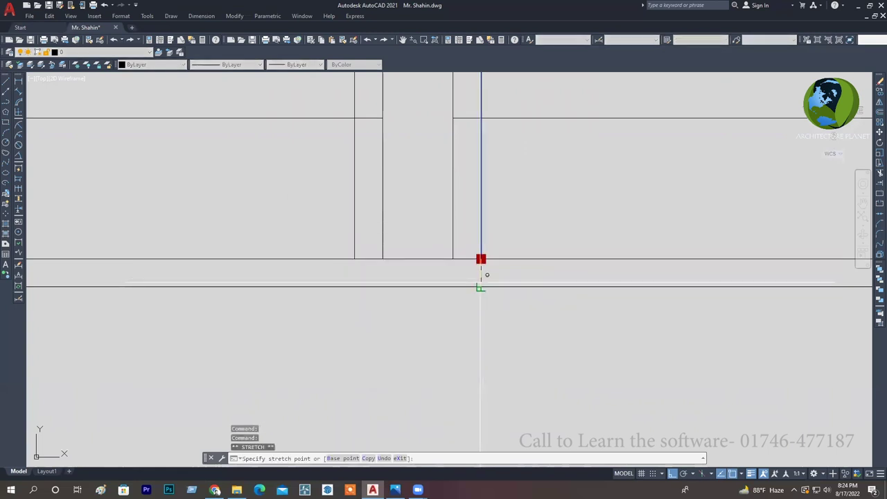
{"action": "left_click", "coordinate": [481, 287]}
{"action": "left_click", "coordinate": [354, 243]}
{"action": "left_click", "coordinate": [354, 258]}
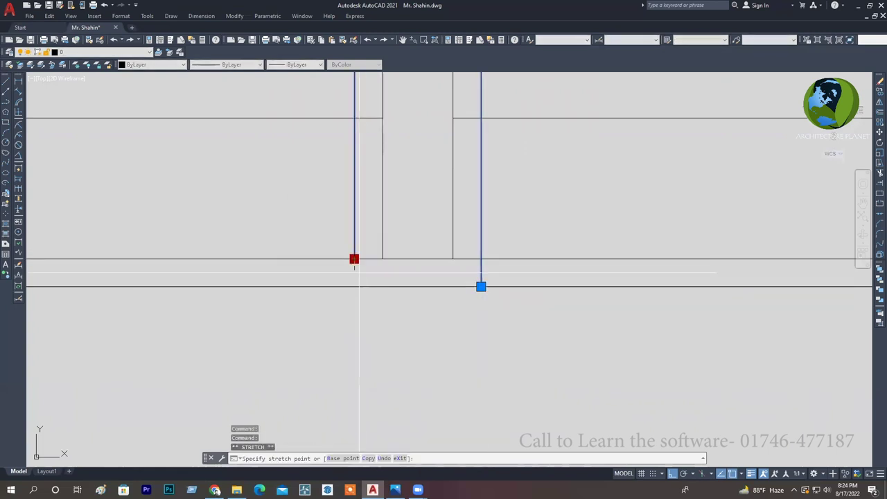
{"action": "key", "text": "Escape"}
{"action": "key", "text": "Escape"}
{"action": "scroll", "coordinate": [415, 298], "scroll_direction": "down", "scroll_amount": 1}
Fence-trim the extra line segments running along the stair beside the rail.
{"action": "scroll", "coordinate": [439, 330], "scroll_direction": "down", "scroll_amount": 2}
{"action": "mouse_move", "coordinate": [439, 330]}
{"action": "middle_mouse_down"}
{"action": "mouse_move", "coordinate": [419, 360]}
{"action": "mouse_move", "coordinate": [453, 311]}
{"action": "mouse_move", "coordinate": [370, 330]}
{"action": "middle_mouse_up"}
{"action": "type", "text": "tr"}
{"action": "key", "text": "Return"}
{"action": "scroll", "coordinate": [482, 295], "scroll_direction": "up", "scroll_amount": 2}
{"action": "scroll", "coordinate": [476, 337], "scroll_direction": "down", "scroll_amount": 3}
{"action": "scroll", "coordinate": [445, 166], "scroll_direction": "down", "scroll_amount": 2}
{"action": "scroll", "coordinate": [422, 194], "scroll_direction": "up", "scroll_amount": 4}
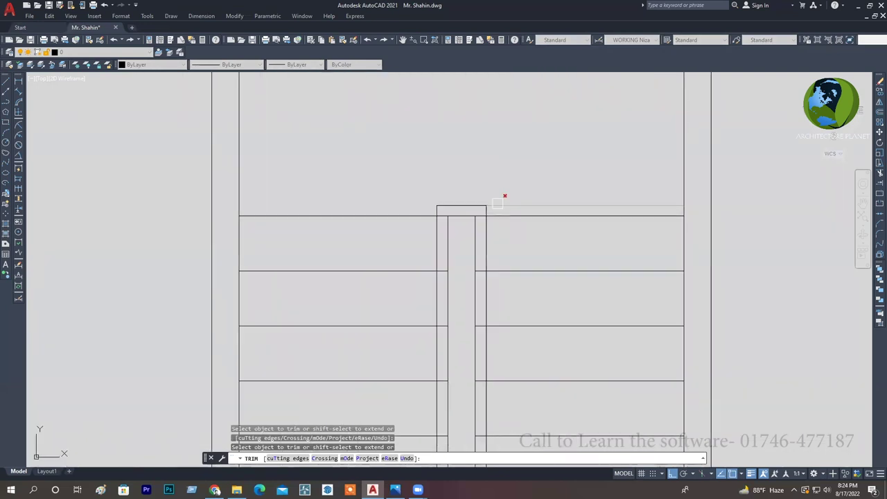
{"action": "scroll", "coordinate": [509, 209], "scroll_direction": "down", "scroll_amount": 3}
{"action": "scroll", "coordinate": [485, 345], "scroll_direction": "down", "scroll_amount": 1}
{"action": "scroll", "coordinate": [485, 347], "scroll_direction": "up", "scroll_amount": 2}
{"action": "scroll", "coordinate": [484, 350], "scroll_direction": "up", "scroll_amount": 5}
{"action": "left_click", "coordinate": [483, 351]}
{"action": "scroll", "coordinate": [483, 351], "scroll_direction": "down", "scroll_amount": 3}
{"action": "scroll", "coordinate": [481, 291], "scroll_direction": "down", "scroll_amount": 2}
{"action": "middle_click_drag", "start_coordinate": [481, 281], "coordinate": [483, 323]}
{"action": "left_click", "coordinate": [486, 79]}
{"action": "key", "text": "Return"}
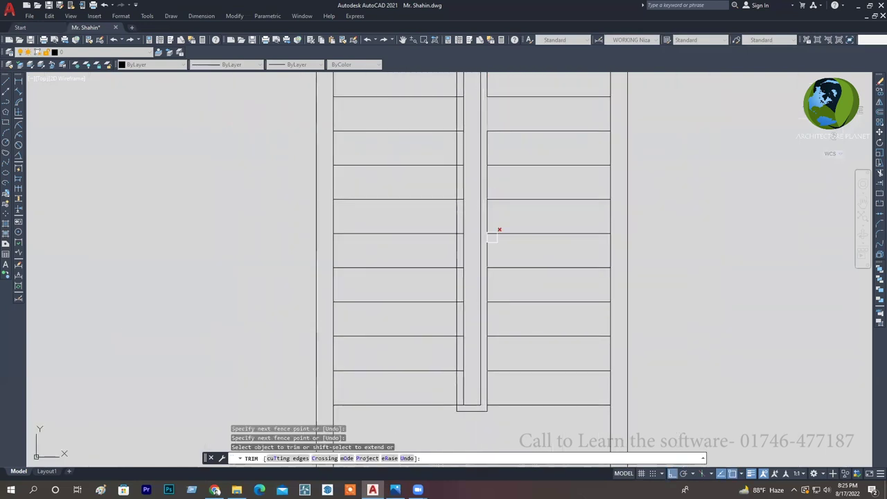
Fence-trim the remaining leftover segments at the rail's other end.
{"action": "scroll", "coordinate": [493, 304], "scroll_direction": "down", "scroll_amount": 4}
{"action": "scroll", "coordinate": [487, 228], "scroll_direction": "up", "scroll_amount": 5}
{"action": "scroll", "coordinate": [444, 182], "scroll_direction": "up", "scroll_amount": 1}
{"action": "scroll", "coordinate": [443, 182], "scroll_direction": "up", "scroll_amount": 1}
{"action": "scroll", "coordinate": [434, 166], "scroll_direction": "down", "scroll_amount": 3}
{"action": "scroll", "coordinate": [429, 239], "scroll_direction": "up", "scroll_amount": 4}
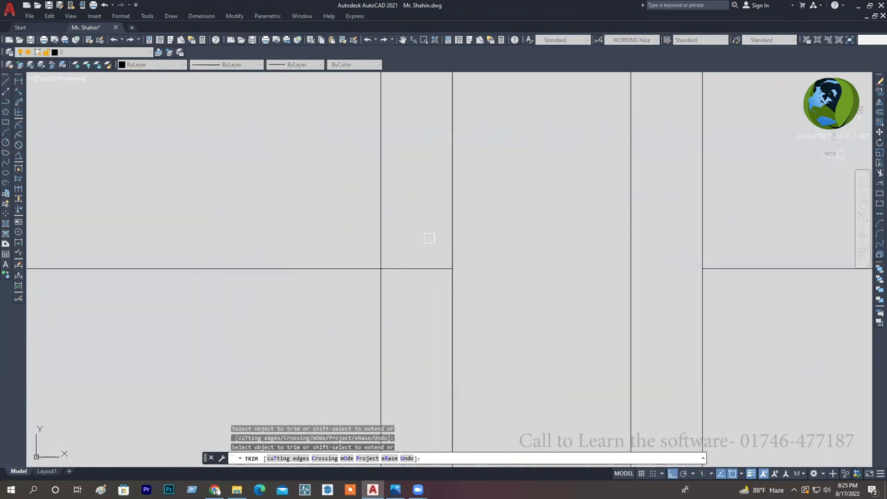
{"action": "left_click", "coordinate": [429, 238]}
{"action": "scroll", "coordinate": [436, 256], "scroll_direction": "down", "scroll_amount": 3}
{"action": "scroll", "coordinate": [439, 249], "scroll_direction": "up", "scroll_amount": 4}
{"action": "scroll", "coordinate": [422, 270], "scroll_direction": "up", "scroll_amount": 4}
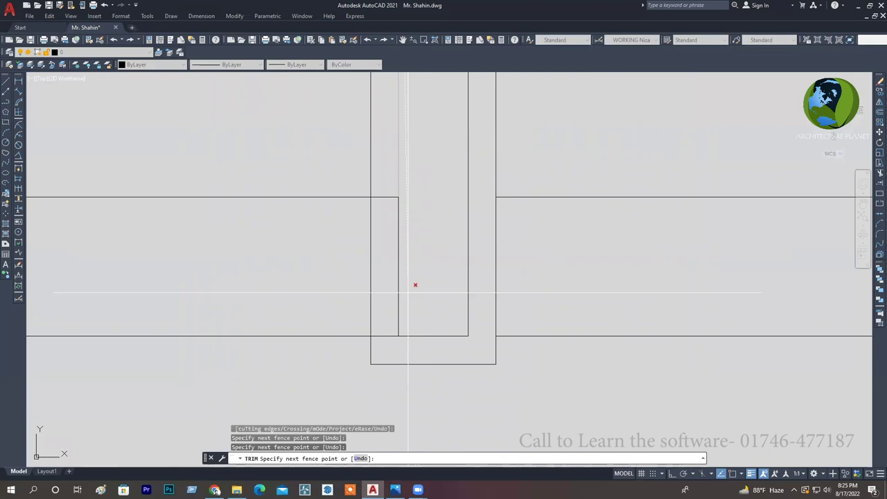
{"action": "key", "text": "Return"}
{"action": "scroll", "coordinate": [416, 346], "scroll_direction": "down", "scroll_amount": 2}
{"action": "scroll", "coordinate": [421, 370], "scroll_direction": "down", "scroll_amount": 3}
{"action": "scroll", "coordinate": [449, 347], "scroll_direction": "down", "scroll_amount": 2}
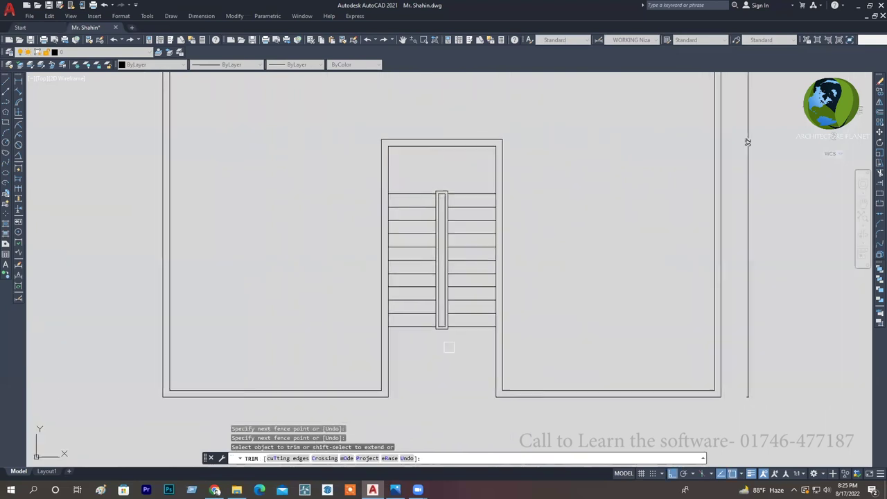
{"action": "key", "text": "Escape"}
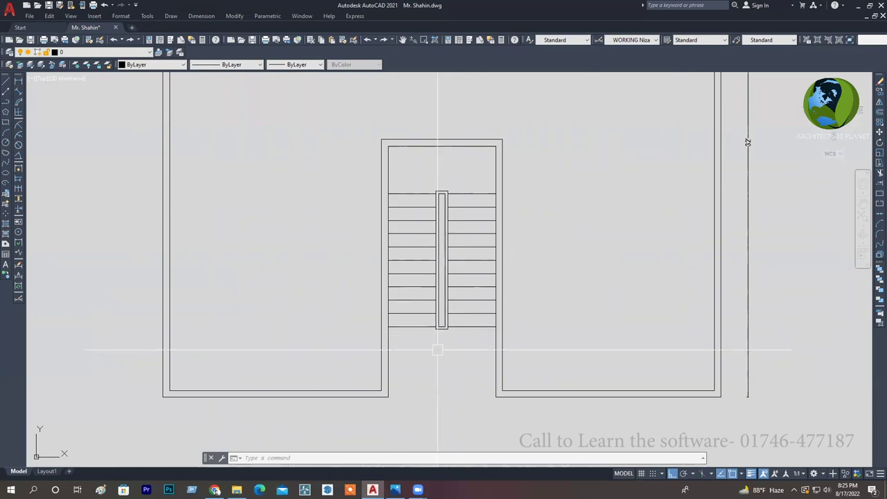
{"action": "middle_click_drag", "start_coordinate": [460, 344], "coordinate": [490, 365]}
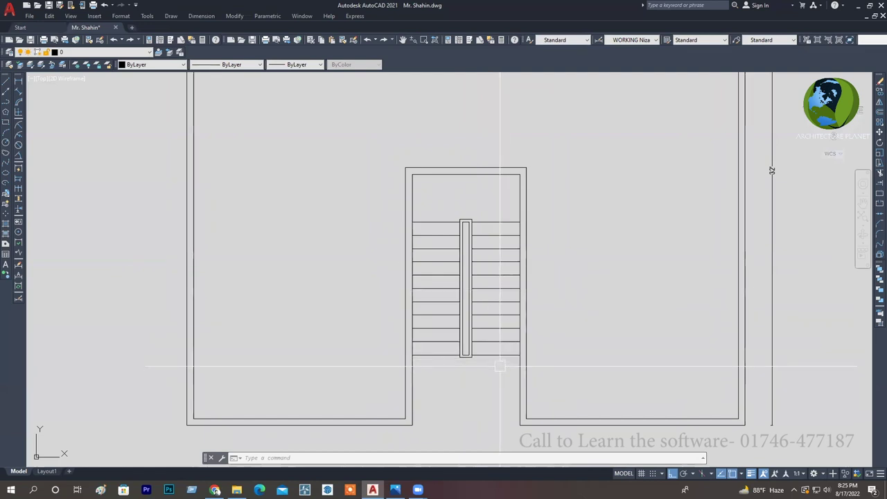
{"action": "scroll", "coordinate": [499, 365], "scroll_direction": "up", "scroll_amount": 2}
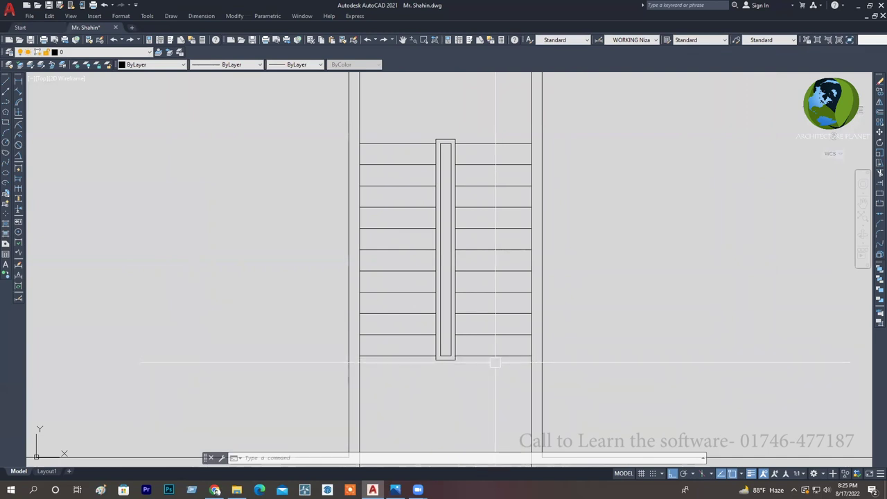
{"action": "middle_click_drag", "start_coordinate": [495, 362], "coordinate": [484, 369]}
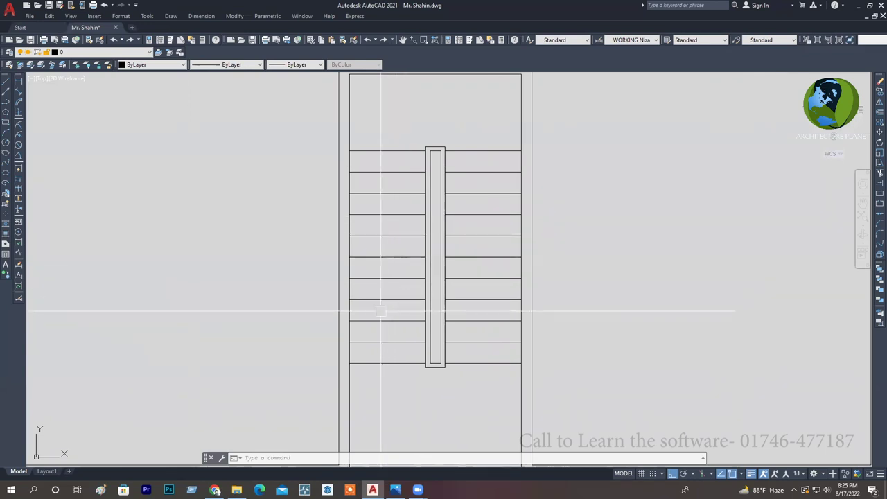
{"action": "middle_click_drag", "start_coordinate": [394, 332], "coordinate": [521, 208]}
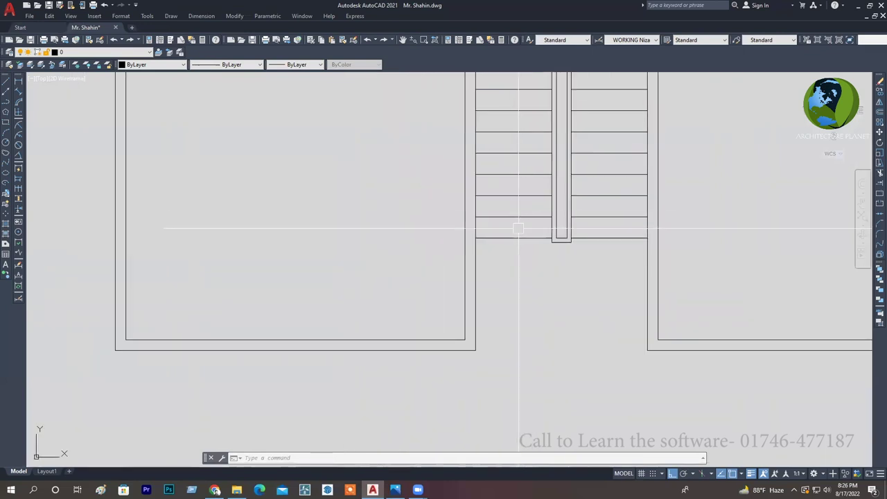
{"action": "mouse_move", "coordinate": [526, 256]}
{"action": "middle_mouse_down"}
{"action": "mouse_move", "coordinate": [450, 325]}
{"action": "mouse_move", "coordinate": [481, 306]}
{"action": "mouse_move", "coordinate": [465, 330]}
{"action": "mouse_move", "coordinate": [473, 328]}
{"action": "middle_mouse_up"}
{"action": "scroll", "coordinate": [482, 307], "scroll_direction": "down", "scroll_amount": 1}
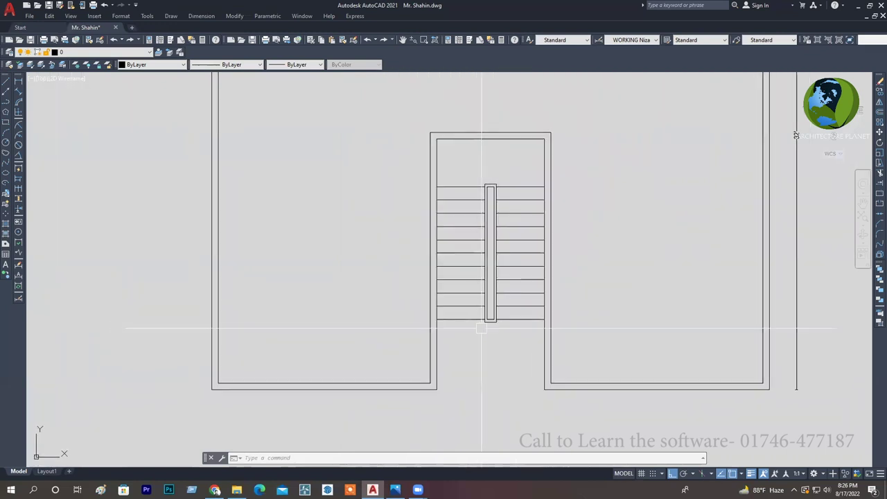
{"action": "middle_click_drag", "start_coordinate": [530, 326], "coordinate": [514, 338]}
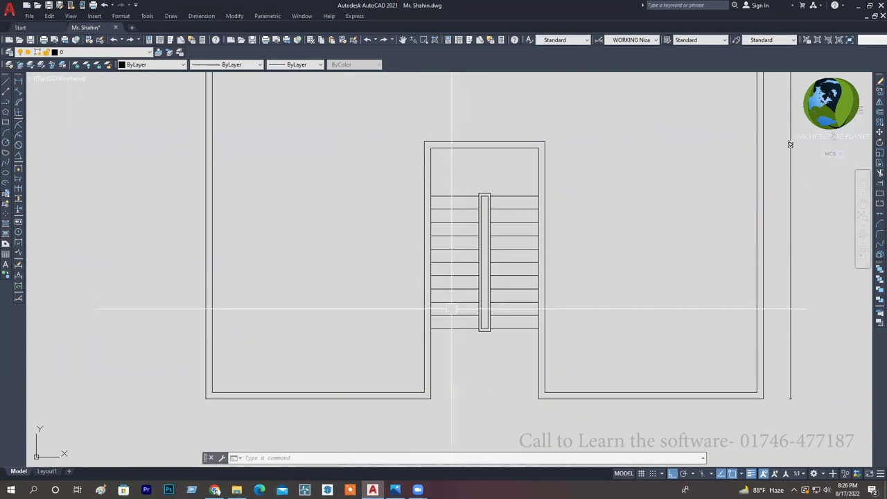
Undo erasing the two lower treads, then frame the stairwell in view.
{"action": "left_click", "coordinate": [468, 328]}
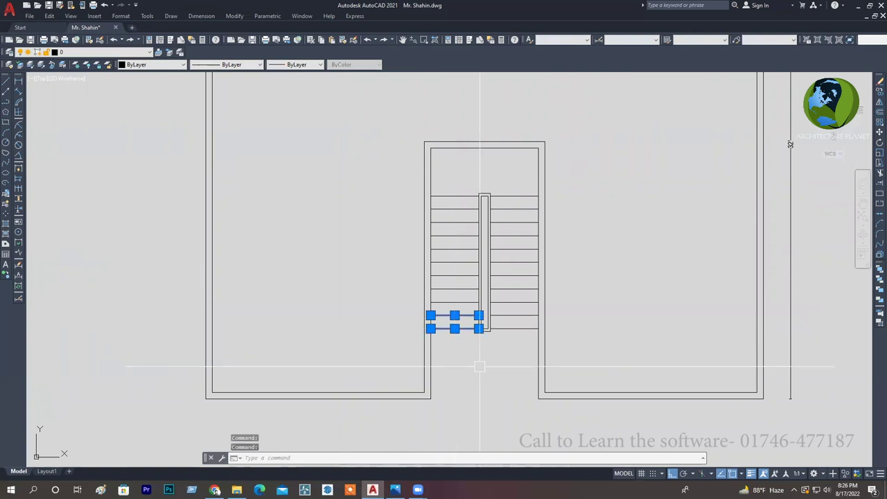
{"action": "middle_click_drag", "start_coordinate": [474, 326], "coordinate": [480, 303]}
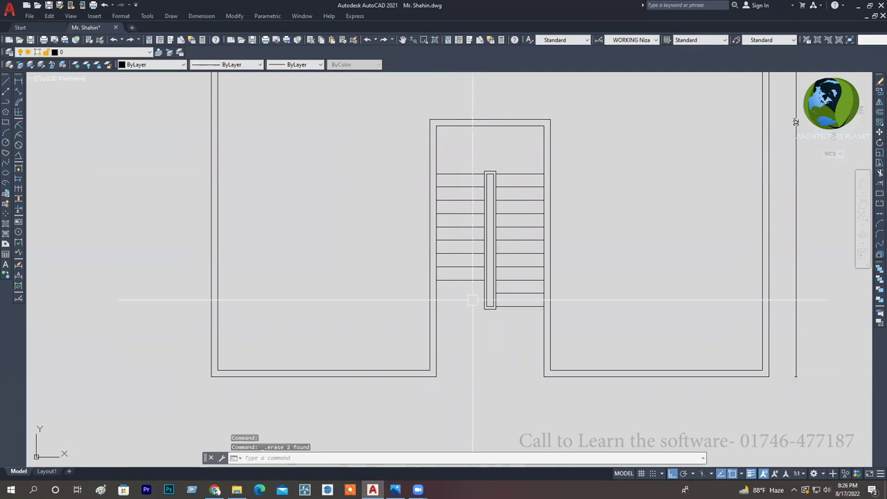
{"action": "middle_click_drag", "start_coordinate": [492, 312], "coordinate": [444, 332]}
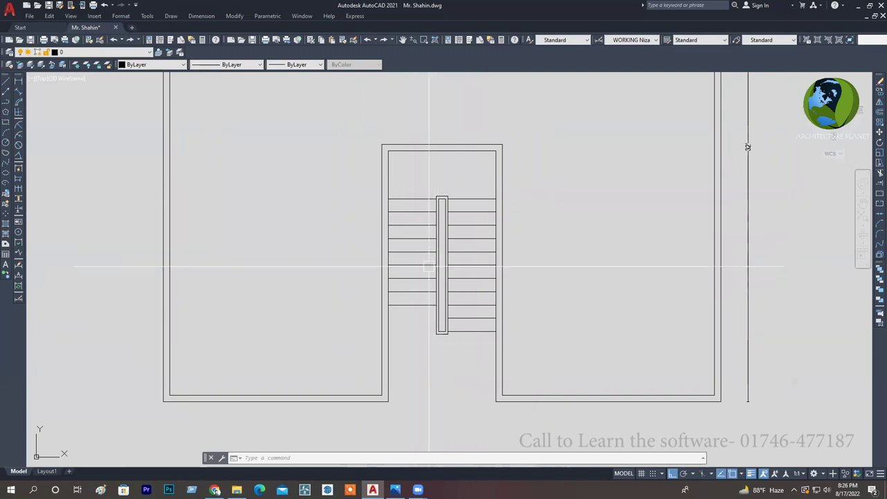
{"action": "key", "text": "ctrl+z"}
{"action": "key", "text": "ctrl+z"}
{"action": "scroll", "coordinate": [457, 325], "scroll_direction": "down", "scroll_amount": 1}
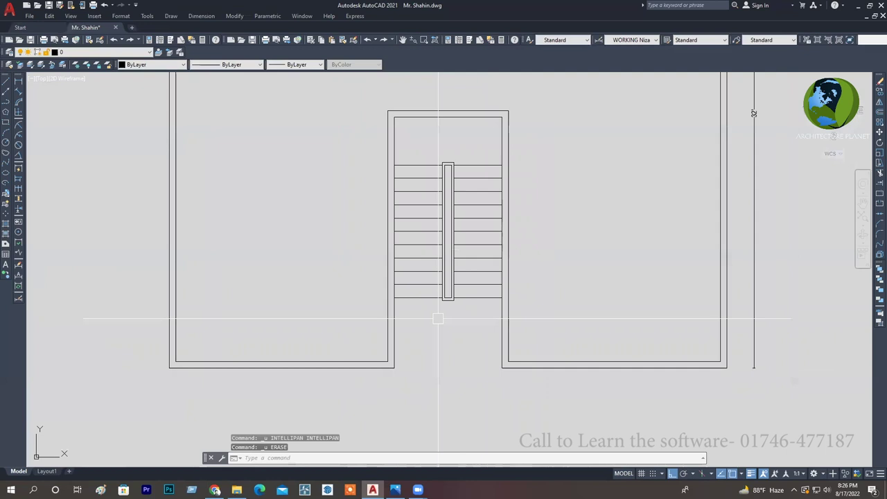
{"action": "scroll", "coordinate": [478, 315], "scroll_direction": "down", "scroll_amount": 1}
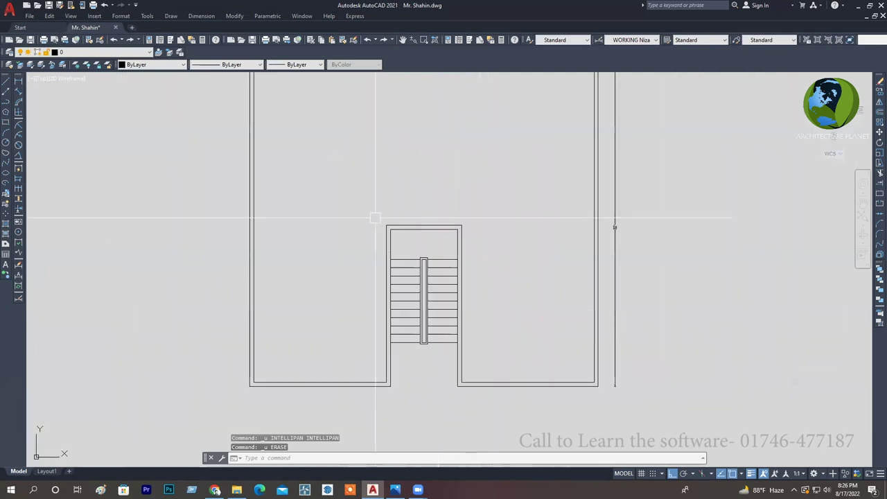
{"action": "middle_click_drag", "start_coordinate": [422, 246], "coordinate": [425, 286]}
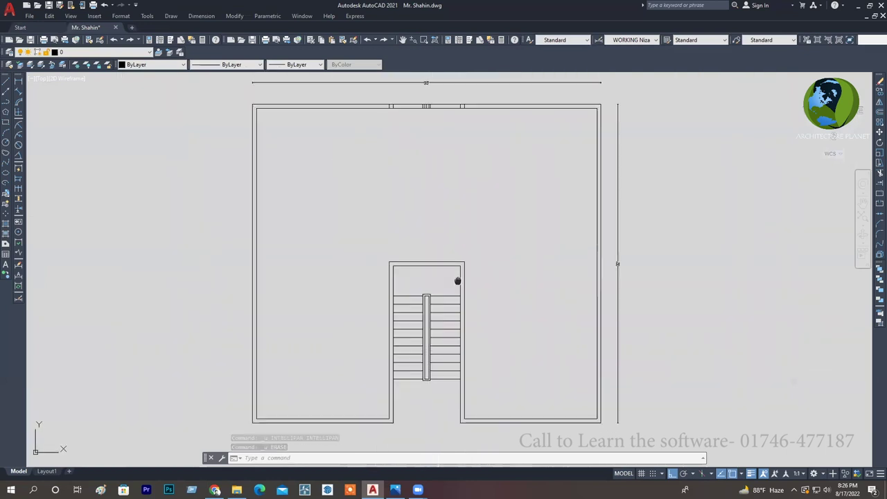
{"action": "scroll", "coordinate": [440, 305], "scroll_direction": "up", "scroll_amount": 2}
{"action": "middle_click_drag", "start_coordinate": [444, 300], "coordinate": [454, 261]}
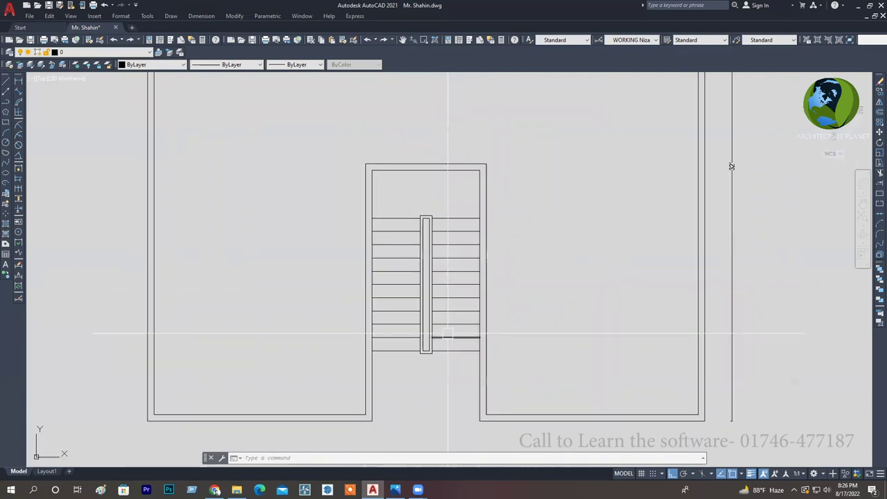
{"action": "middle_click_drag", "start_coordinate": [431, 349], "coordinate": [435, 336]}
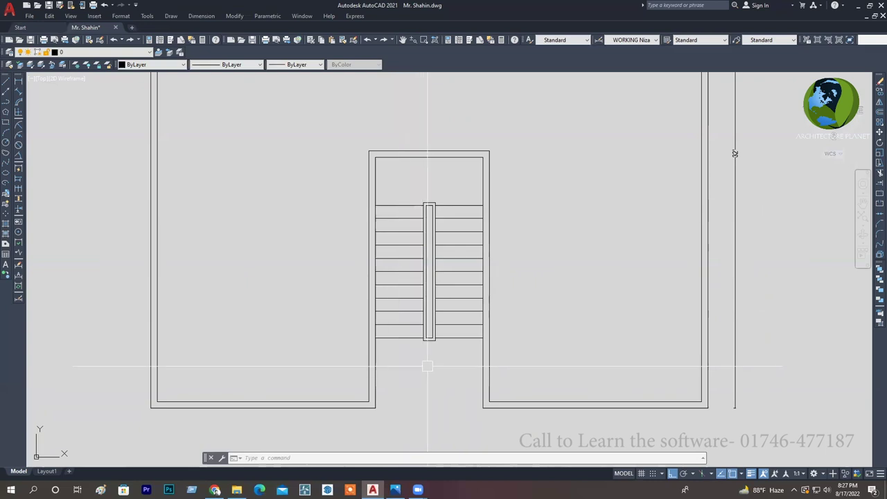
{"action": "middle_click_drag", "start_coordinate": [426, 368], "coordinate": [430, 343]}
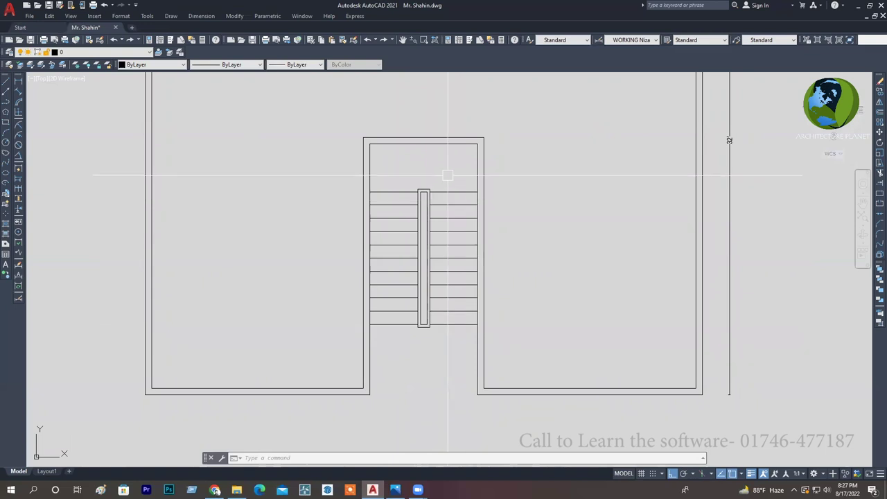
{"action": "middle_click_drag", "start_coordinate": [447, 175], "coordinate": [448, 195]}
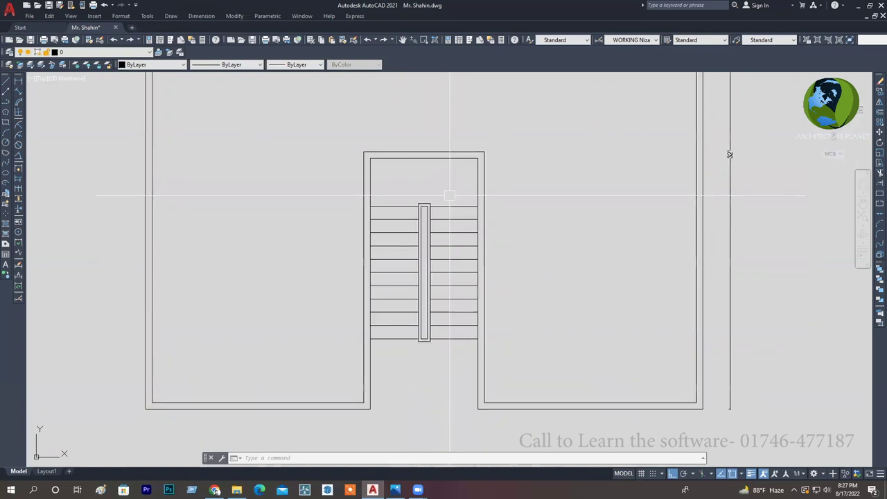
Erase the top two tread lines right of the handrail.
{"action": "left_click", "coordinate": [450, 203]}
{"action": "left_click", "coordinate": [454, 219]}
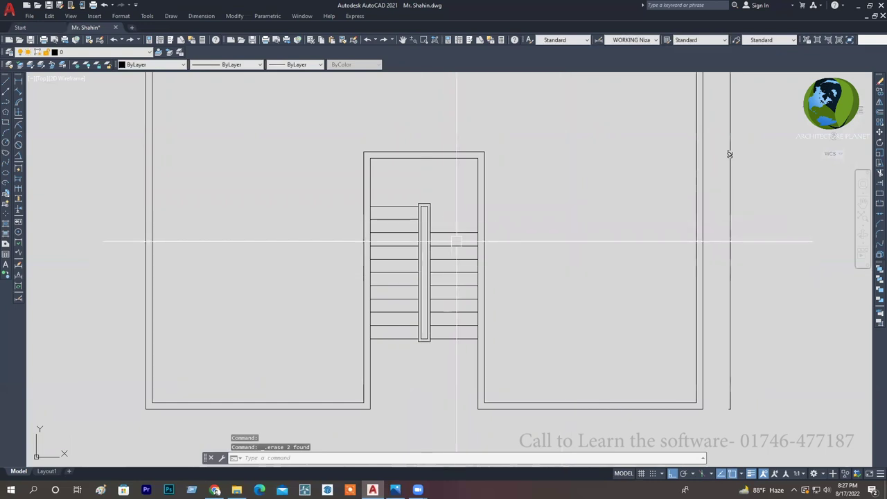
{"action": "middle_click_drag", "start_coordinate": [455, 244], "coordinate": [449, 256]}
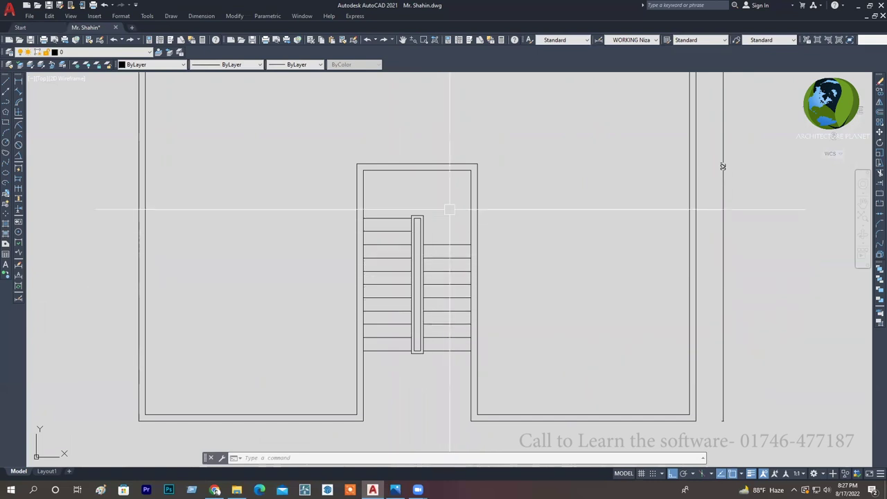
{"action": "middle_click_drag", "start_coordinate": [444, 195], "coordinate": [450, 215]}
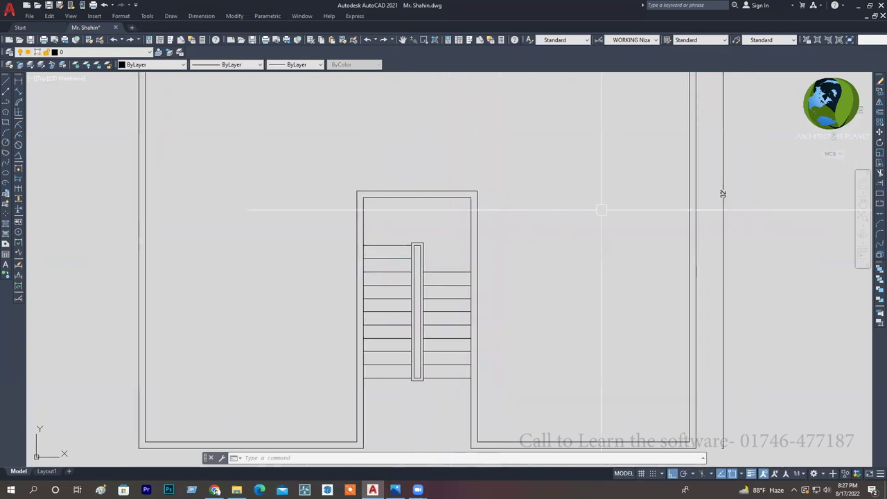
{"action": "scroll", "coordinate": [428, 248], "scroll_direction": "down", "scroll_amount": 2}
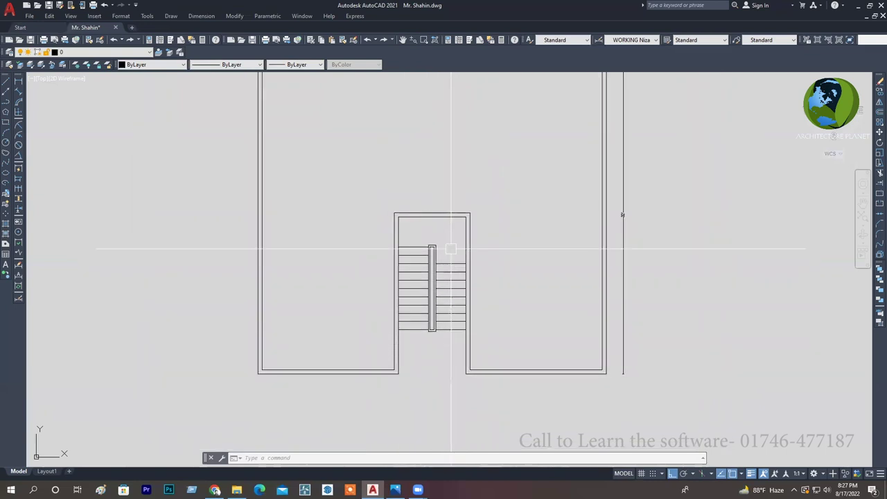
{"action": "scroll", "coordinate": [450, 248], "scroll_direction": "up", "scroll_amount": 3}
Window-select the remaining right-side tread lines, panning and zooming around the plan.
{"action": "left_click", "coordinate": [434, 208]}
{"action": "left_click", "coordinate": [422, 338]}
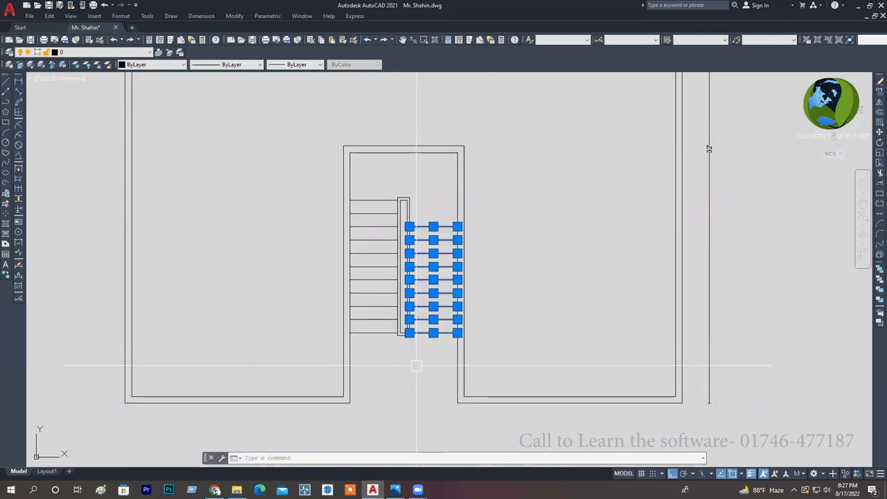
{"action": "mouse_move", "coordinate": [416, 365]}
{"action": "middle_mouse_down"}
{"action": "mouse_move", "coordinate": [374, 365]}
{"action": "mouse_move", "coordinate": [390, 347]}
{"action": "middle_mouse_up"}
{"action": "left_click", "coordinate": [339, 338]}
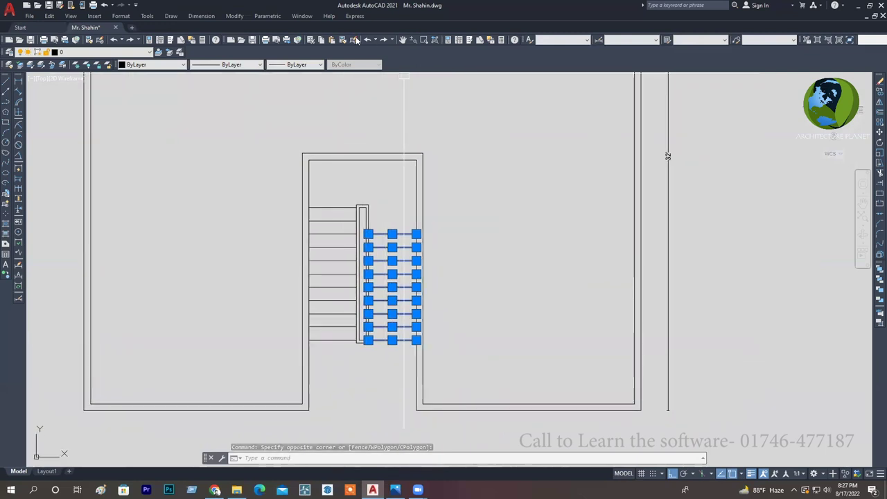
{"action": "scroll", "coordinate": [450, 231], "scroll_direction": "down", "scroll_amount": 2}
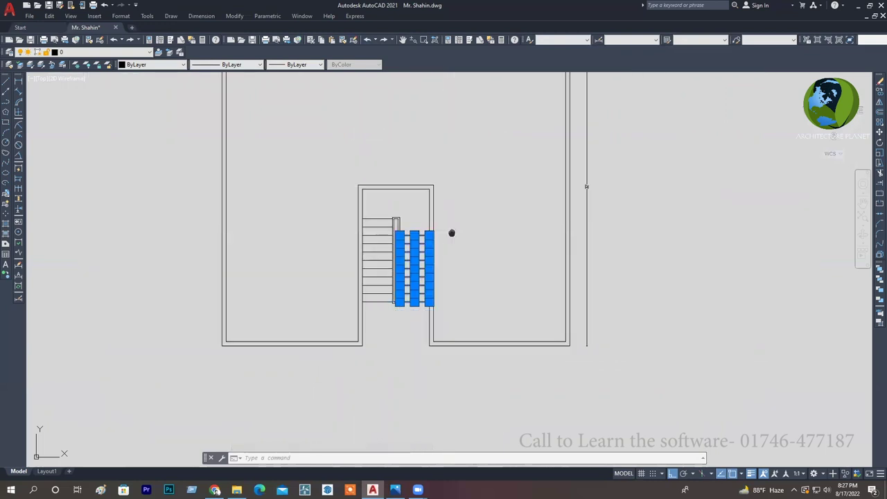
{"action": "middle_click_drag", "start_coordinate": [451, 231], "coordinate": [415, 313]}
{"action": "middle_click_drag", "start_coordinate": [348, 260], "coordinate": [364, 243]}
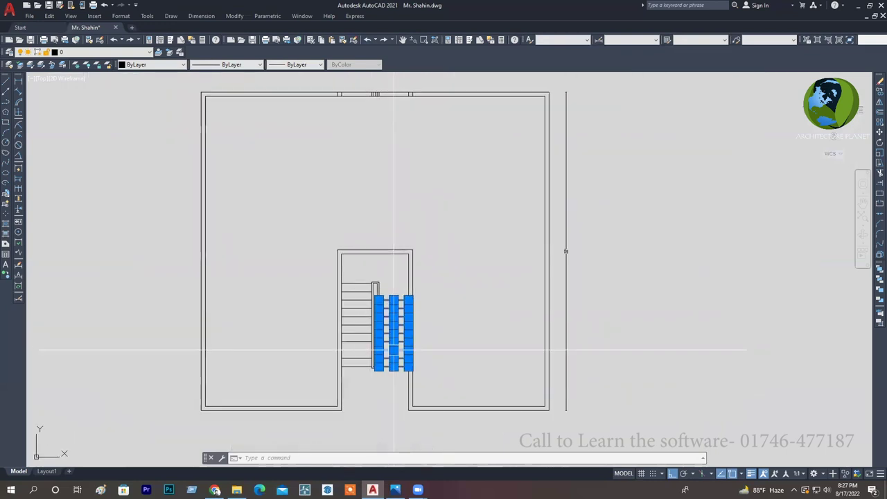
{"action": "scroll", "coordinate": [394, 340], "scroll_direction": "up", "scroll_amount": 4}
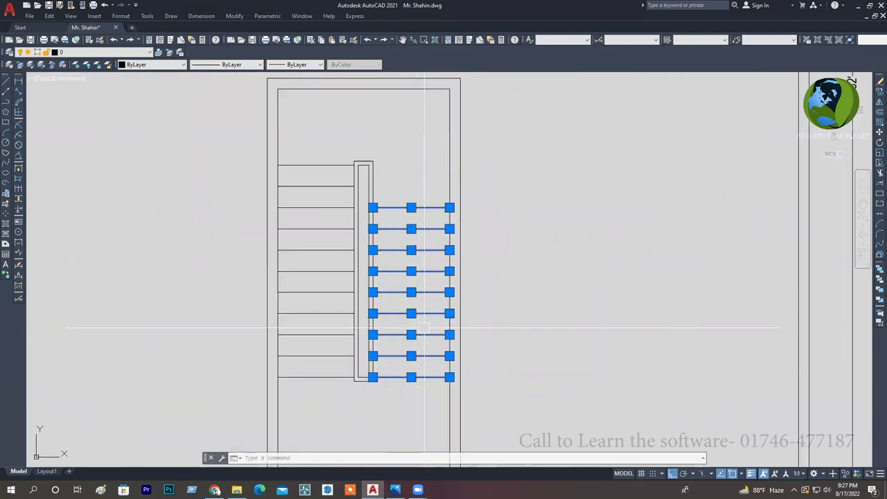
{"action": "mouse_move", "coordinate": [390, 227]}
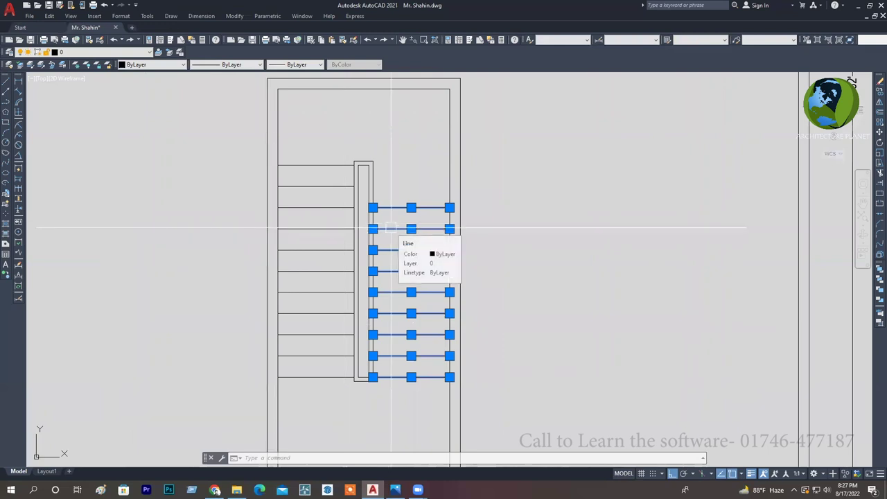
{"action": "scroll", "coordinate": [431, 291], "scroll_direction": "down", "scroll_amount": 4}
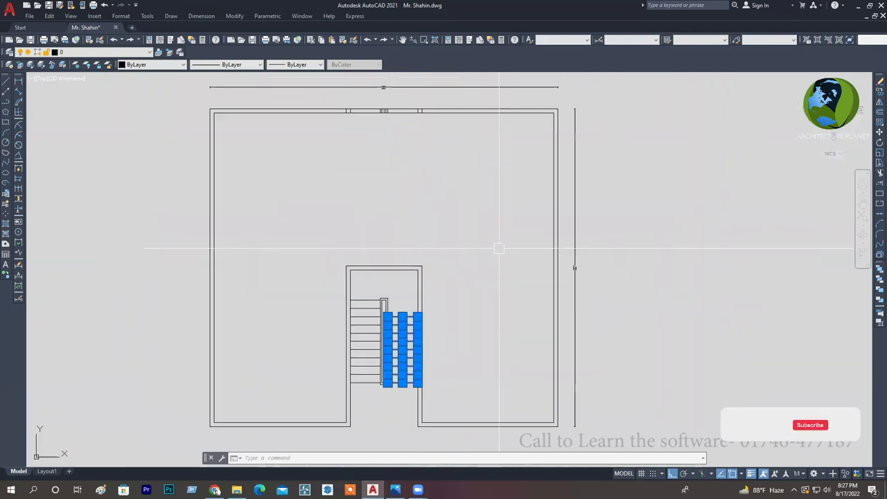
{"action": "middle_click_drag", "start_coordinate": [443, 238], "coordinate": [469, 237]}
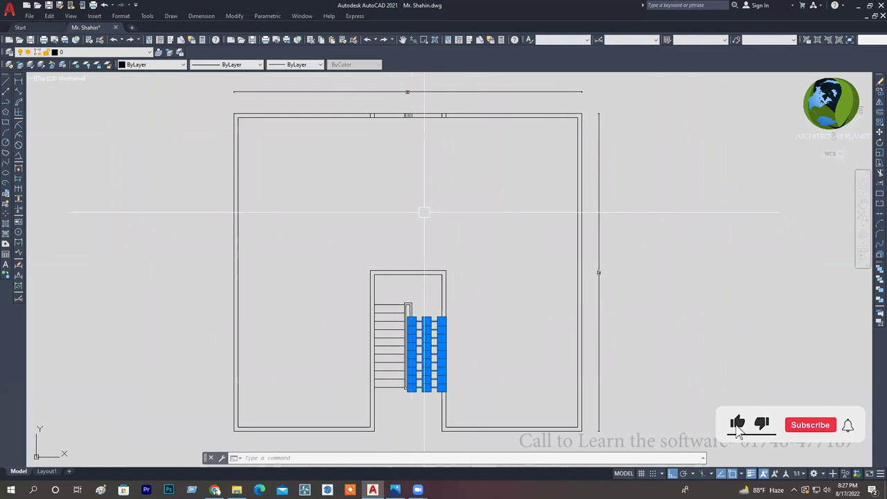
{"action": "middle_click_drag", "start_coordinate": [419, 208], "coordinate": [426, 203]}
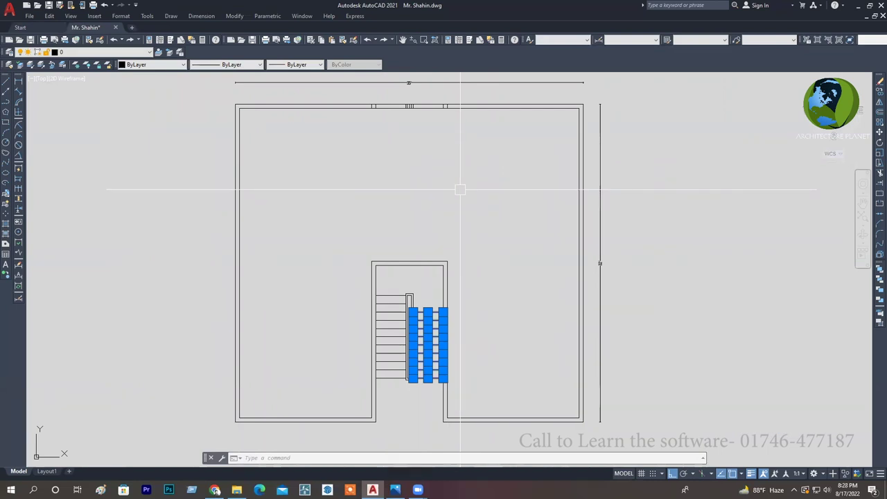
{"action": "scroll", "coordinate": [415, 381], "scroll_direction": "up", "scroll_amount": 2}
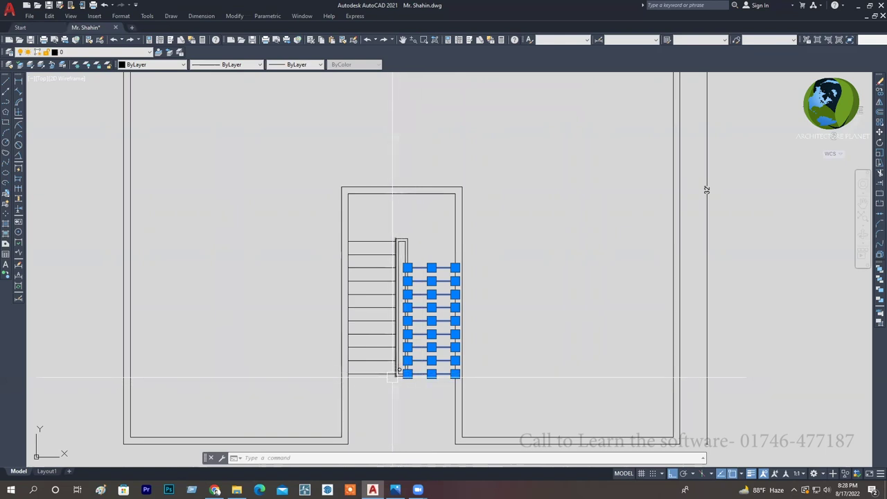
{"action": "scroll", "coordinate": [440, 310], "scroll_direction": "up", "scroll_amount": 2}
{"action": "scroll", "coordinate": [426, 236], "scroll_direction": "down", "scroll_amount": 2}
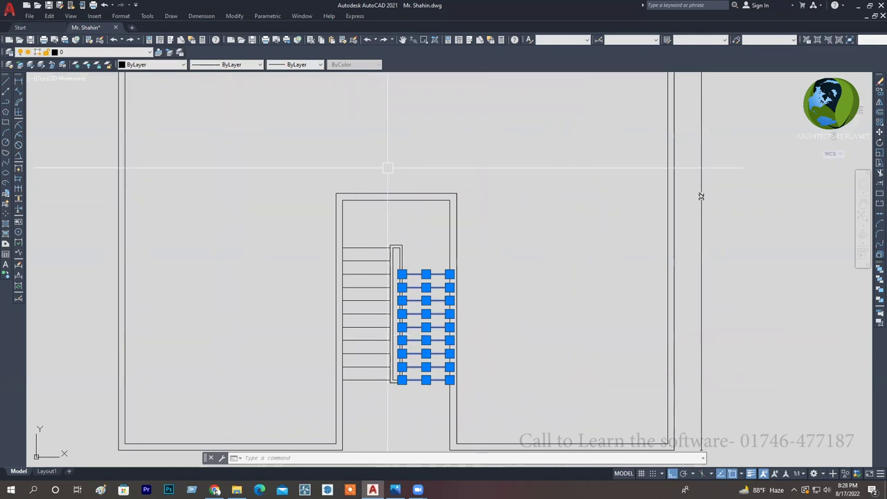
Give the selected right-side treads the DASHED2 linetype.
{"action": "left_click", "coordinate": [231, 64]}
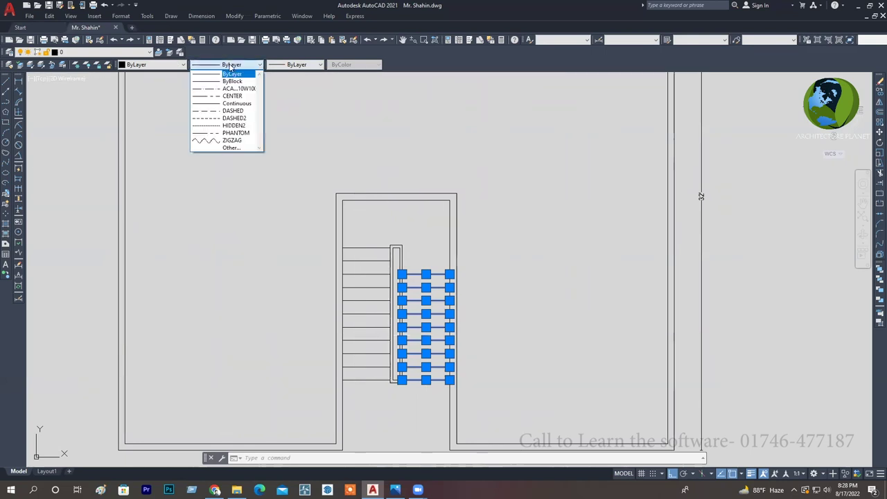
{"action": "left_click", "coordinate": [234, 118]}
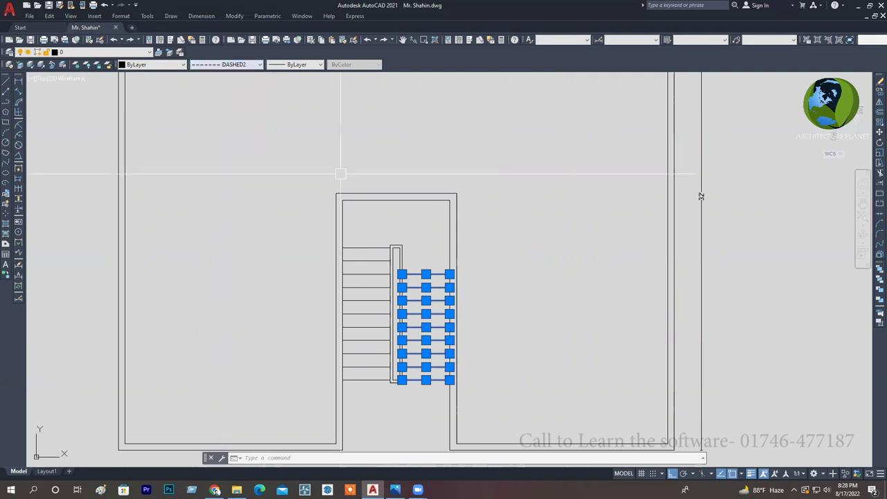
{"action": "scroll", "coordinate": [457, 333], "scroll_direction": "up", "scroll_amount": 4}
{"action": "left_click", "coordinate": [457, 323]}
{"action": "key", "text": "Escape"}
{"action": "key", "text": "Escape"}
{"action": "key", "text": "Escape"}
{"action": "scroll", "coordinate": [491, 301], "scroll_direction": "up", "scroll_amount": 3}
{"action": "scroll", "coordinate": [524, 277], "scroll_direction": "up", "scroll_amount": 3}
{"action": "scroll", "coordinate": [505, 297], "scroll_direction": "down", "scroll_amount": 3}
{"action": "scroll", "coordinate": [506, 294], "scroll_direction": "down", "scroll_amount": 2}
{"action": "scroll", "coordinate": [509, 295], "scroll_direction": "down", "scroll_amount": 1}
Set the linetype scale to 20 with LTSCALE and save the drawing.
{"action": "type", "text": "LTS"}
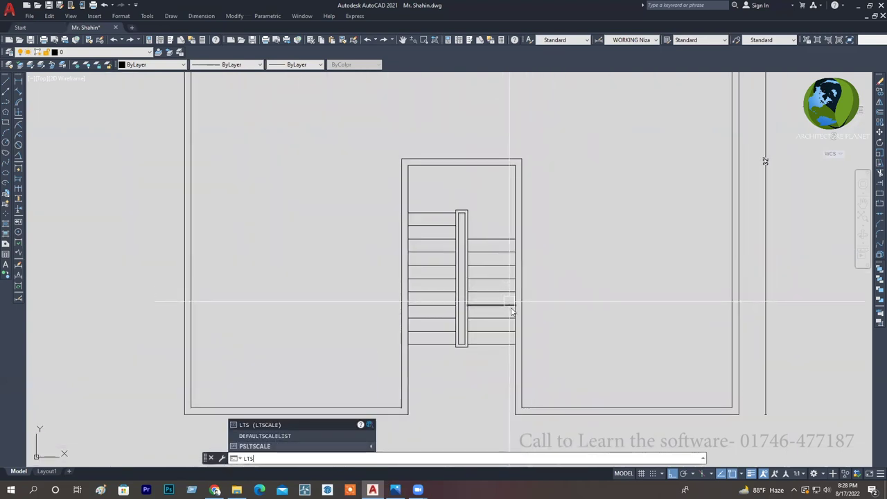
{"action": "key", "text": "Return"}
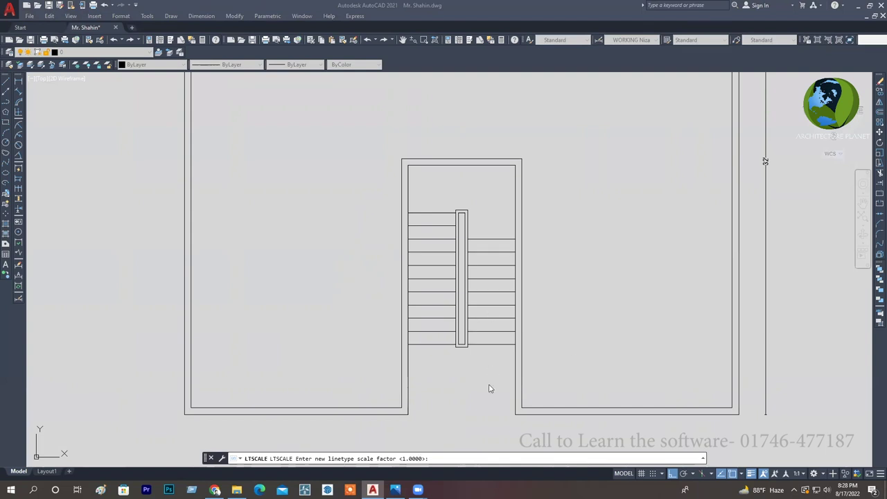
{"action": "left_click", "coordinate": [421, 457]}
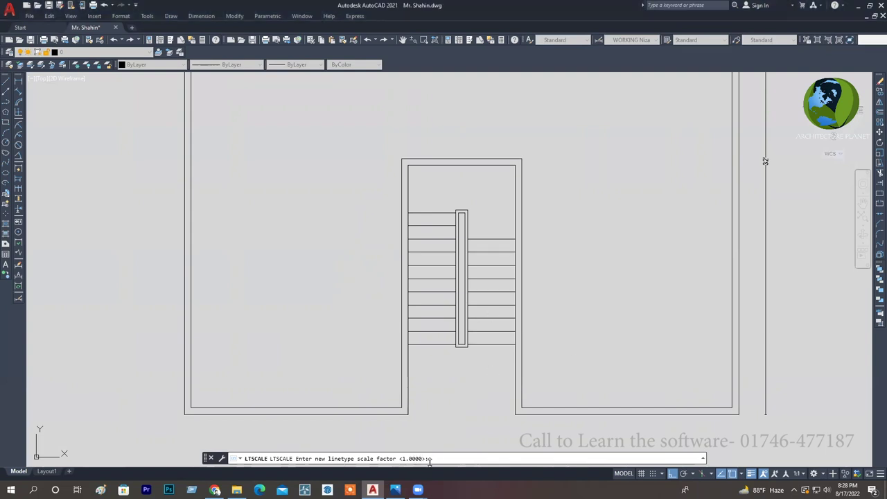
{"action": "type", "text": "50"}
{"action": "key", "text": "Return"}
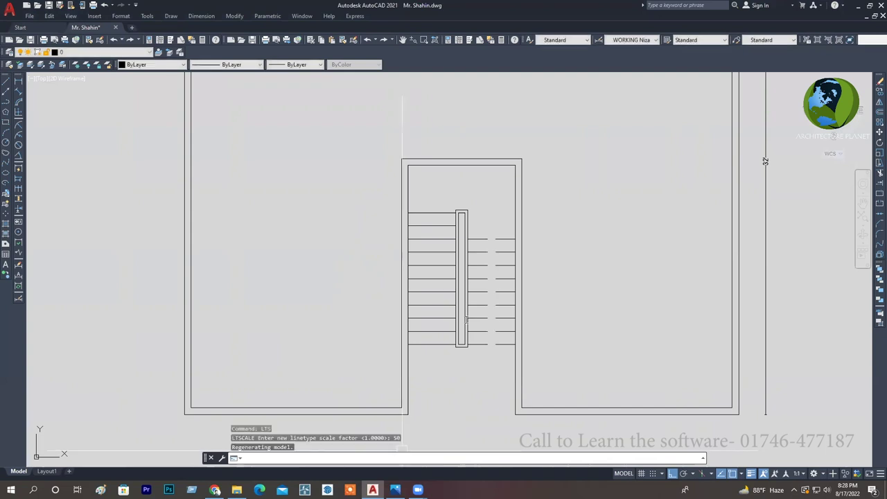
{"action": "key", "text": "Escape"}
{"action": "key", "text": "Escape"}
{"action": "key", "text": "Escape"}
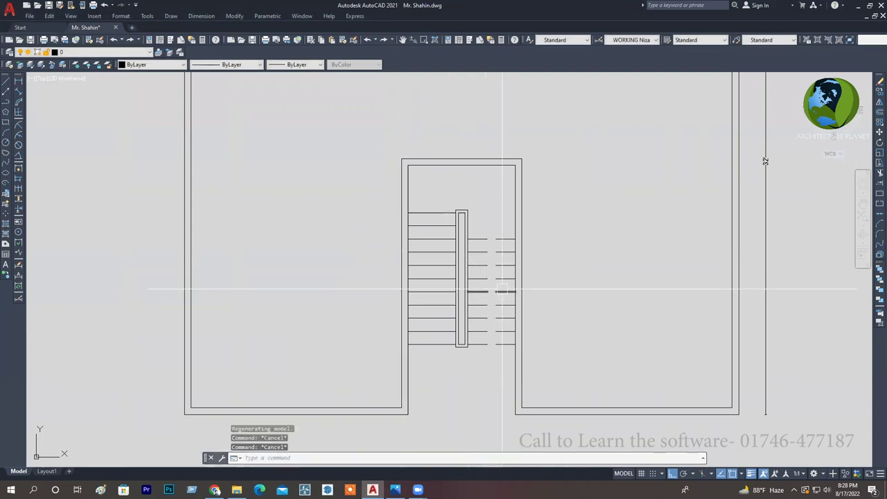
{"action": "type", "text": "lts"}
{"action": "key", "text": "Return"}
{"action": "key", "text": "Return"}
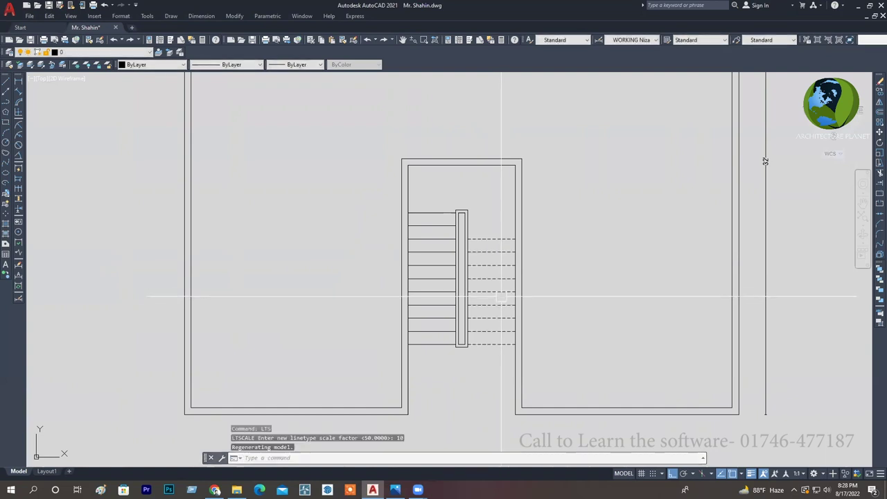
{"action": "type", "text": "lts"}
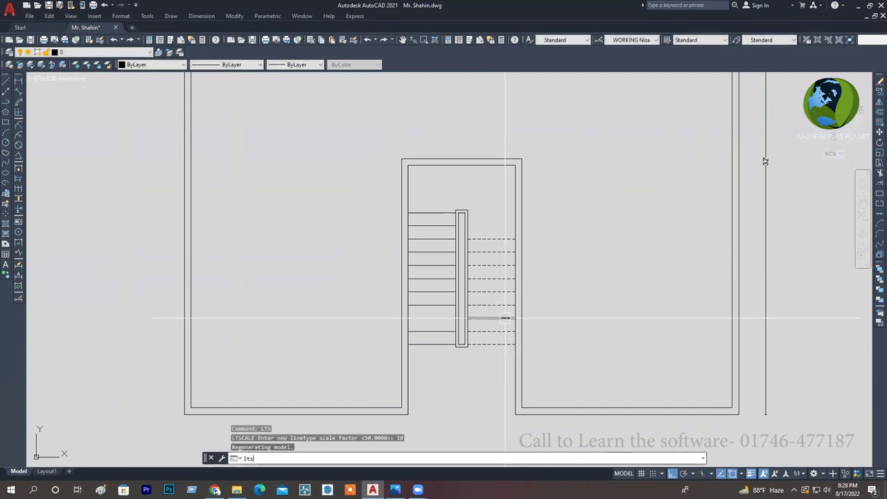
{"action": "key", "text": "Return"}
{"action": "type", "text": "20"}
{"action": "key", "text": "Return"}
{"action": "mouse_move", "coordinate": [493, 320]}
{"action": "middle_mouse_down"}
{"action": "mouse_move", "coordinate": [464, 313]}
{"action": "mouse_move", "coordinate": [429, 335]}
{"action": "middle_mouse_up"}
{"action": "key", "text": "ctrl+s"}
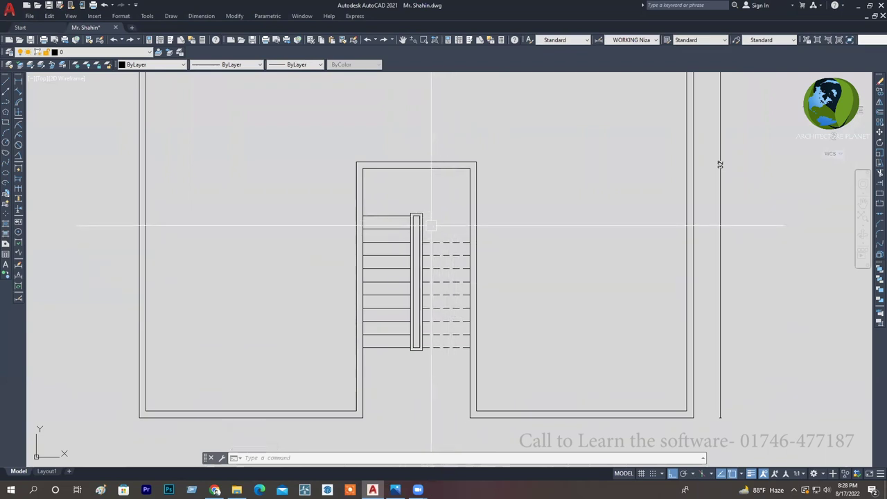
Draw a line across the landing from the handrail's top end to the stairwell's right wall.
{"action": "type", "text": "l"}
{"action": "key", "text": "Return"}
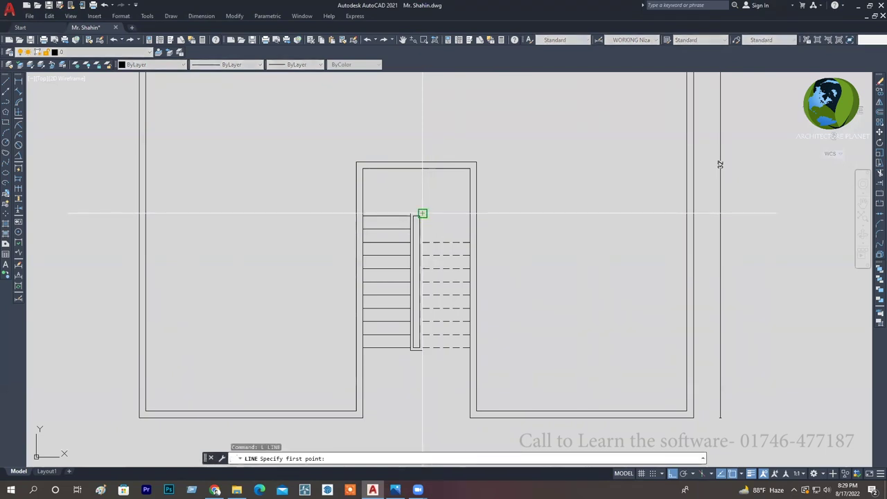
{"action": "scroll", "coordinate": [421, 214], "scroll_direction": "up", "scroll_amount": 1}
{"action": "scroll", "coordinate": [388, 225], "scroll_direction": "up", "scroll_amount": 1}
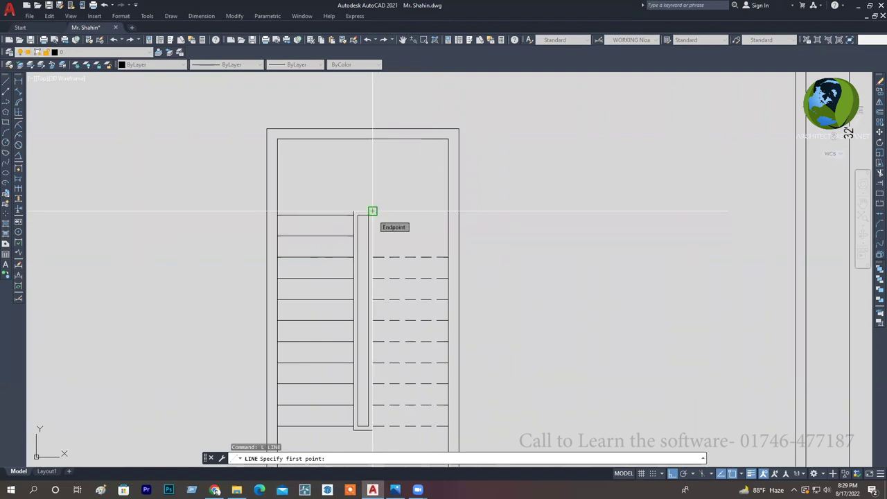
{"action": "left_click", "coordinate": [372, 210]}
{"action": "left_click", "coordinate": [449, 210]}
{"action": "key", "text": "Escape"}
{"action": "key", "text": "Escape"}
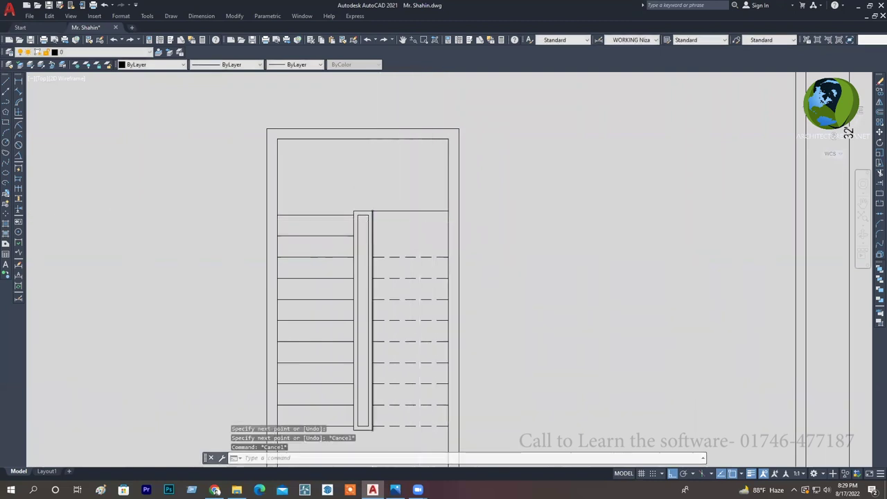
{"action": "scroll", "coordinate": [373, 221], "scroll_direction": "up", "scroll_amount": 4}
Select the new landing line and start moving it, then cancel the move.
{"action": "left_click", "coordinate": [392, 187]}
{"action": "left_click", "coordinate": [388, 203]}
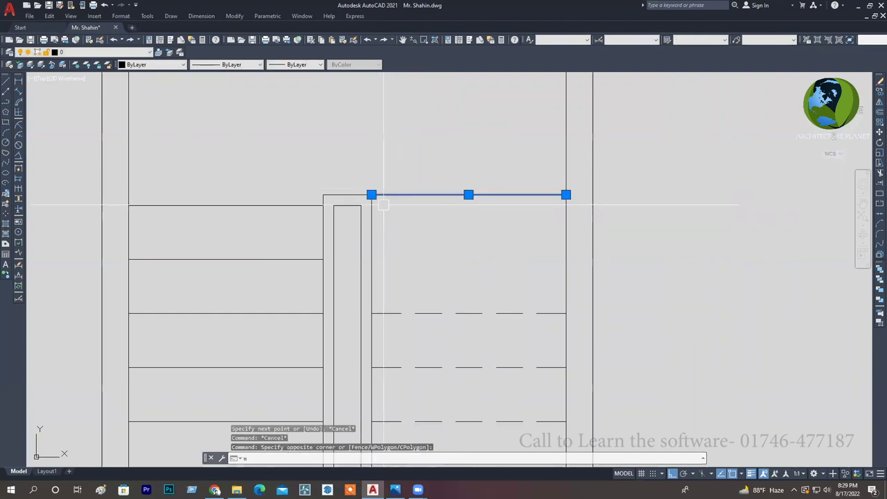
{"action": "scroll", "coordinate": [383, 205], "scroll_direction": "up", "scroll_amount": 4}
{"action": "type", "text": "m"}
{"action": "key", "text": "Return"}
{"action": "left_click", "coordinate": [360, 182]}
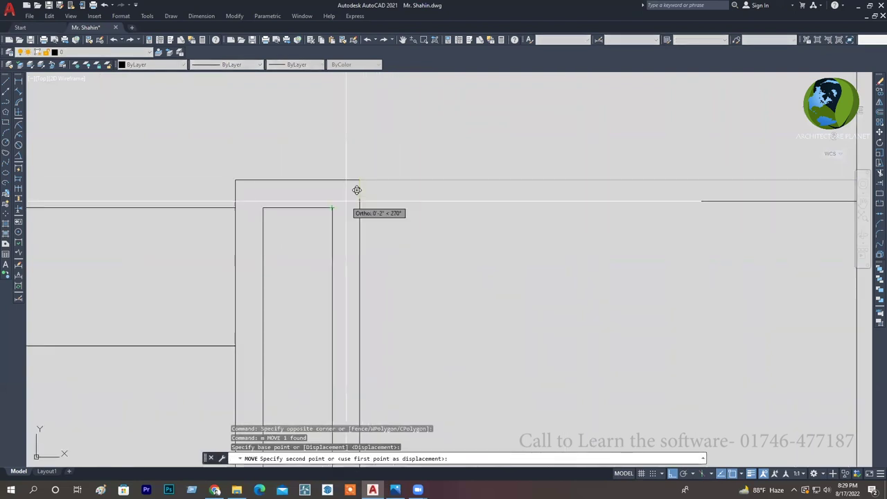
{"action": "scroll", "coordinate": [358, 192], "scroll_direction": "down", "scroll_amount": 5}
{"action": "key", "text": "Escape"}
{"action": "key", "text": "Escape"}
{"action": "scroll", "coordinate": [409, 229], "scroll_direction": "down", "scroll_amount": 2}
{"action": "scroll", "coordinate": [405, 240], "scroll_direction": "down", "scroll_amount": 2}
{"action": "key", "text": "Escape"}
Offset a copy of the top stair line by 10 just below it.
{"action": "scroll", "coordinate": [411, 381], "scroll_direction": "up", "scroll_amount": 1}
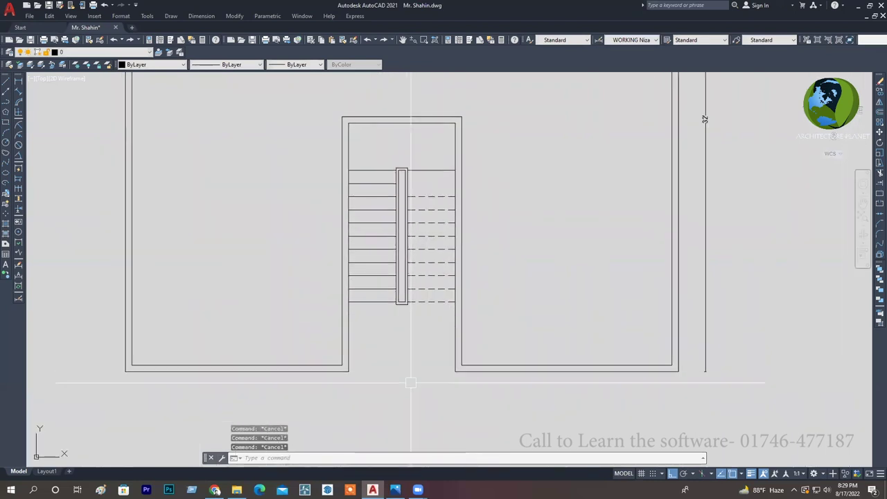
{"action": "scroll", "coordinate": [420, 235], "scroll_direction": "up", "scroll_amount": 3}
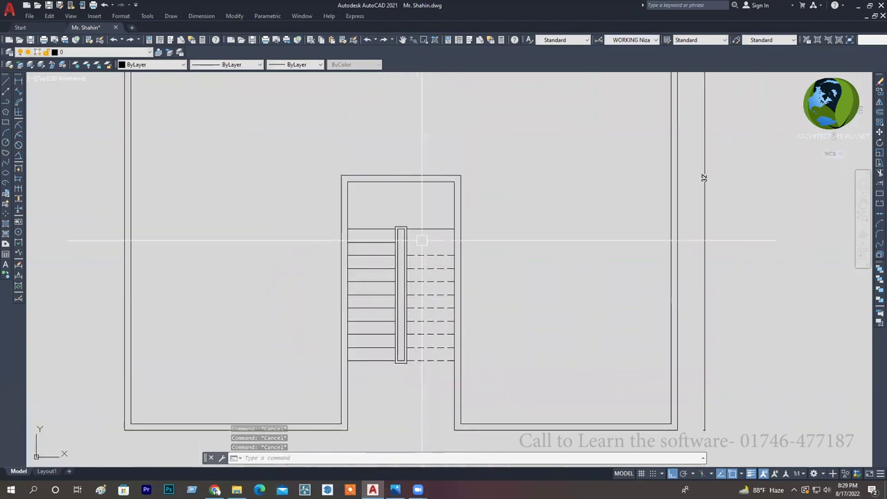
{"action": "scroll", "coordinate": [424, 232], "scroll_direction": "down", "scroll_amount": 2}
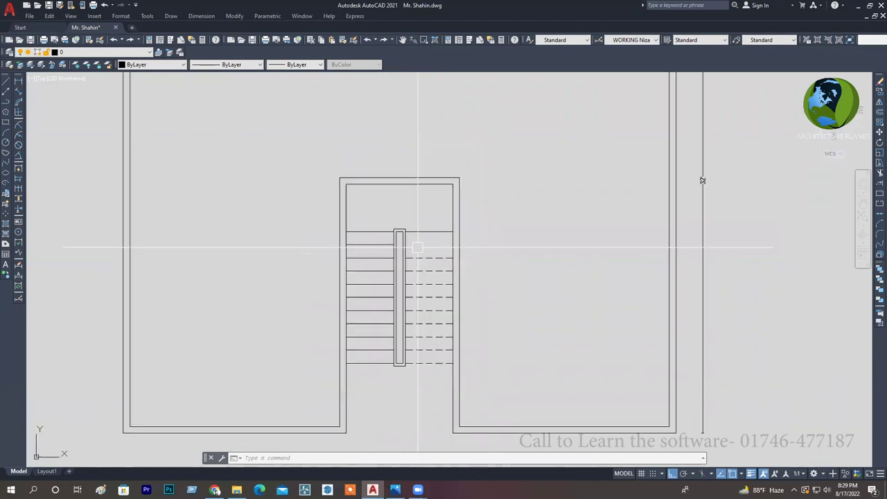
{"action": "scroll", "coordinate": [432, 224], "scroll_direction": "up", "scroll_amount": 2}
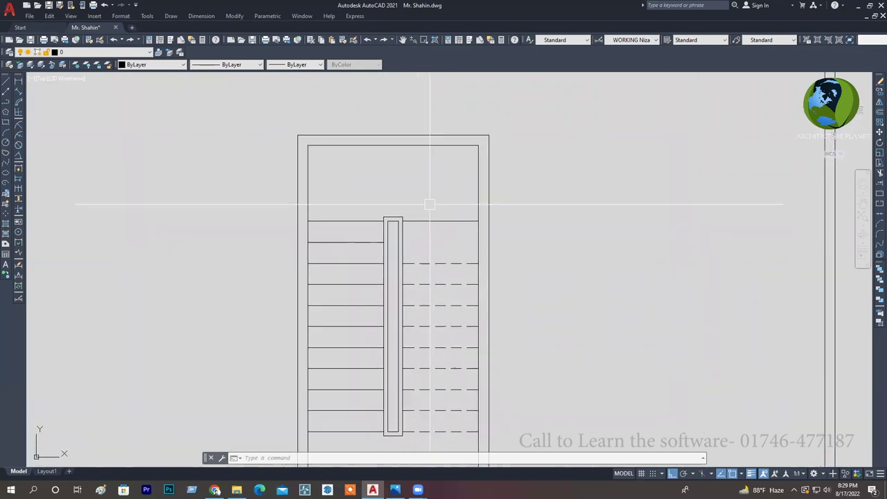
{"action": "scroll", "coordinate": [433, 224], "scroll_direction": "down", "scroll_amount": 2}
{"action": "middle_click_drag", "start_coordinate": [432, 224], "coordinate": [440, 218]}
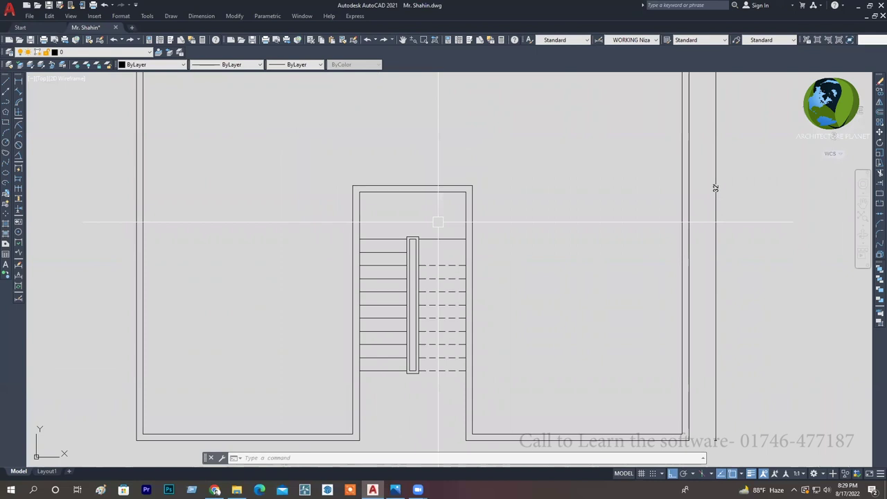
{"action": "middle_click_drag", "start_coordinate": [435, 226], "coordinate": [444, 226]}
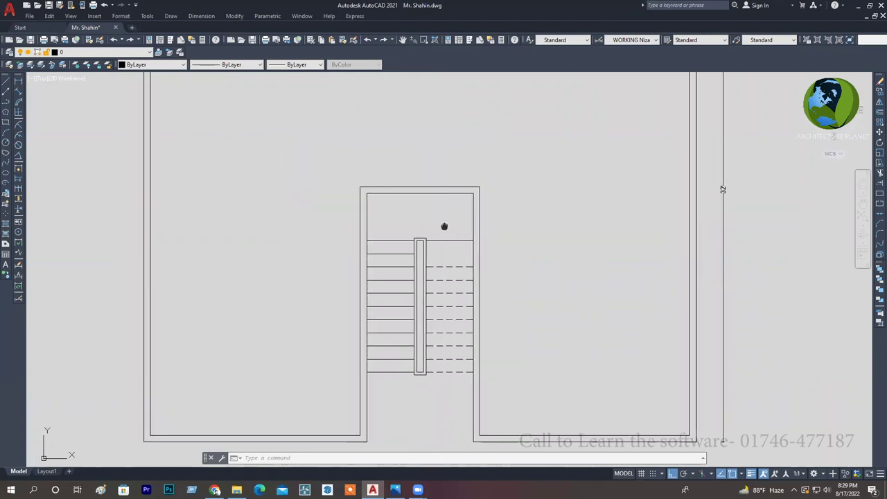
{"action": "scroll", "coordinate": [444, 233], "scroll_direction": "up", "scroll_amount": 2}
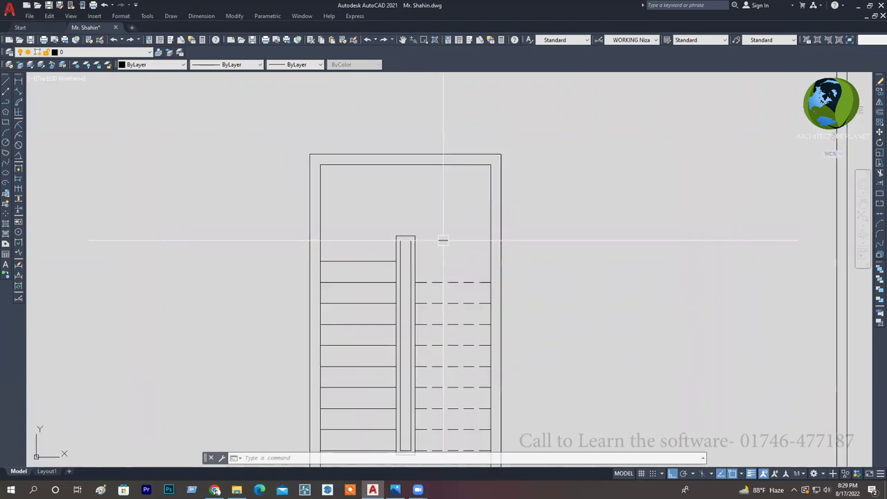
{"action": "type", "text": "o"}
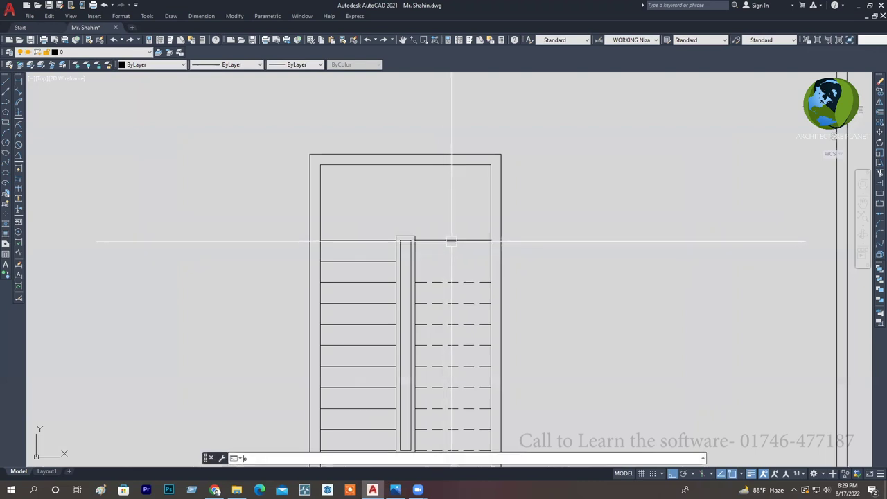
{"action": "key", "text": "Return"}
{"action": "key", "text": "Return"}
{"action": "scroll", "coordinate": [456, 180], "scroll_direction": "up", "scroll_amount": 2}
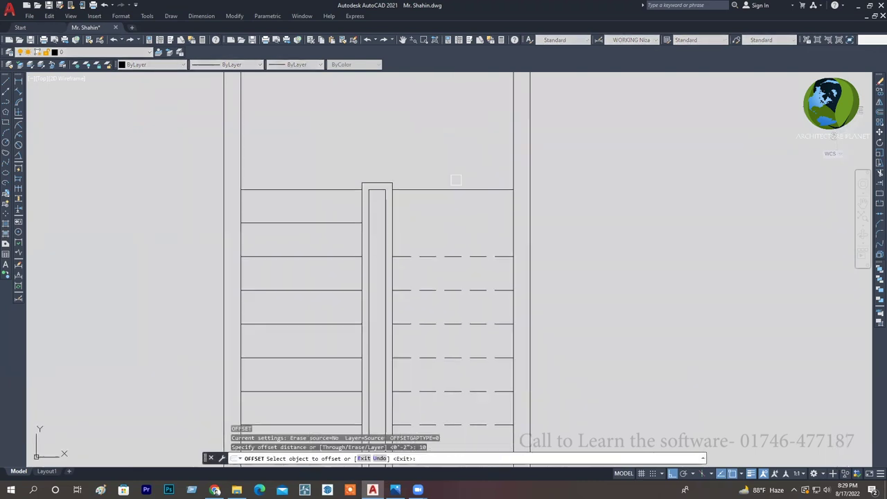
{"action": "left_click", "coordinate": [449, 191]}
{"action": "left_click", "coordinate": [439, 226]}
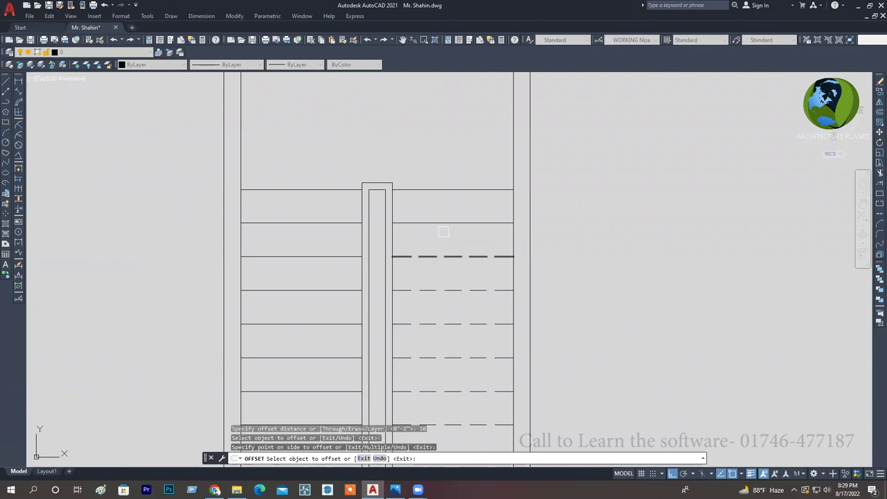
{"action": "scroll", "coordinate": [429, 264], "scroll_direction": "down", "scroll_amount": 3}
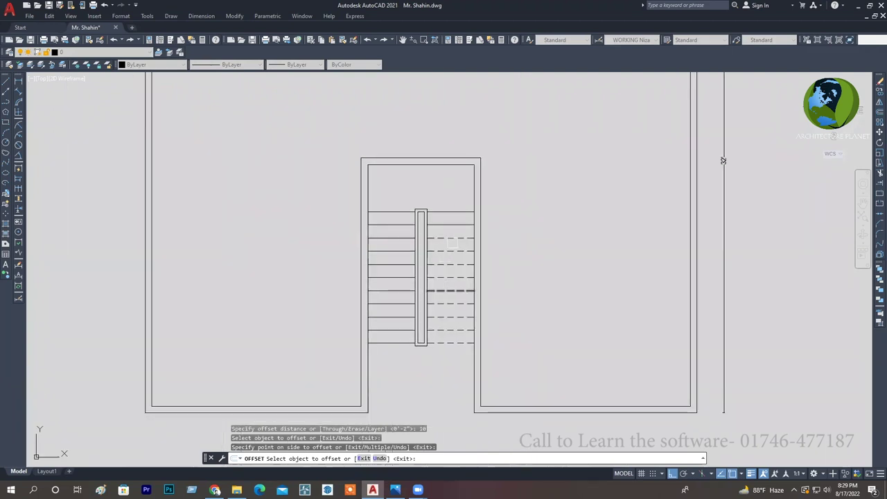
{"action": "scroll", "coordinate": [451, 236], "scroll_direction": "up", "scroll_amount": 2}
{"action": "key", "text": "Escape"}
{"action": "key", "text": "Escape"}
Delete the stray line on the stair's right half.
{"action": "scroll", "coordinate": [439, 220], "scroll_direction": "up", "scroll_amount": 1}
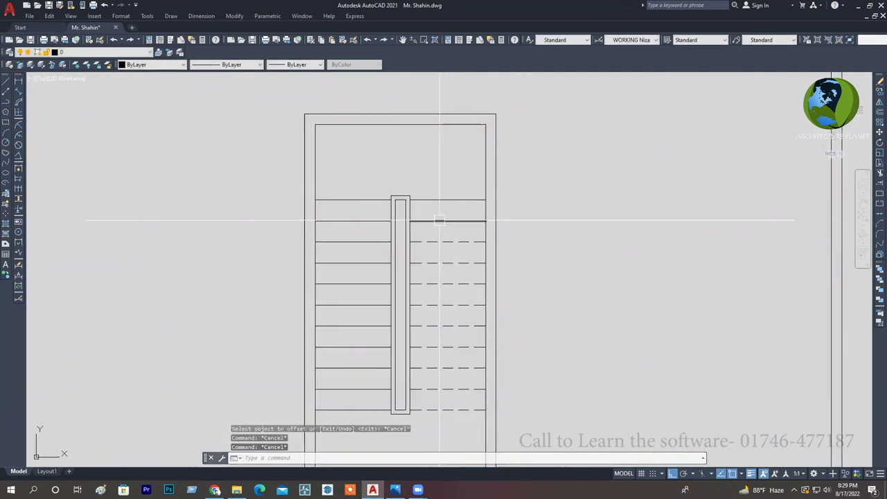
{"action": "left_click", "coordinate": [440, 221]}
{"action": "key", "text": "Delete"}
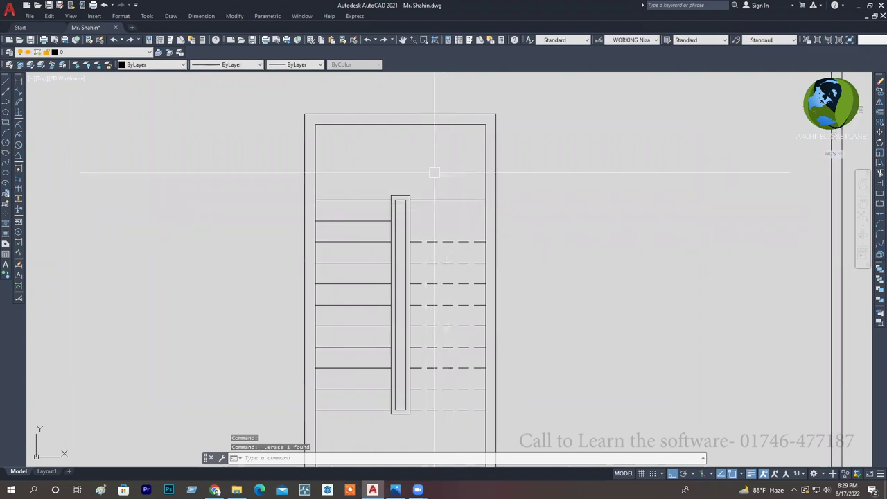
{"action": "scroll", "coordinate": [434, 180], "scroll_direction": "down", "scroll_amount": 1}
{"action": "scroll", "coordinate": [429, 194], "scroll_direction": "down", "scroll_amount": 2}
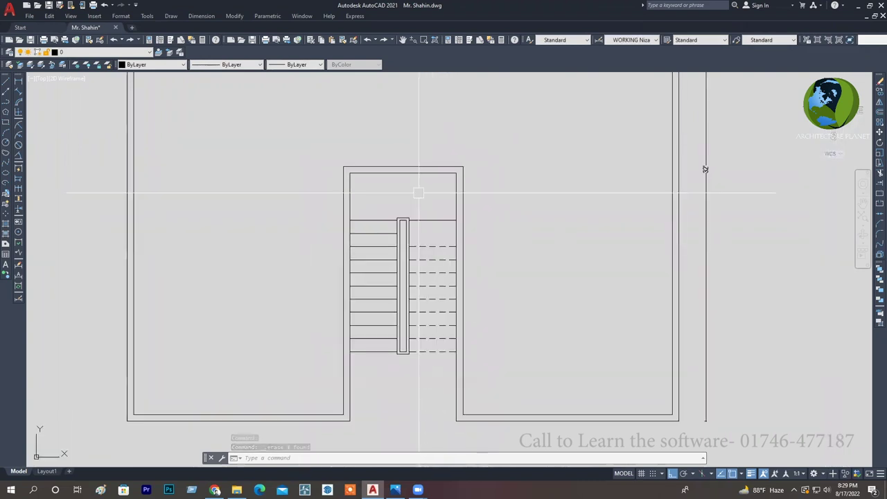
{"action": "scroll", "coordinate": [420, 200], "scroll_direction": "down", "scroll_amount": 1}
{"action": "scroll", "coordinate": [415, 223], "scroll_direction": "down", "scroll_amount": 1}
{"action": "scroll", "coordinate": [415, 223], "scroll_direction": "down", "scroll_amount": 1}
{"action": "scroll", "coordinate": [414, 232], "scroll_direction": "down", "scroll_amount": 1}
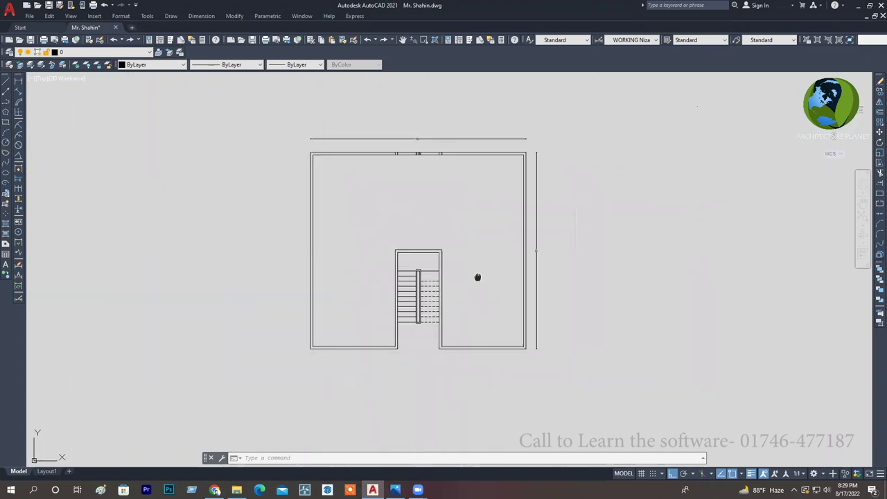
Recentre the room and stair, then bring up the hand-drawn sketch photo.
{"action": "scroll", "coordinate": [445, 285], "scroll_direction": "up", "scroll_amount": 3}
{"action": "scroll", "coordinate": [415, 248], "scroll_direction": "up", "scroll_amount": 1}
{"action": "scroll", "coordinate": [402, 248], "scroll_direction": "up", "scroll_amount": 2}
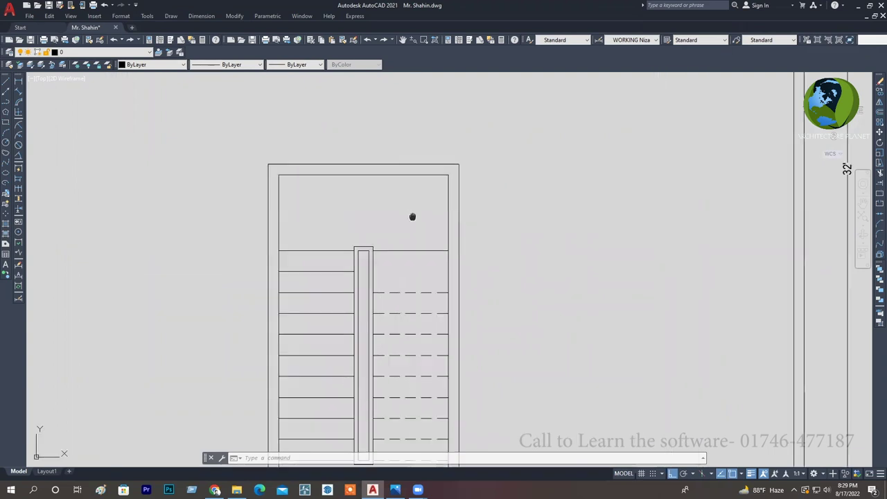
{"action": "scroll", "coordinate": [393, 248], "scroll_direction": "down", "scroll_amount": 4}
{"action": "middle_click_drag", "start_coordinate": [393, 247], "coordinate": [417, 278]}
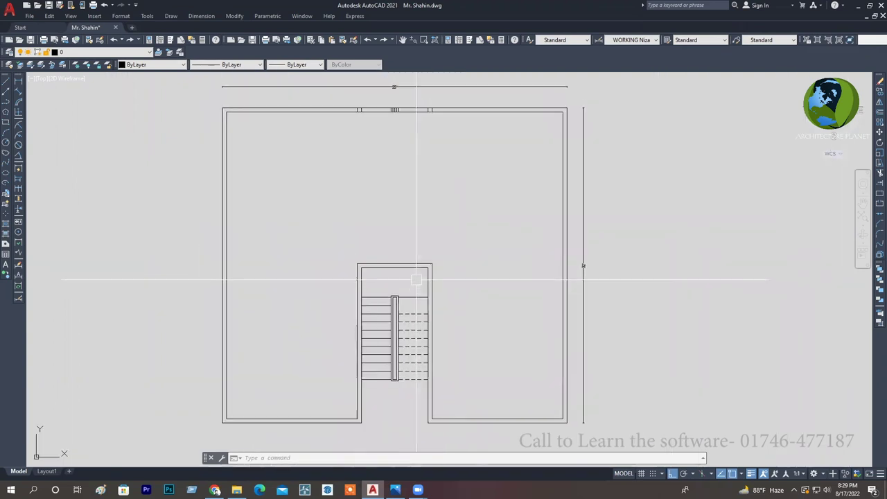
{"action": "left_click", "coordinate": [394, 489]}
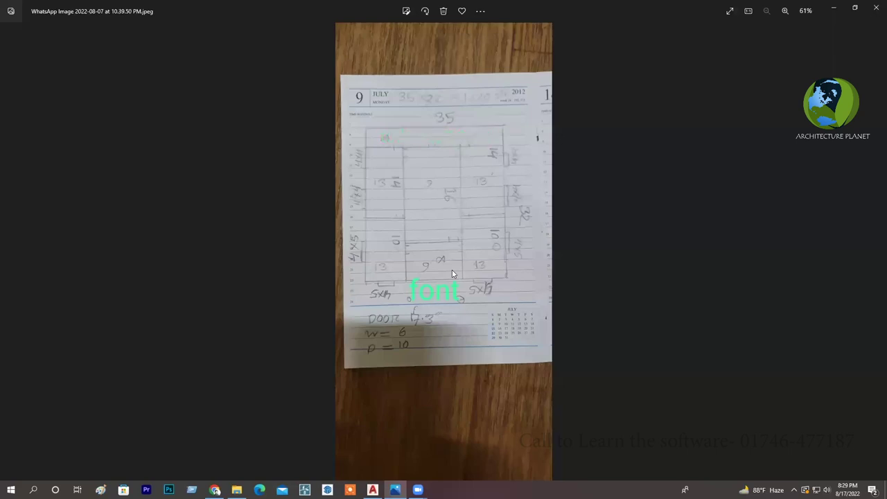
View the finished 35' by 32' floor plan image, then minimize Photos to return to AutoCAD.
{"action": "key", "text": "Left"}
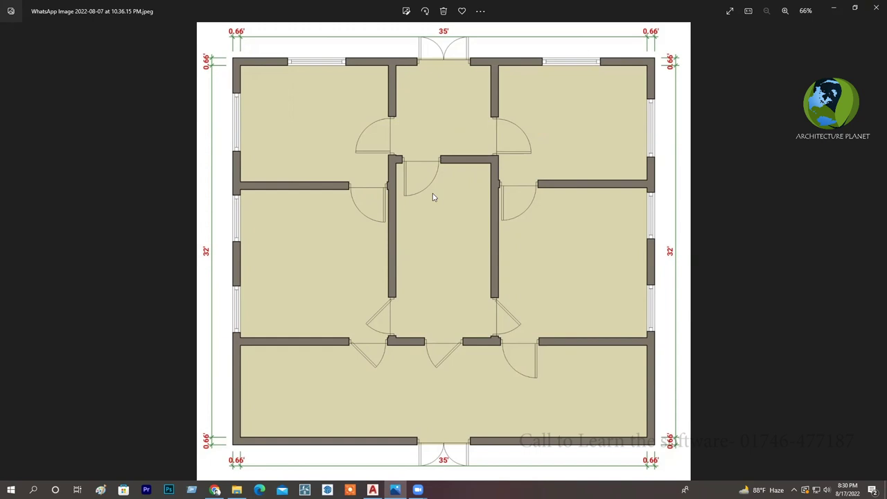
{"action": "left_click", "coordinate": [835, 7]}
{"action": "mouse_move", "coordinate": [396, 312]}
{"action": "middle_mouse_down"}
{"action": "mouse_move", "coordinate": [461, 197]}
{"action": "mouse_move", "coordinate": [446, 219]}
{"action": "middle_mouse_up"}
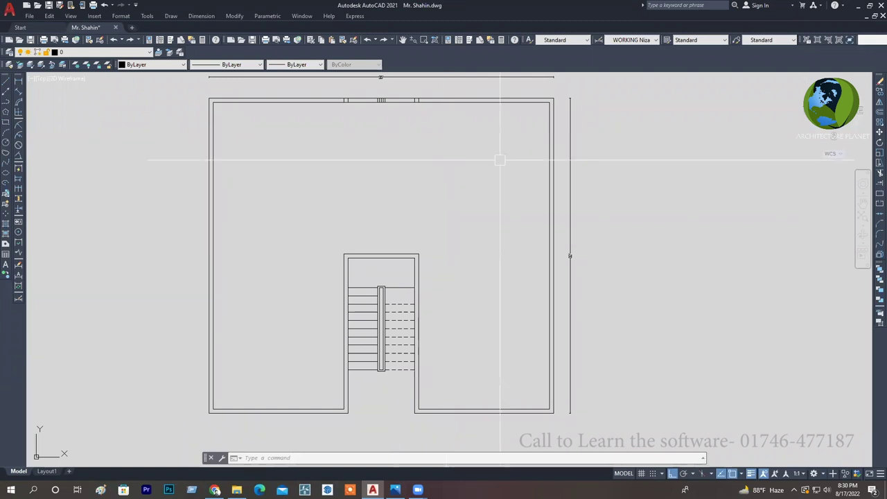
{"action": "mouse_move", "coordinate": [467, 294]}
{"action": "middle_mouse_down"}
{"action": "mouse_move", "coordinate": [449, 287]}
{"action": "mouse_move", "coordinate": [441, 273]}
{"action": "middle_mouse_up"}
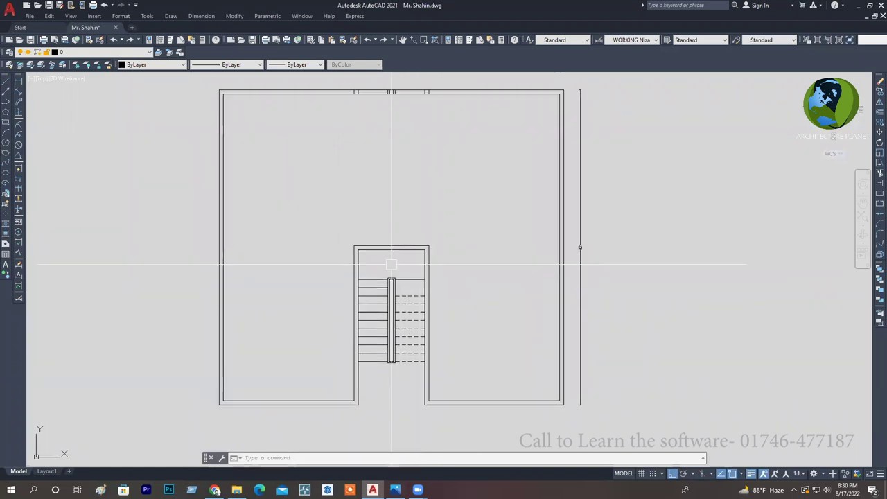
{"action": "mouse_move", "coordinate": [417, 256]}
{"action": "middle_mouse_down"}
{"action": "mouse_move", "coordinate": [435, 264]}
{"action": "mouse_move", "coordinate": [434, 286]}
{"action": "middle_mouse_up"}
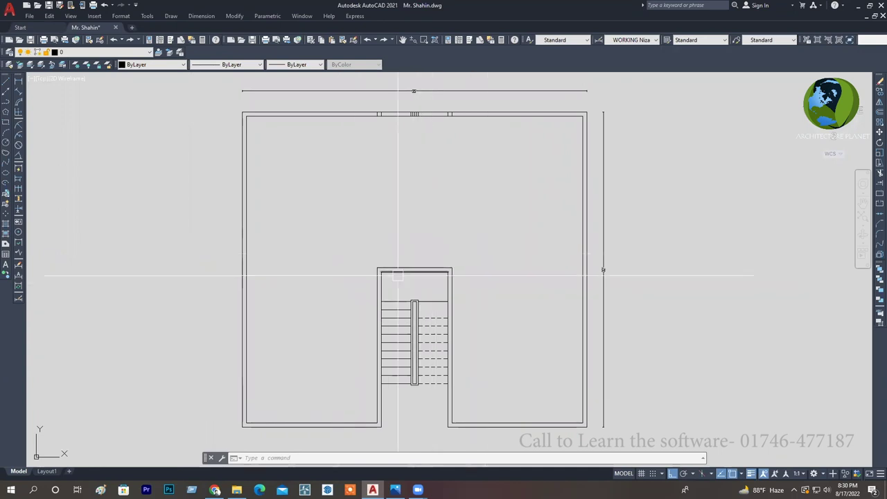
{"action": "scroll", "coordinate": [414, 281], "scroll_direction": "up", "scroll_amount": 2}
{"action": "scroll", "coordinate": [399, 263], "scroll_direction": "down", "scroll_amount": 2}
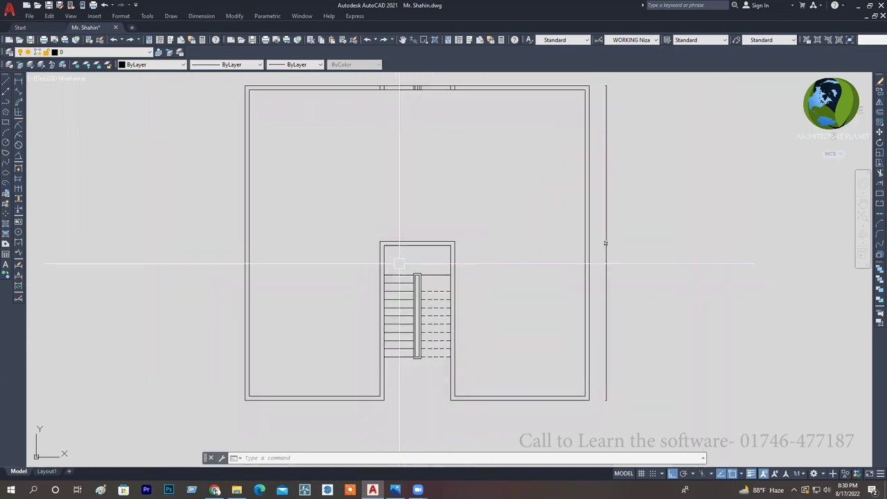
{"action": "middle_click_drag", "start_coordinate": [398, 262], "coordinate": [396, 269]}
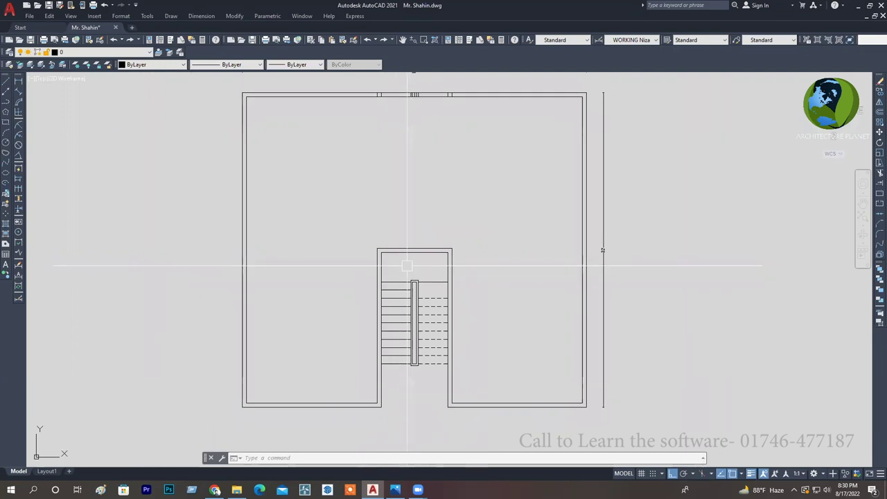
{"action": "middle_click_drag", "start_coordinate": [411, 261], "coordinate": [407, 252]}
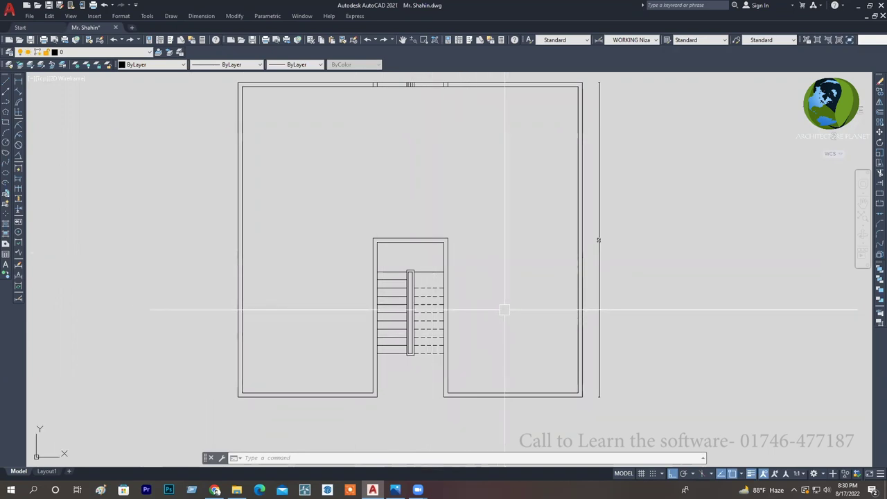
{"action": "mouse_move", "coordinate": [425, 258]}
{"action": "middle_mouse_down"}
{"action": "mouse_move", "coordinate": [469, 313]}
{"action": "mouse_move", "coordinate": [463, 291]}
{"action": "middle_mouse_up"}
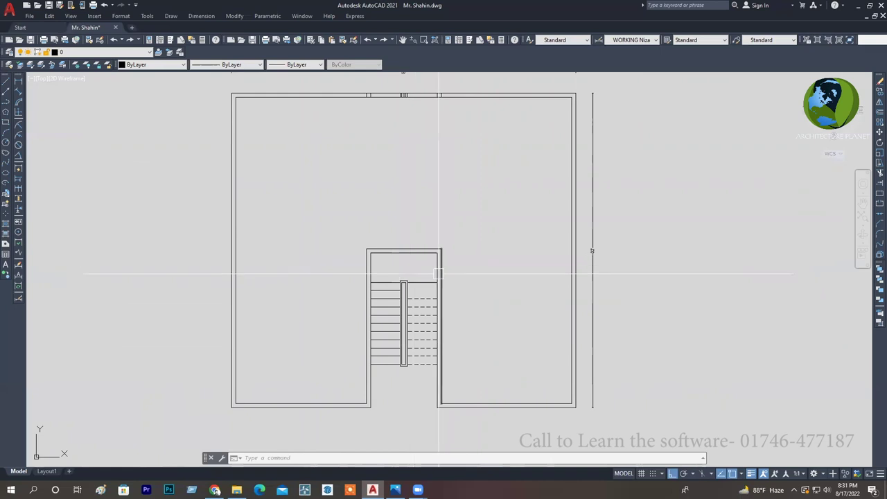
Extend both ends of the landing's top inner line out to the outer walls.
{"action": "scroll", "coordinate": [437, 272], "scroll_direction": "up", "scroll_amount": 2}
{"action": "scroll", "coordinate": [420, 267], "scroll_direction": "up", "scroll_amount": 1}
{"action": "scroll", "coordinate": [429, 249], "scroll_direction": "up", "scroll_amount": 2}
{"action": "scroll", "coordinate": [464, 229], "scroll_direction": "up", "scroll_amount": 2}
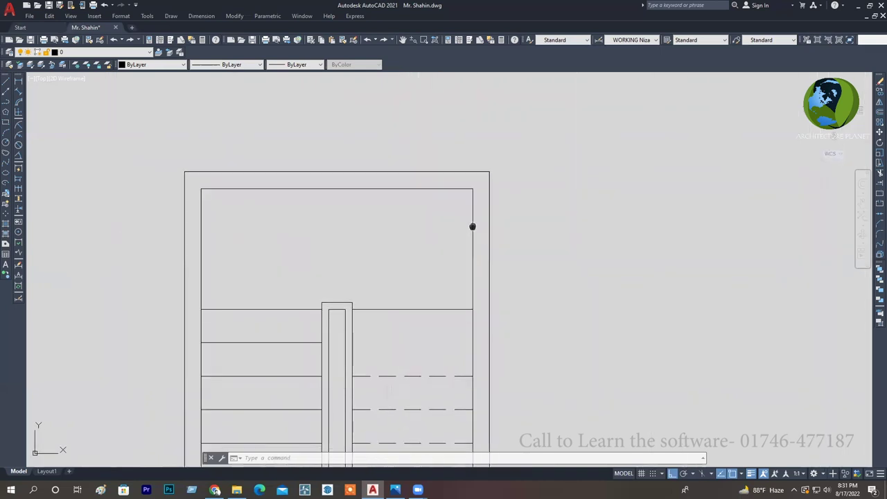
{"action": "key", "text": "Escape"}
{"action": "key", "text": "Escape"}
{"action": "left_click", "coordinate": [454, 167]}
{"action": "left_click", "coordinate": [467, 167]}
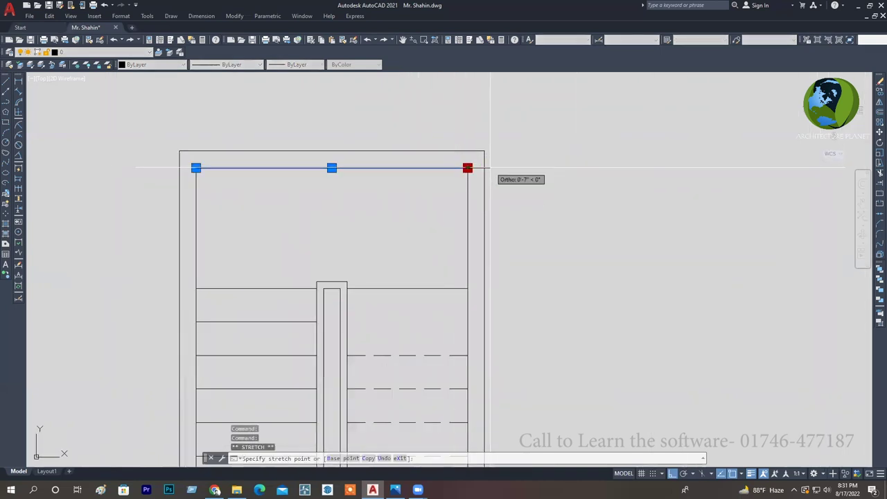
{"action": "left_click", "coordinate": [484, 167]}
{"action": "left_click", "coordinate": [196, 167]}
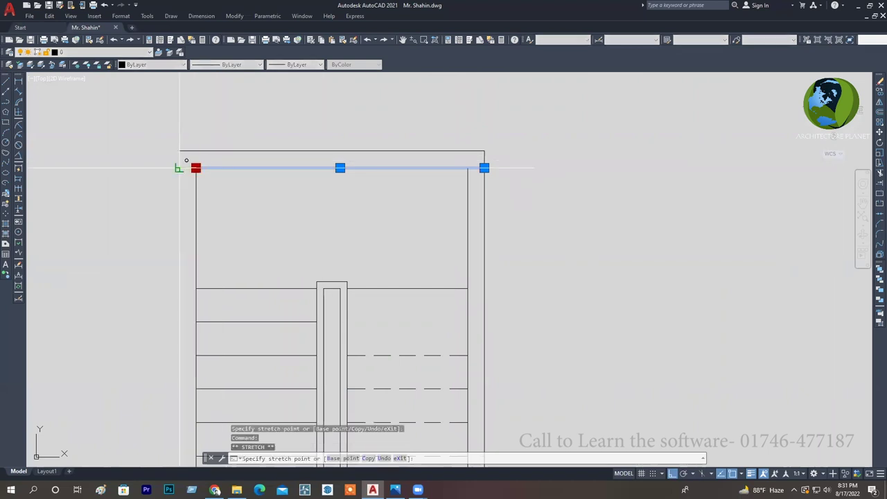
{"action": "left_click", "coordinate": [180, 167]}
{"action": "key", "text": "Escape"}
Start an offset with distance 12, then cancel it so no command is running.
{"action": "key", "text": "Escape"}
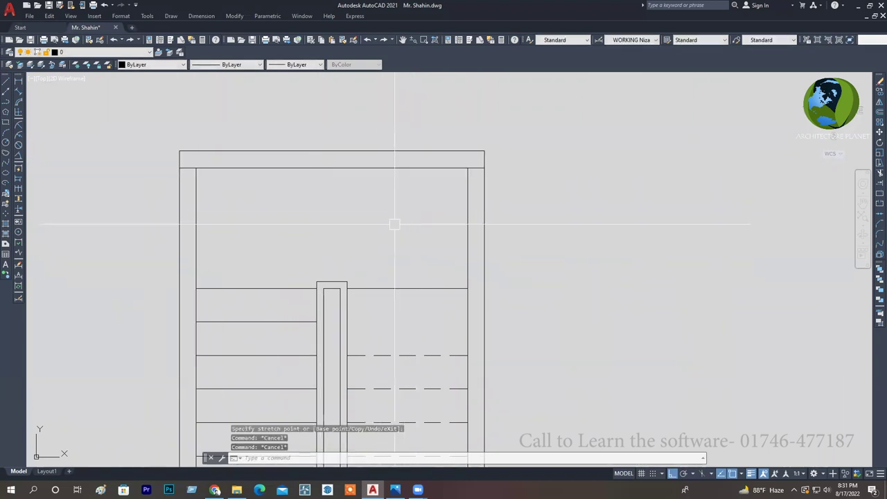
{"action": "scroll", "coordinate": [416, 212], "scroll_direction": "down", "scroll_amount": 2}
{"action": "scroll", "coordinate": [415, 201], "scroll_direction": "down", "scroll_amount": 1}
{"action": "scroll", "coordinate": [416, 184], "scroll_direction": "down", "scroll_amount": 2}
{"action": "middle_click_drag", "start_coordinate": [416, 184], "coordinate": [409, 212]}
{"action": "key", "text": "Escape"}
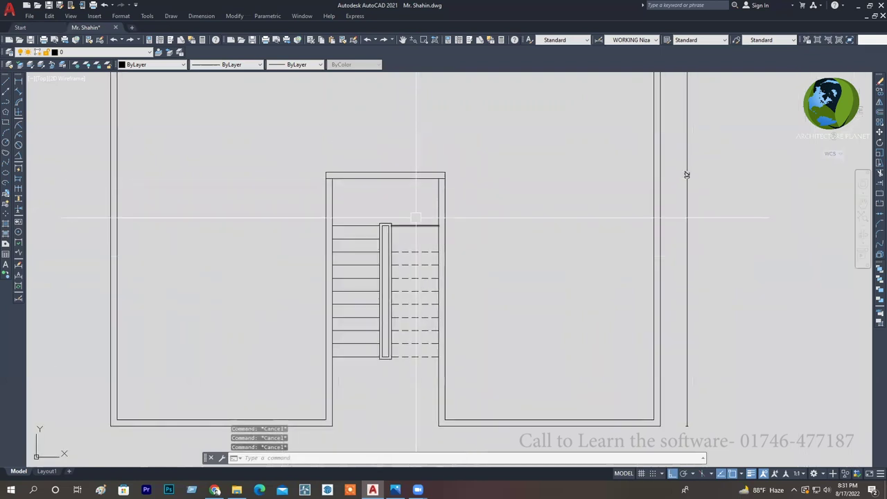
{"action": "scroll", "coordinate": [417, 201], "scroll_direction": "up", "scroll_amount": 2}
{"action": "scroll", "coordinate": [416, 200], "scroll_direction": "down", "scroll_amount": 2}
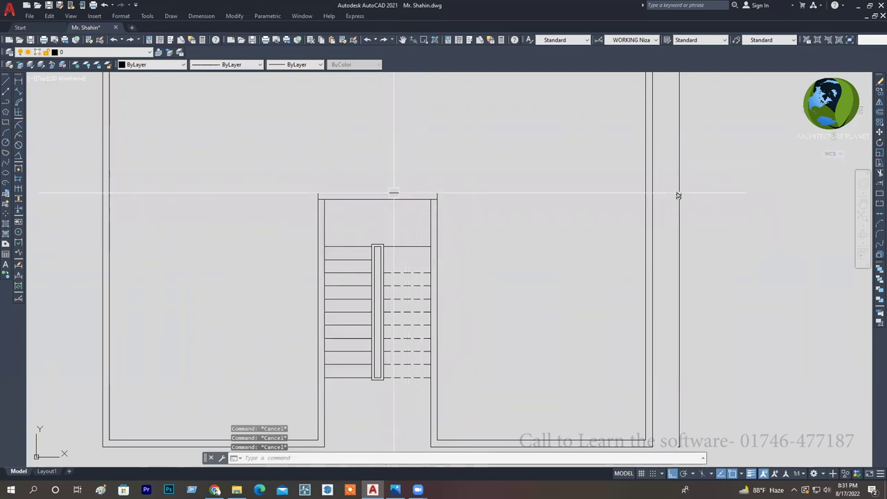
{"action": "type", "text": "o"}
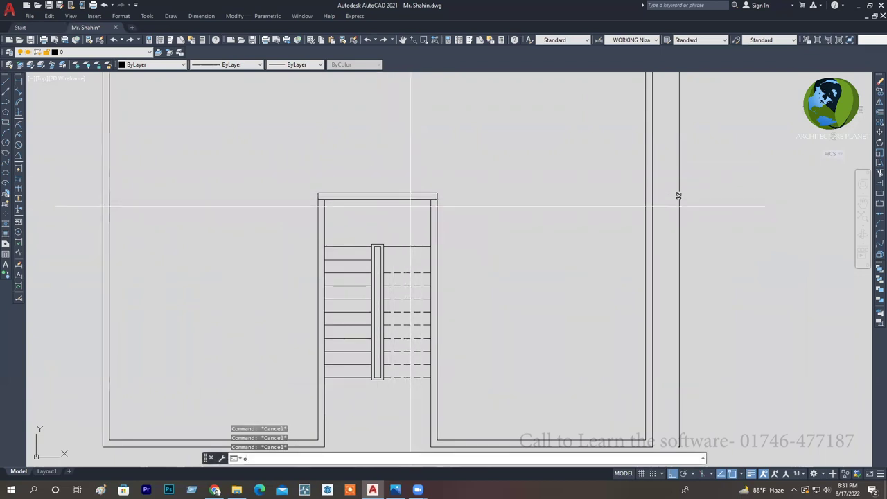
{"action": "key", "text": "Return"}
{"action": "type", "text": "12"}
{"action": "key", "text": "Return"}
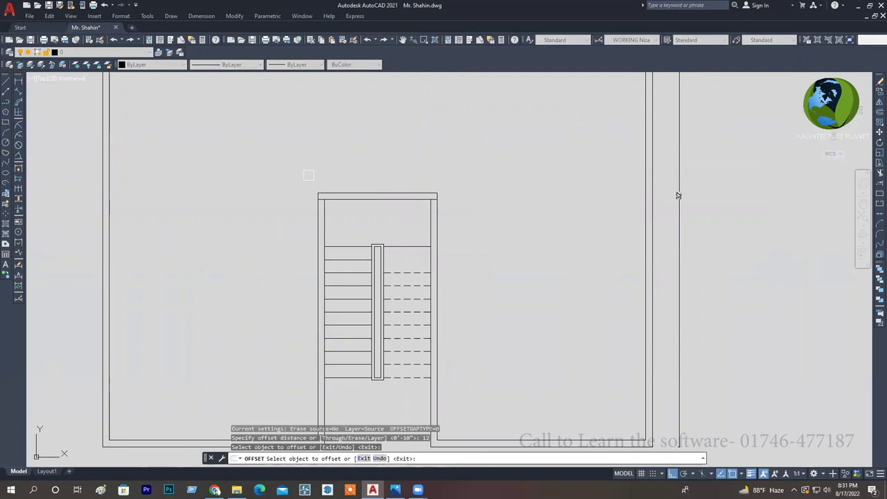
{"action": "key", "text": "Escape"}
{"action": "key", "text": "Escape"}
{"action": "key", "text": "Escape"}
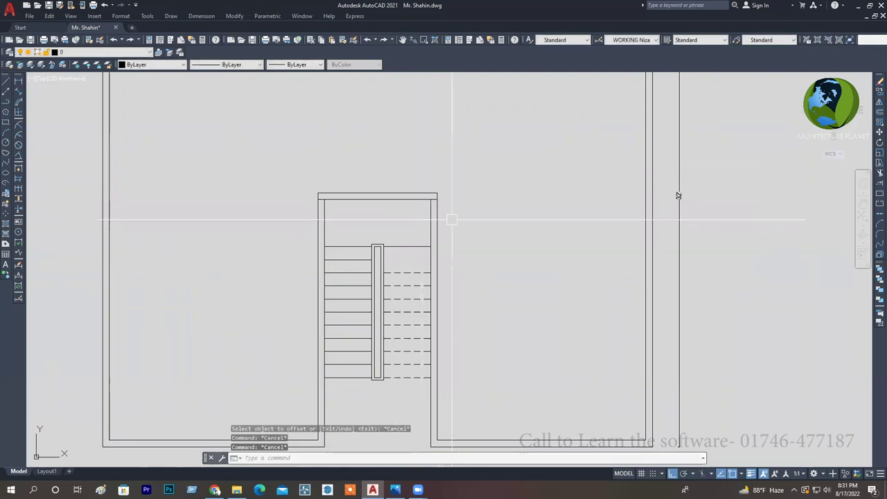
Stretch the stair's top end 12 upward using a crossing window.
{"action": "type", "text": "s"}
{"action": "key", "text": "Return"}
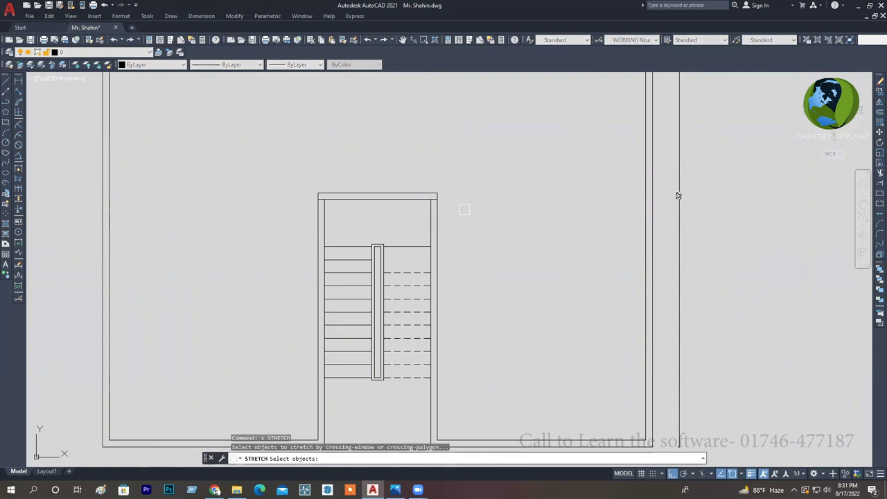
{"action": "left_click", "coordinate": [474, 210]}
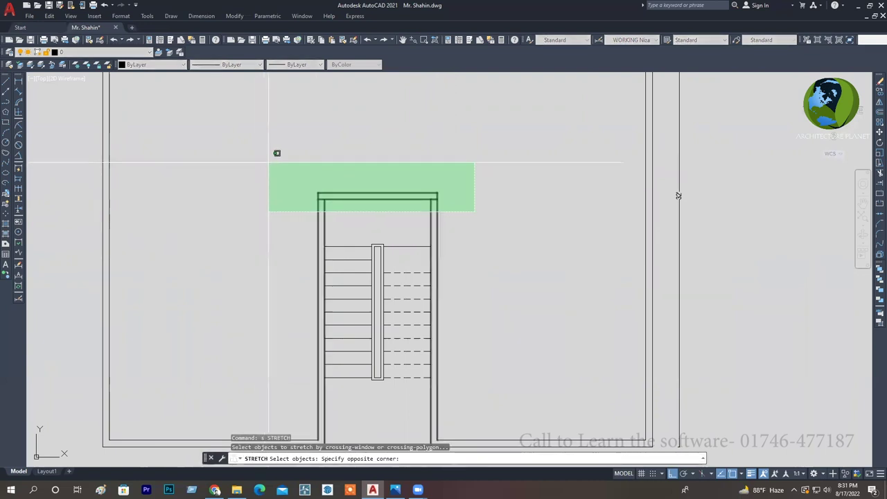
{"action": "left_click", "coordinate": [281, 168]}
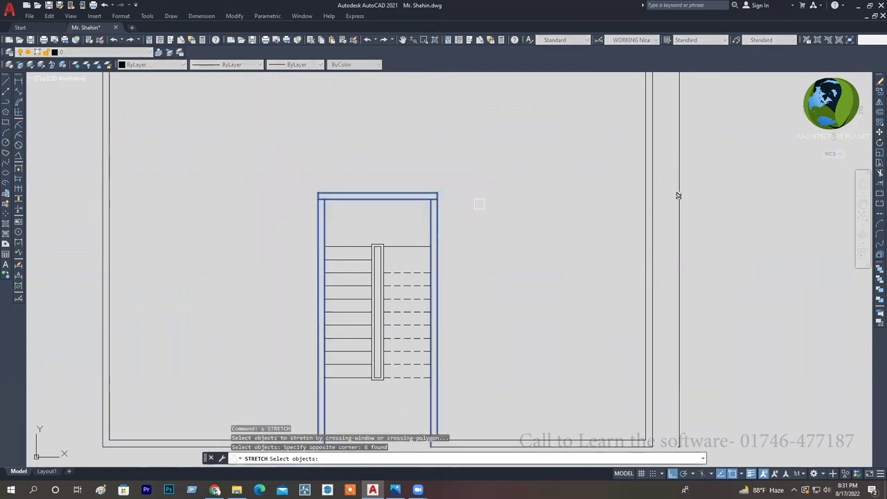
{"action": "key", "text": "Return"}
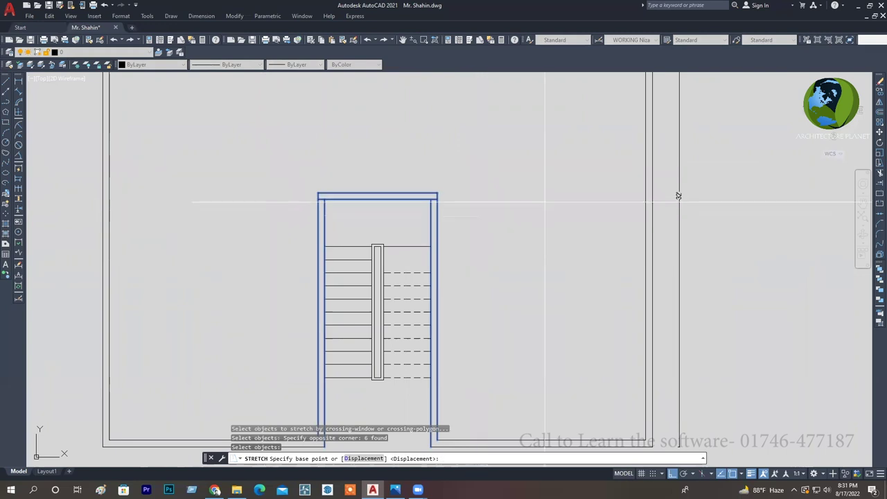
{"action": "left_click", "coordinate": [484, 214]}
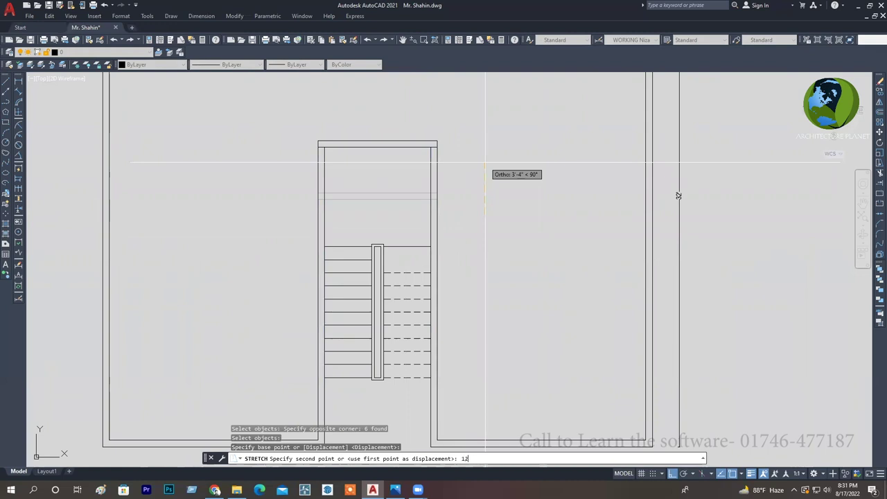
{"action": "key", "text": "Return"}
{"action": "middle_click_drag", "start_coordinate": [363, 206], "coordinate": [324, 210]}
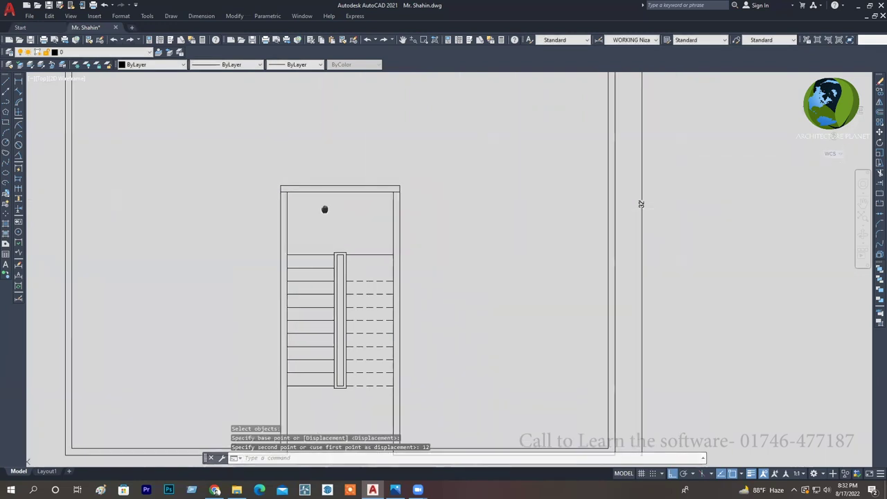
Offset the top inner line of the stair 40 downward to form a landing line.
{"action": "type", "text": "s"}
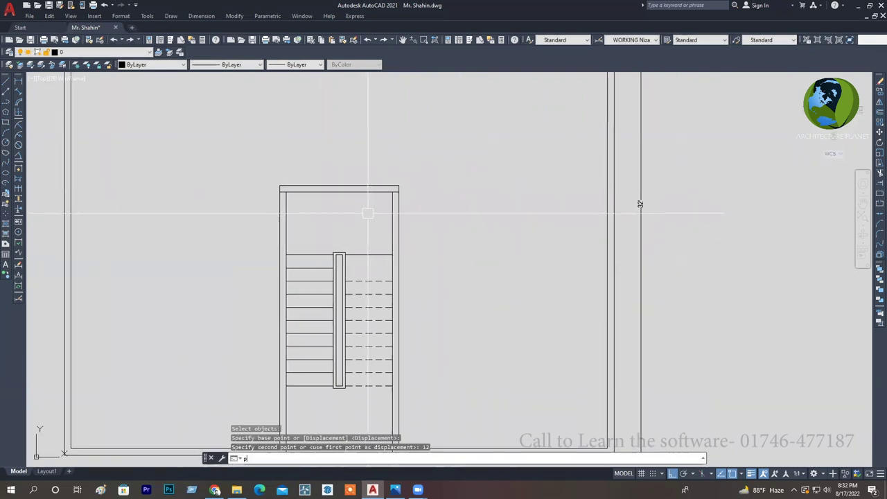
{"action": "key", "text": "BackSpace"}
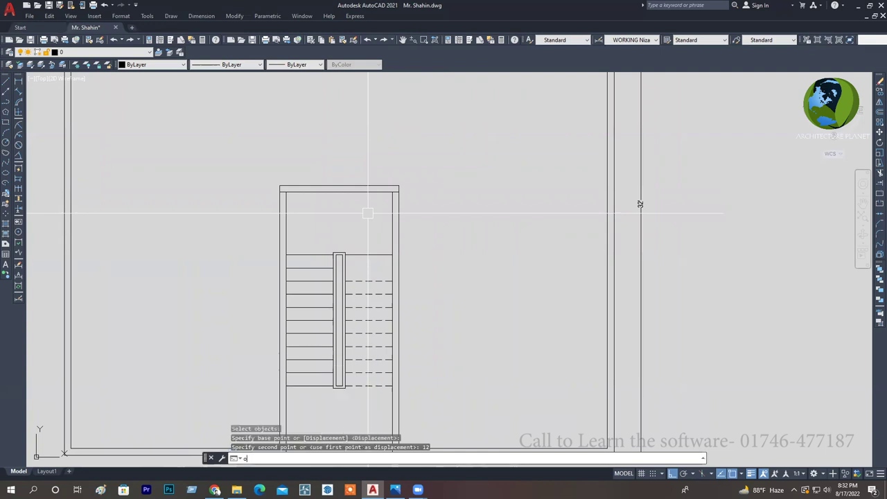
{"action": "key", "text": "Return"}
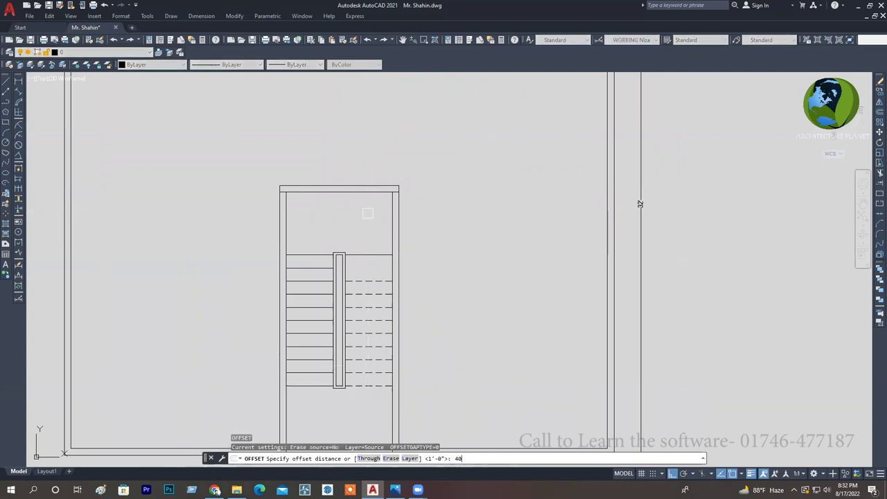
{"action": "key", "text": "Return"}
{"action": "scroll", "coordinate": [285, 219], "scroll_direction": "up", "scroll_amount": 2}
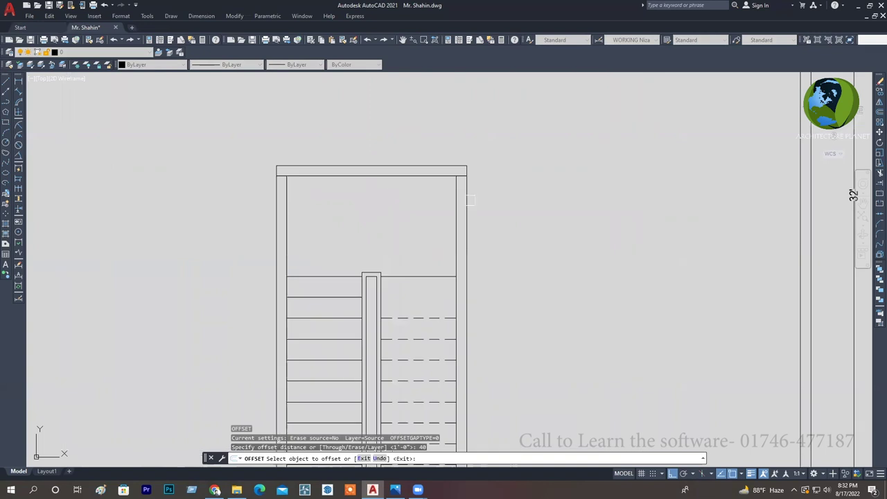
{"action": "left_click", "coordinate": [440, 176]}
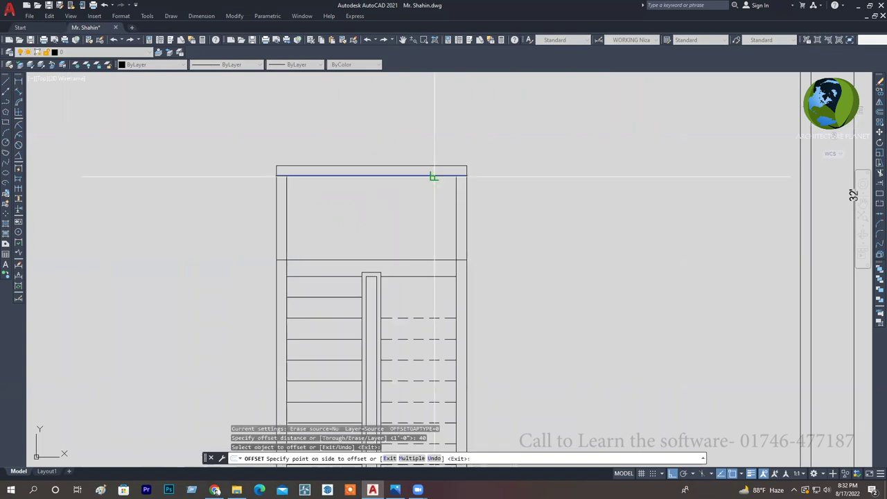
{"action": "left_click", "coordinate": [431, 212]}
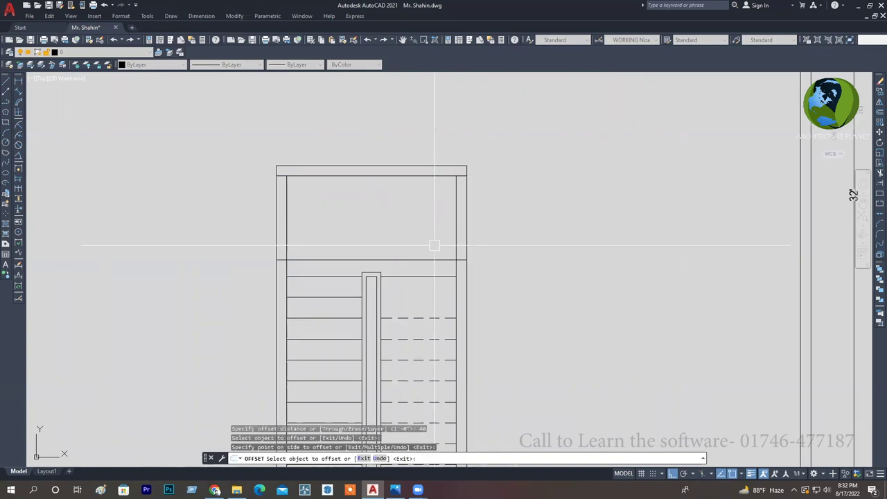
{"action": "key", "text": "Escape"}
Check the landing depth with a temporary 3'-4" linear dimension, then delete it.
{"action": "type", "text": "dli"}
{"action": "key", "text": "Return"}
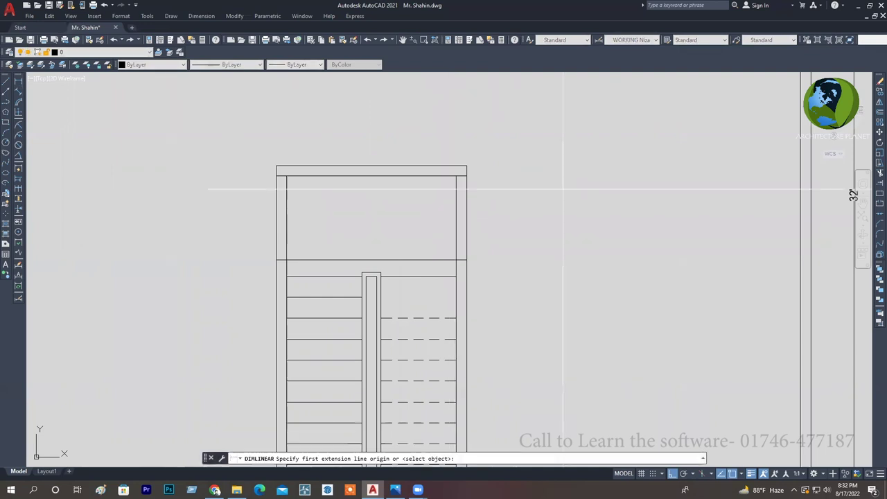
{"action": "left_click", "coordinate": [456, 176]}
{"action": "left_click", "coordinate": [456, 260]}
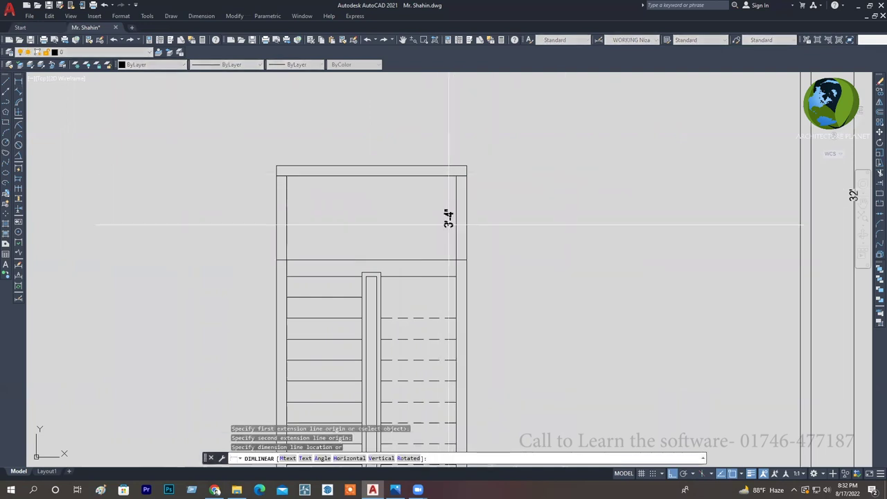
{"action": "left_click", "coordinate": [448, 223]}
{"action": "left_click", "coordinate": [445, 235]}
{"action": "key", "text": "Delete"}
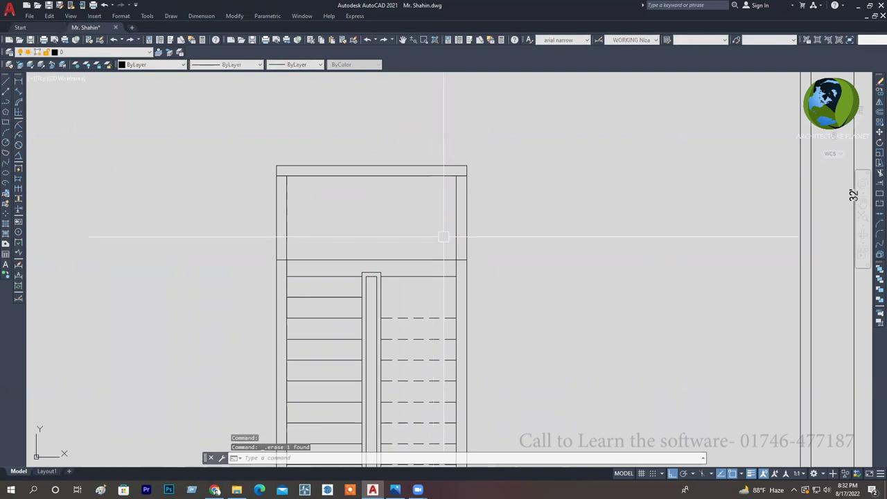
{"action": "type", "text": "TR"}
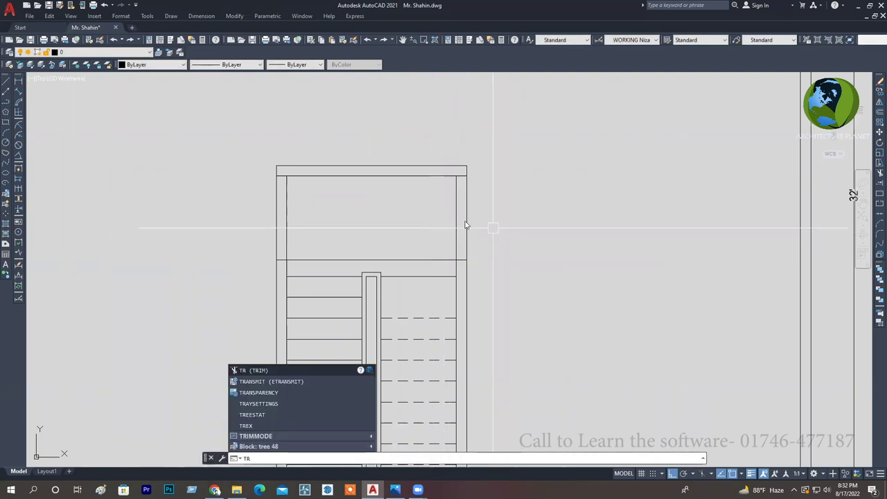
Trim the landing's vertical side walls with a fence, leaving the top band separate.
{"action": "key", "text": "Return"}
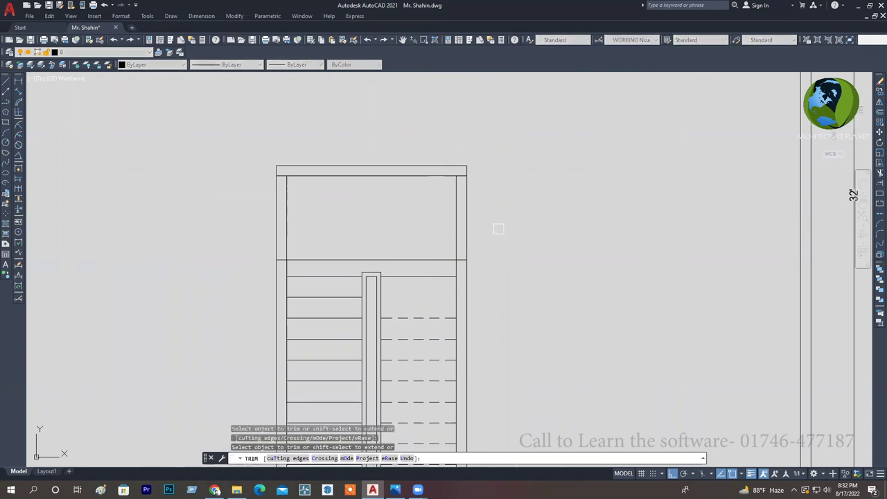
{"action": "left_click", "coordinate": [499, 224]}
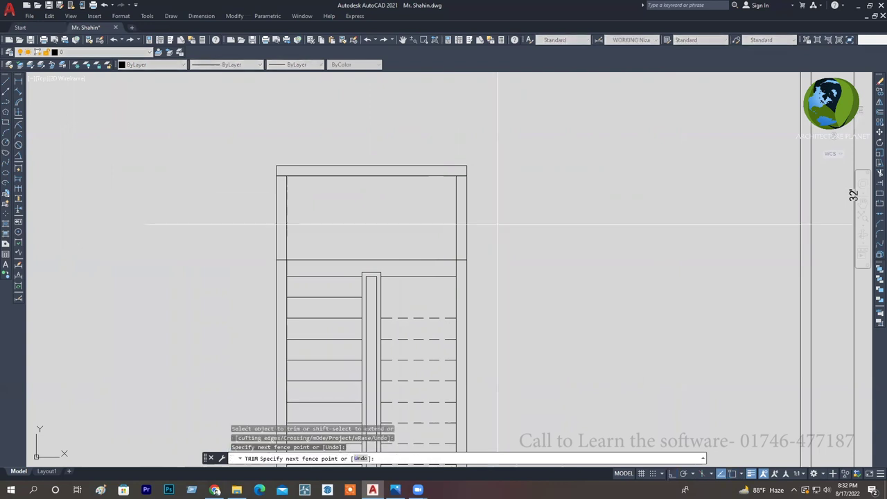
{"action": "left_click", "coordinate": [209, 207]}
{"action": "key", "text": "Return"}
{"action": "middle_click_drag", "start_coordinate": [323, 230], "coordinate": [305, 246]}
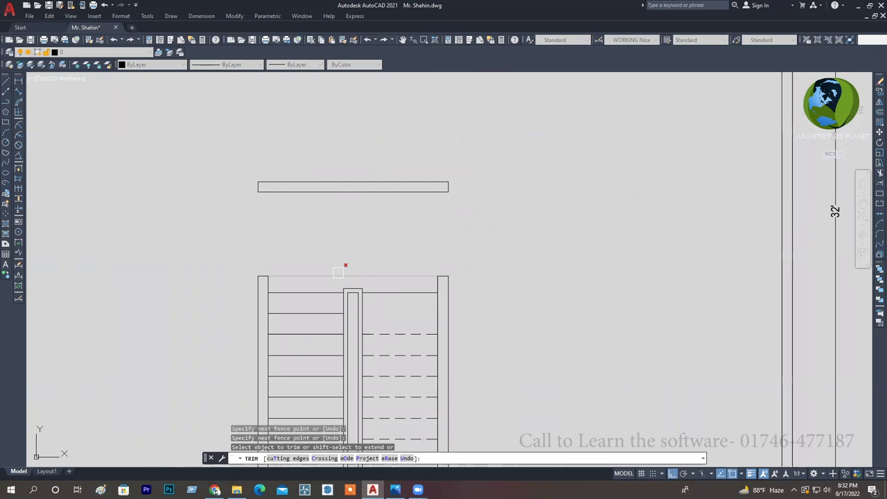
{"action": "scroll", "coordinate": [385, 254], "scroll_direction": "down", "scroll_amount": 4}
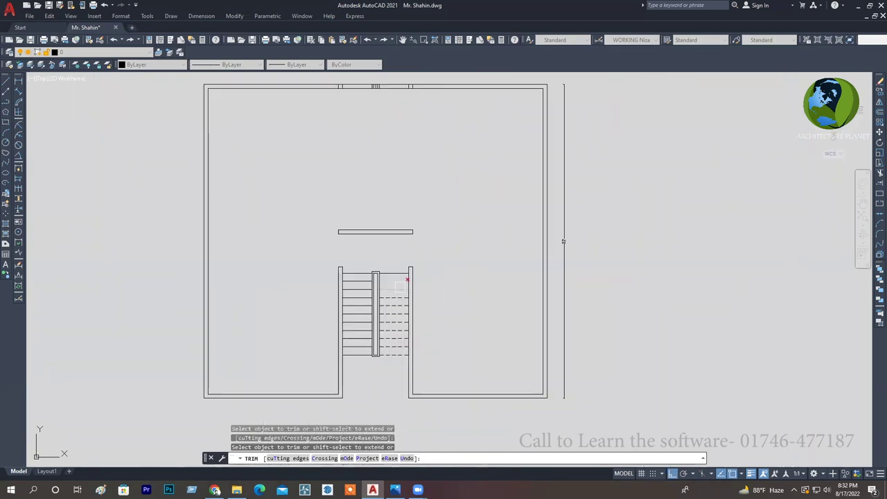
{"action": "scroll", "coordinate": [407, 281], "scroll_direction": "up", "scroll_amount": 2}
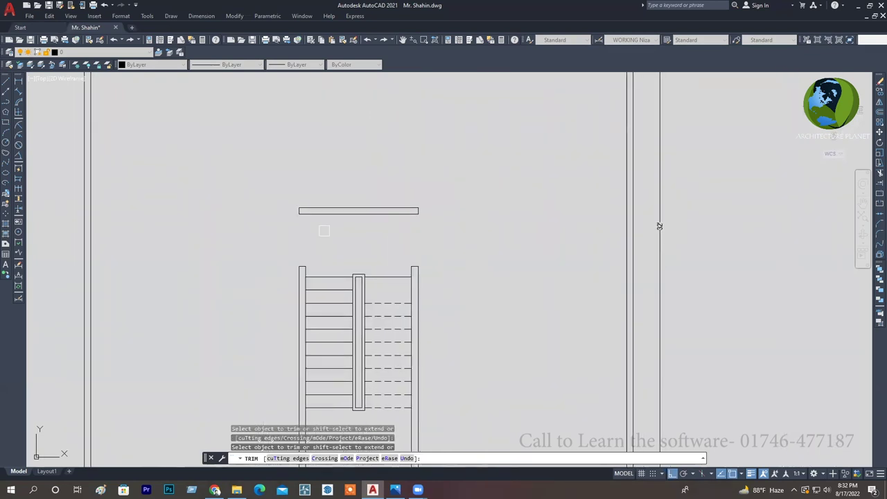
{"action": "middle_click_drag", "start_coordinate": [335, 223], "coordinate": [351, 201]}
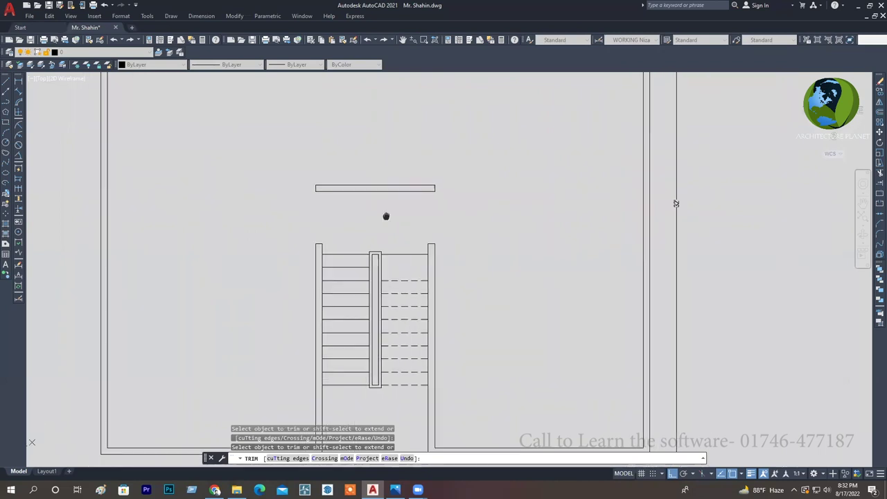
{"action": "key", "text": "Escape"}
{"action": "key", "text": "Escape"}
{"action": "key", "text": "Escape"}
Zoom out to the whole plan and save the drawing.
{"action": "mouse_move", "coordinate": [476, 237]}
{"action": "middle_mouse_down"}
{"action": "mouse_move", "coordinate": [399, 229]}
{"action": "mouse_move", "coordinate": [396, 247]}
{"action": "middle_mouse_up"}
{"action": "scroll", "coordinate": [416, 222], "scroll_direction": "down", "scroll_amount": 2}
{"action": "scroll", "coordinate": [395, 247], "scroll_direction": "down", "scroll_amount": 2}
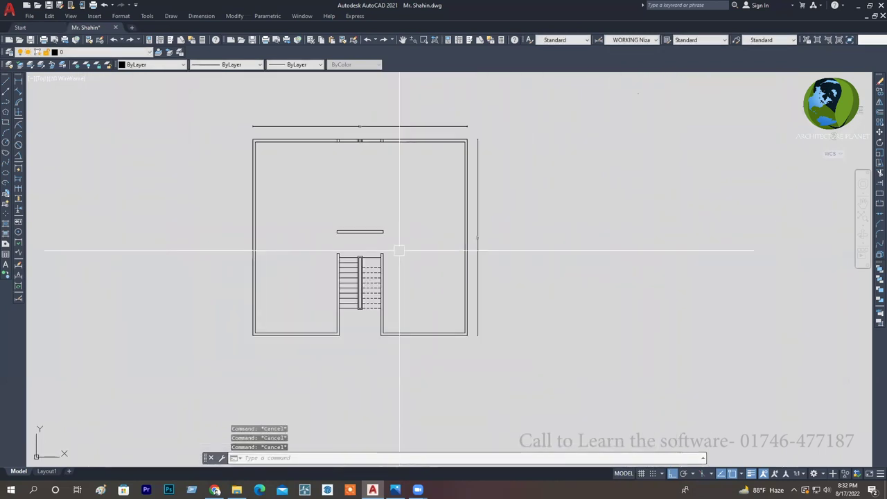
{"action": "scroll", "coordinate": [419, 262], "scroll_direction": "up", "scroll_amount": 2}
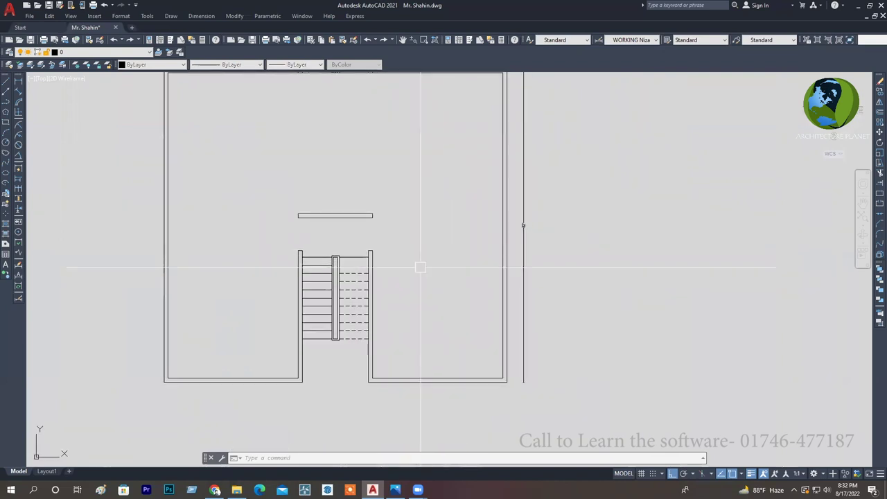
{"action": "key", "text": "ctrl+s"}
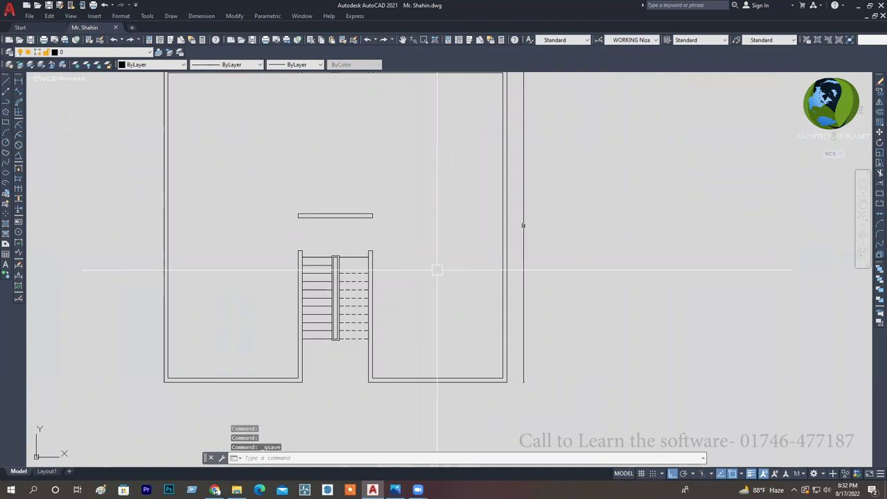
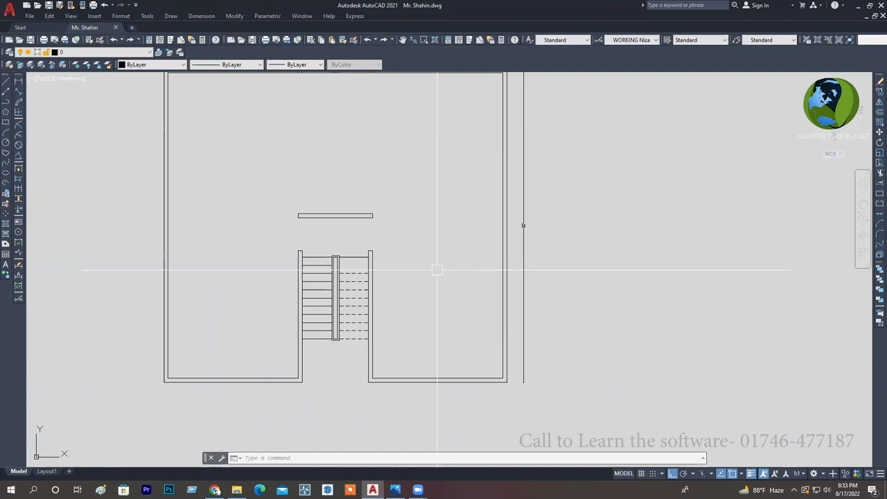
Pan the floor plan to bring the top dimension and stair area into view.
{"action": "mouse_move", "coordinate": [231, 237]}
{"action": "middle_mouse_down"}
{"action": "mouse_move", "coordinate": [199, 283]}
{"action": "mouse_move", "coordinate": [237, 274]}
{"action": "middle_mouse_up"}
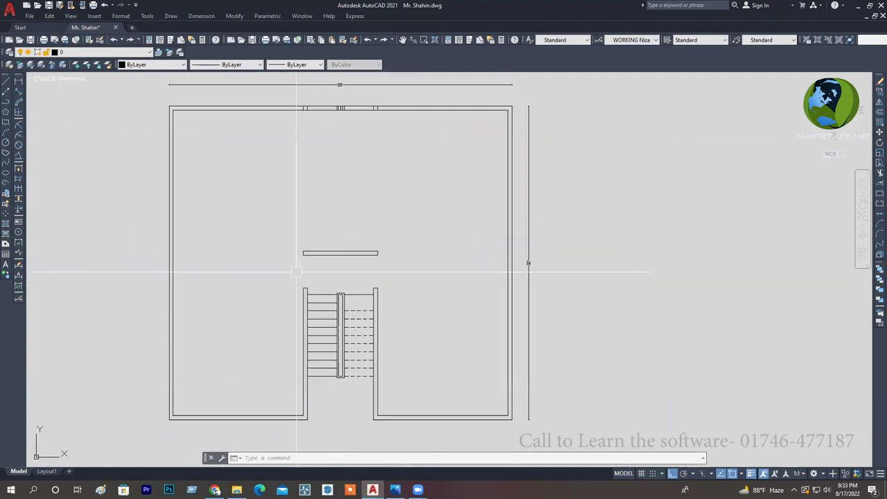
{"action": "middle_click_drag", "start_coordinate": [396, 268], "coordinate": [420, 240]}
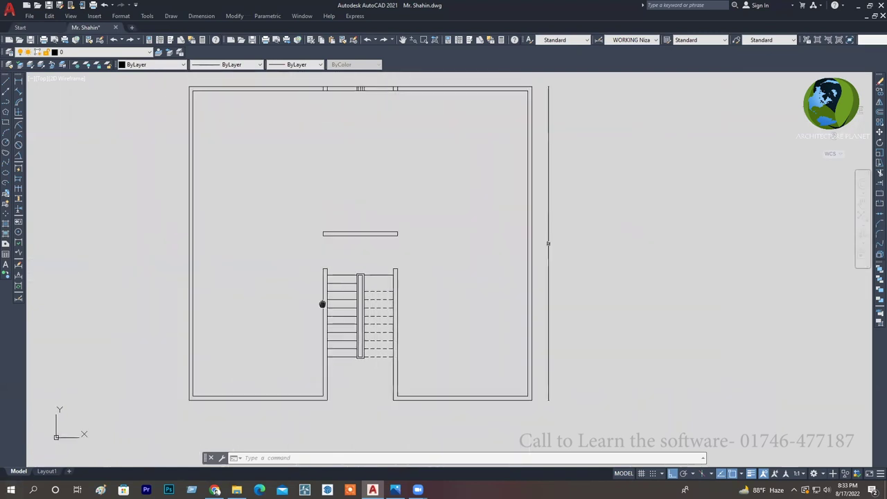
{"action": "middle_click_drag", "start_coordinate": [511, 331], "coordinate": [501, 337]}
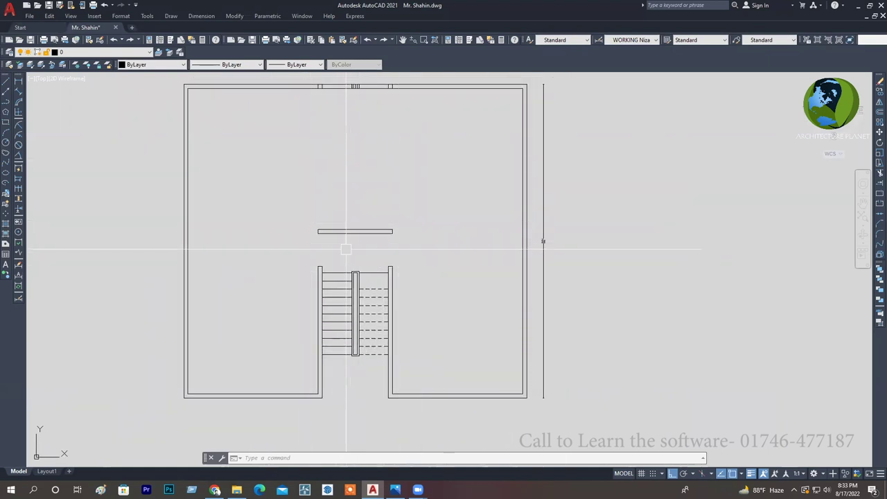
{"action": "middle_click_drag", "start_coordinate": [272, 337], "coordinate": [259, 356]}
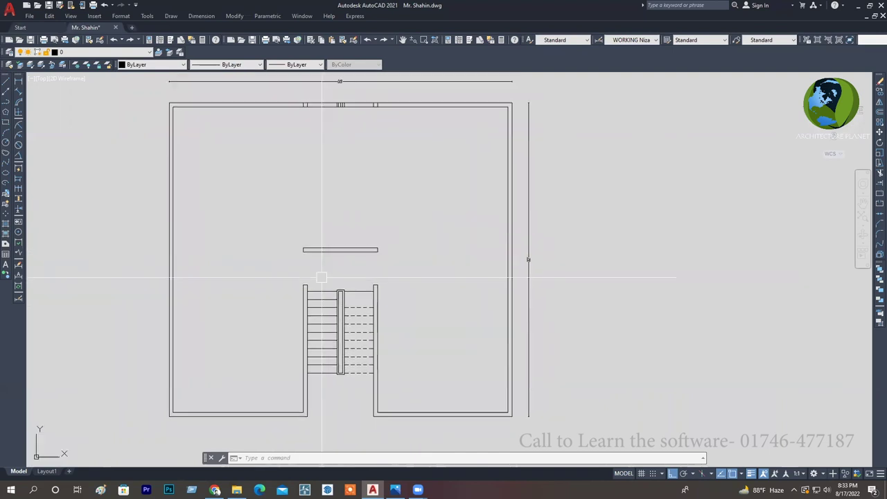
{"action": "middle_click_drag", "start_coordinate": [338, 257], "coordinate": [320, 257]}
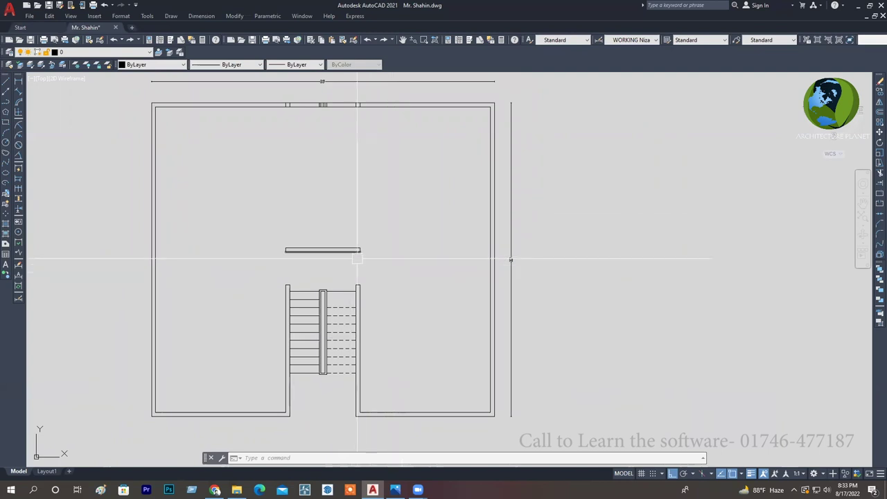
{"action": "middle_click_drag", "start_coordinate": [365, 268], "coordinate": [361, 268]}
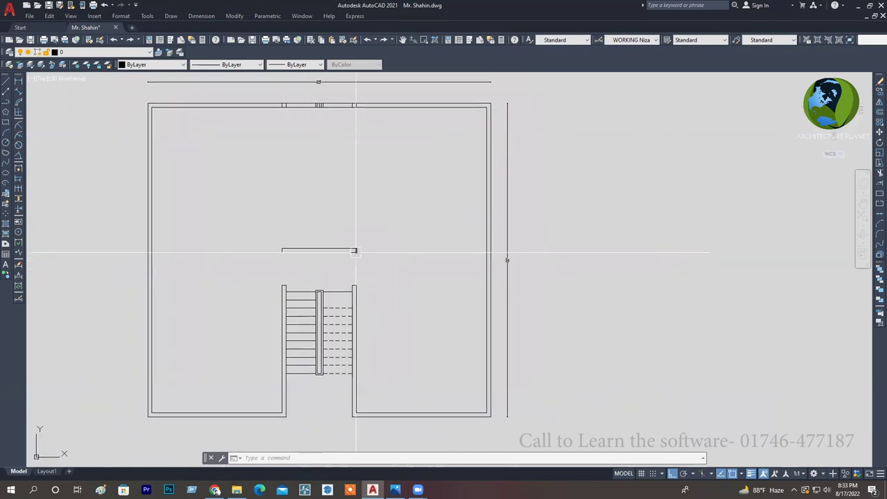
{"action": "mouse_move", "coordinate": [365, 273]}
{"action": "middle_mouse_down"}
{"action": "mouse_move", "coordinate": [403, 328]}
{"action": "mouse_move", "coordinate": [412, 316]}
{"action": "middle_mouse_up"}
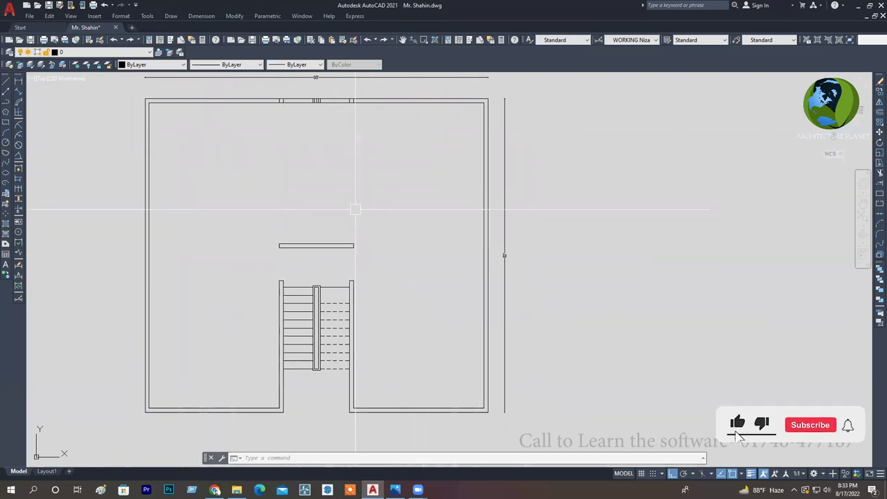
{"action": "middle_click_drag", "start_coordinate": [451, 296], "coordinate": [453, 277]}
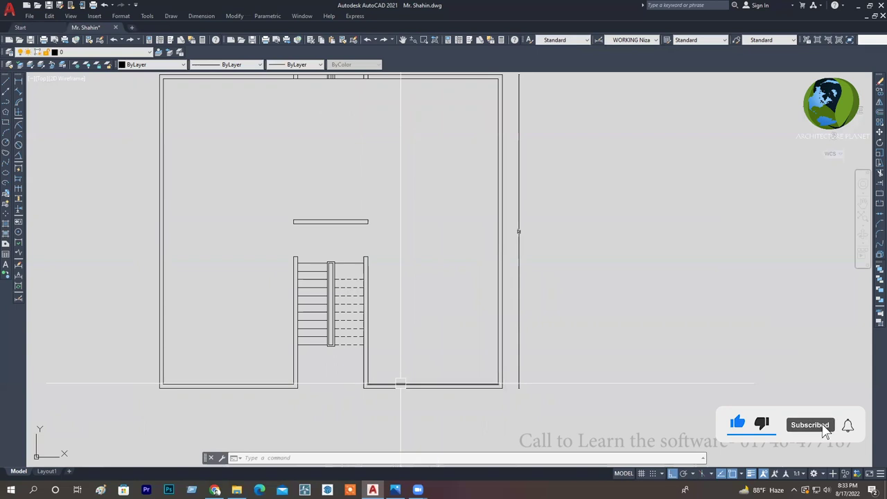
{"action": "middle_click_drag", "start_coordinate": [402, 378], "coordinate": [404, 344]}
Check the hand-sketch reference image, then return to the floor plan drawing.
{"action": "left_click", "coordinate": [395, 489]}
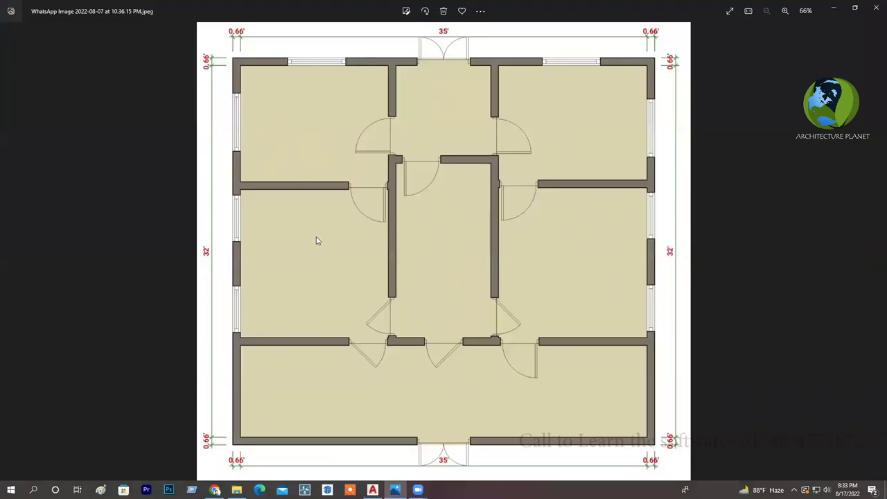
{"action": "key", "text": "Right"}
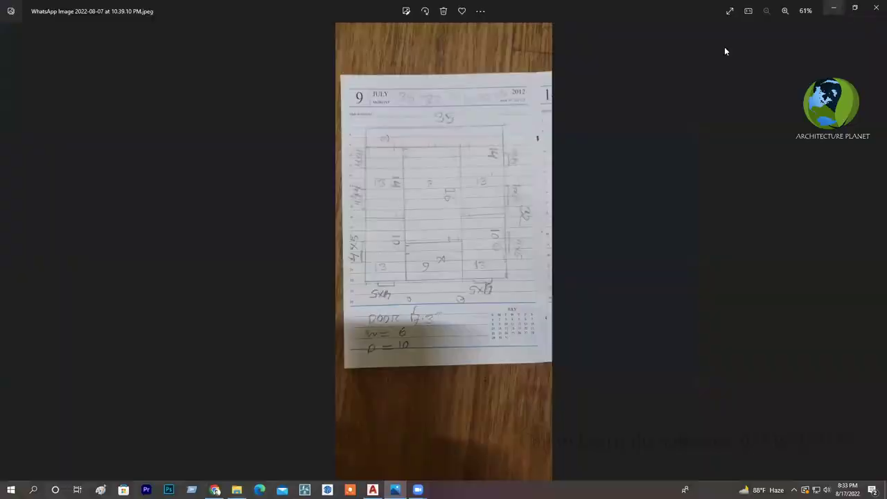
{"action": "key", "text": "alt+Tab"}
{"action": "mouse_move", "coordinate": [459, 304]}
{"action": "middle_mouse_down"}
{"action": "mouse_move", "coordinate": [487, 312]}
{"action": "mouse_move", "coordinate": [435, 326]}
{"action": "mouse_move", "coordinate": [481, 340]}
{"action": "middle_mouse_up"}
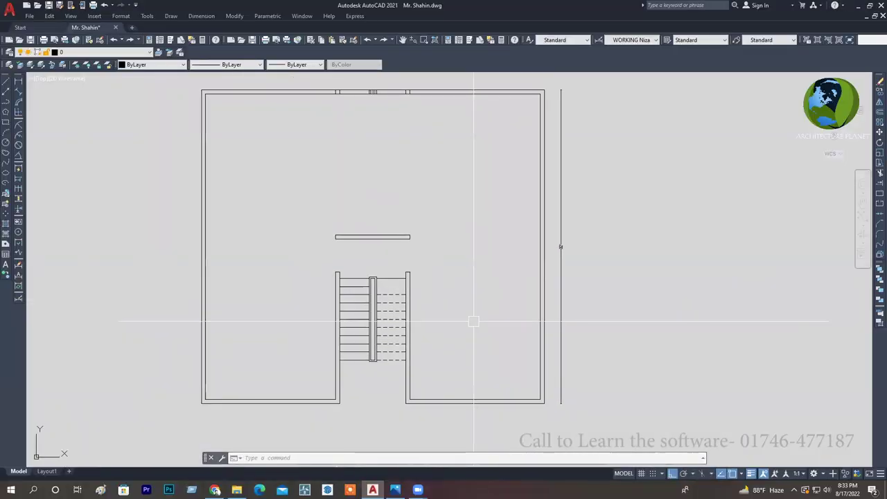
{"action": "mouse_move", "coordinate": [475, 307]}
{"action": "middle_mouse_down"}
{"action": "mouse_move", "coordinate": [445, 312]}
{"action": "mouse_move", "coordinate": [458, 341]}
{"action": "middle_mouse_up"}
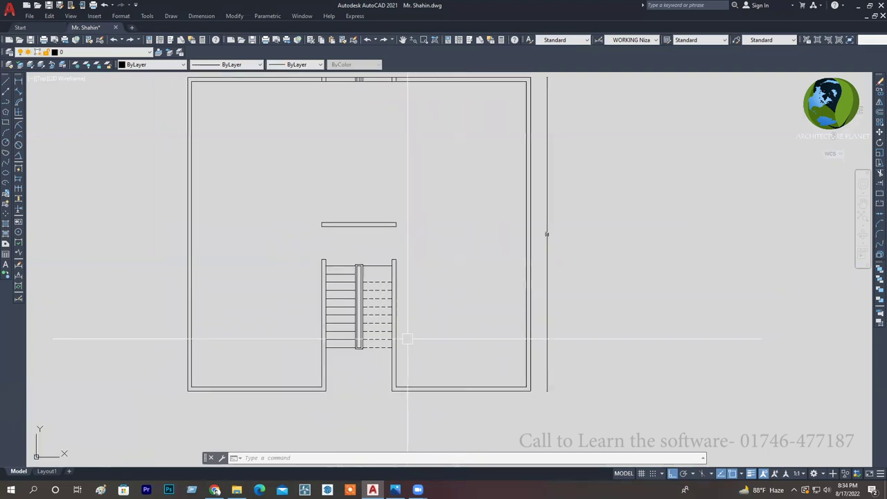
Add an aligned 12'-11" dimension along the wall right of the stair.
{"action": "left_click", "coordinate": [20, 91]}
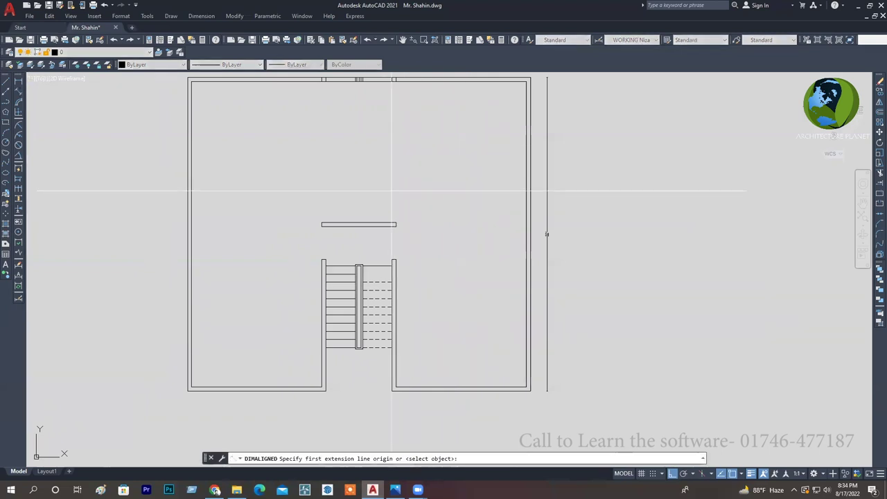
{"action": "left_click", "coordinate": [392, 261]}
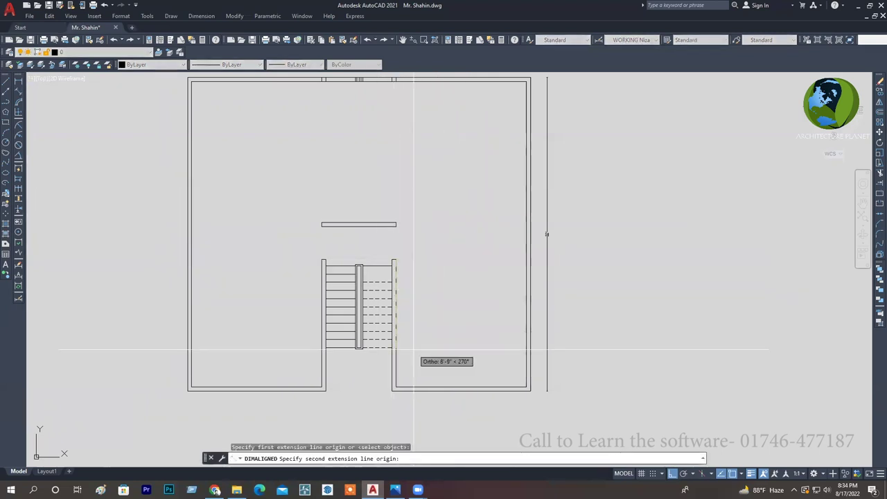
{"action": "left_click", "coordinate": [393, 387]}
{"action": "left_click", "coordinate": [419, 323]}
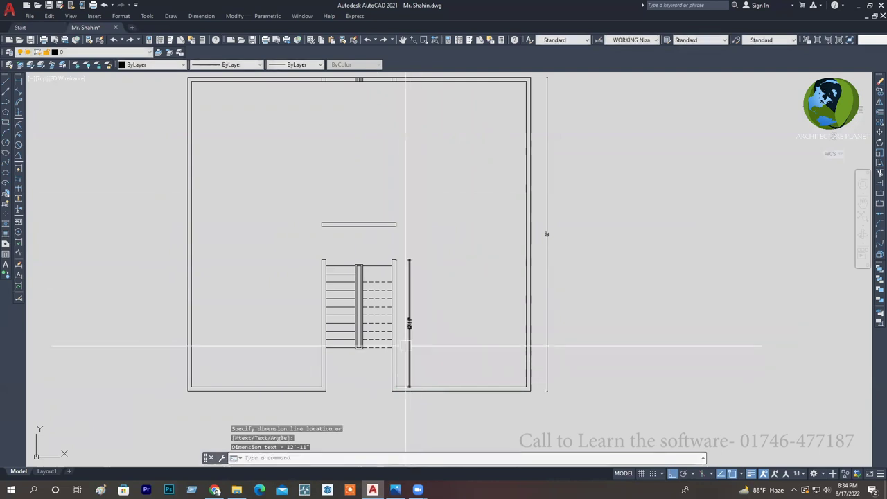
{"action": "scroll", "coordinate": [418, 324], "scroll_direction": "up", "scroll_amount": 4}
{"action": "scroll", "coordinate": [430, 312], "scroll_direction": "up", "scroll_amount": 2}
{"action": "scroll", "coordinate": [453, 304], "scroll_direction": "down", "scroll_amount": 3}
{"action": "middle_click_drag", "start_coordinate": [453, 305], "coordinate": [440, 336]}
Try 6'-7" and 8'-1" aligned measurements near the stair, discarding both.
{"action": "key", "text": "Escape"}
{"action": "key", "text": "Escape"}
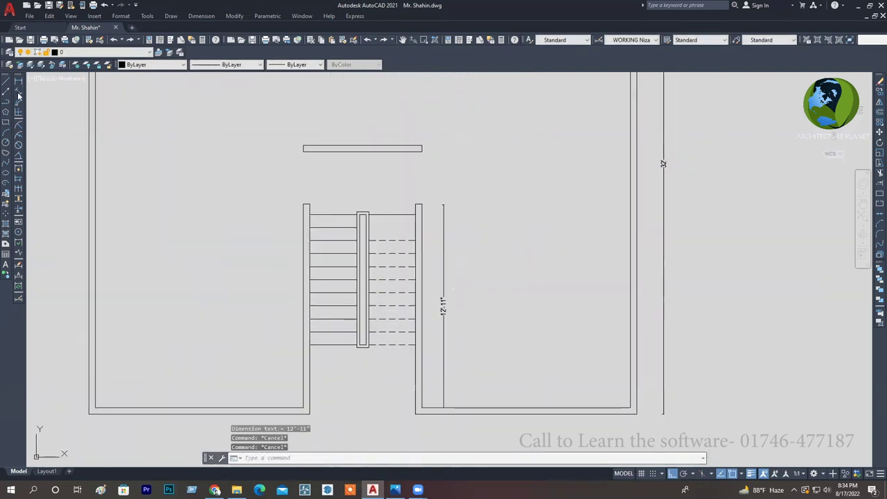
{"action": "key", "text": "Return"}
{"action": "left_click", "coordinate": [307, 368]}
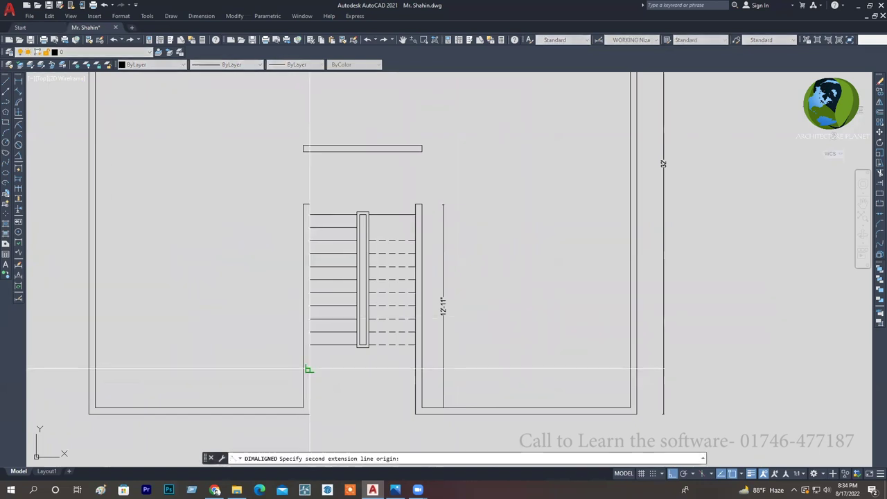
{"action": "left_click", "coordinate": [410, 286]}
{"action": "key", "text": "Escape"}
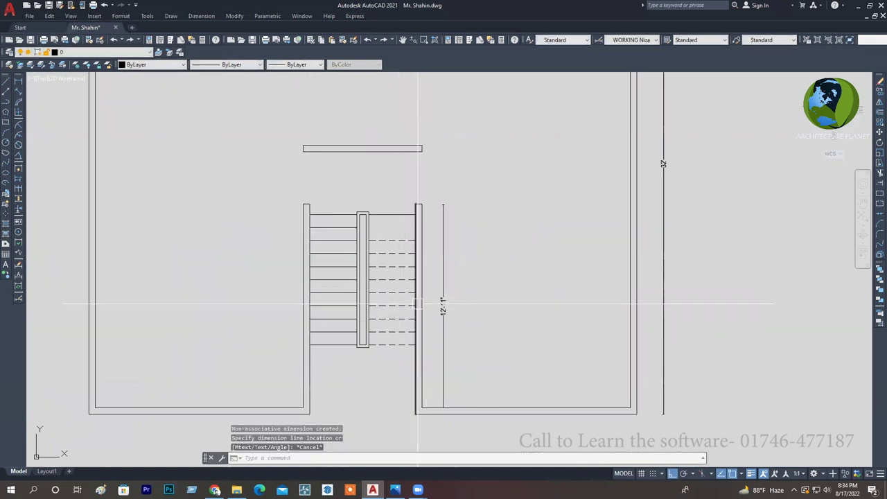
{"action": "key", "text": "Return"}
{"action": "left_click", "coordinate": [415, 293]}
{"action": "left_click", "coordinate": [307, 363]}
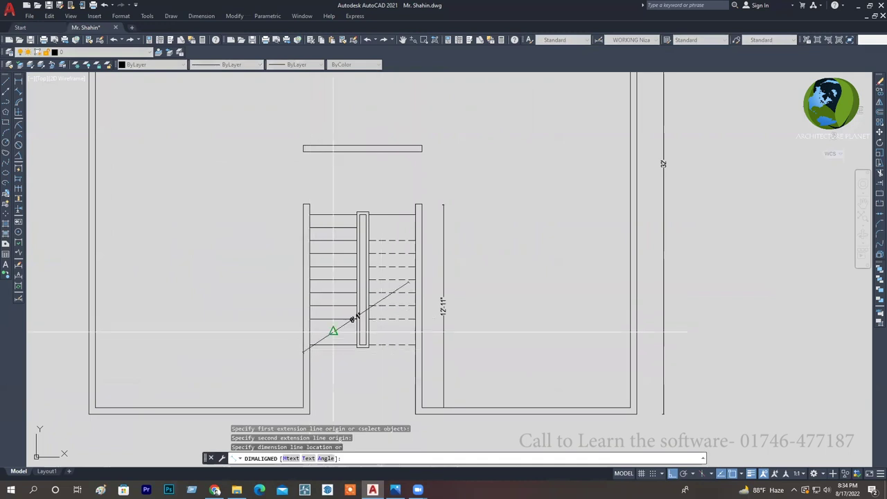
{"action": "key", "text": "Escape"}
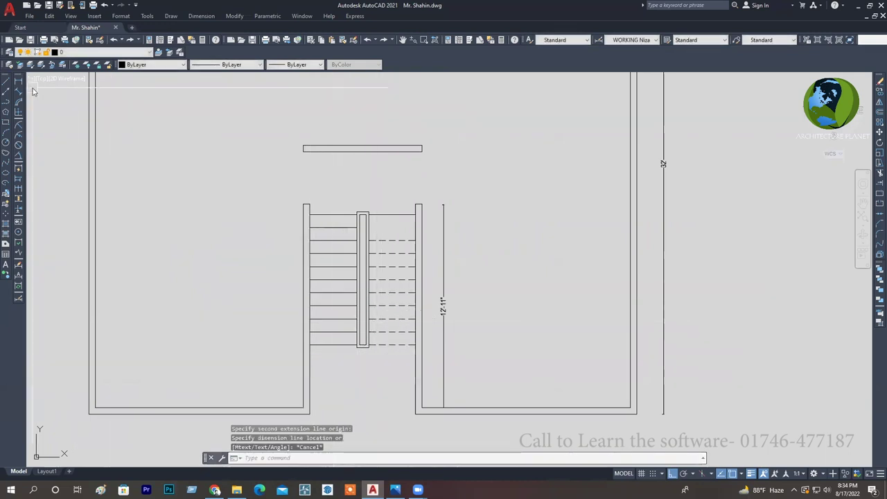
Dimension the stair's right wall as 13' with a linear dimension and delete the old 12'-11" one.
{"action": "left_click", "coordinate": [19, 81]}
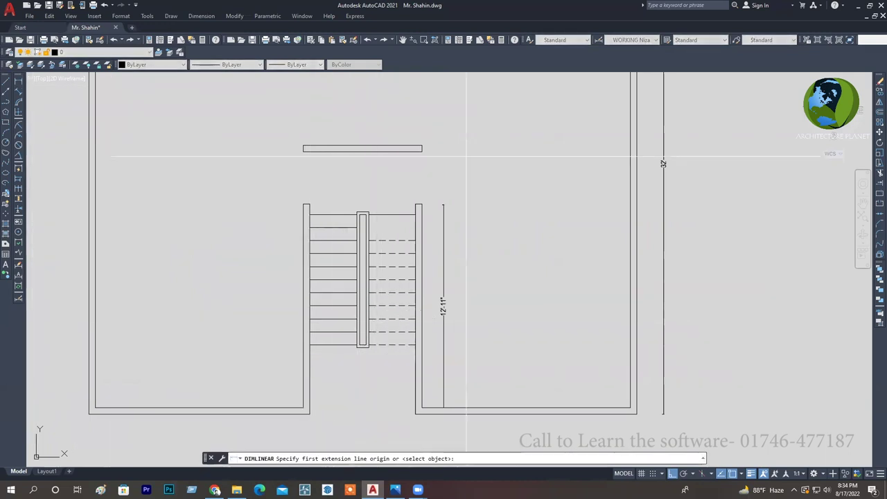
{"action": "left_click", "coordinate": [422, 408]}
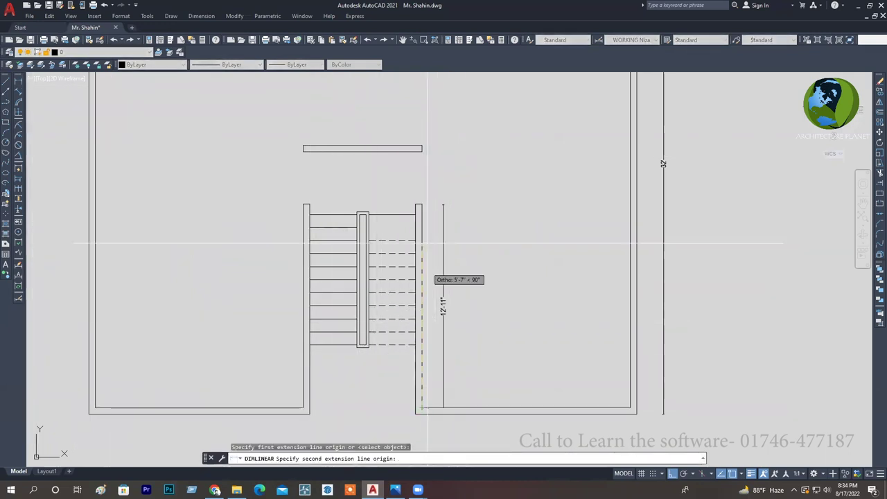
{"action": "left_click", "coordinate": [421, 205]}
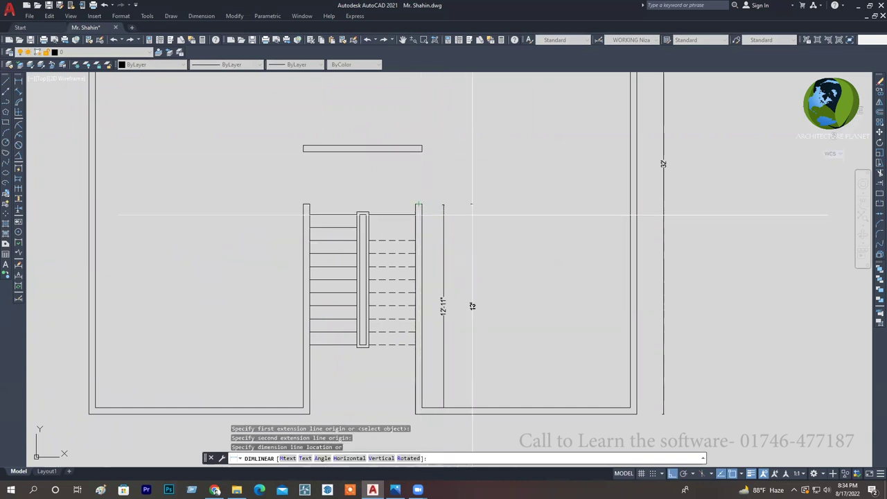
{"action": "left_click", "coordinate": [462, 219]}
{"action": "scroll", "coordinate": [480, 318], "scroll_direction": "up", "scroll_amount": 2}
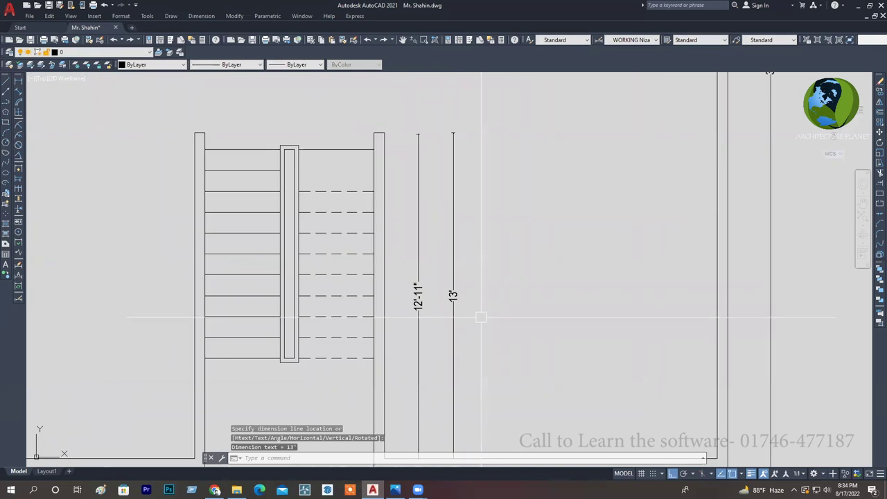
{"action": "scroll", "coordinate": [480, 317], "scroll_direction": "down", "scroll_amount": 2}
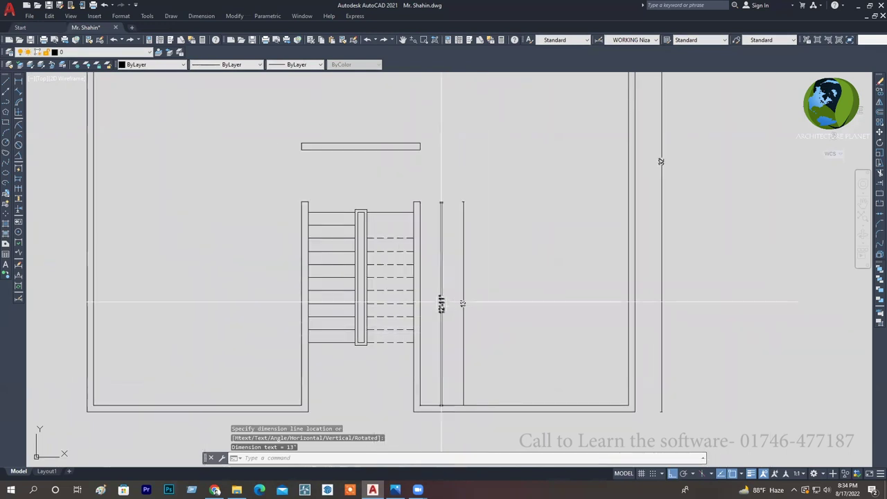
{"action": "left_click", "coordinate": [441, 302]}
{"action": "key", "text": "Delete"}
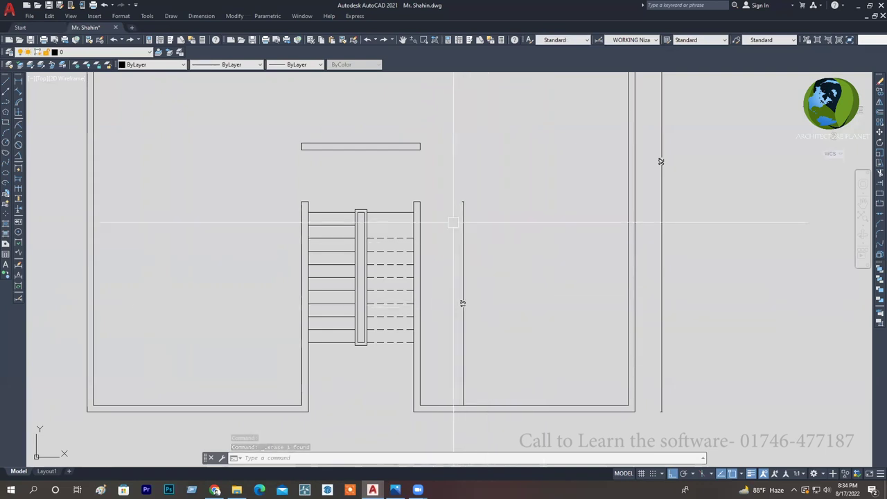
Select the stray vertical dimension in the right-hand room, then recentre the whole plan.
{"action": "middle_click_drag", "start_coordinate": [452, 227], "coordinate": [436, 235]}
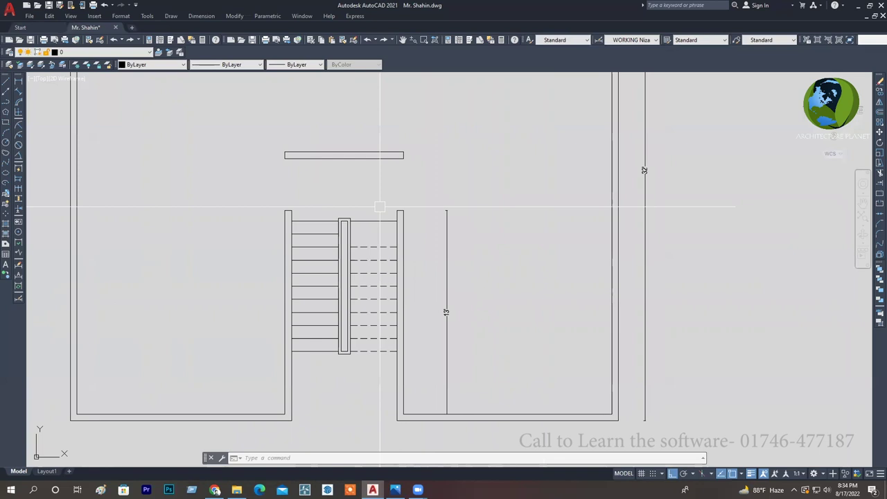
{"action": "middle_click_drag", "start_coordinate": [376, 212], "coordinate": [442, 245]}
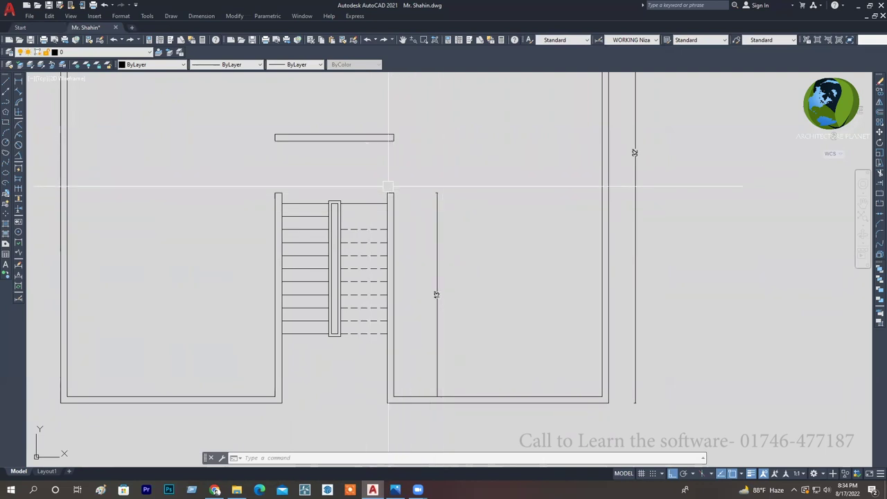
{"action": "middle_click_drag", "start_coordinate": [444, 203], "coordinate": [451, 200]}
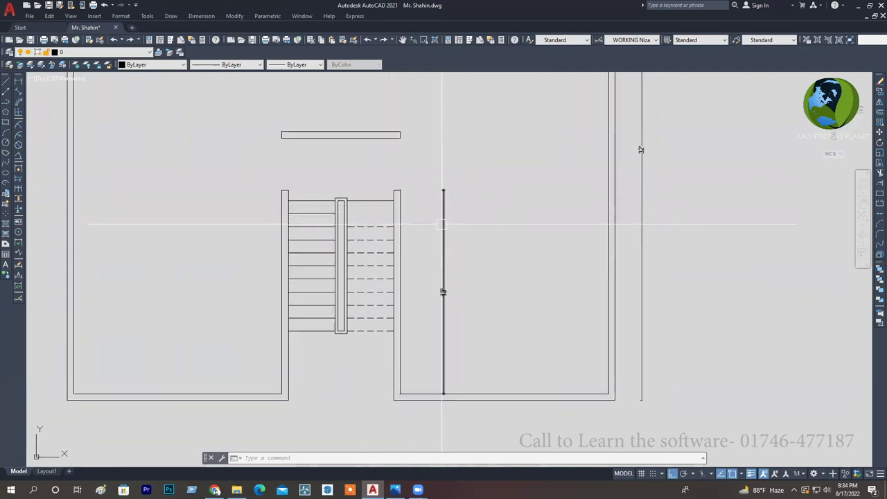
{"action": "left_click", "coordinate": [443, 224]}
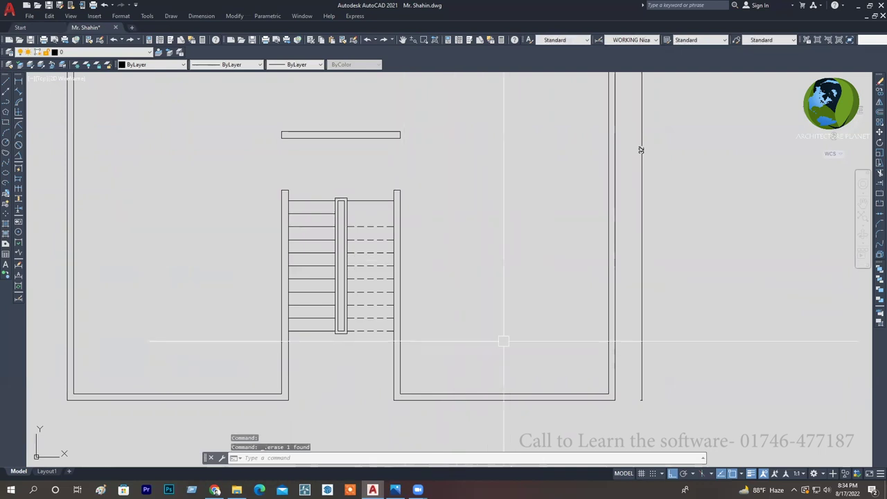
{"action": "scroll", "coordinate": [497, 350], "scroll_direction": "down", "scroll_amount": 2}
{"action": "mouse_move", "coordinate": [498, 350]}
{"action": "middle_mouse_down"}
{"action": "mouse_move", "coordinate": [485, 358]}
{"action": "mouse_move", "coordinate": [435, 358]}
{"action": "mouse_move", "coordinate": [459, 367]}
{"action": "mouse_move", "coordinate": [451, 358]}
{"action": "middle_mouse_up"}
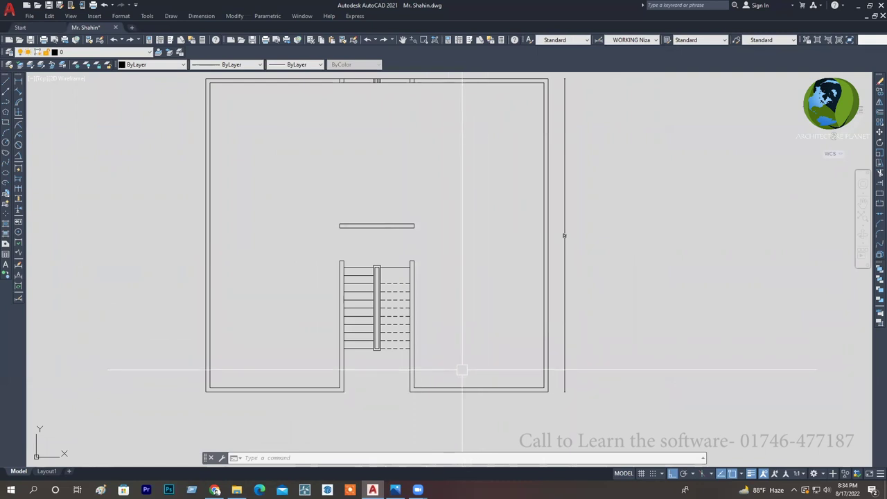
{"action": "mouse_move", "coordinate": [476, 365]}
{"action": "middle_mouse_down"}
{"action": "mouse_move", "coordinate": [455, 358]}
{"action": "mouse_move", "coordinate": [422, 370]}
{"action": "middle_mouse_up"}
{"action": "scroll", "coordinate": [422, 370], "scroll_direction": "up", "scroll_amount": 2}
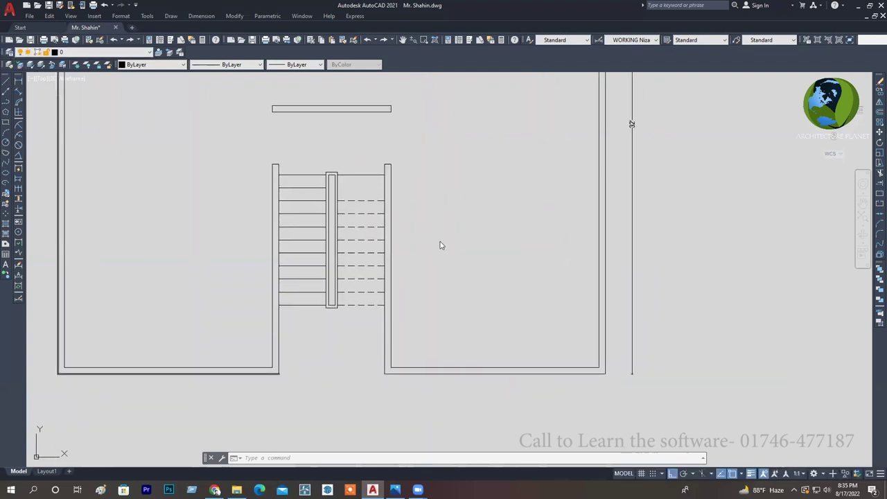
Open and close the Layer Properties Manager (LA), then pan back to the stair and rooms.
{"action": "type", "text": "la"}
{"action": "key", "text": "Return"}
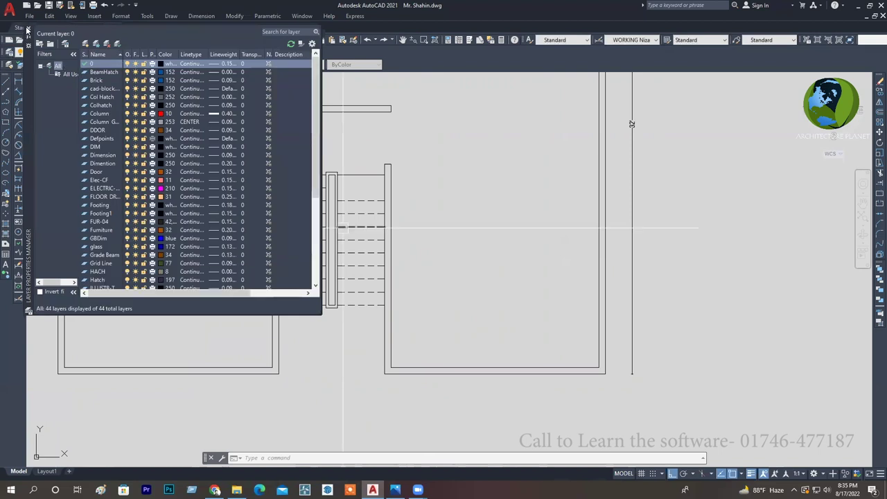
{"action": "left_click", "coordinate": [28, 28]}
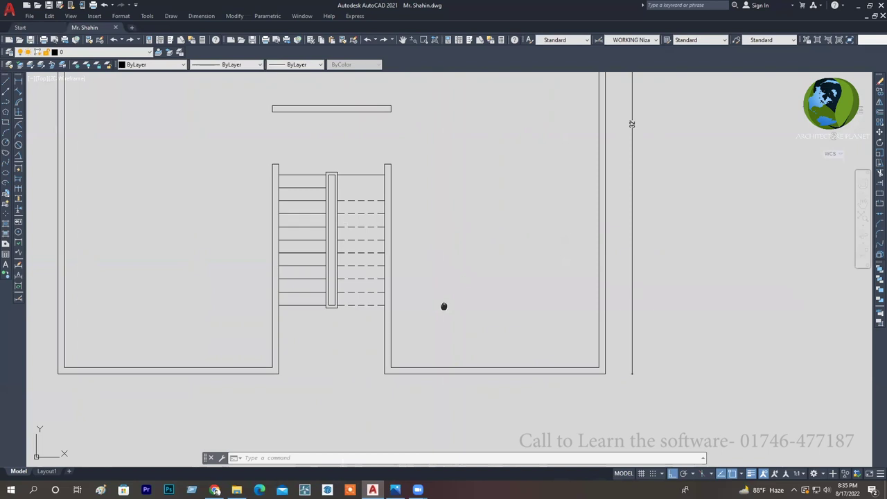
{"action": "middle_click_drag", "start_coordinate": [443, 305], "coordinate": [472, 320]}
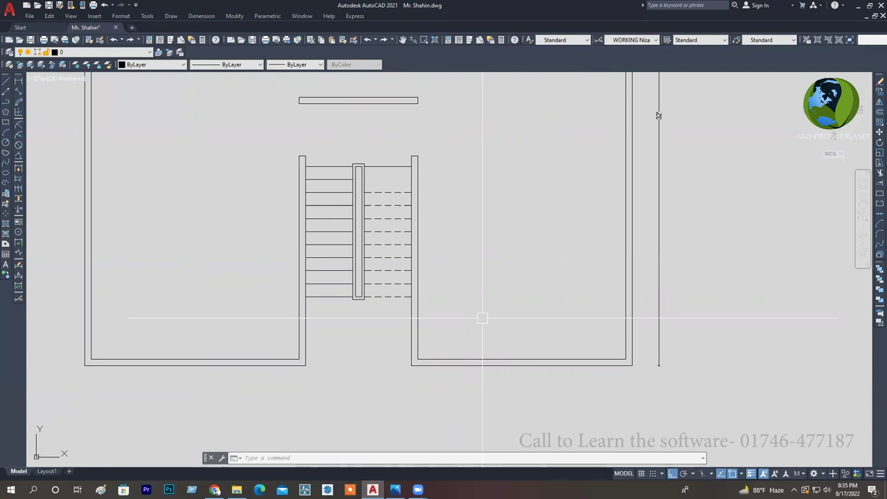
{"action": "middle_click_drag", "start_coordinate": [478, 257], "coordinate": [479, 330]}
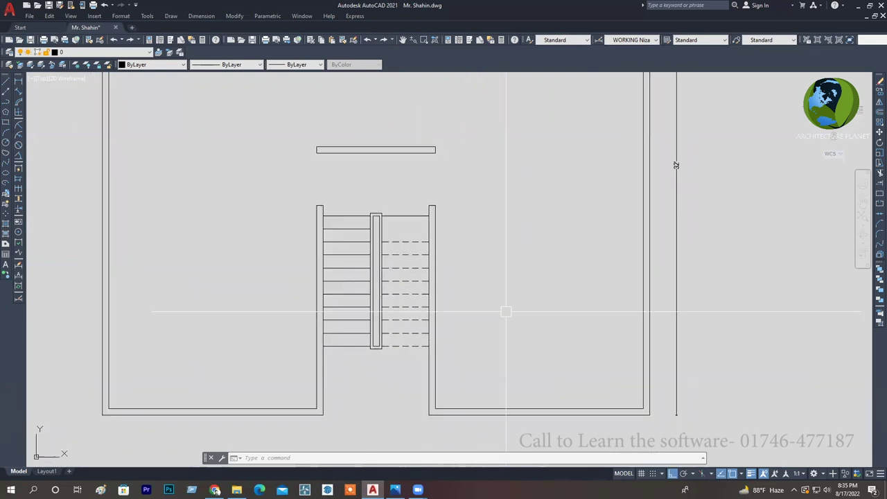
{"action": "middle_click_drag", "start_coordinate": [505, 309], "coordinate": [493, 269]}
{"action": "scroll", "coordinate": [475, 356], "scroll_direction": "up", "scroll_amount": 2}
{"action": "scroll", "coordinate": [463, 374], "scroll_direction": "up", "scroll_amount": 2}
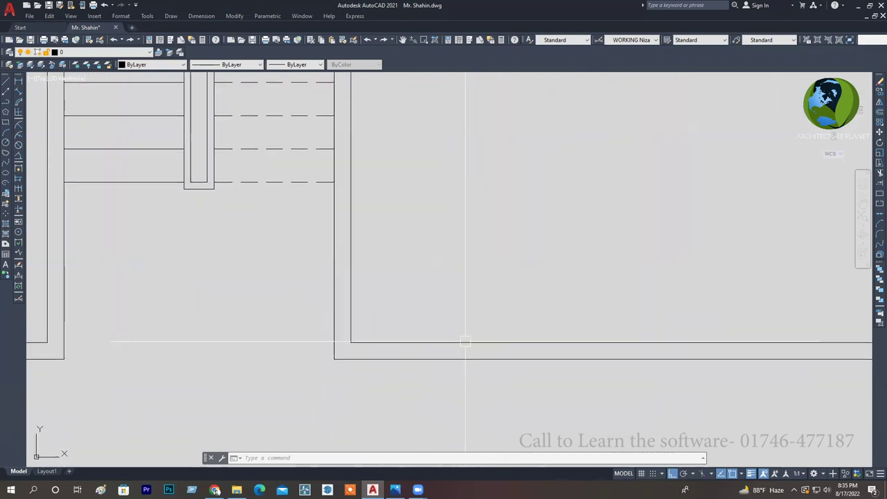
{"action": "key", "text": "Escape"}
{"action": "key", "text": "Escape"}
{"action": "key", "text": "Escape"}
{"action": "scroll", "coordinate": [402, 364], "scroll_direction": "down", "scroll_amount": 5}
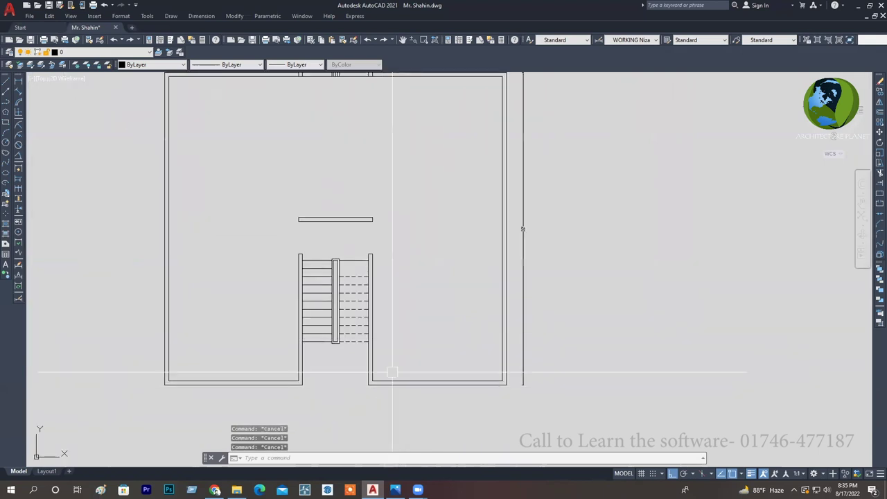
{"action": "scroll", "coordinate": [400, 367], "scroll_direction": "up", "scroll_amount": 2}
Offset the right room's bottom inner wall up 30, then that new line a further 5.
{"action": "middle_click_drag", "start_coordinate": [401, 368], "coordinate": [437, 356]}
{"action": "type", "text": "o"}
{"action": "key", "text": "Return"}
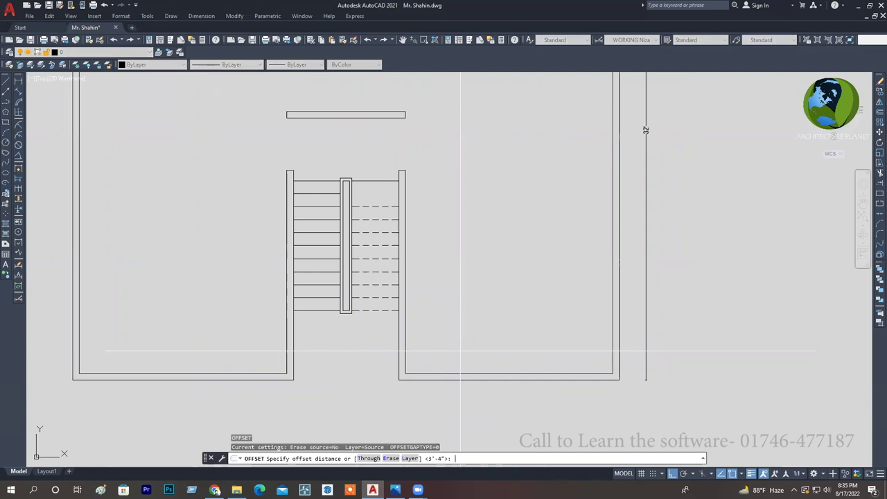
{"action": "key", "text": "Return"}
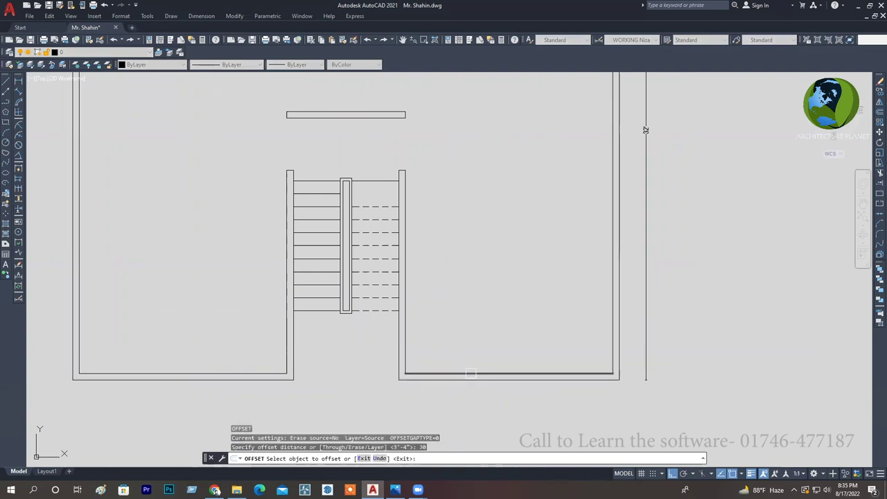
{"action": "left_click", "coordinate": [471, 373]}
{"action": "left_click", "coordinate": [488, 321]}
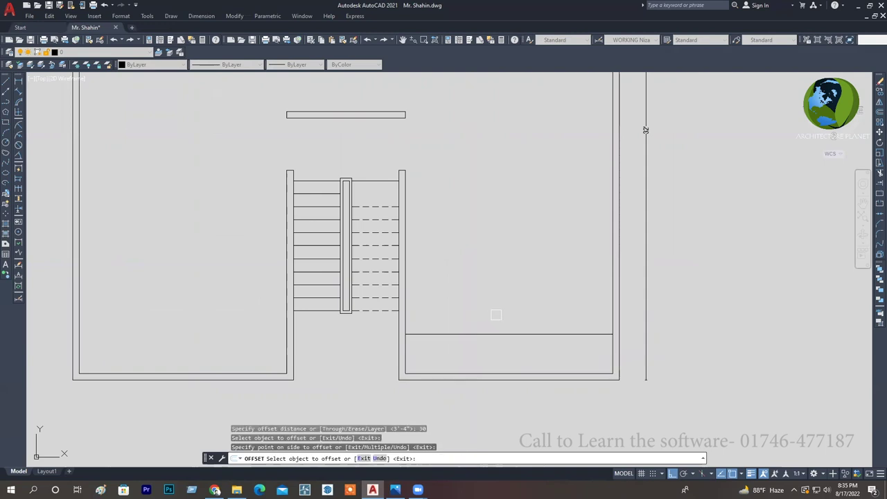
{"action": "key", "text": "Return"}
{"action": "key", "text": "Return"}
{"action": "type", "text": "5"}
{"action": "key", "text": "Return"}
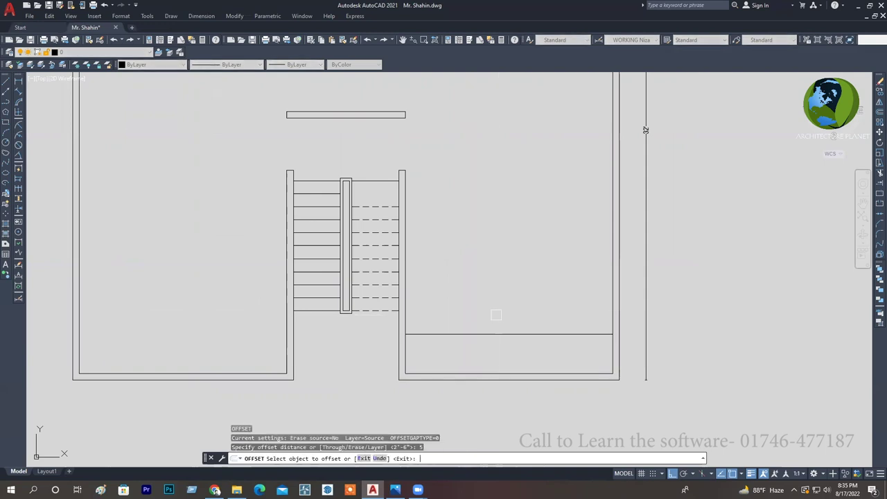
{"action": "left_click", "coordinate": [487, 334]}
{"action": "left_click", "coordinate": [498, 270]}
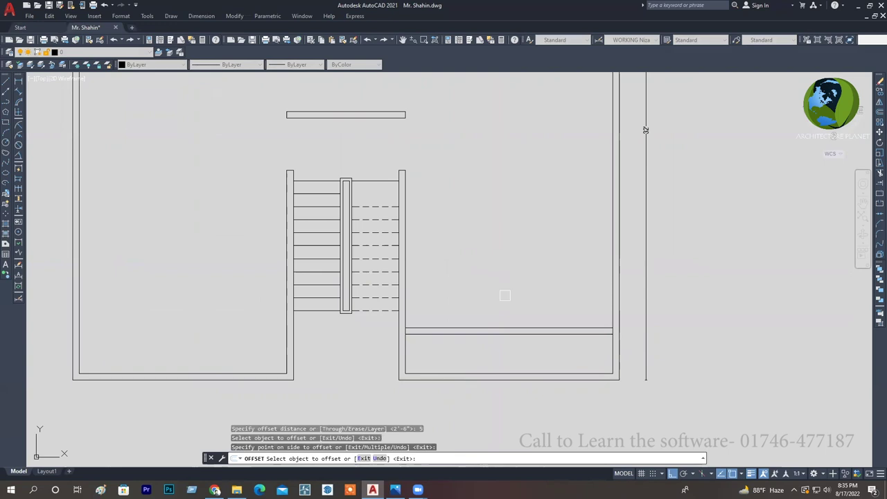
Offset the left room's bottom inner wall 2'-6" (30) upward.
{"action": "middle_click_drag", "start_coordinate": [502, 348], "coordinate": [544, 347]}
{"action": "scroll", "coordinate": [528, 353], "scroll_direction": "down", "scroll_amount": 1}
{"action": "scroll", "coordinate": [316, 341], "scroll_direction": "up", "scroll_amount": 1}
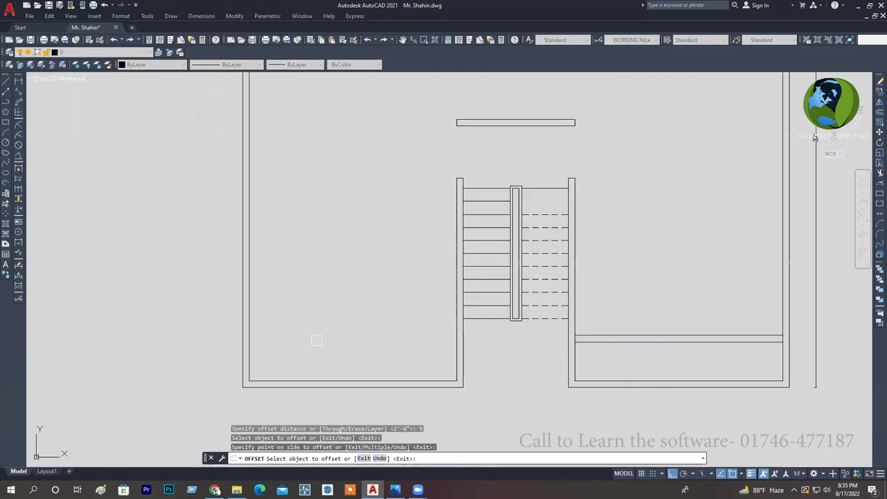
{"action": "key", "text": "Return"}
{"action": "key", "text": "Return"}
{"action": "type", "text": "30"}
{"action": "key", "text": "Return"}
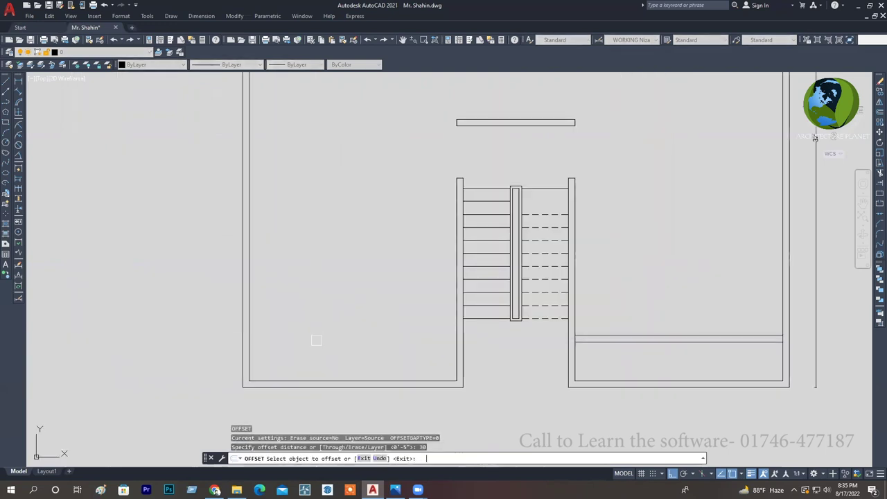
{"action": "left_click", "coordinate": [345, 381]}
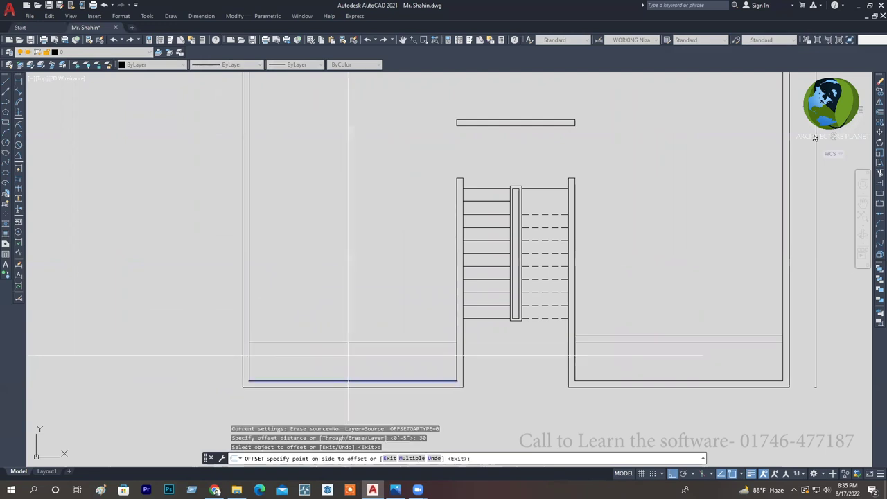
{"action": "key", "text": "Escape"}
{"action": "key", "text": "Return"}
{"action": "key", "text": "Return"}
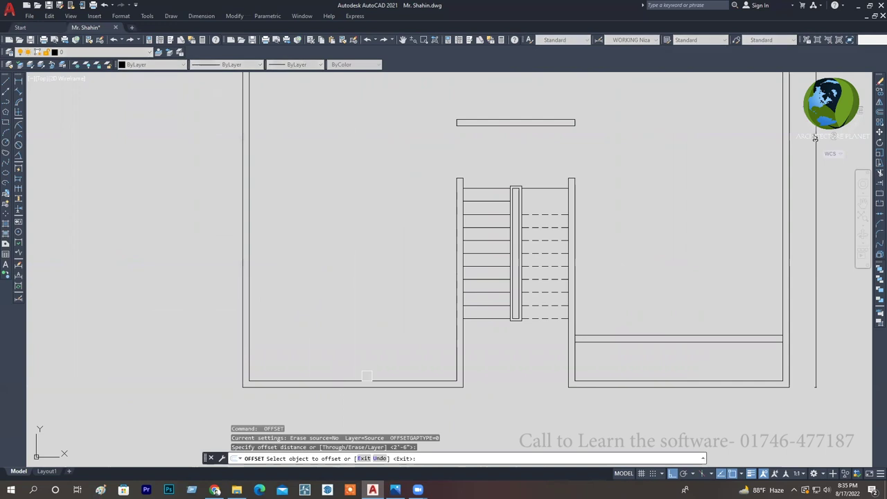
{"action": "left_click", "coordinate": [362, 378]}
{"action": "left_click", "coordinate": [388, 317]}
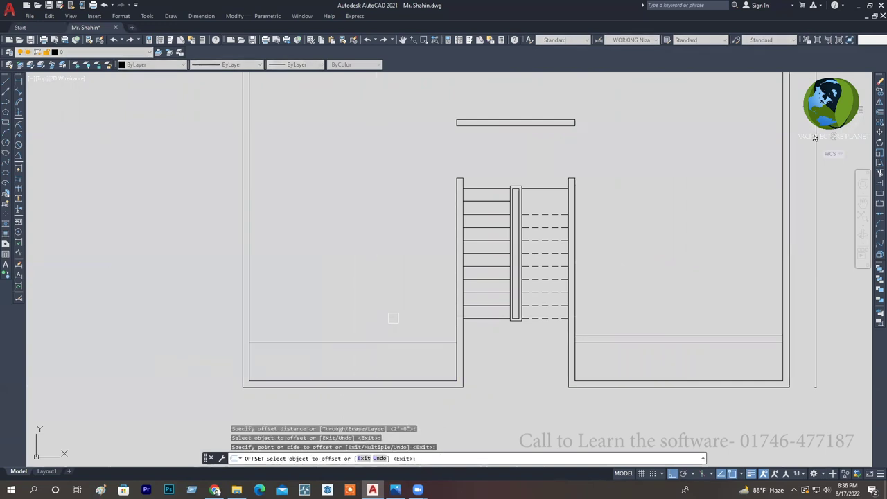
{"action": "key", "text": "Escape"}
{"action": "key", "text": "Escape"}
{"action": "key", "text": "Escape"}
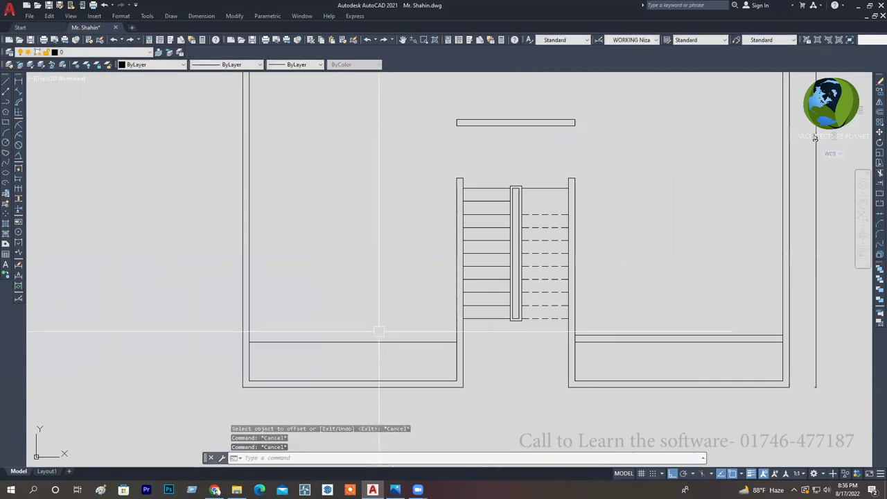
Offset the new left-room line a further 5 to complete its double partition.
{"action": "type", "text": "o"}
{"action": "key", "text": "Return"}
{"action": "type", "text": "5"}
{"action": "key", "text": "Return"}
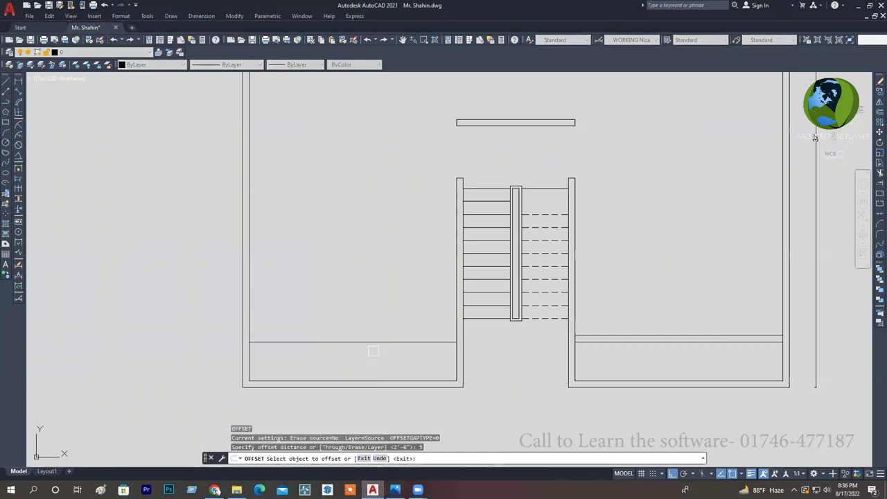
{"action": "left_click", "coordinate": [375, 341]}
{"action": "left_click", "coordinate": [390, 295]}
{"action": "key", "text": "Escape"}
{"action": "key", "text": "Escape"}
{"action": "key", "text": "Escape"}
{"action": "middle_click_drag", "start_coordinate": [433, 357], "coordinate": [175, 325]}
{"action": "middle_click_drag", "start_coordinate": [396, 269], "coordinate": [439, 312]}
{"action": "scroll", "coordinate": [420, 228], "scroll_direction": "down", "scroll_amount": 2}
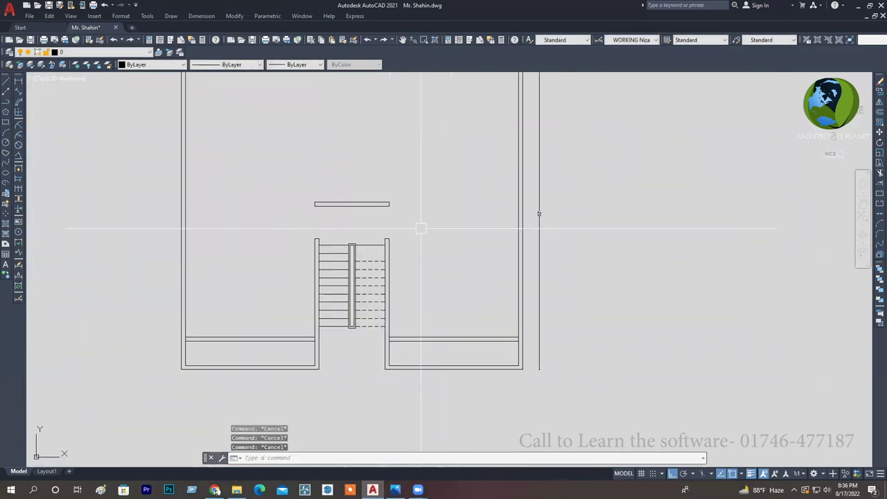
{"action": "middle_click_drag", "start_coordinate": [305, 358], "coordinate": [286, 368]}
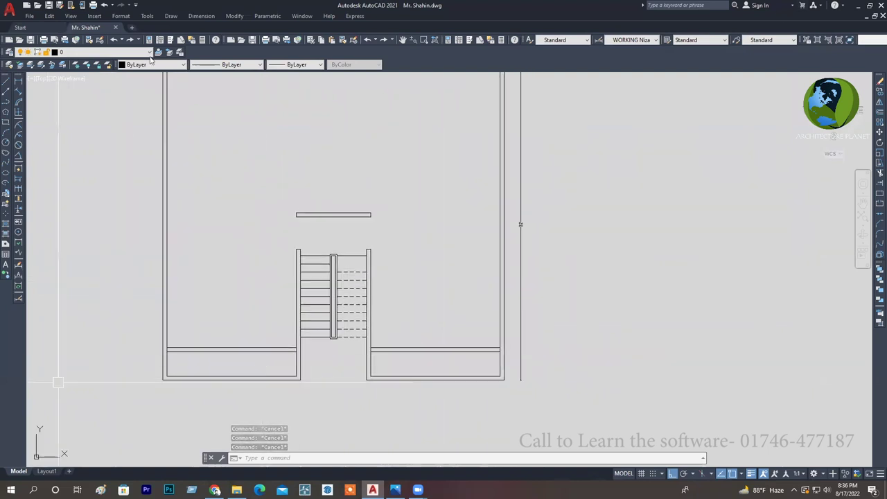
{"action": "middle_click_drag", "start_coordinate": [491, 302], "coordinate": [507, 303]}
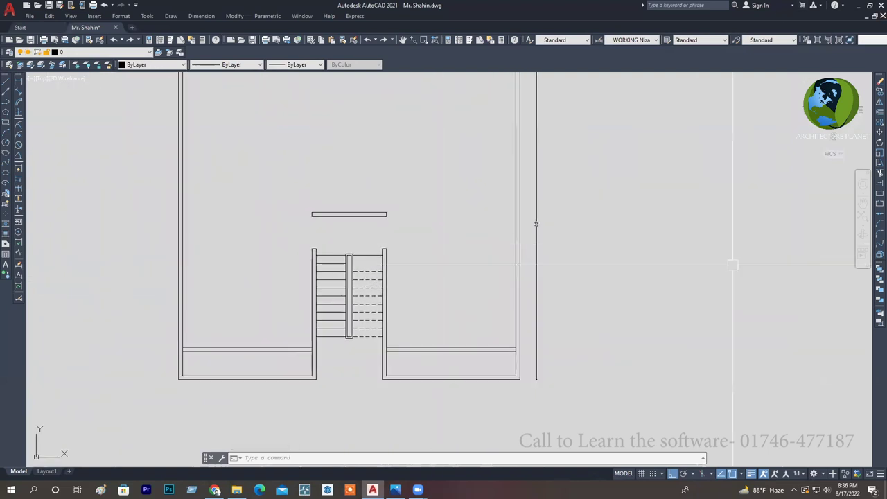
Start a horizontal linear dimension across the stair area, then cancel it.
{"action": "left_click", "coordinate": [19, 84]}
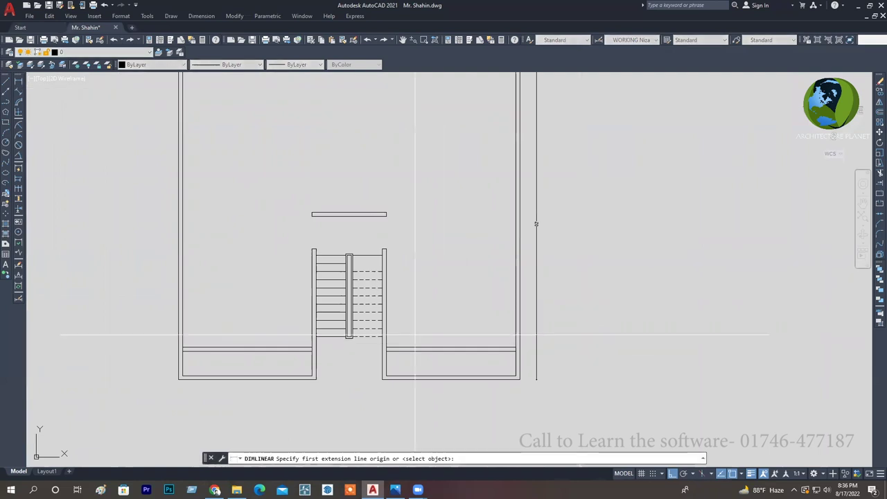
{"action": "left_click", "coordinate": [385, 329]}
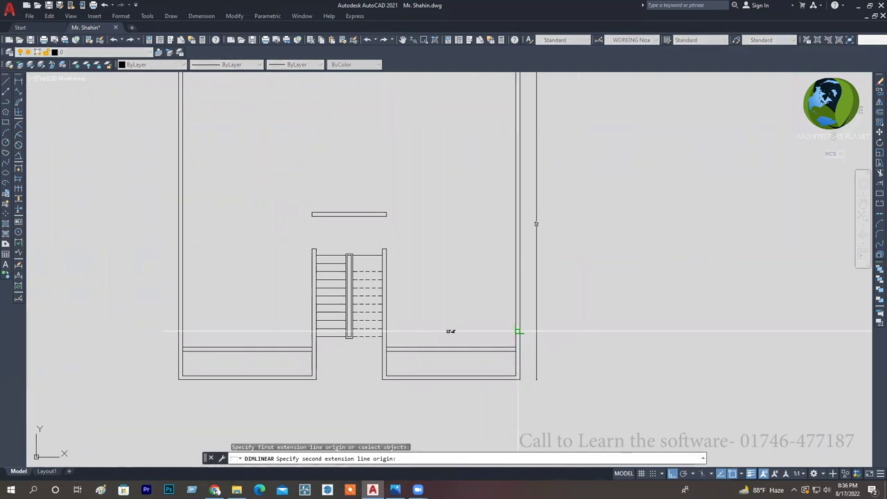
{"action": "left_click", "coordinate": [518, 330]}
{"action": "scroll", "coordinate": [432, 330], "scroll_direction": "up", "scroll_amount": 1}
{"action": "scroll", "coordinate": [432, 330], "scroll_direction": "up", "scroll_amount": 2}
{"action": "scroll", "coordinate": [486, 328], "scroll_direction": "down", "scroll_amount": 1}
{"action": "scroll", "coordinate": [486, 328], "scroll_direction": "down", "scroll_amount": 1}
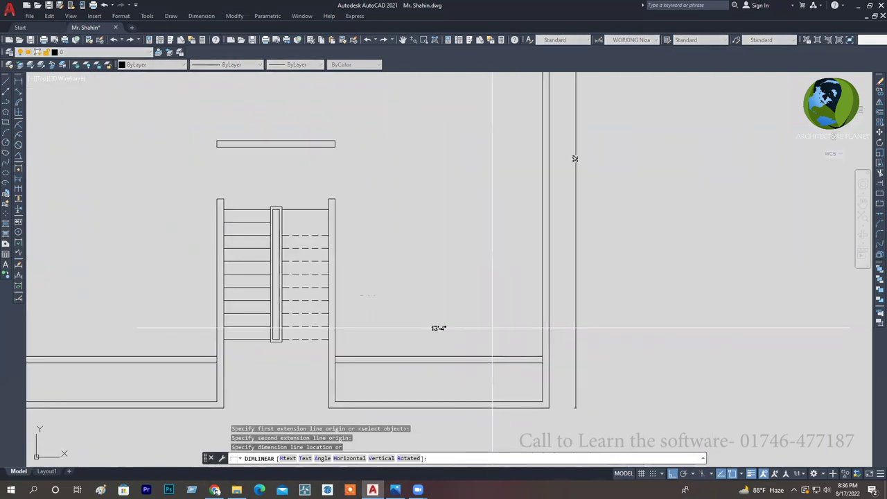
{"action": "middle_click_drag", "start_coordinate": [483, 328], "coordinate": [537, 327]}
{"action": "key", "text": "Escape"}
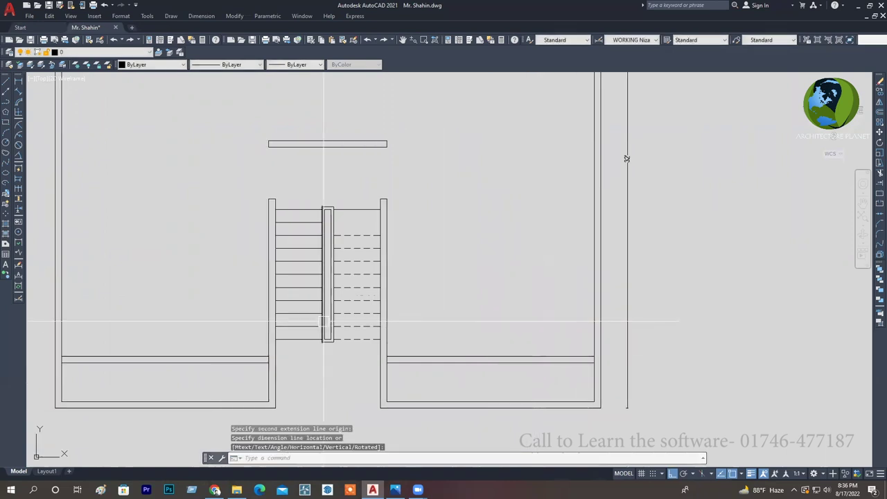
{"action": "middle_click_drag", "start_coordinate": [282, 325], "coordinate": [510, 325]}
Place a trial 13'-4" horizontal dimension across the stair area, then erase it.
{"action": "key", "text": "Return"}
{"action": "left_click", "coordinate": [496, 320]}
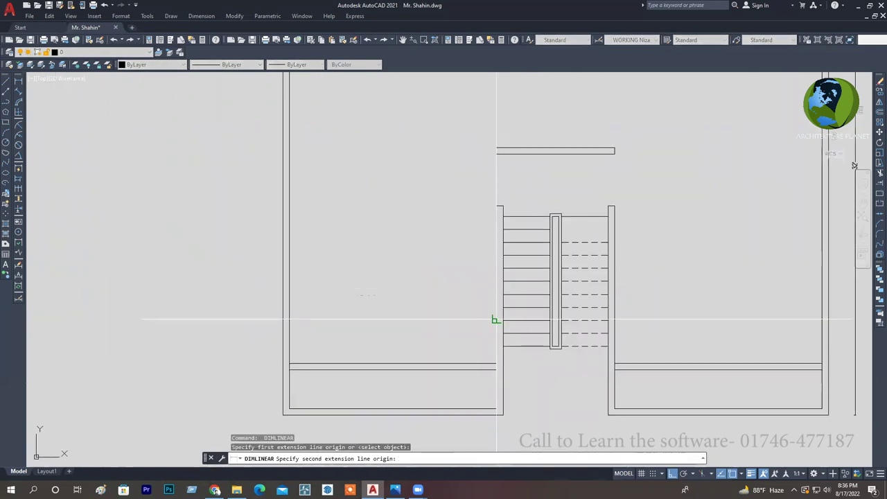
{"action": "left_click", "coordinate": [287, 321]}
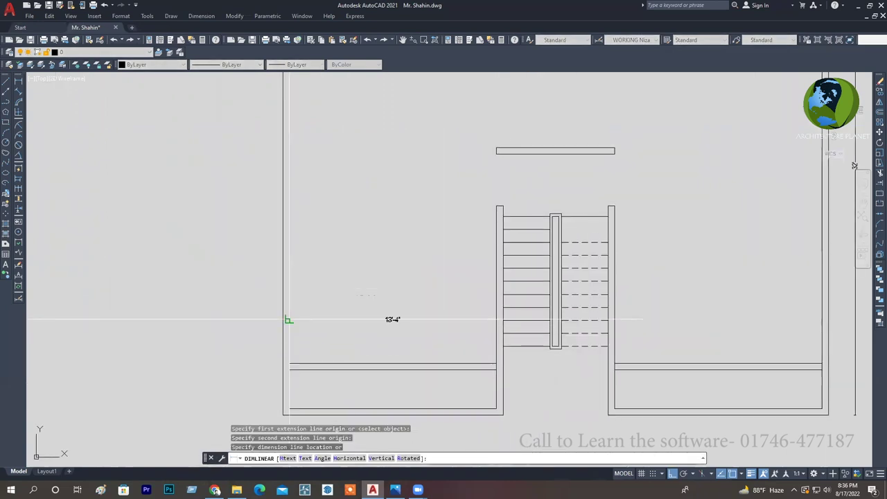
{"action": "left_click", "coordinate": [359, 329]}
{"action": "scroll", "coordinate": [397, 343], "scroll_direction": "up", "scroll_amount": 4}
{"action": "key", "text": "Escape"}
{"action": "left_click", "coordinate": [408, 333]}
{"action": "left_click", "coordinate": [347, 281]}
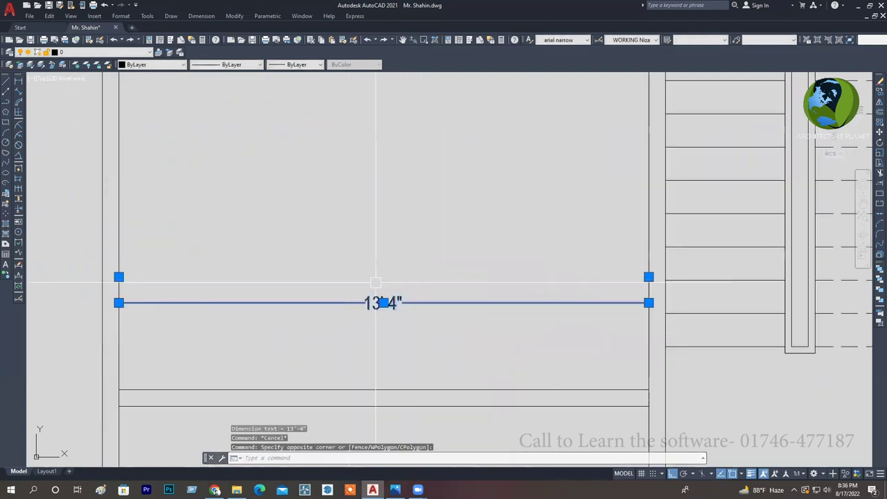
{"action": "scroll", "coordinate": [326, 293], "scroll_direction": "down", "scroll_amount": 4}
{"action": "key", "text": "Delete"}
{"action": "scroll", "coordinate": [568, 346], "scroll_direction": "down", "scroll_amount": 2}
{"action": "scroll", "coordinate": [499, 326], "scroll_direction": "up", "scroll_amount": 2}
{"action": "key", "text": "Escape"}
{"action": "key", "text": "Escape"}
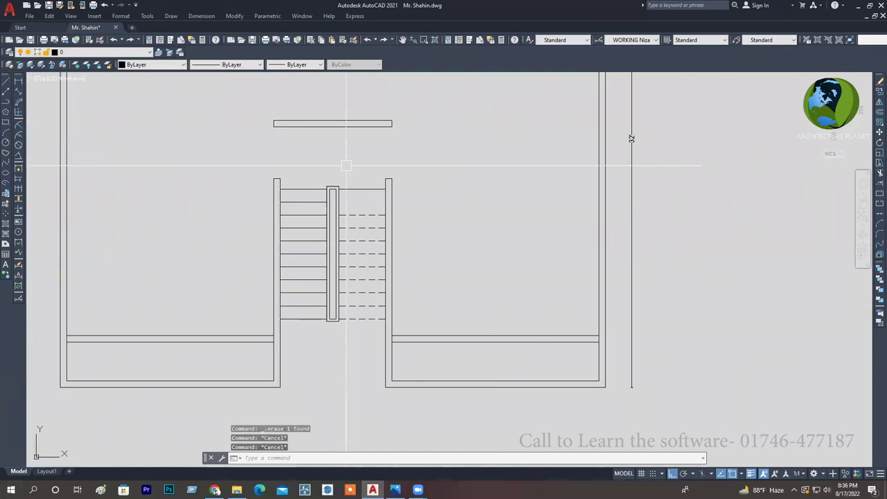
Add a trial 10'-1" vertical dimension beside the stair's right edge, then delete it.
{"action": "left_click", "coordinate": [19, 80]}
{"action": "left_click", "coordinate": [391, 179]}
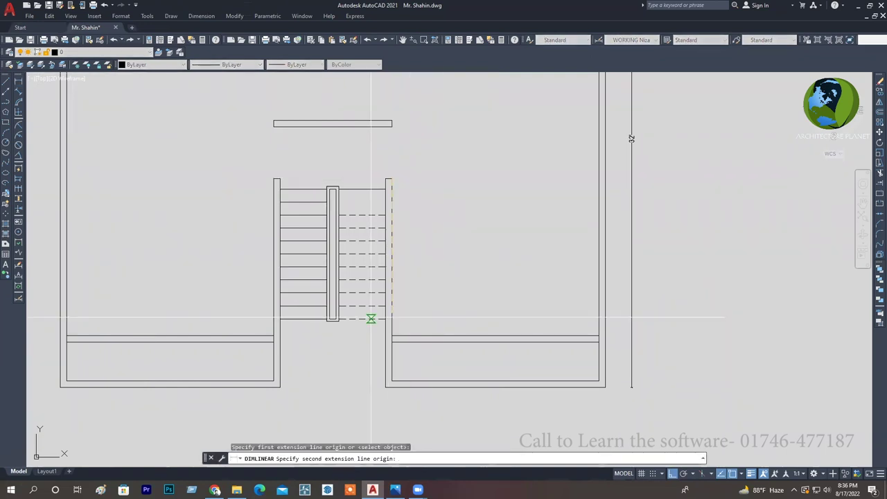
{"action": "left_click", "coordinate": [392, 337]}
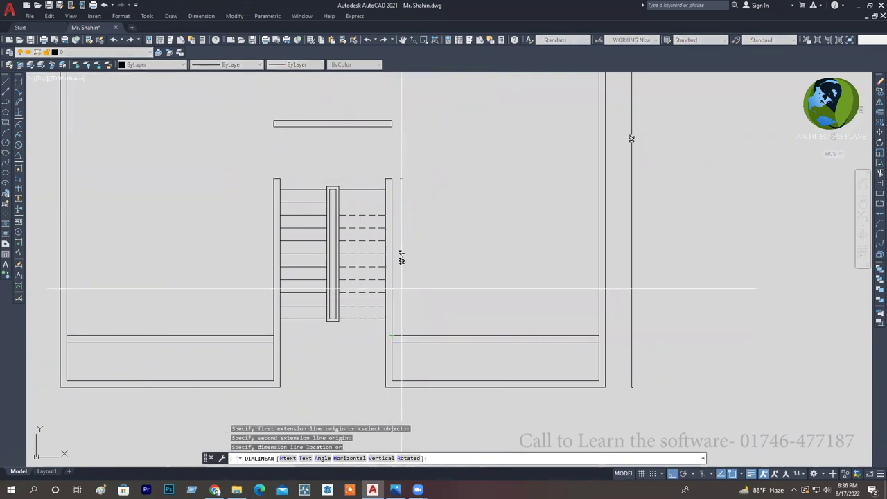
{"action": "left_click", "coordinate": [397, 257]}
{"action": "scroll", "coordinate": [400, 257], "scroll_direction": "up", "scroll_amount": 5}
{"action": "scroll", "coordinate": [365, 271], "scroll_direction": "down", "scroll_amount": 5}
{"action": "scroll", "coordinate": [409, 298], "scroll_direction": "down", "scroll_amount": 2}
{"action": "left_click", "coordinate": [413, 301]}
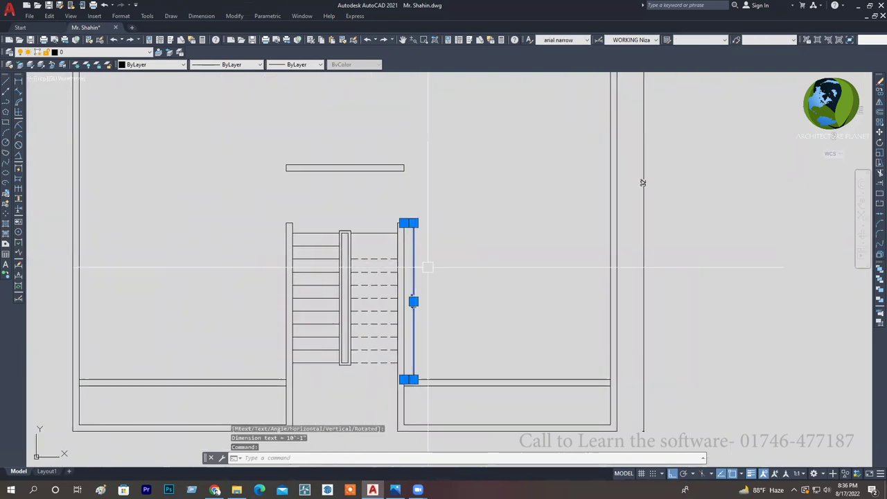
{"action": "key", "text": "Delete"}
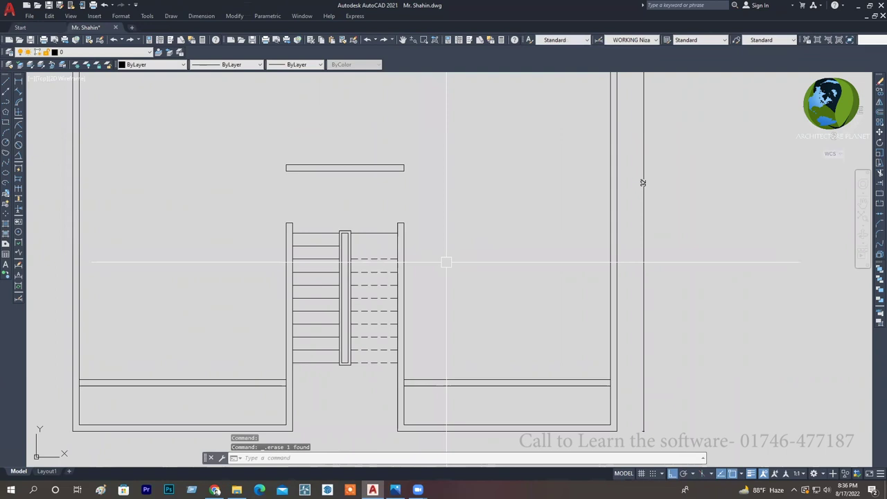
{"action": "key", "text": "ctrl+s"}
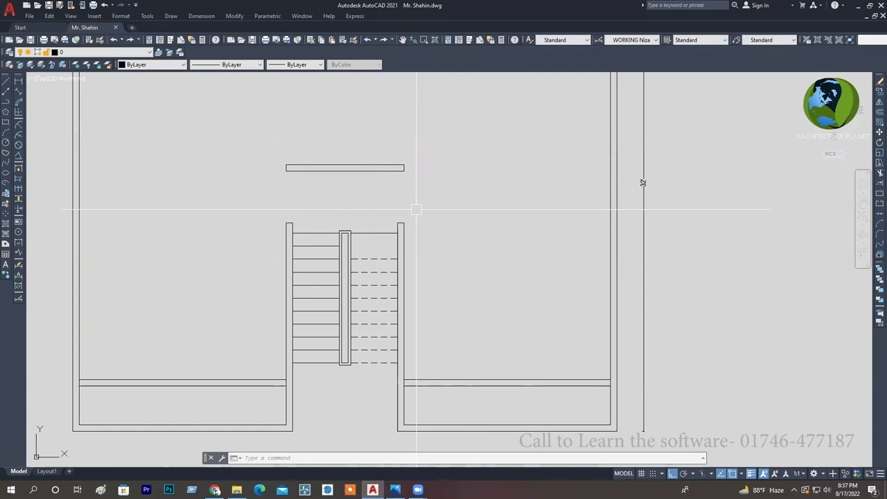
{"action": "middle_click_drag", "start_coordinate": [416, 209], "coordinate": [416, 287]}
{"action": "scroll", "coordinate": [409, 256], "scroll_direction": "down", "scroll_amount": 2}
{"action": "mouse_move", "coordinate": [405, 256]}
{"action": "middle_mouse_down"}
{"action": "mouse_move", "coordinate": [406, 278]}
{"action": "mouse_move", "coordinate": [418, 261]}
{"action": "middle_mouse_up"}
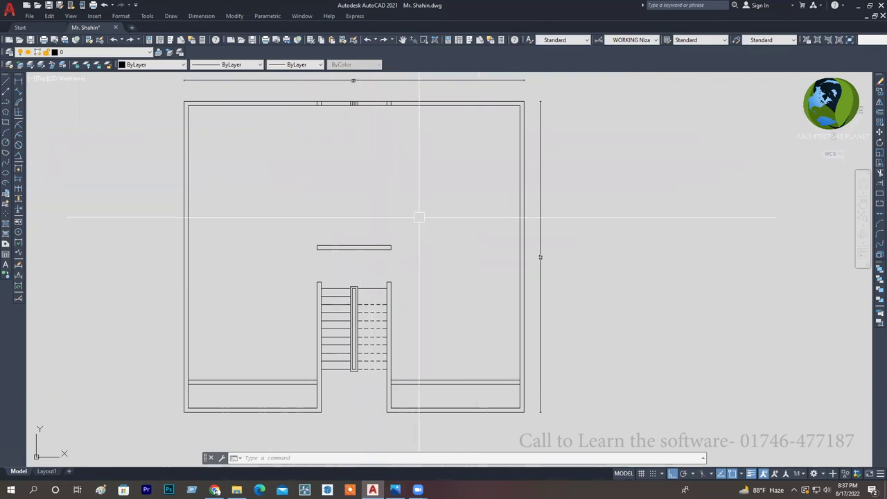
{"action": "middle_click_drag", "start_coordinate": [417, 214], "coordinate": [370, 206]}
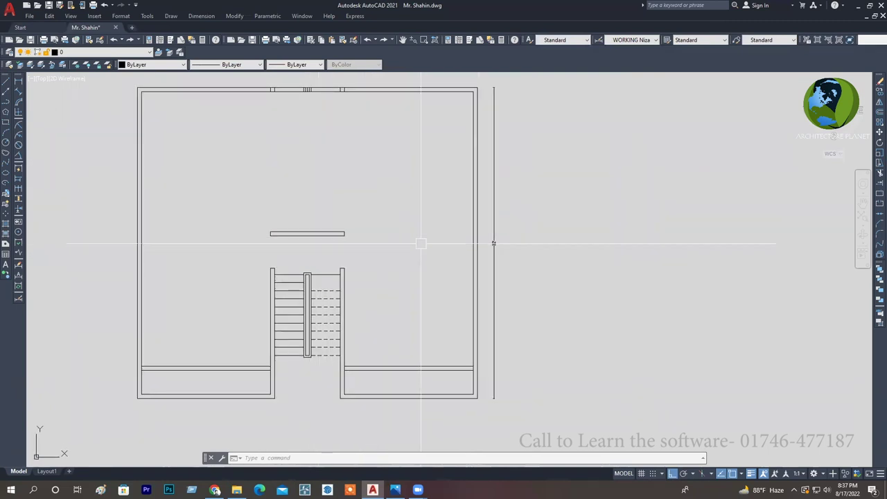
{"action": "middle_click_drag", "start_coordinate": [421, 244], "coordinate": [425, 238]}
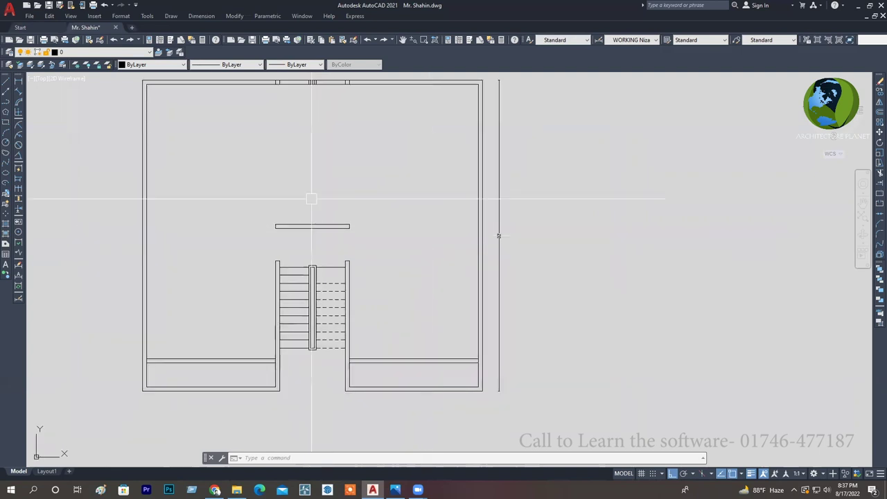
{"action": "middle_click_drag", "start_coordinate": [311, 207], "coordinate": [329, 213]}
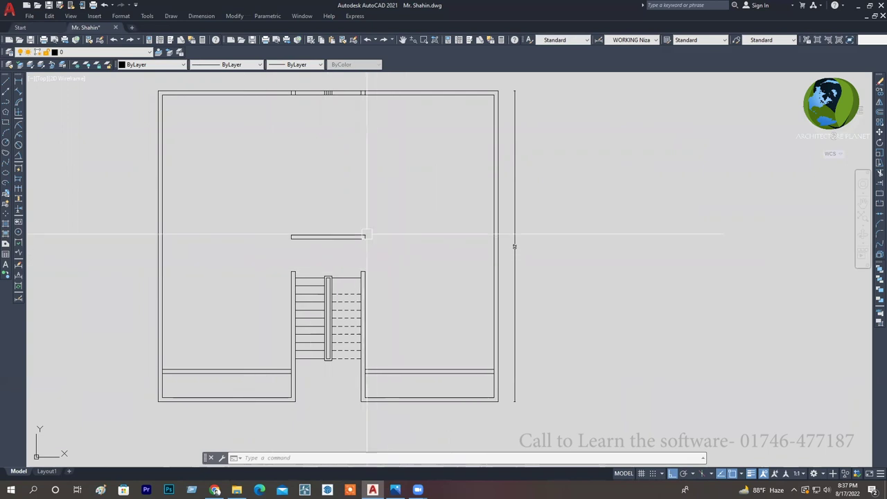
{"action": "scroll", "coordinate": [321, 250], "scroll_direction": "up", "scroll_amount": 4}
{"action": "middle_click_drag", "start_coordinate": [361, 257], "coordinate": [341, 253]}
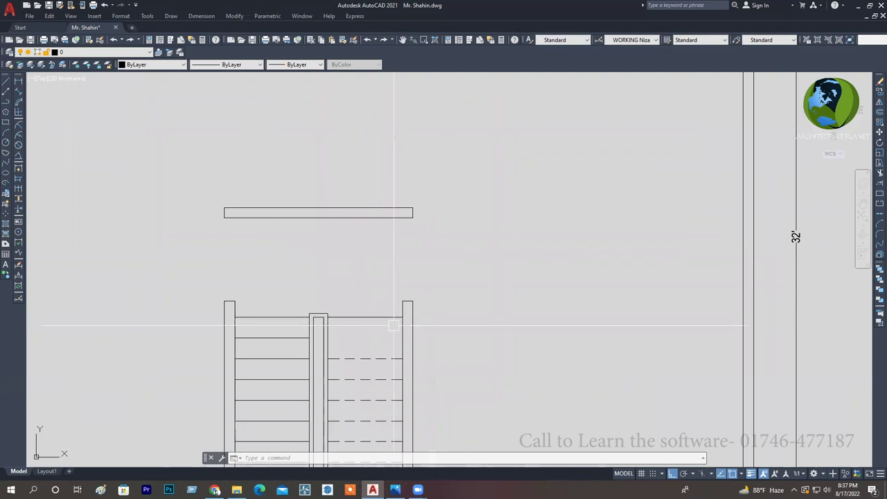
Identify the bar's top and bottom edges and the right post lines above the stair.
{"action": "type", "text": "s"}
{"action": "key", "text": "Return"}
{"action": "key", "text": "Escape"}
{"action": "key", "text": "Escape"}
{"action": "key", "text": "Escape"}
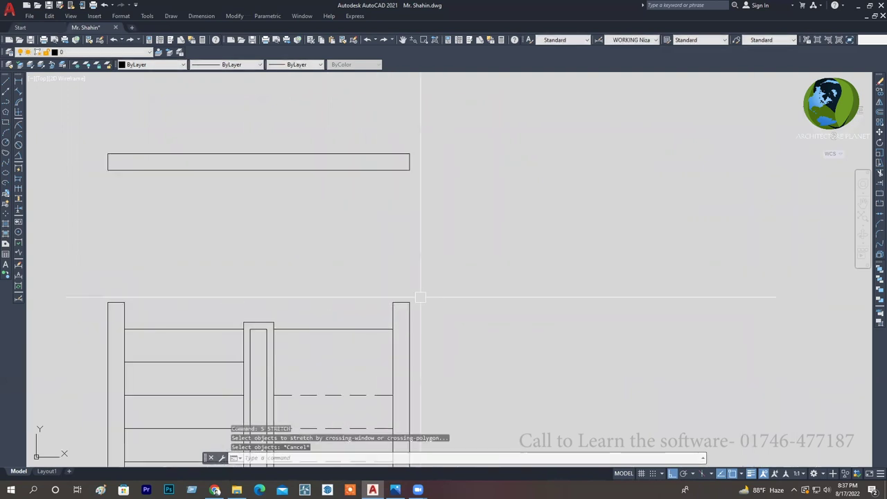
{"action": "scroll", "coordinate": [415, 302], "scroll_direction": "up", "scroll_amount": 4}
{"action": "scroll", "coordinate": [419, 312], "scroll_direction": "down", "scroll_amount": 4}
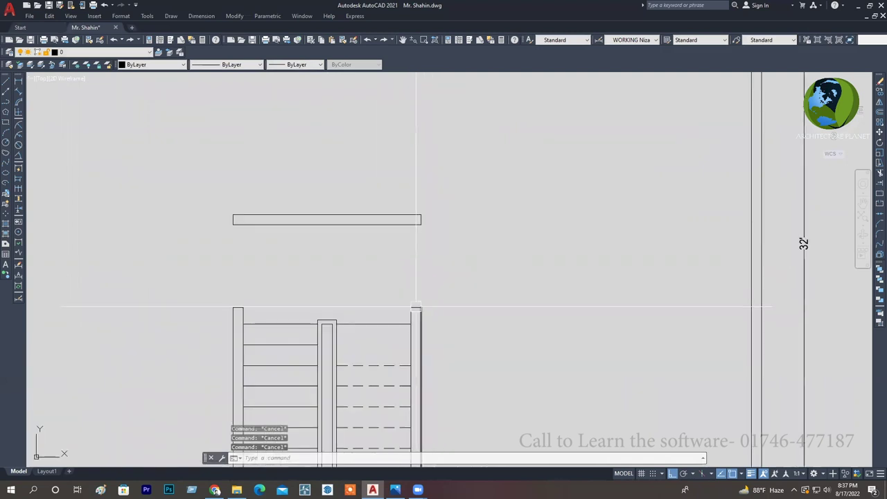
{"action": "scroll", "coordinate": [424, 316], "scroll_direction": "up", "scroll_amount": 2}
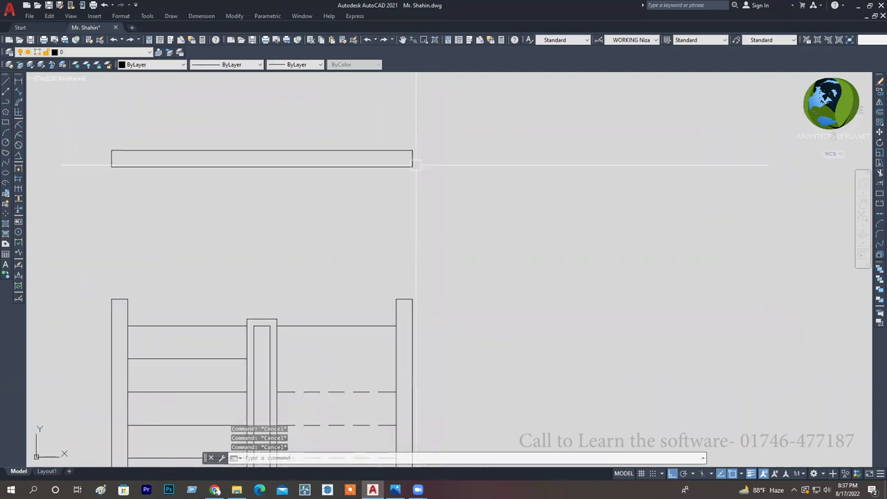
{"action": "left_click", "coordinate": [398, 151]}
{"action": "left_click", "coordinate": [412, 323]}
{"action": "key", "text": "Escape"}
{"action": "left_click", "coordinate": [396, 312]}
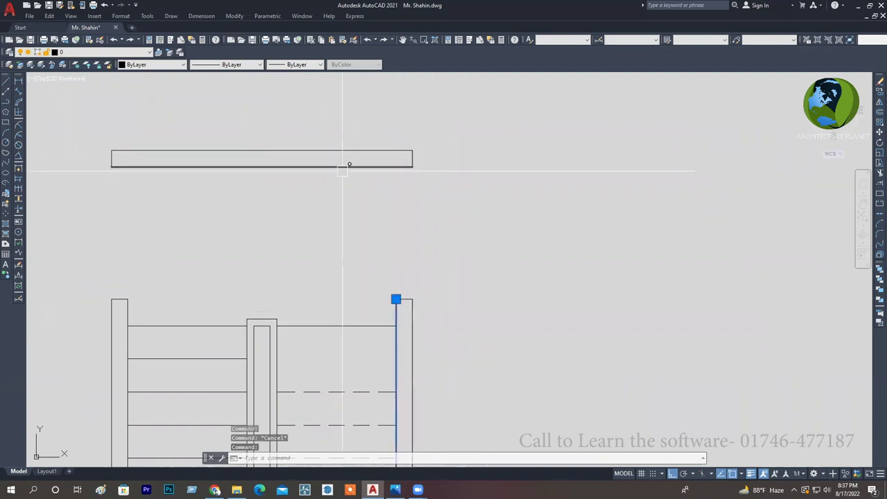
{"action": "left_click", "coordinate": [342, 168]}
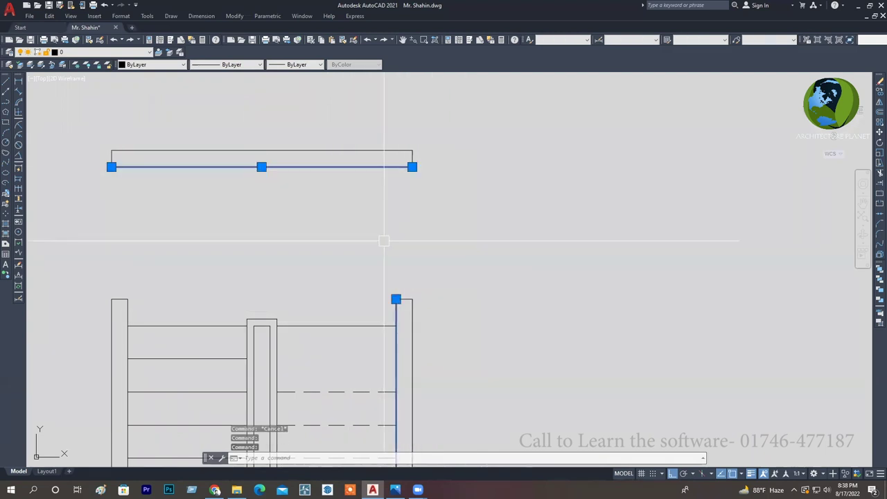
{"action": "key", "text": "Escape"}
Fillet the post edges to the bar's top and bottom edges, squaring the enclosure corners.
{"action": "type", "text": "f"}
{"action": "key", "text": "Return"}
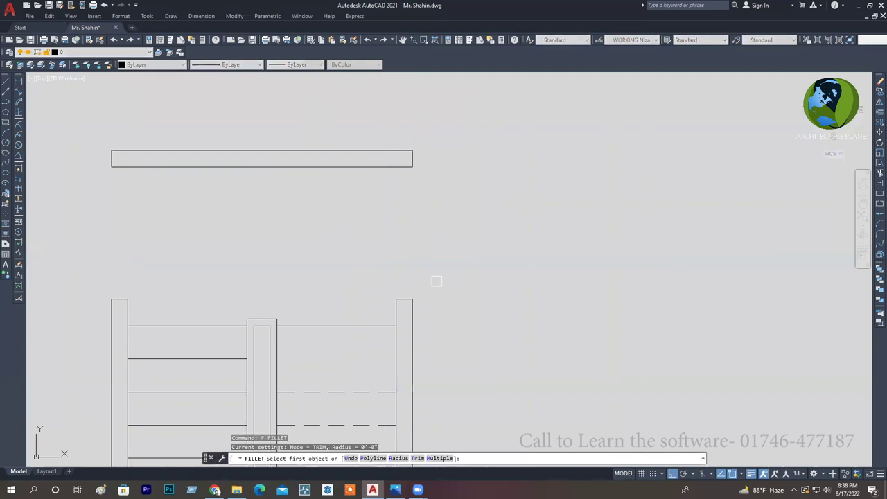
{"action": "left_click", "coordinate": [410, 330]}
{"action": "left_click", "coordinate": [371, 151]}
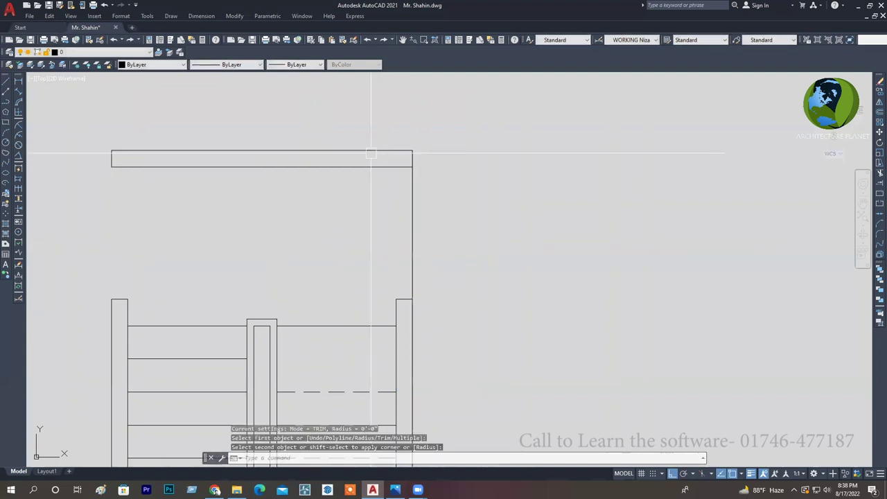
{"action": "key", "text": "Return"}
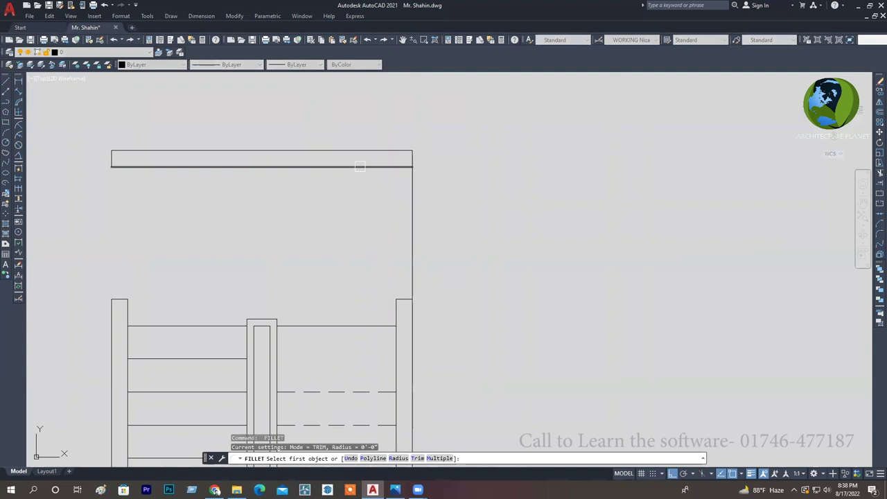
{"action": "left_click", "coordinate": [352, 167]}
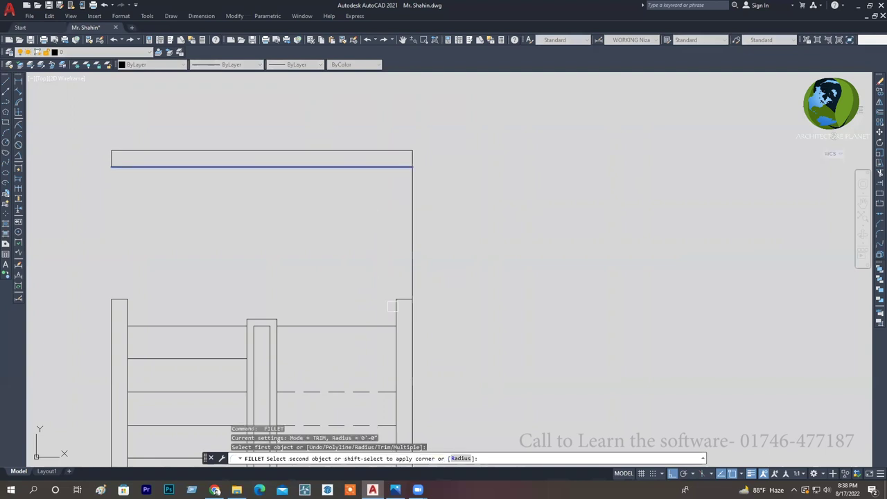
{"action": "left_click", "coordinate": [395, 316]}
{"action": "middle_click_drag", "start_coordinate": [337, 247], "coordinate": [445, 228]}
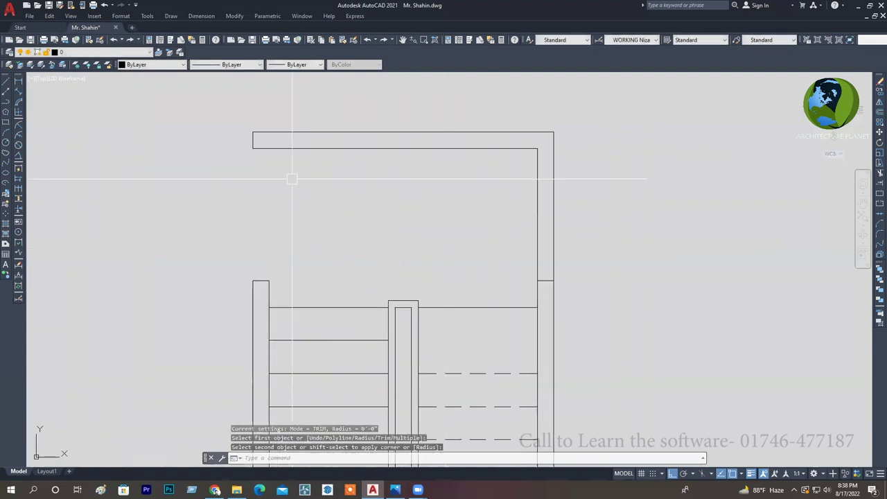
{"action": "key", "text": "Return"}
{"action": "left_click", "coordinate": [271, 151]}
{"action": "left_click", "coordinate": [267, 298]}
Erase the two short end lines on the left and right walls.
{"action": "key", "text": "Escape"}
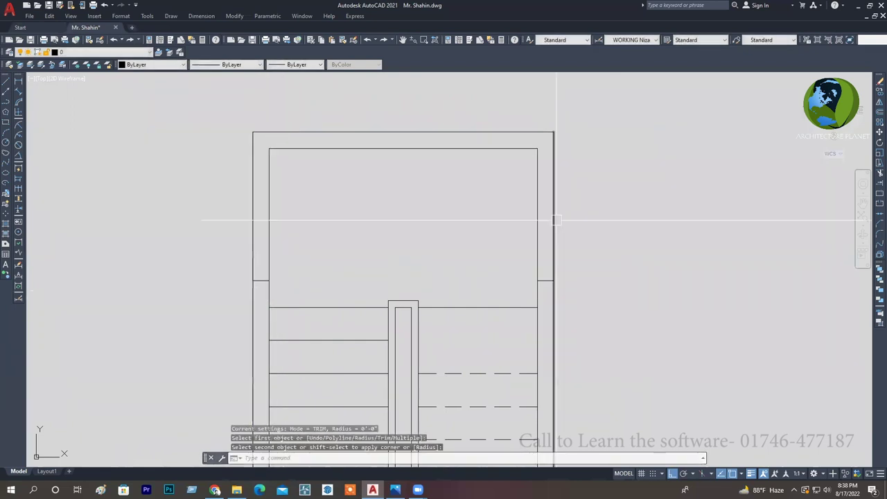
{"action": "key", "text": "Escape"}
{"action": "left_click", "coordinate": [260, 281]}
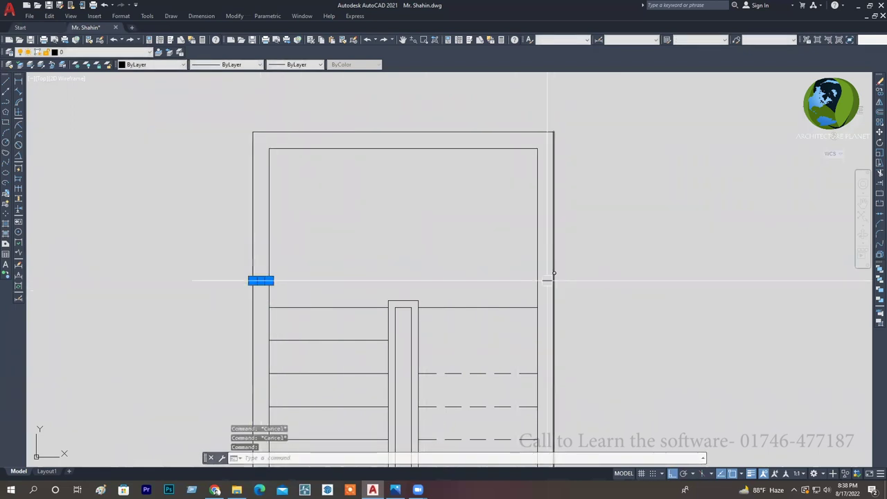
{"action": "left_click", "coordinate": [546, 280]}
{"action": "key", "text": "Delete"}
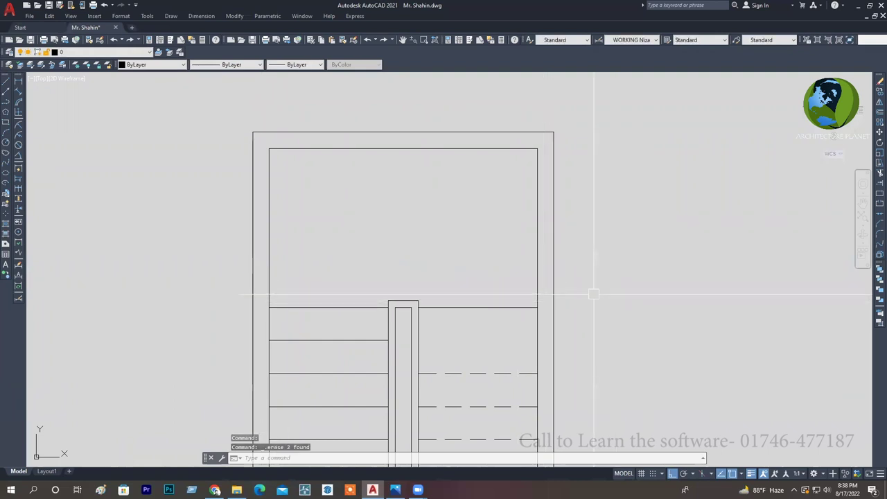
Save, then draw a vertical line rising straight up from the top inner wall.
{"action": "middle_click_drag", "start_coordinate": [457, 207], "coordinate": [409, 245]}
{"action": "key", "text": "ctrl+s"}
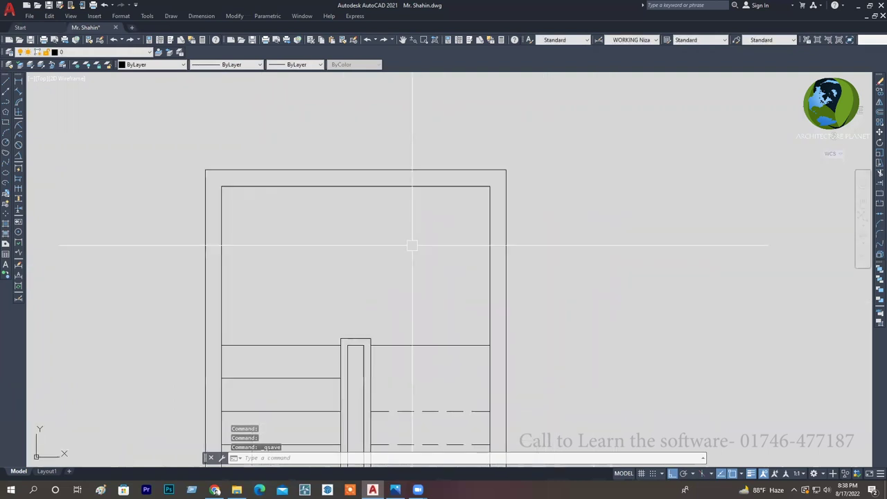
{"action": "type", "text": "l"}
{"action": "key", "text": "Return"}
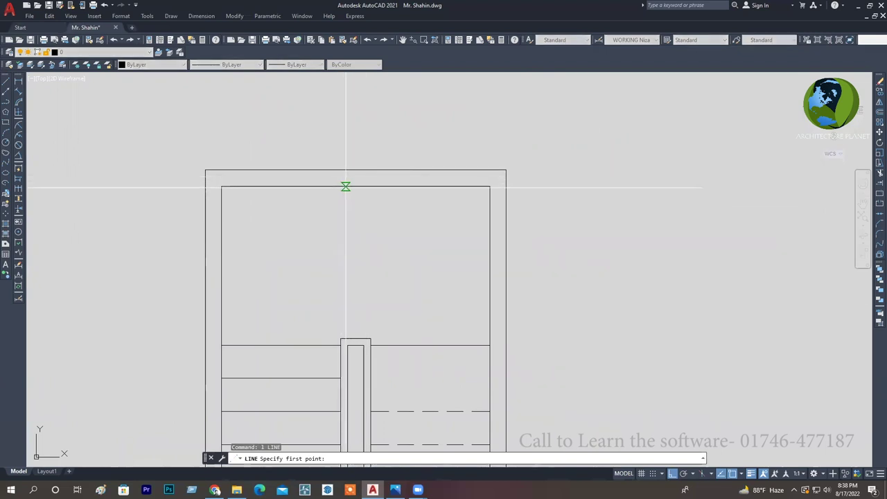
{"action": "left_click", "coordinate": [353, 187]}
{"action": "middle_click_drag", "start_coordinate": [358, 148], "coordinate": [386, 213]}
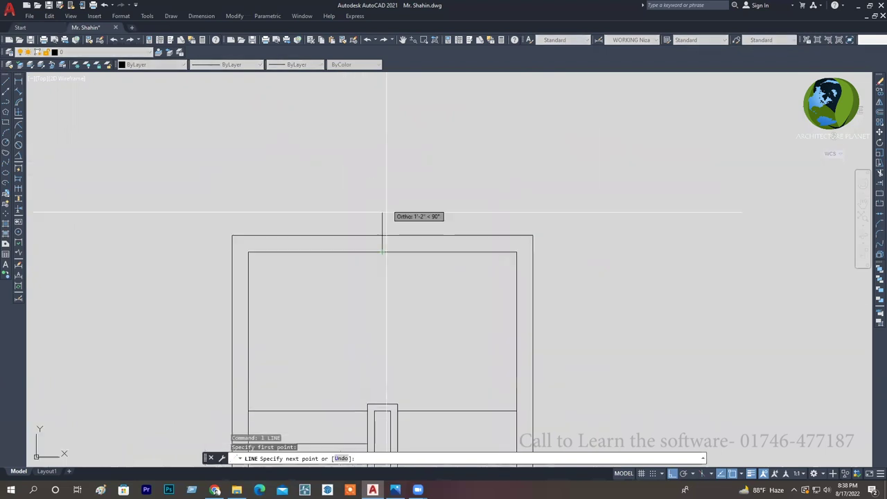
{"action": "left_click", "coordinate": [385, 169]}
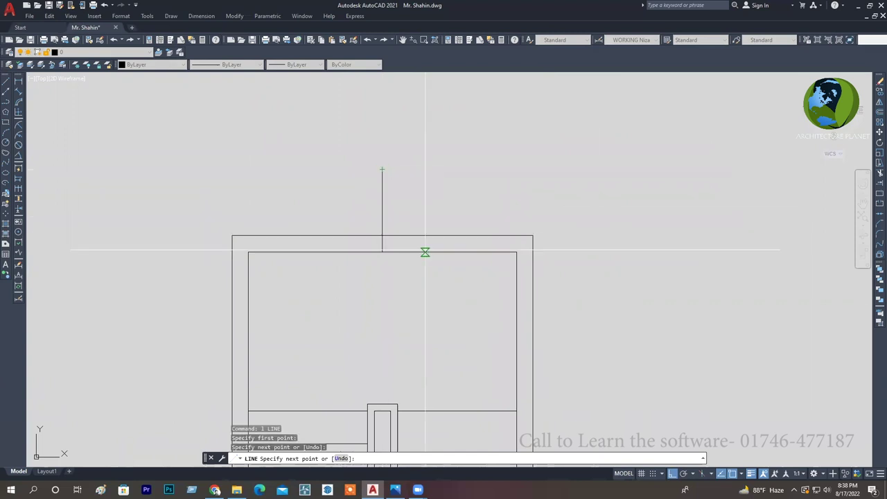
{"action": "key", "text": "Escape"}
{"action": "key", "text": "Escape"}
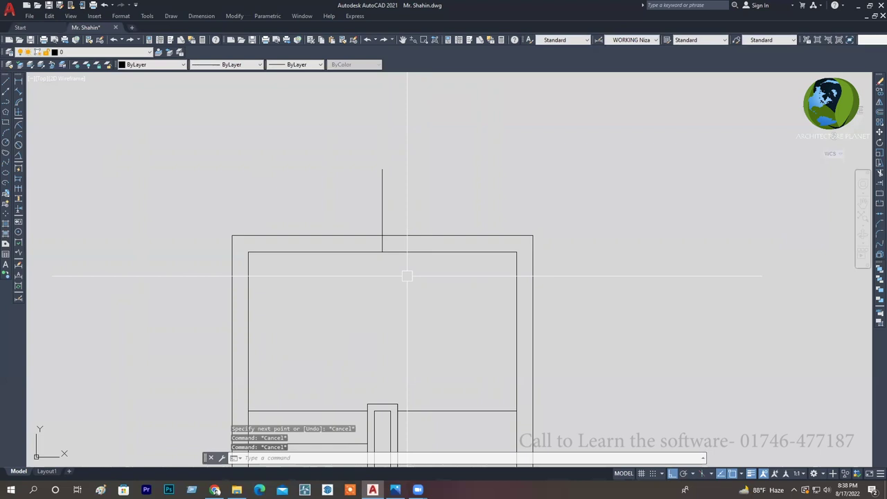
{"action": "type", "text": "o"}
{"action": "key", "text": "Return"}
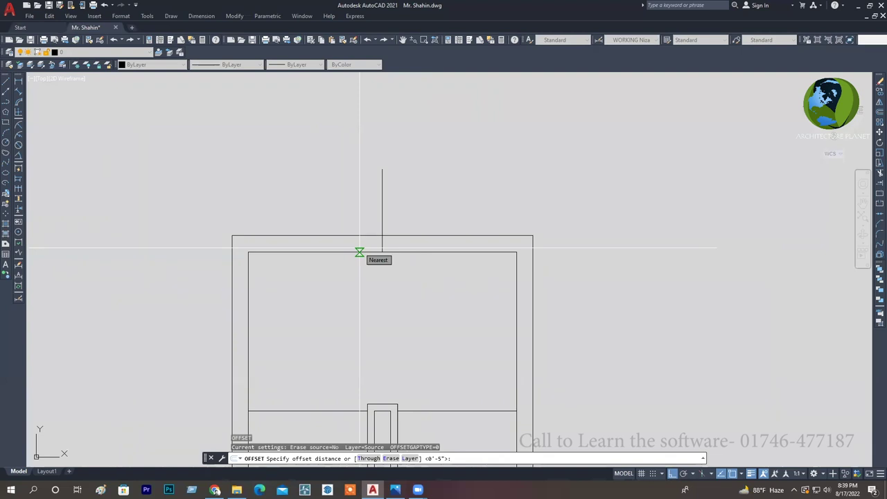
Offset the vertical guide line 30 to the right and to the left.
{"action": "key", "text": "Return"}
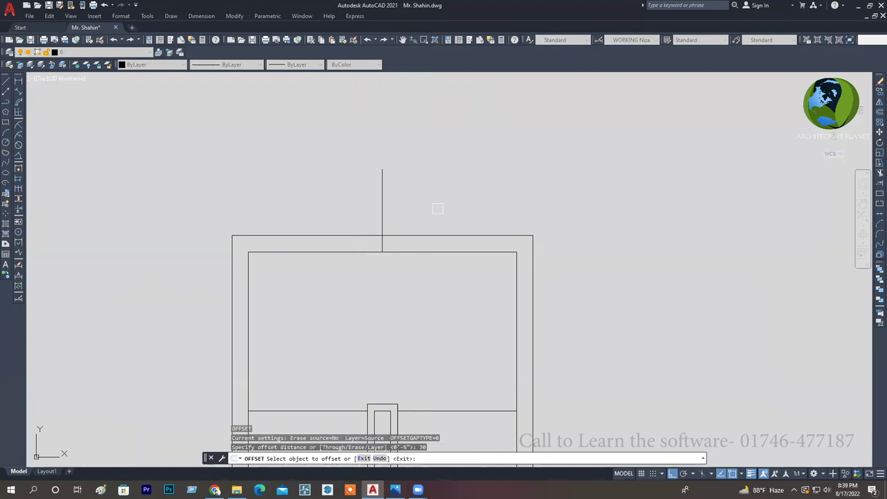
{"action": "left_click", "coordinate": [381, 200]}
{"action": "left_click", "coordinate": [555, 202]}
{"action": "left_click", "coordinate": [382, 204]}
{"action": "left_click", "coordinate": [367, 197]}
{"action": "scroll", "coordinate": [423, 250], "scroll_direction": "down", "scroll_amount": 1}
{"action": "scroll", "coordinate": [416, 271], "scroll_direction": "down", "scroll_amount": 2}
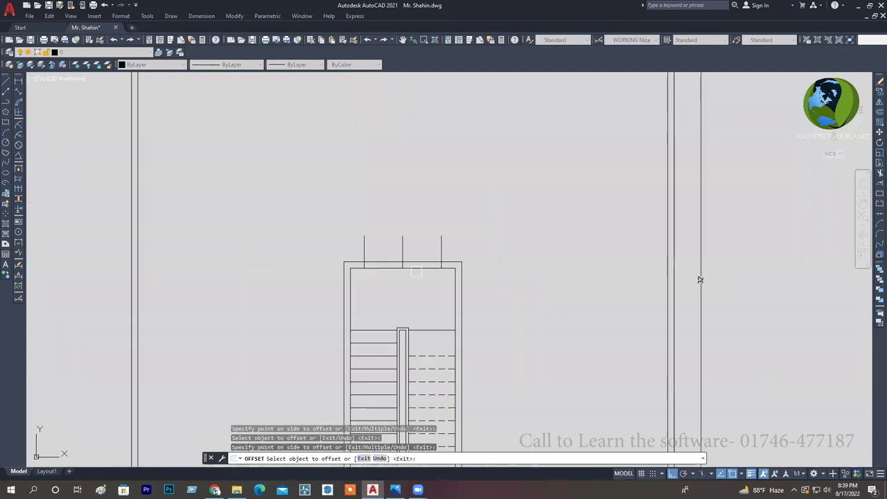
{"action": "scroll", "coordinate": [423, 212], "scroll_direction": "up", "scroll_amount": 2}
{"action": "scroll", "coordinate": [424, 211], "scroll_direction": "down", "scroll_amount": 3}
{"action": "scroll", "coordinate": [416, 228], "scroll_direction": "up", "scroll_amount": 1}
{"action": "scroll", "coordinate": [400, 229], "scroll_direction": "up", "scroll_amount": 2}
{"action": "middle_click_drag", "start_coordinate": [400, 229], "coordinate": [406, 253]}
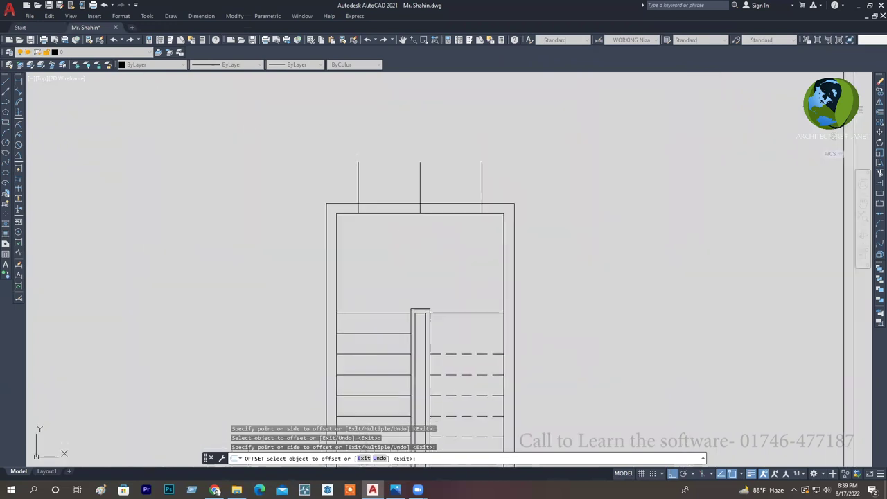
Delete the two copies offset at 30.
{"action": "key", "text": "Escape"}
{"action": "left_click", "coordinate": [482, 185]}
{"action": "left_click", "coordinate": [358, 179]}
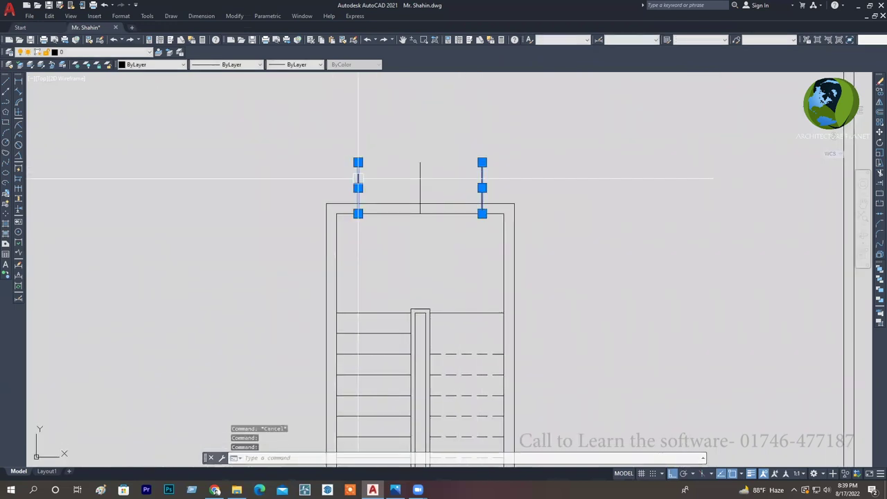
{"action": "key", "text": "Delete"}
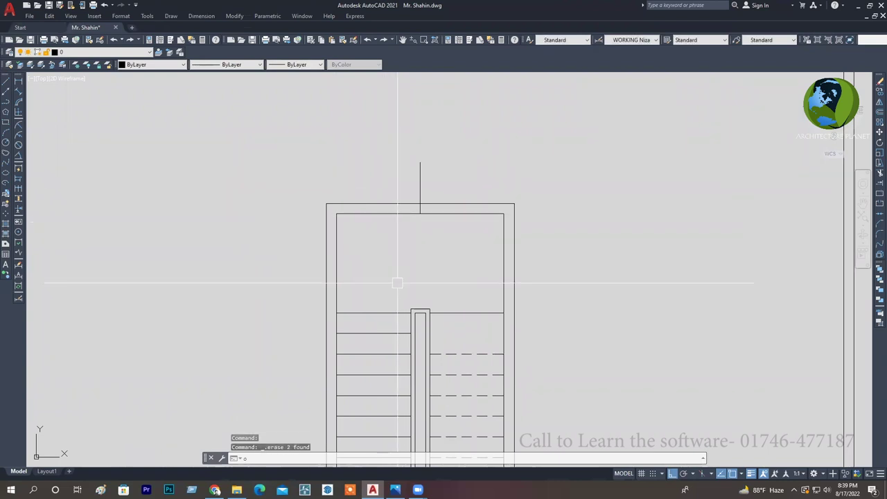
Offset the central guide line 24 to each side.
{"action": "key", "text": "Return"}
{"action": "type", "text": "4"}
{"action": "key", "text": "Return"}
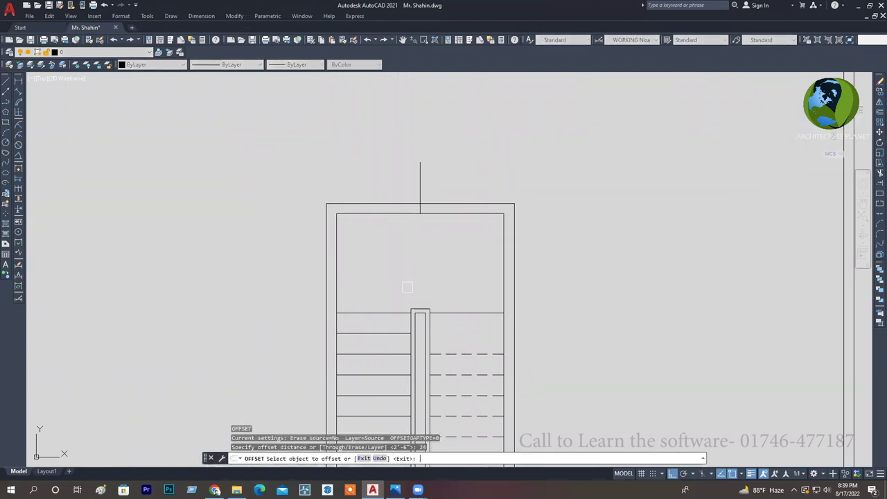
{"action": "left_click", "coordinate": [420, 183]}
{"action": "left_click", "coordinate": [505, 179]}
{"action": "left_click", "coordinate": [419, 181]}
{"action": "left_click", "coordinate": [316, 179]}
{"action": "middle_click_drag", "start_coordinate": [463, 159], "coordinate": [450, 191]}
{"action": "key", "text": "Escape"}
{"action": "key", "text": "Escape"}
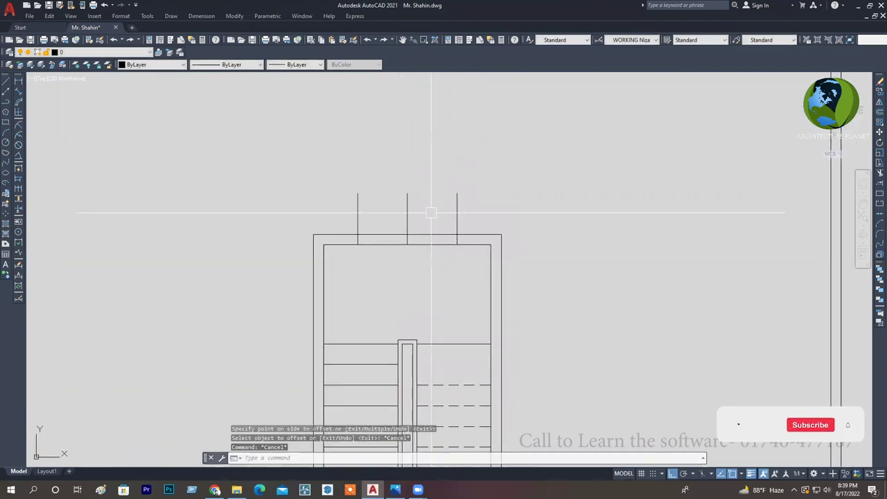
Trim off the guide line tops above the top wall with a fence.
{"action": "type", "text": "tr"}
{"action": "key", "text": "Return"}
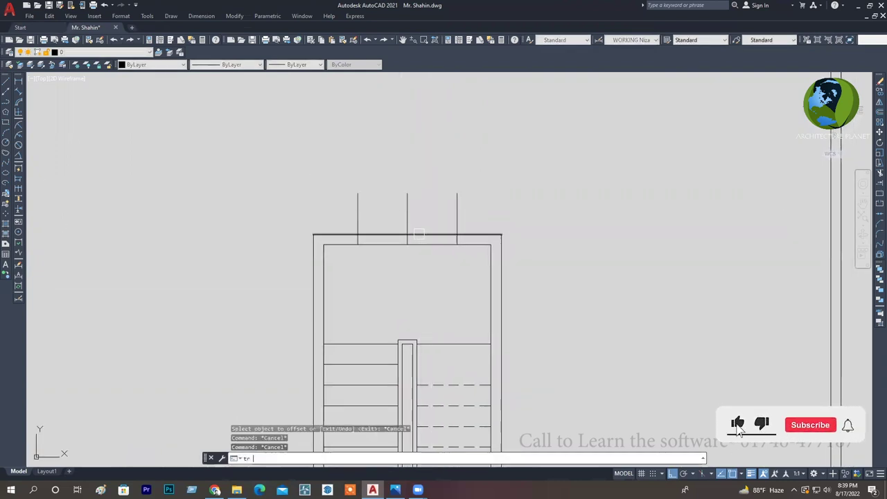
{"action": "left_click", "coordinate": [506, 218]}
{"action": "left_click", "coordinate": [330, 185]}
{"action": "key", "text": "Return"}
{"action": "scroll", "coordinate": [430, 242], "scroll_direction": "up", "scroll_amount": 2}
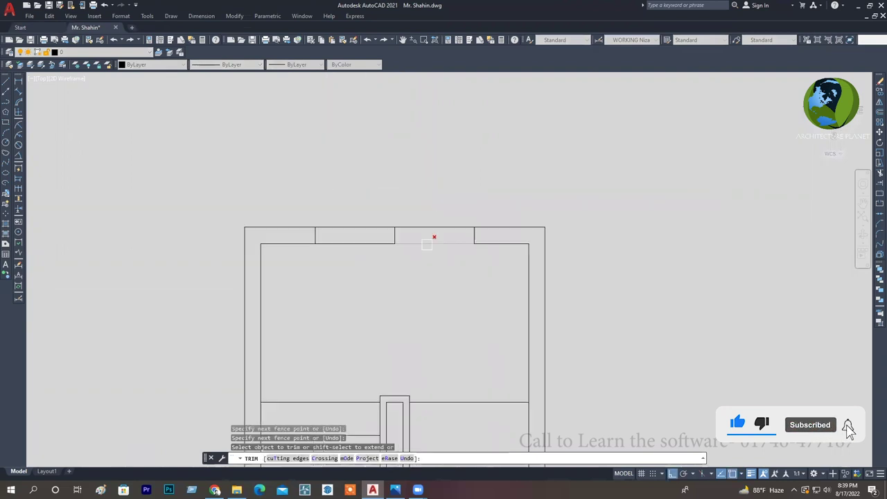
Trim the top wall between the guide lines and delete the leftover wall piece.
{"action": "key", "text": "Return"}
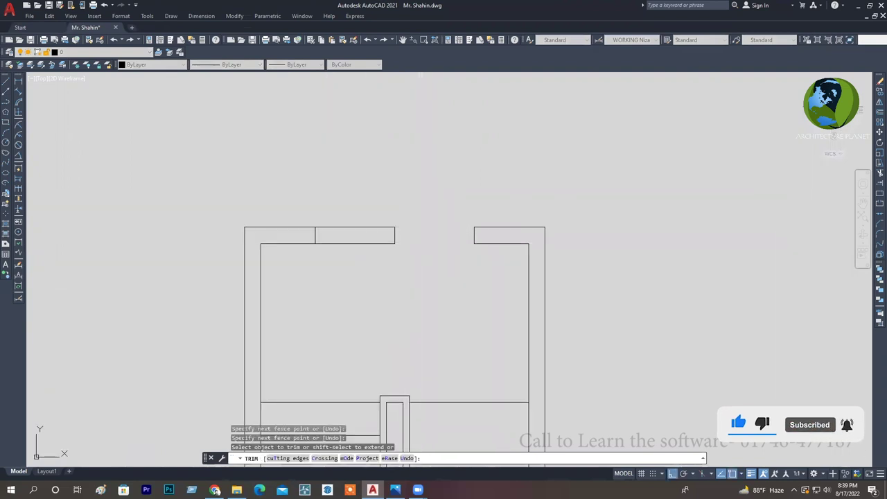
{"action": "left_click", "coordinate": [354, 194]}
{"action": "left_click", "coordinate": [351, 254]}
{"action": "key", "text": "Return"}
{"action": "key", "text": "Return"}
{"action": "left_click", "coordinate": [394, 235]}
{"action": "key", "text": "Delete"}
Save the drawing with the top wall opening cut.
{"action": "scroll", "coordinate": [410, 249], "scroll_direction": "down", "scroll_amount": 5}
{"action": "middle_click_drag", "start_coordinate": [377, 259], "coordinate": [424, 212]}
{"action": "key", "text": "ctrl+s"}
{"action": "middle_click_drag", "start_coordinate": [439, 174], "coordinate": [419, 291]}
{"action": "scroll", "coordinate": [419, 292], "scroll_direction": "down", "scroll_amount": 2}
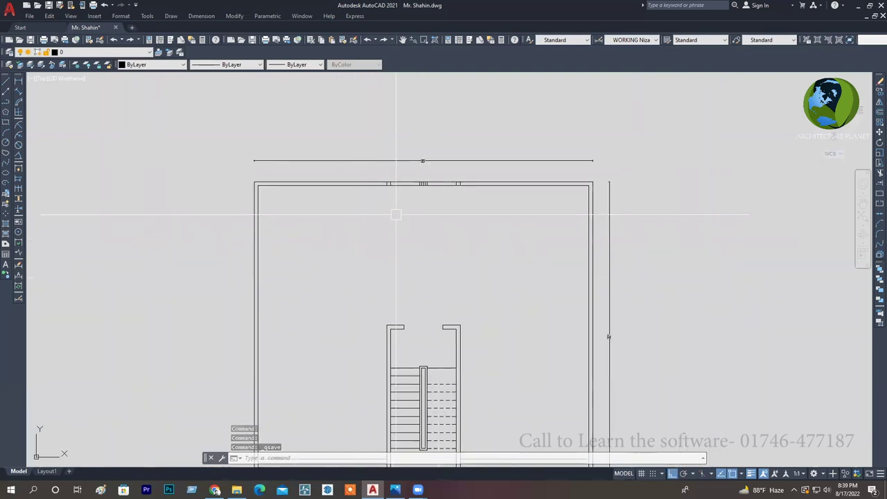
Window-select the small leftover pieces on the top wall and delete them.
{"action": "scroll", "coordinate": [350, 151], "scroll_direction": "up", "scroll_amount": 2}
{"action": "left_click", "coordinate": [350, 152]}
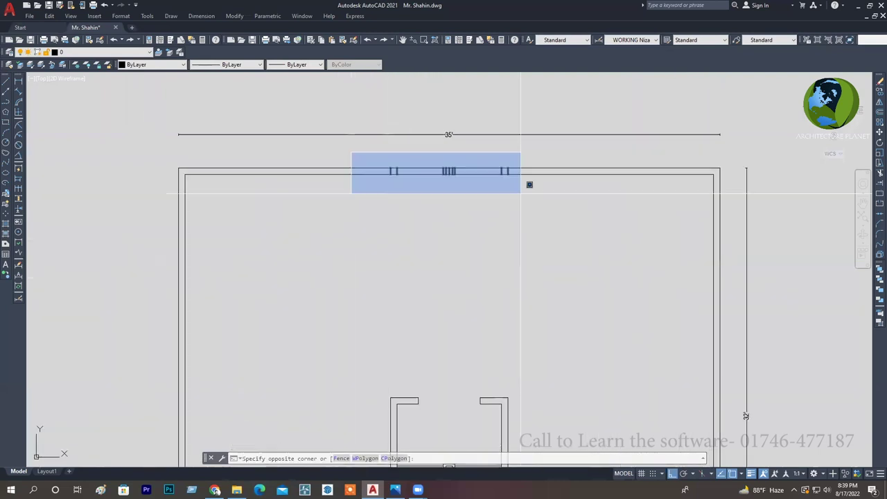
{"action": "left_click", "coordinate": [521, 188]}
{"action": "scroll", "coordinate": [380, 199], "scroll_direction": "down", "scroll_amount": 2}
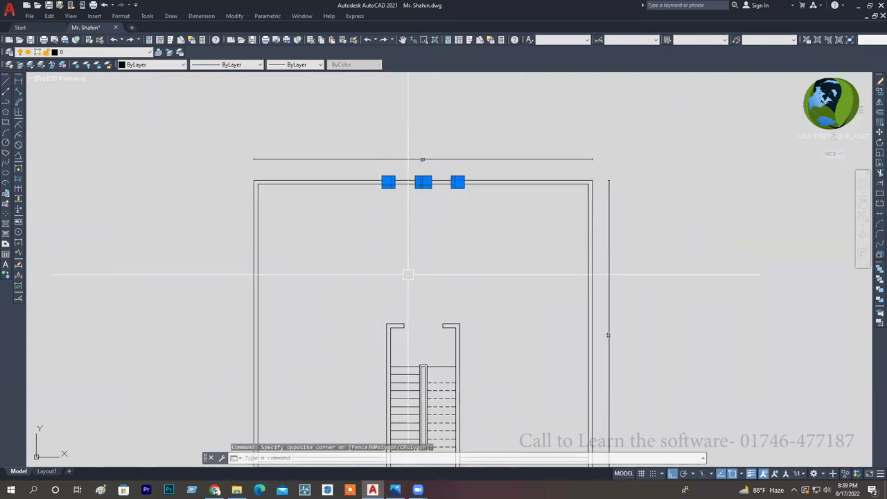
{"action": "key", "text": "Delete"}
{"action": "middle_click_drag", "start_coordinate": [408, 274], "coordinate": [408, 264]}
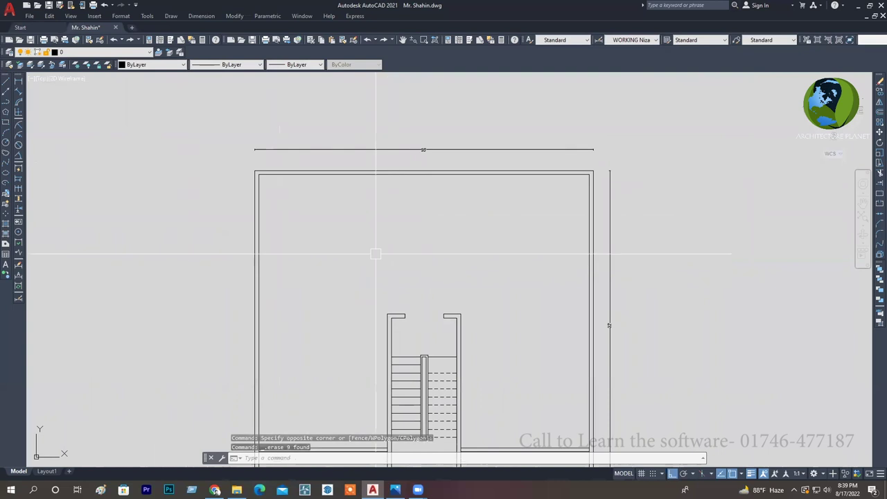
{"action": "mouse_move", "coordinate": [430, 232]}
{"action": "middle_mouse_down"}
{"action": "mouse_move", "coordinate": [421, 238]}
{"action": "mouse_move", "coordinate": [383, 185]}
{"action": "middle_mouse_up"}
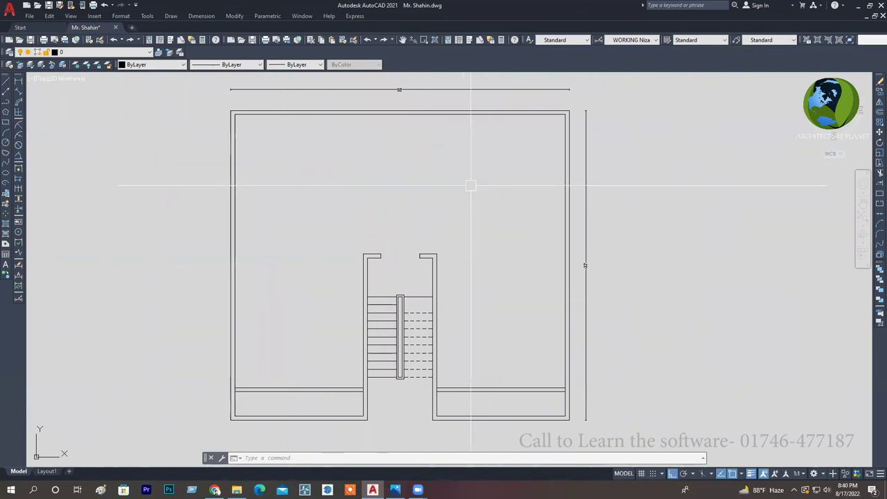
View the coloured floor-plan image in Photos, then return to the hand-drawn sketch.
{"action": "key", "text": "alt+Tab"}
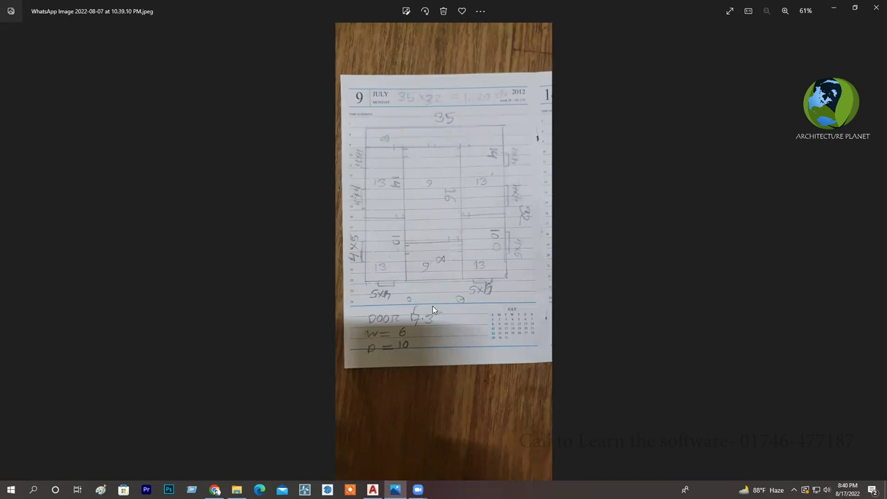
{"action": "key", "text": "Right"}
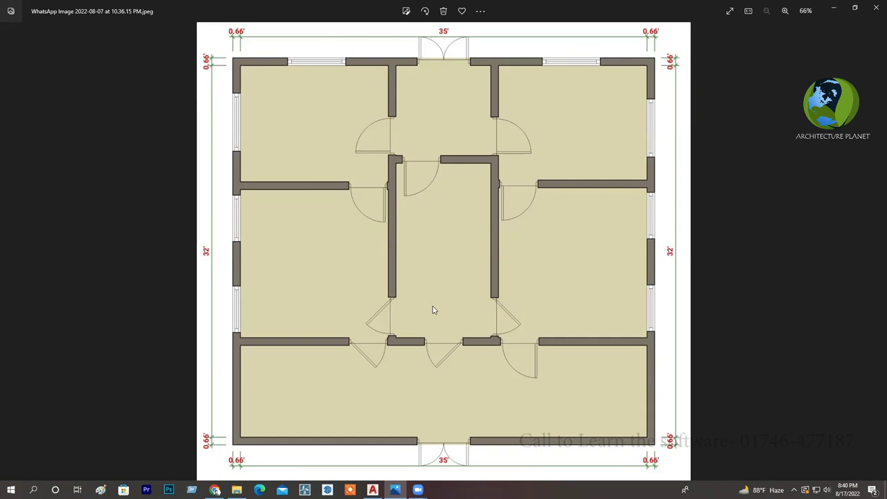
{"action": "key", "text": "Right"}
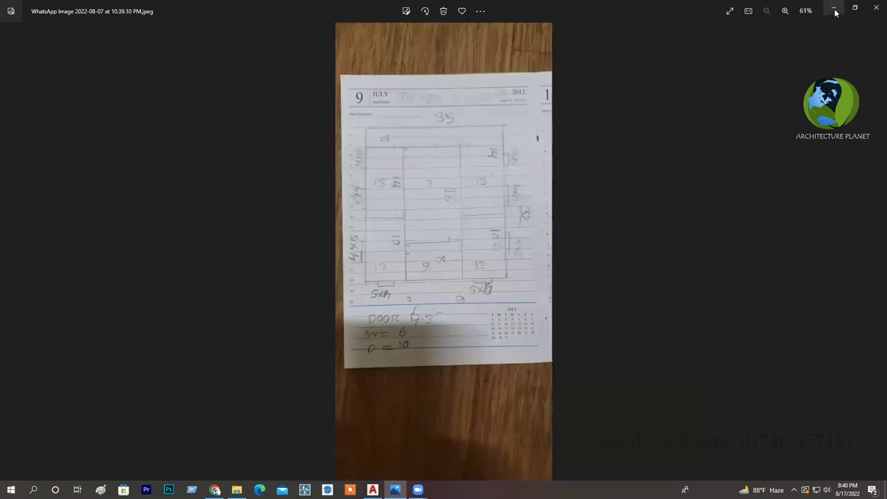
Back in AutoCAD, pan the floor plan with the open stair enclosure into view and save.
{"action": "left_click", "coordinate": [834, 12]}
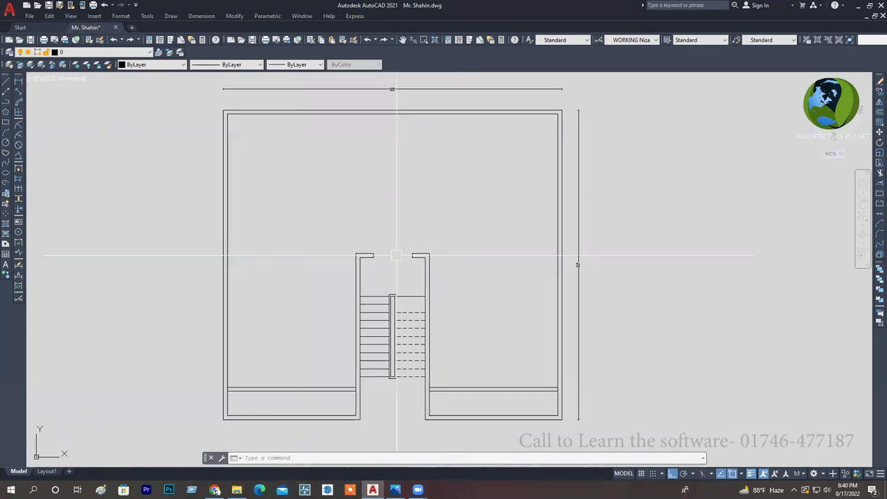
{"action": "scroll", "coordinate": [391, 272], "scroll_direction": "down", "scroll_amount": 2}
{"action": "mouse_move", "coordinate": [391, 272]}
{"action": "middle_mouse_down"}
{"action": "mouse_move", "coordinate": [367, 281]}
{"action": "mouse_move", "coordinate": [382, 289]}
{"action": "middle_mouse_up"}
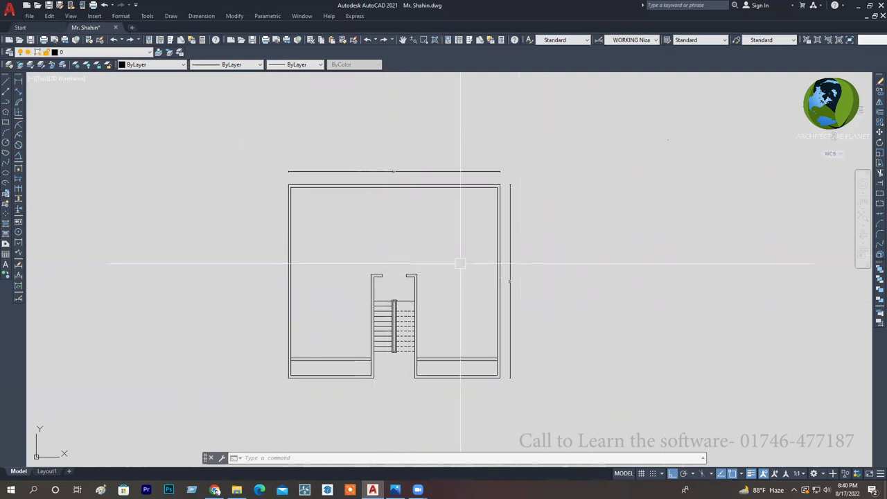
{"action": "scroll", "coordinate": [384, 317], "scroll_direction": "up", "scroll_amount": 2}
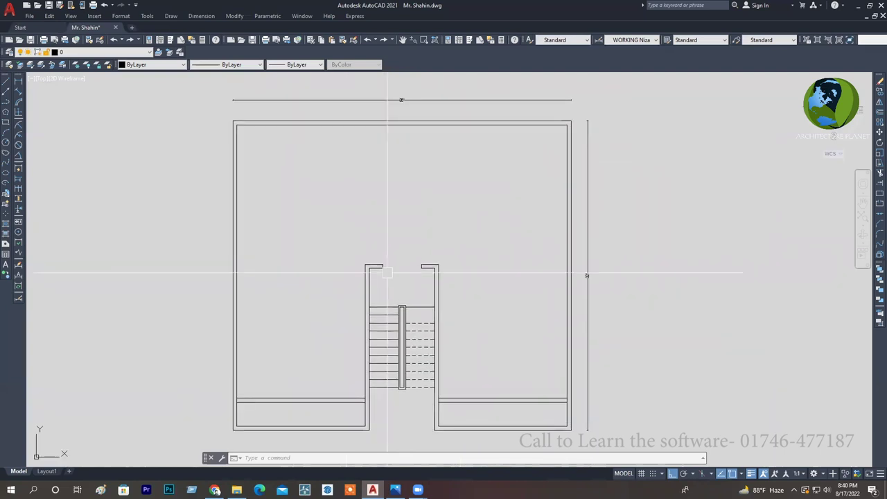
{"action": "scroll", "coordinate": [387, 275], "scroll_direction": "down", "scroll_amount": 2}
{"action": "middle_click_drag", "start_coordinate": [388, 275], "coordinate": [405, 269]}
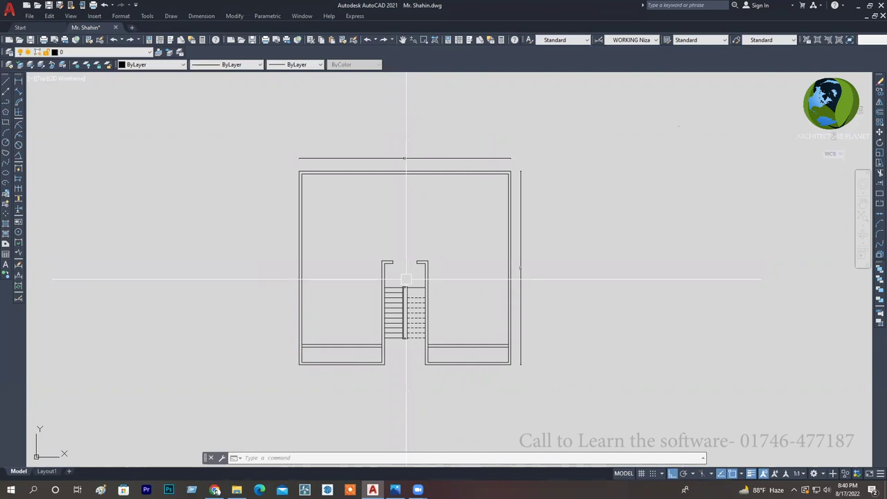
{"action": "key", "text": "ctrl+s"}
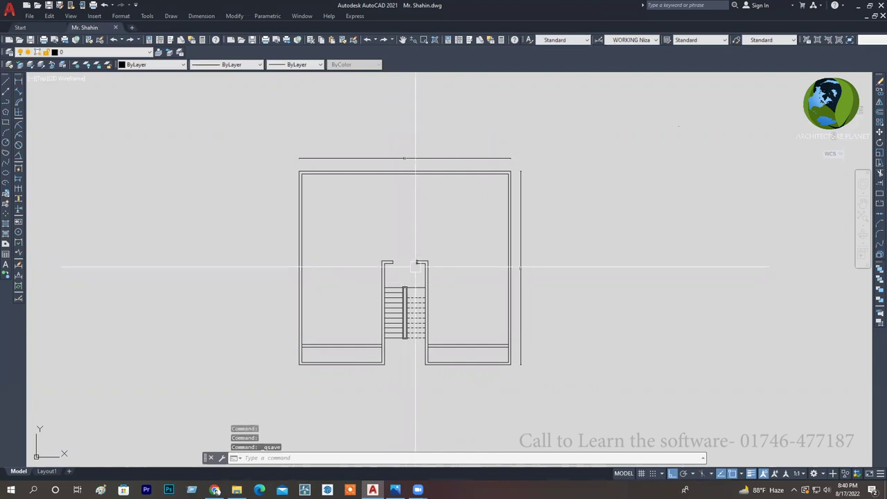
{"action": "middle_click_drag", "start_coordinate": [447, 285], "coordinate": [404, 271]}
{"action": "middle_click_drag", "start_coordinate": [403, 307], "coordinate": [432, 296]}
{"action": "scroll", "coordinate": [431, 296], "scroll_direction": "up", "scroll_amount": 2}
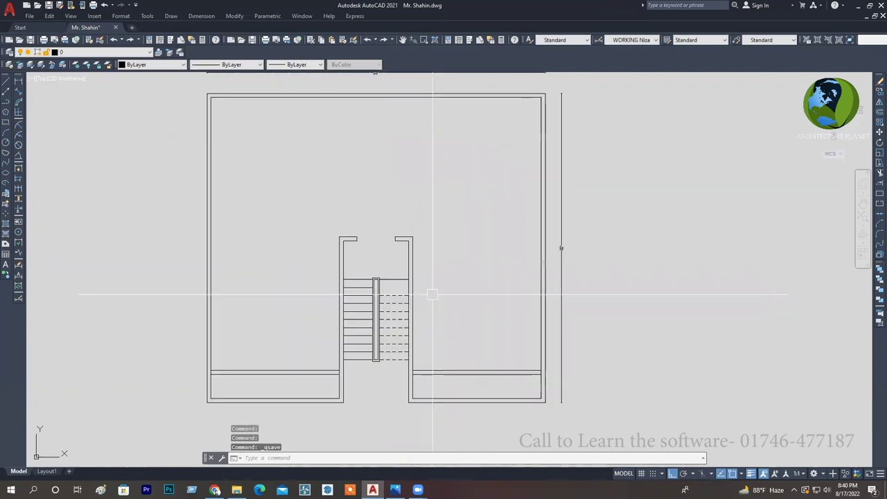
{"action": "middle_click_drag", "start_coordinate": [346, 189], "coordinate": [347, 201]}
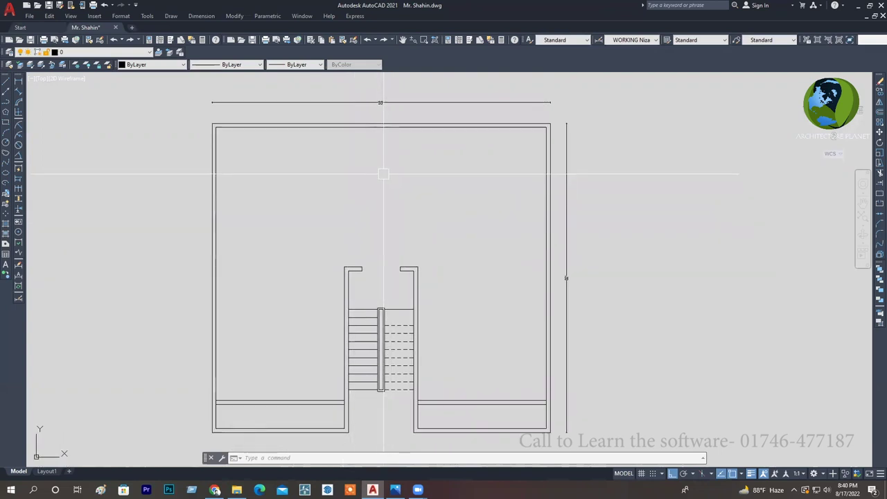
{"action": "mouse_move", "coordinate": [372, 226]}
{"action": "middle_mouse_down"}
{"action": "mouse_move", "coordinate": [374, 243]}
{"action": "mouse_move", "coordinate": [381, 234]}
{"action": "middle_mouse_up"}
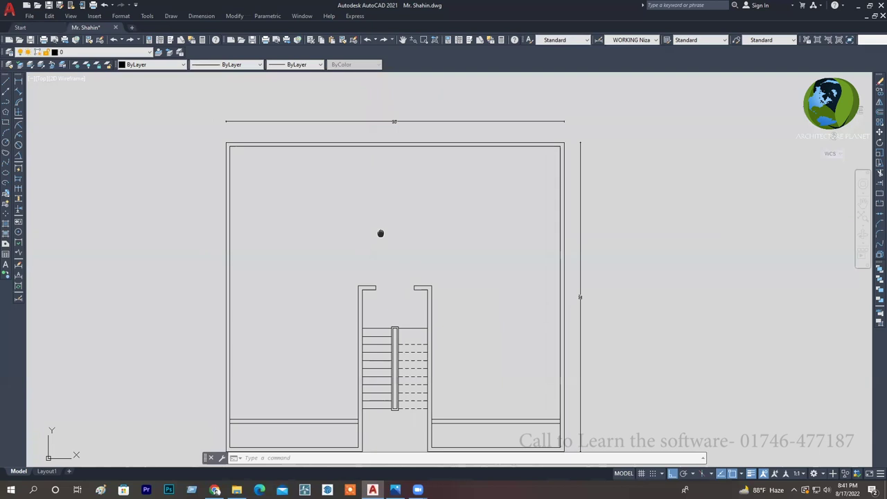
{"action": "middle_click_drag", "start_coordinate": [390, 263], "coordinate": [382, 270]}
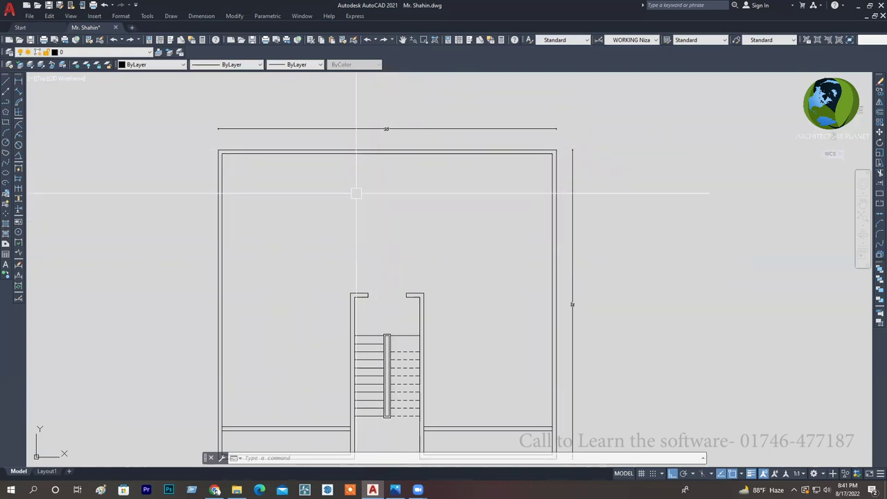
{"action": "left_click", "coordinate": [19, 123]}
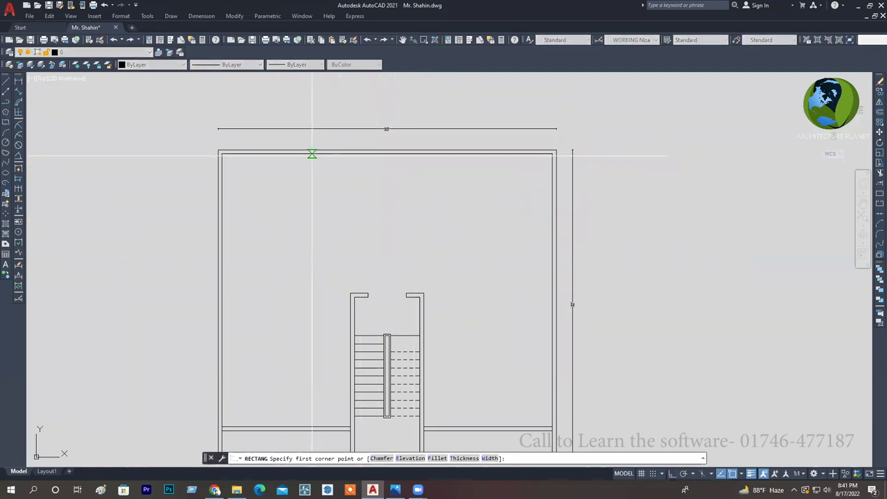
{"action": "left_click", "coordinate": [304, 154]}
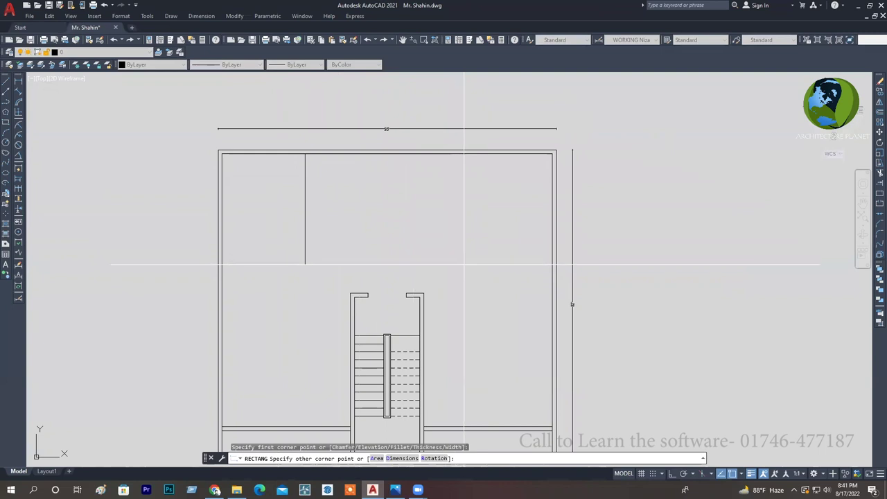
{"action": "left_click", "coordinate": [464, 266]}
{"action": "middle_click_drag", "start_coordinate": [407, 225], "coordinate": [366, 205]}
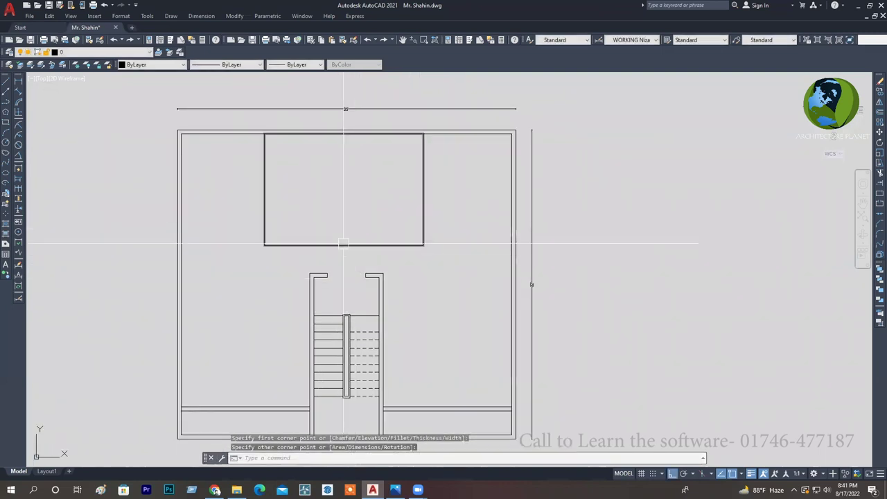
{"action": "left_click", "coordinate": [264, 190]}
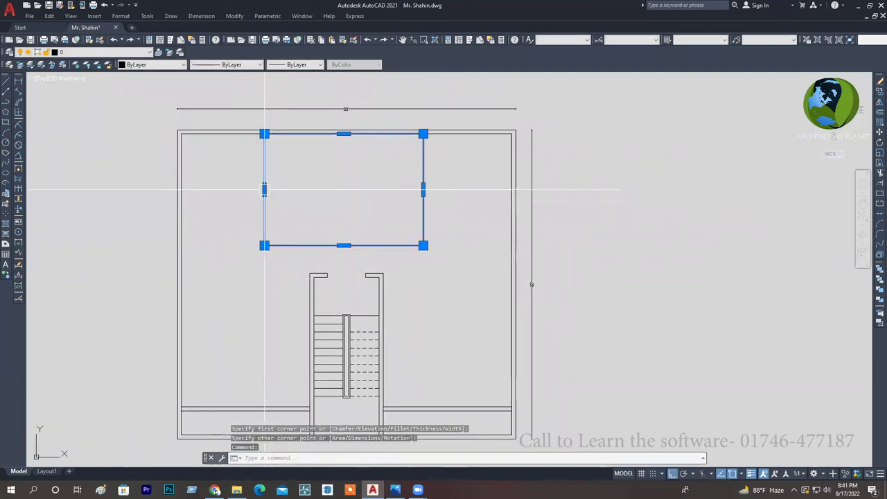
{"action": "left_click", "coordinate": [264, 190]}
{"action": "left_click", "coordinate": [286, 190]}
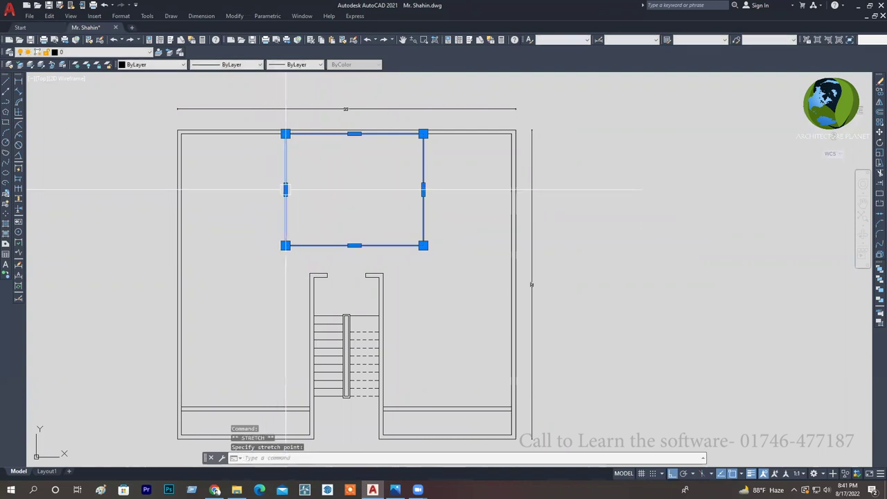
{"action": "left_click", "coordinate": [424, 189]}
{"action": "left_click", "coordinate": [402, 191]}
{"action": "mouse_move", "coordinate": [380, 217]}
{"action": "middle_mouse_down"}
{"action": "mouse_move", "coordinate": [400, 173]}
{"action": "mouse_move", "coordinate": [405, 198]}
{"action": "middle_mouse_up"}
{"action": "key", "text": "Escape"}
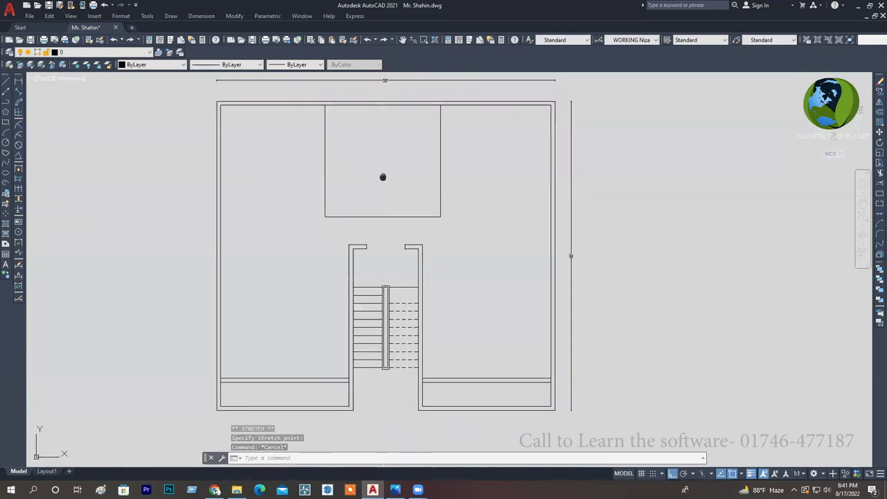
{"action": "middle_click_drag", "start_coordinate": [382, 176], "coordinate": [382, 178]}
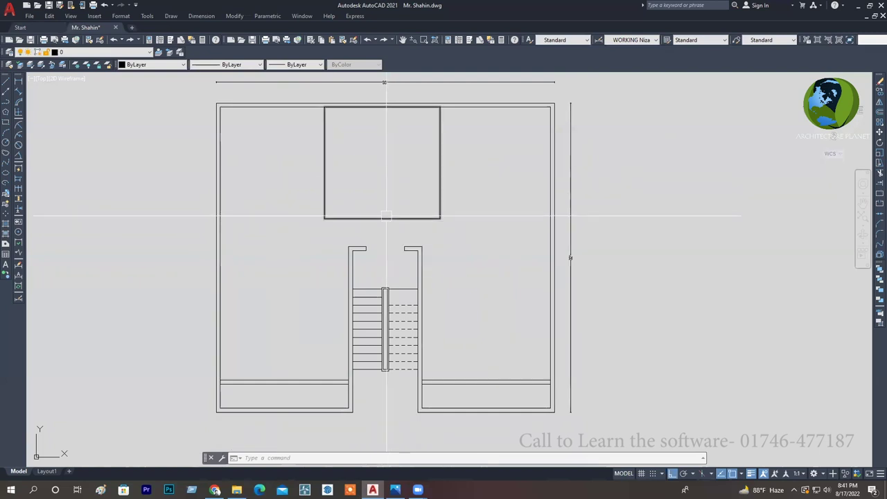
{"action": "left_click", "coordinate": [388, 215]}
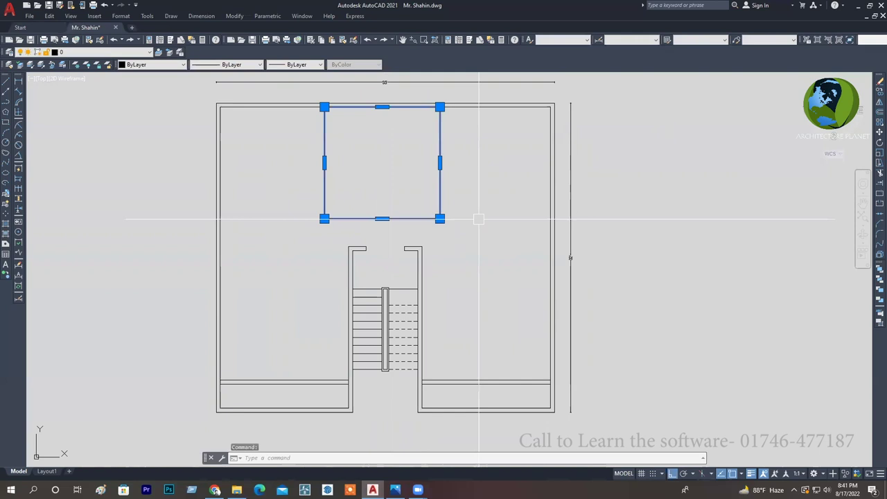
{"action": "key", "text": "Delete"}
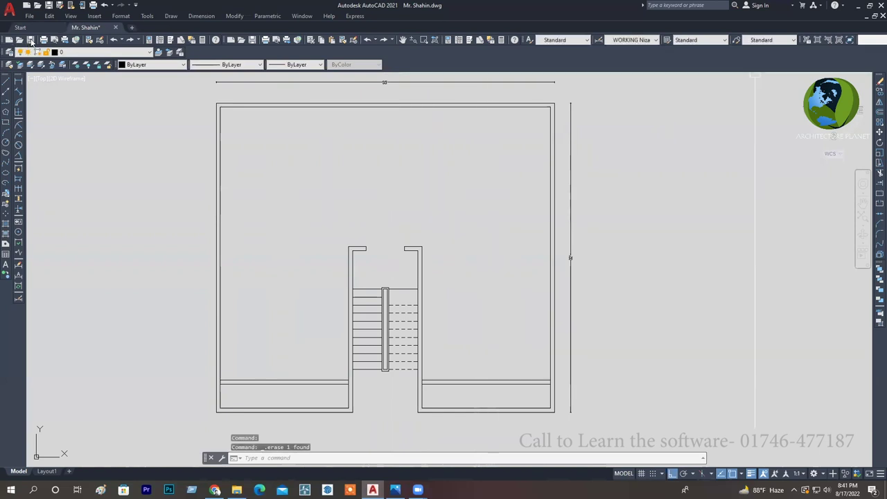
Save, then place a vertical linear dimension between the stair's right wall corners.
{"action": "key", "text": "ctrl+s"}
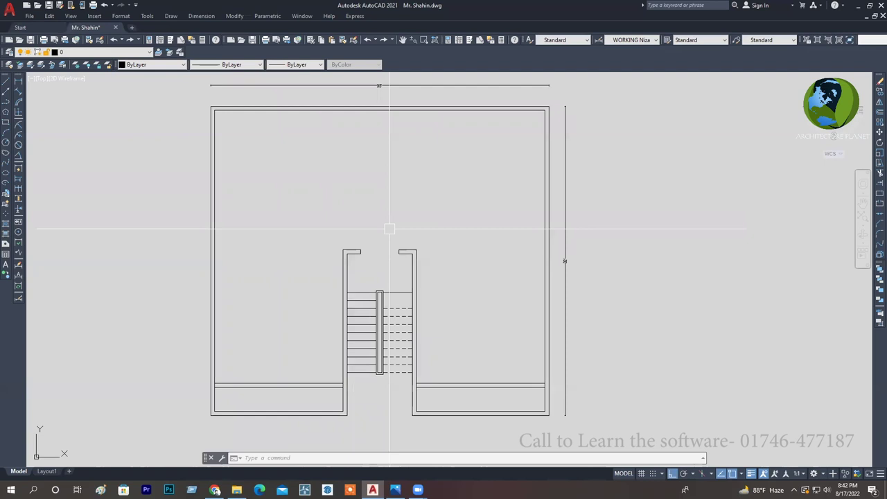
{"action": "mouse_move", "coordinate": [479, 368]}
{"action": "middle_mouse_down"}
{"action": "mouse_move", "coordinate": [444, 363]}
{"action": "mouse_move", "coordinate": [411, 340]}
{"action": "mouse_move", "coordinate": [458, 282]}
{"action": "middle_mouse_up"}
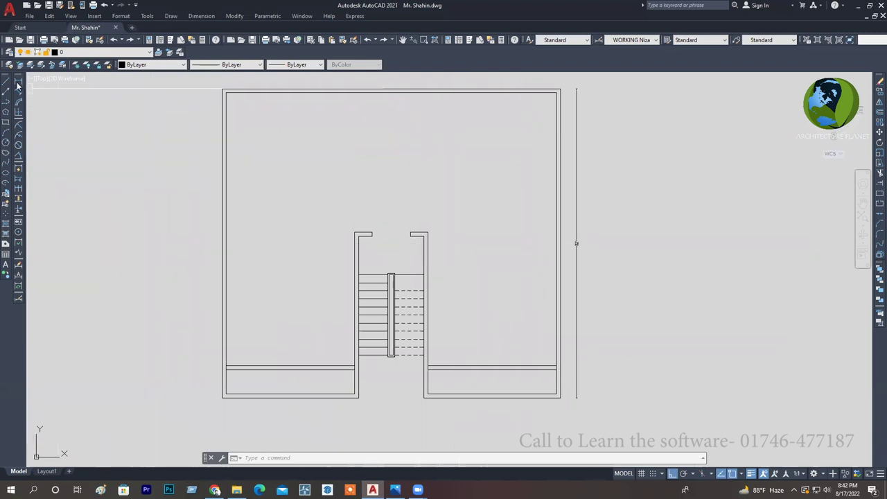
{"action": "left_click", "coordinate": [18, 81]}
{"action": "left_click", "coordinate": [427, 365]}
{"action": "left_click", "coordinate": [426, 234]}
{"action": "scroll", "coordinate": [426, 234], "scroll_direction": "up", "scroll_amount": 3}
{"action": "left_click", "coordinate": [440, 265]}
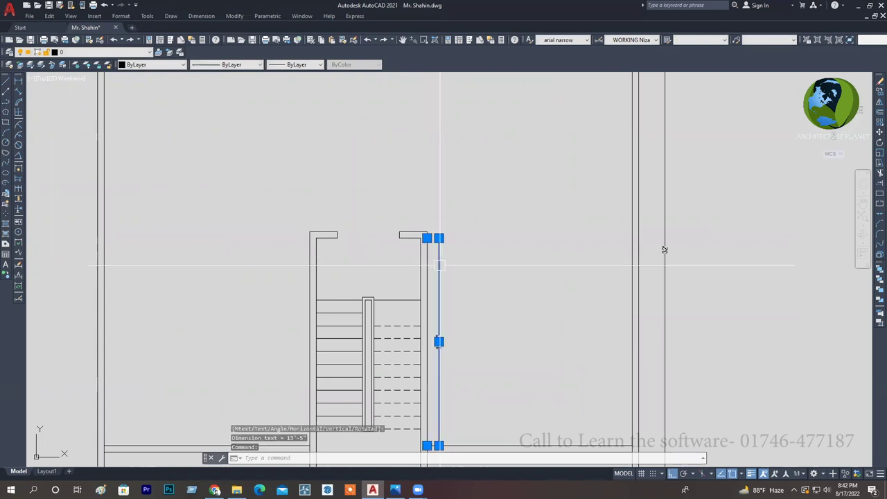
Stretch the dimension's top end upward so it measures 13'-10".
{"action": "scroll", "coordinate": [426, 234], "scroll_direction": "up", "scroll_amount": 2}
{"action": "left_click", "coordinate": [425, 245]}
{"action": "left_click", "coordinate": [426, 228]}
{"action": "scroll", "coordinate": [425, 228], "scroll_direction": "down", "scroll_amount": 2}
{"action": "scroll", "coordinate": [436, 221], "scroll_direction": "down", "scroll_amount": 2}
{"action": "scroll", "coordinate": [434, 293], "scroll_direction": "up", "scroll_amount": 2}
{"action": "key", "text": "Escape"}
{"action": "key", "text": "Escape"}
{"action": "key", "text": "Escape"}
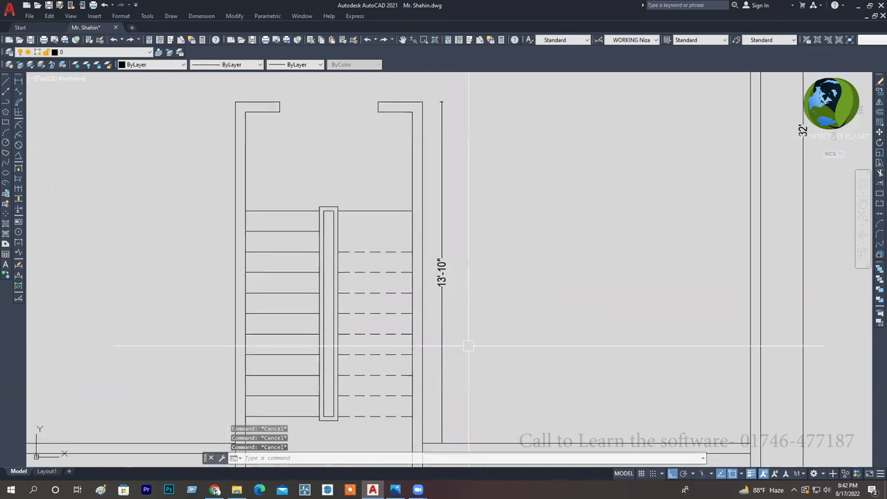
Check the 13'-10" dimension beside the stair and save the drawing.
{"action": "scroll", "coordinate": [471, 347], "scroll_direction": "down", "scroll_amount": 2}
{"action": "left_click", "coordinate": [452, 301]}
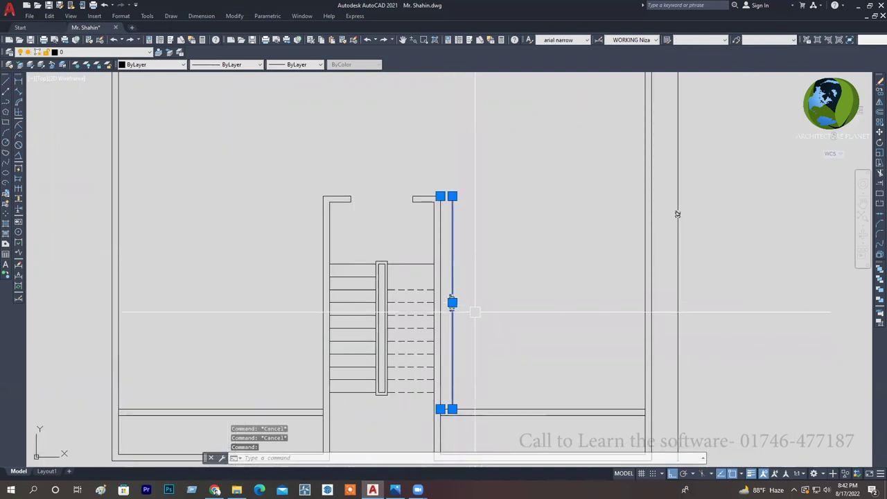
{"action": "middle_click_drag", "start_coordinate": [452, 302], "coordinate": [463, 302]}
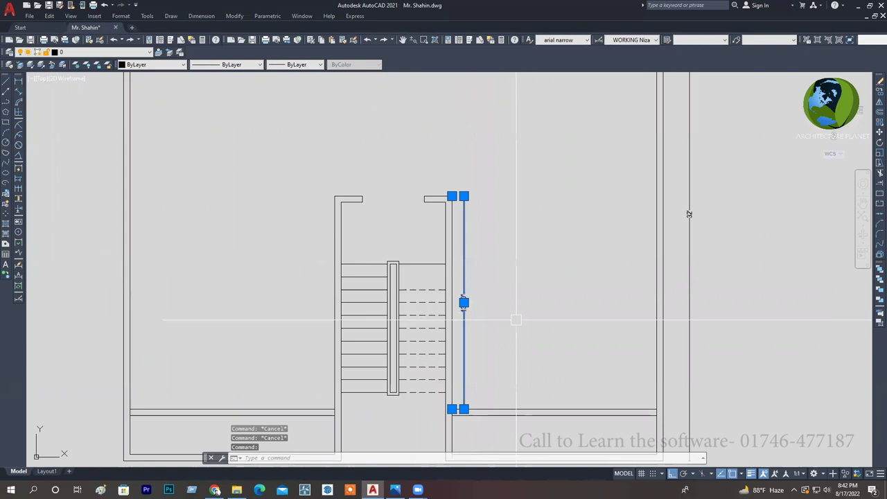
{"action": "middle_click_drag", "start_coordinate": [513, 315], "coordinate": [501, 310]}
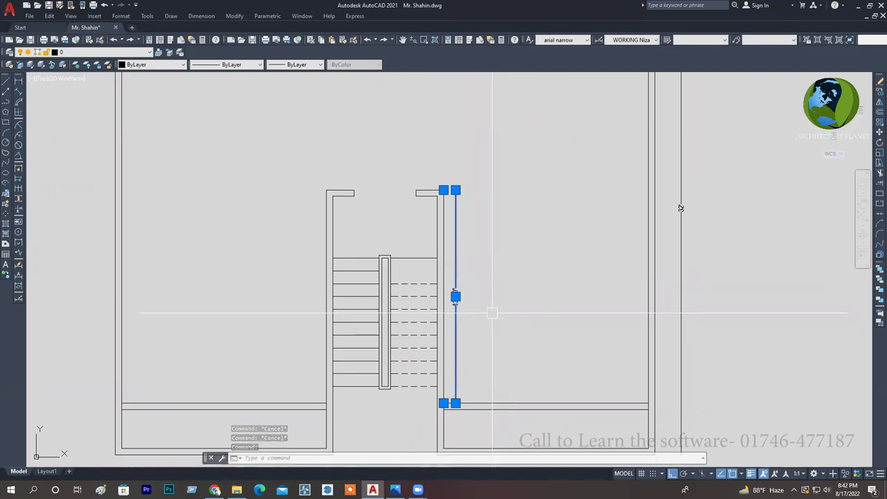
{"action": "key", "text": "Escape"}
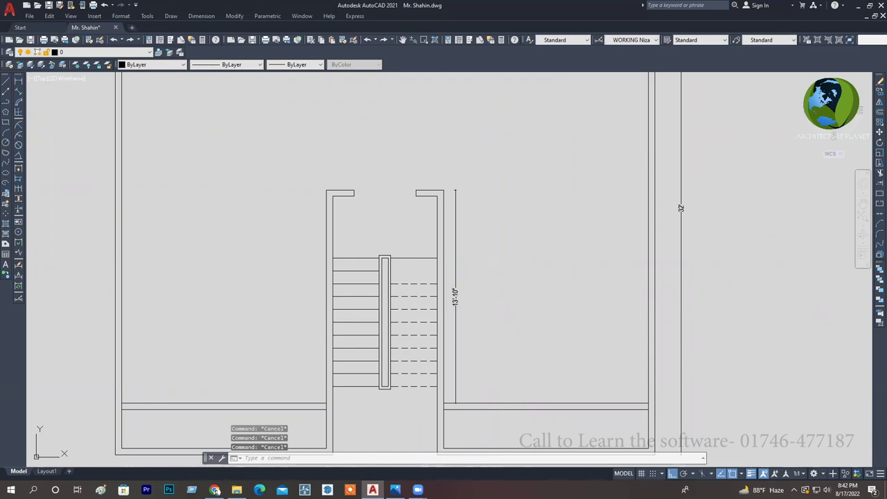
{"action": "key", "text": "ctrl+s"}
{"action": "middle_click_drag", "start_coordinate": [498, 279], "coordinate": [505, 281]}
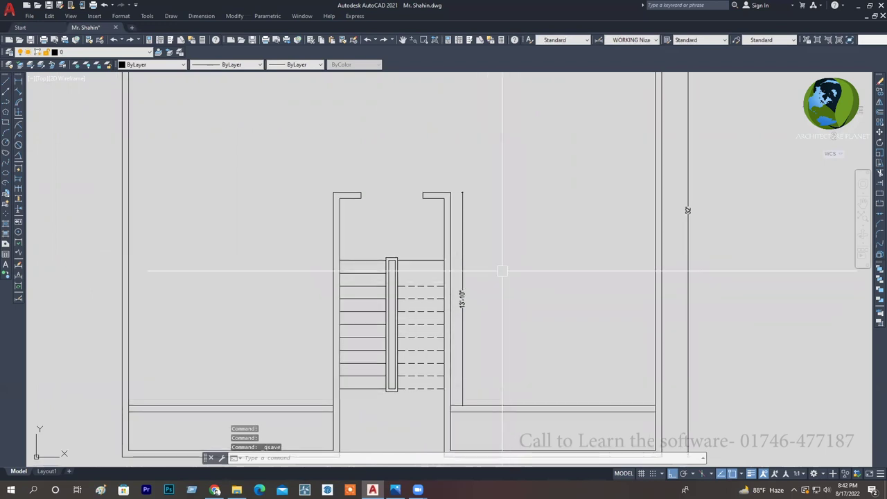
Draw a few trial lines right of the stair, erase them, and save the drawing.
{"action": "type", "text": "l"}
{"action": "key", "text": "Return"}
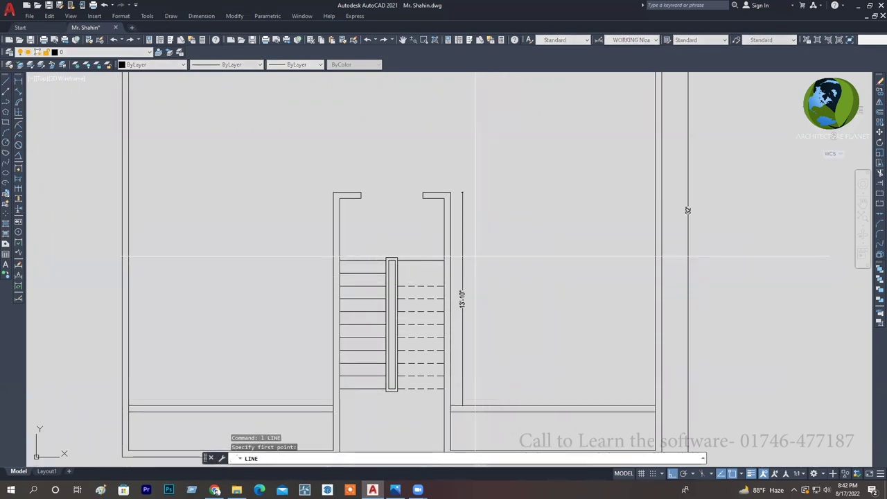
{"action": "left_click", "coordinate": [474, 256]}
{"action": "left_click", "coordinate": [538, 288]}
{"action": "left_click", "coordinate": [538, 210]}
{"action": "left_click", "coordinate": [646, 211]}
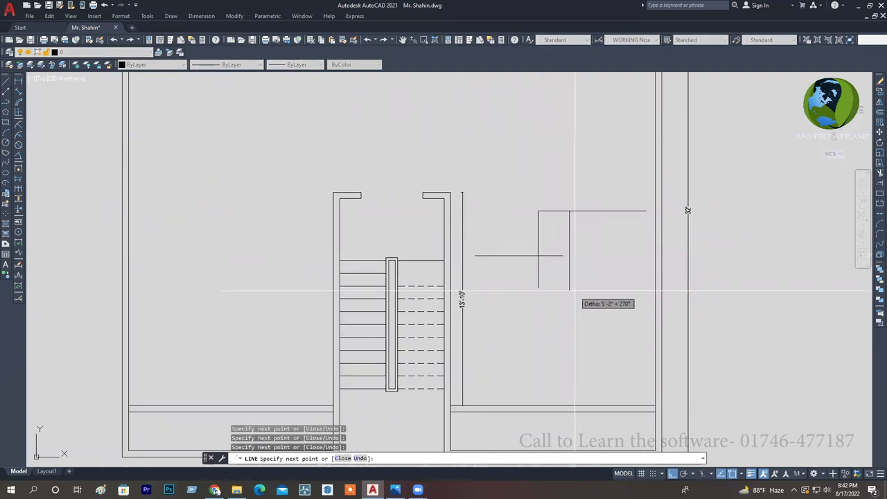
{"action": "key", "text": "Escape"}
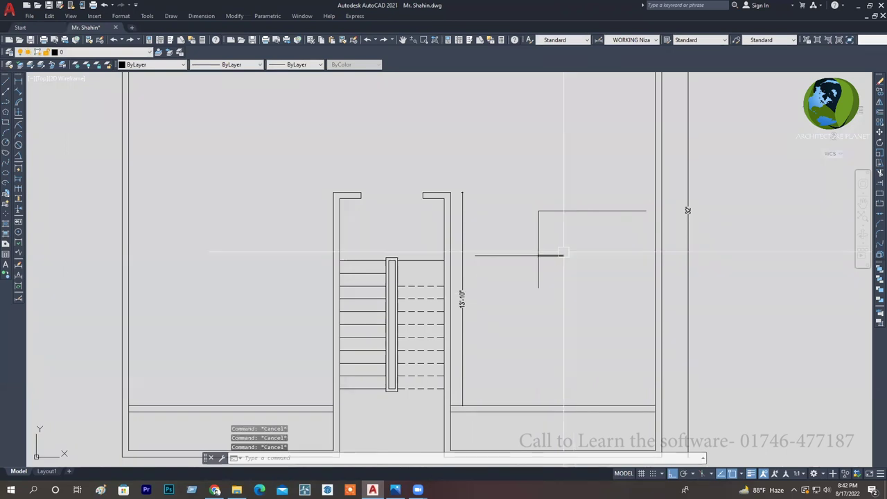
{"action": "left_click", "coordinate": [619, 316]}
{"action": "left_click", "coordinate": [527, 201]}
{"action": "key", "text": "Delete"}
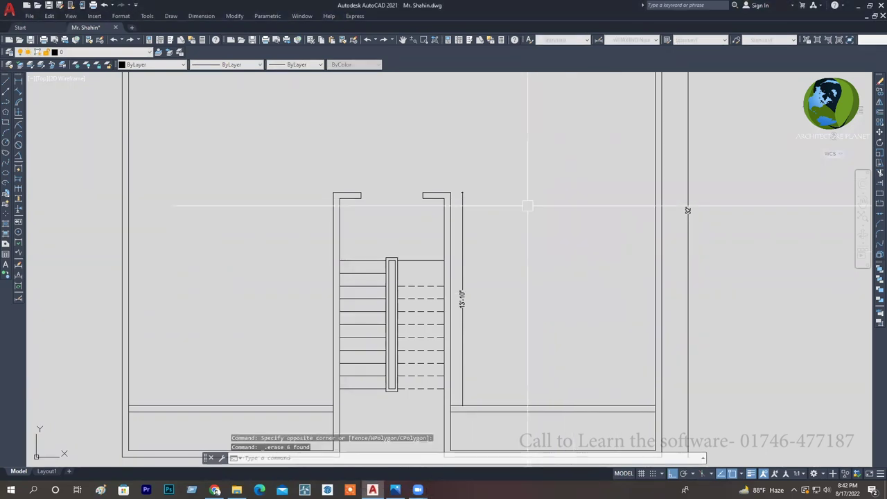
{"action": "key", "text": "ctrl+s"}
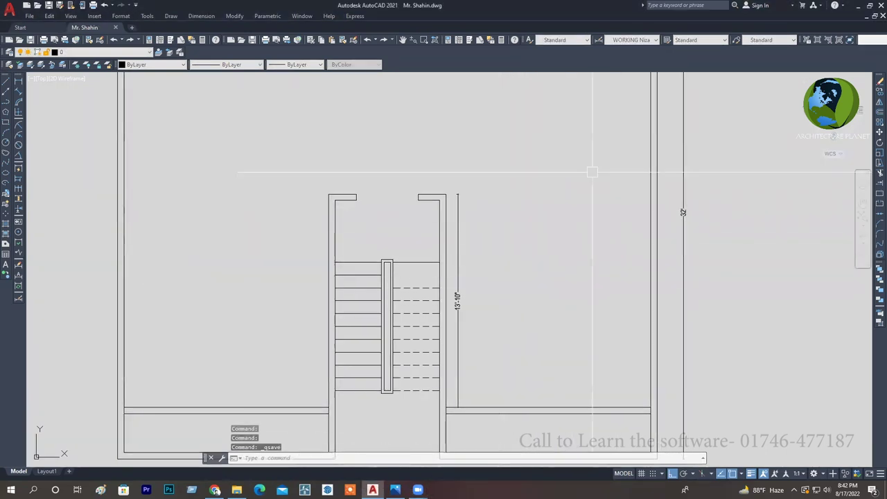
Erase the 13'-10" dimension beside the stair enclosure's right wall.
{"action": "scroll", "coordinate": [443, 297], "scroll_direction": "up", "scroll_amount": 2}
{"action": "scroll", "coordinate": [428, 291], "scroll_direction": "down", "scroll_amount": 2}
{"action": "scroll", "coordinate": [402, 257], "scroll_direction": "down", "scroll_amount": 1}
{"action": "scroll", "coordinate": [396, 243], "scroll_direction": "down", "scroll_amount": 2}
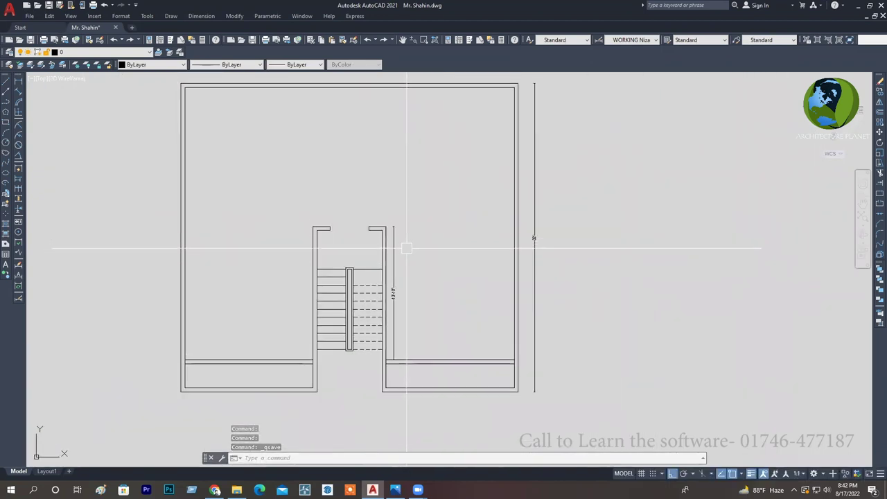
{"action": "middle_click_drag", "start_coordinate": [405, 243], "coordinate": [415, 243]}
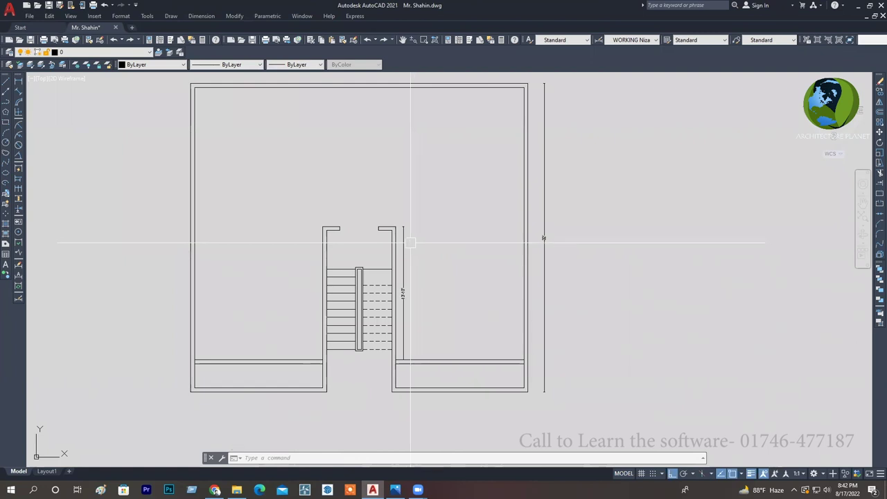
{"action": "key", "text": "Delete"}
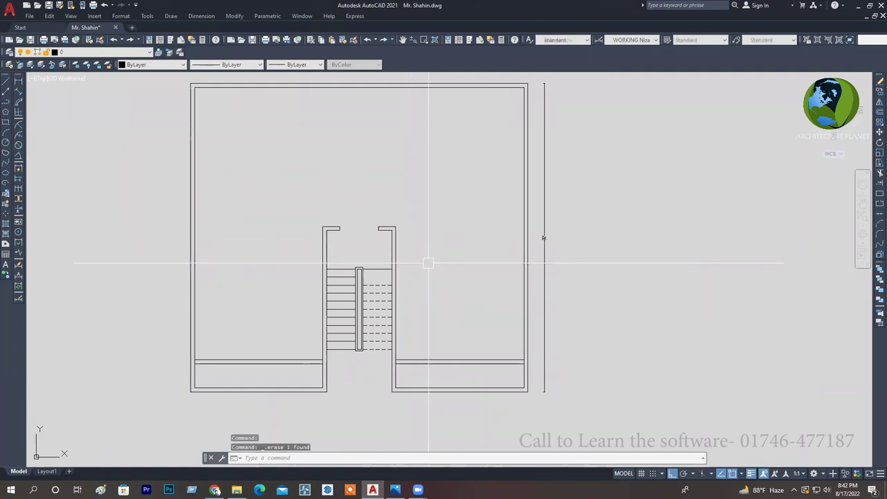
{"action": "middle_click_drag", "start_coordinate": [418, 264], "coordinate": [399, 247]}
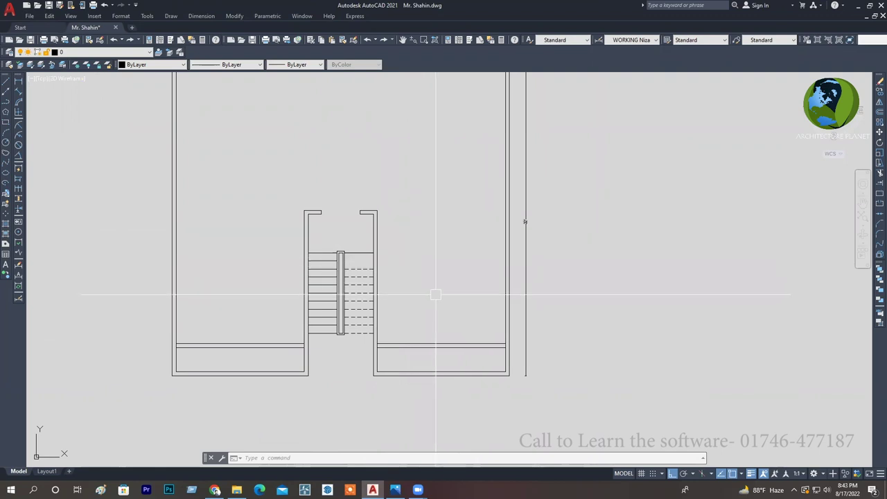
Offset the bottom wall lines on both sides of the stair upward by 11.
{"action": "type", "text": "o"}
{"action": "key", "text": "Return"}
{"action": "type", "text": "11"}
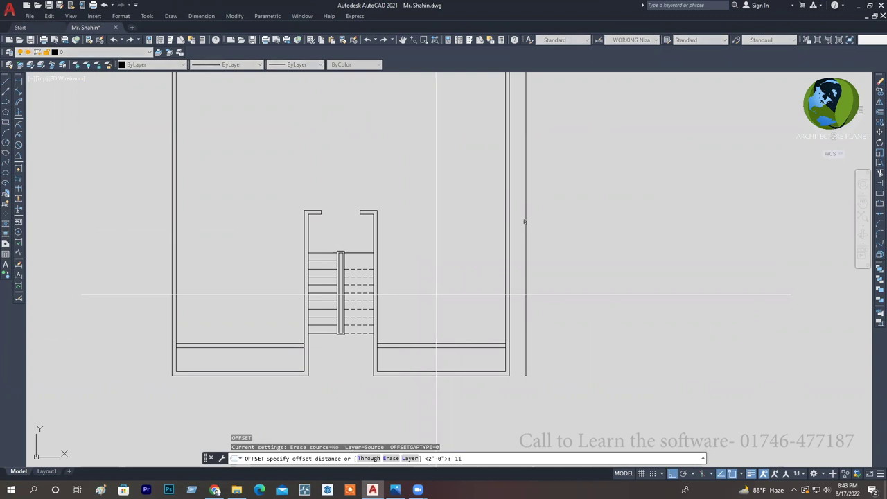
{"action": "key", "text": "Return"}
{"action": "left_click", "coordinate": [433, 342]}
{"action": "left_click", "coordinate": [427, 293]}
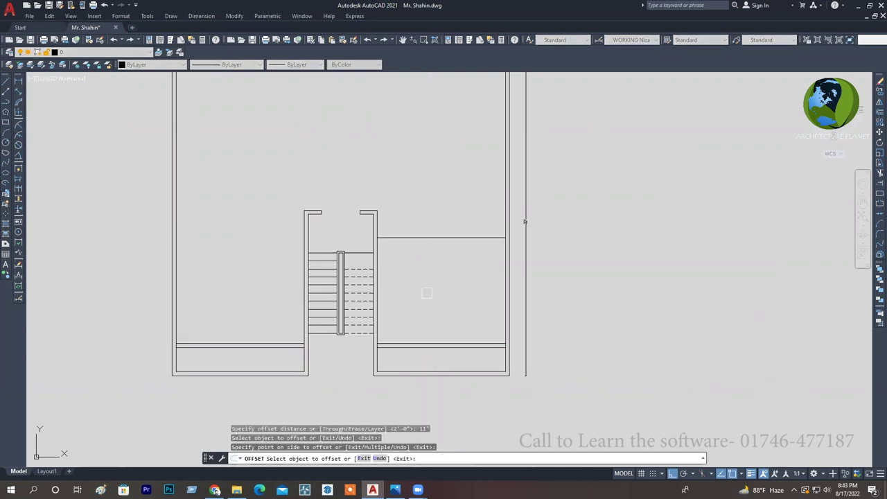
{"action": "left_click", "coordinate": [256, 338]}
{"action": "left_click", "coordinate": [435, 266]}
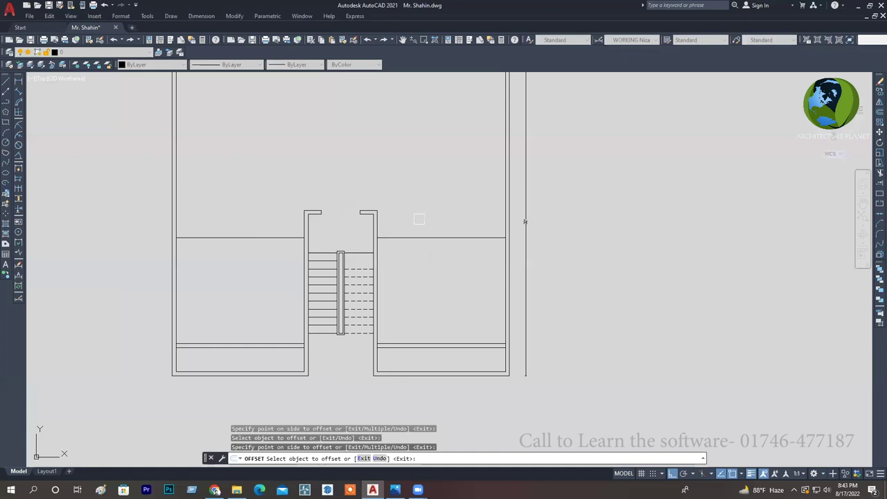
Offset both new partition lines upward by 5 to form double-line walls.
{"action": "key", "text": "Return"}
{"action": "key", "text": "Return"}
{"action": "type", "text": "5"}
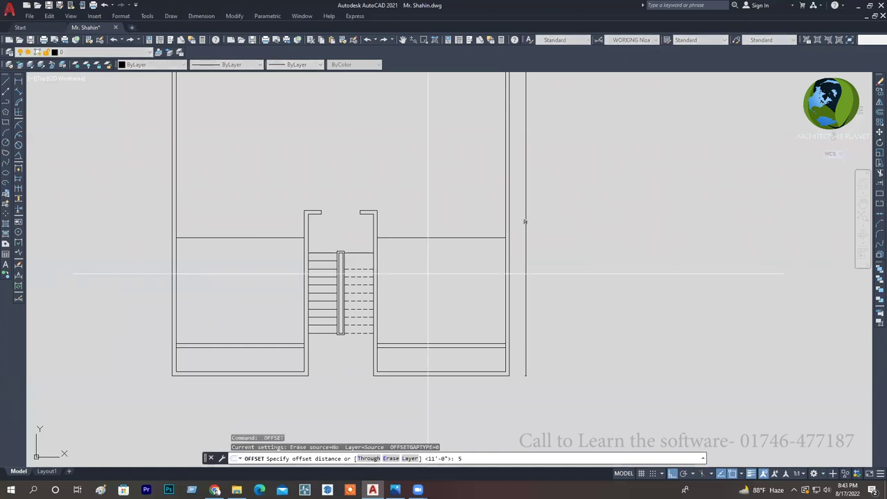
{"action": "key", "text": "Return"}
{"action": "left_click", "coordinate": [419, 237]}
{"action": "left_click", "coordinate": [415, 215]}
{"action": "left_click", "coordinate": [269, 237]}
{"action": "left_click", "coordinate": [406, 181]}
{"action": "middle_click_drag", "start_coordinate": [410, 201], "coordinate": [411, 245]}
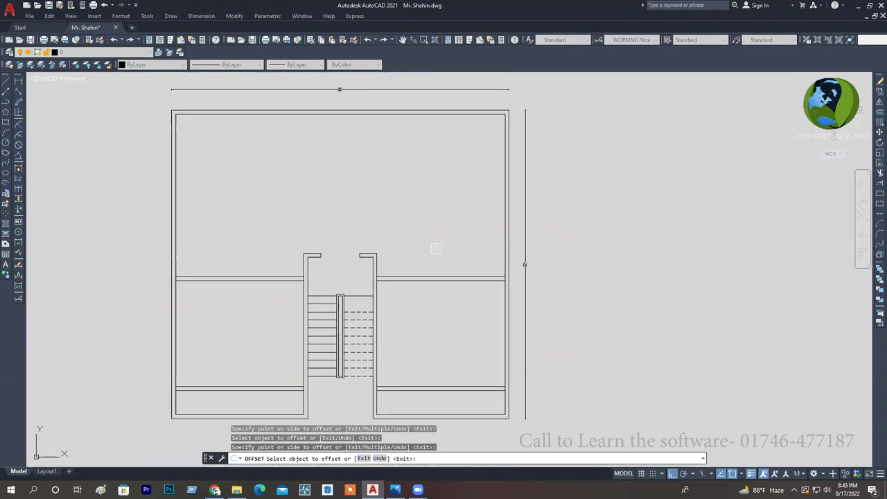
{"action": "scroll", "coordinate": [436, 248], "scroll_direction": "down", "scroll_amount": 2}
{"action": "scroll", "coordinate": [423, 264], "scroll_direction": "up", "scroll_amount": 2}
{"action": "key", "text": "Escape"}
{"action": "key", "text": "Escape"}
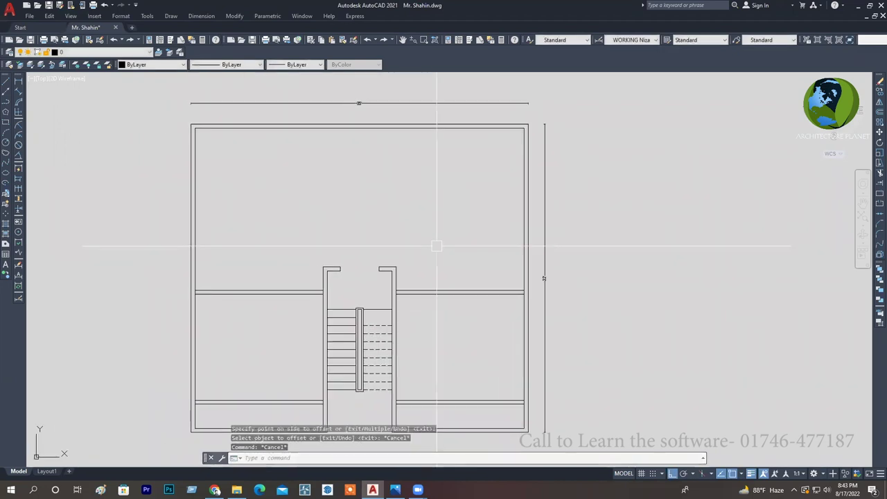
{"action": "key", "text": "Escape"}
{"action": "key", "text": "Escape"}
Pan around the plan to review the new double-line partitions.
{"action": "middle_click_drag", "start_coordinate": [453, 291], "coordinate": [455, 279]}
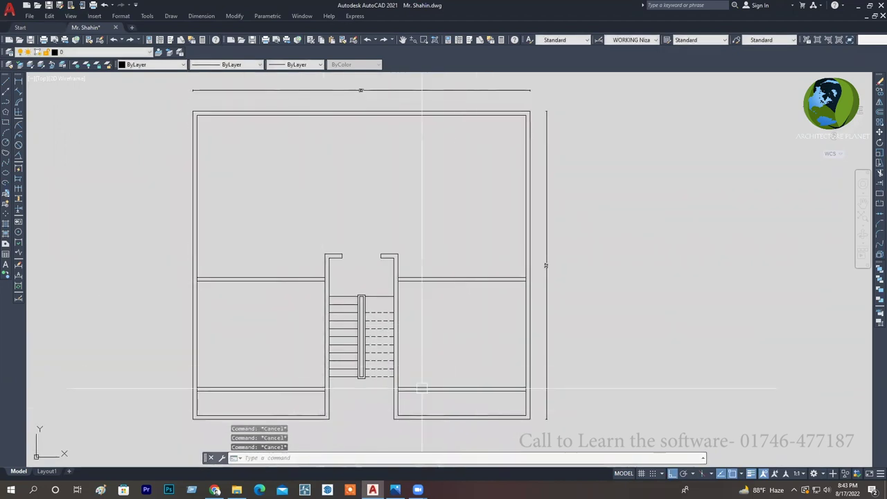
{"action": "middle_click_drag", "start_coordinate": [422, 388], "coordinate": [403, 395]}
{"action": "middle_click_drag", "start_coordinate": [432, 223], "coordinate": [479, 232]}
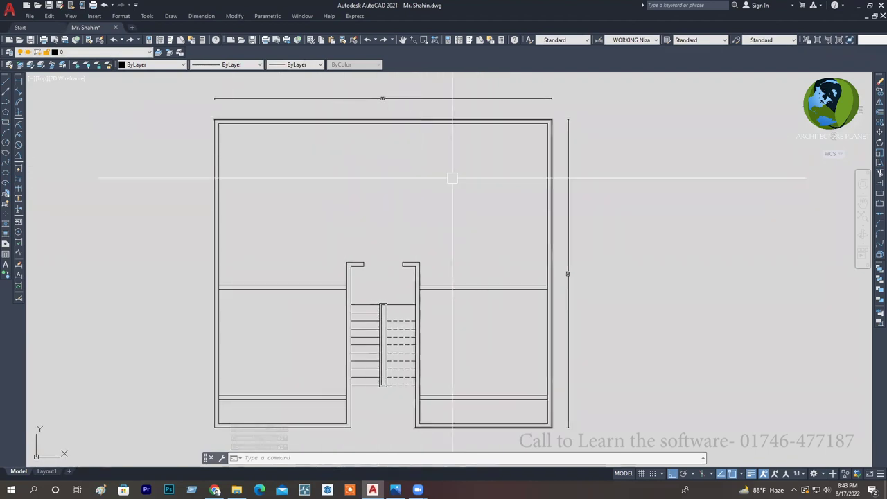
{"action": "mouse_move", "coordinate": [470, 205]}
{"action": "middle_mouse_down"}
{"action": "mouse_move", "coordinate": [448, 228]}
{"action": "mouse_move", "coordinate": [435, 317]}
{"action": "middle_mouse_up"}
{"action": "middle_click_drag", "start_coordinate": [394, 372], "coordinate": [438, 346]}
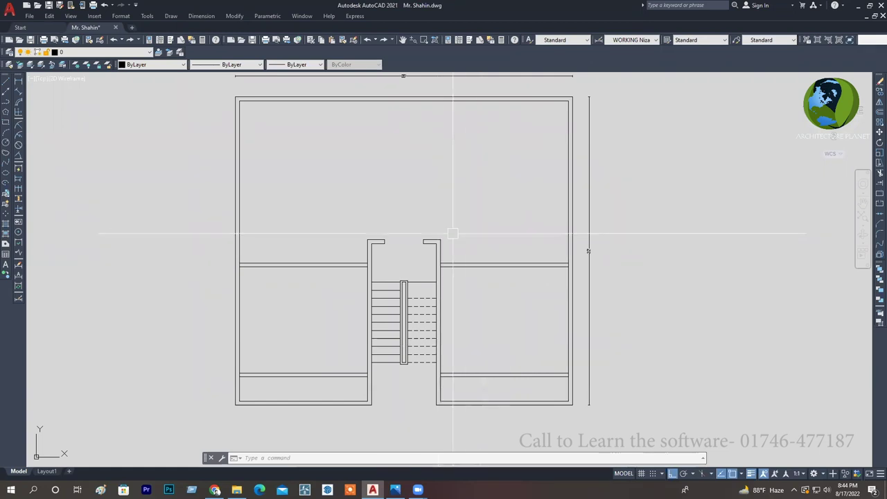
Cancel the pending dimension preview and save the drawing.
{"action": "middle_click_drag", "start_coordinate": [450, 231], "coordinate": [453, 250]}
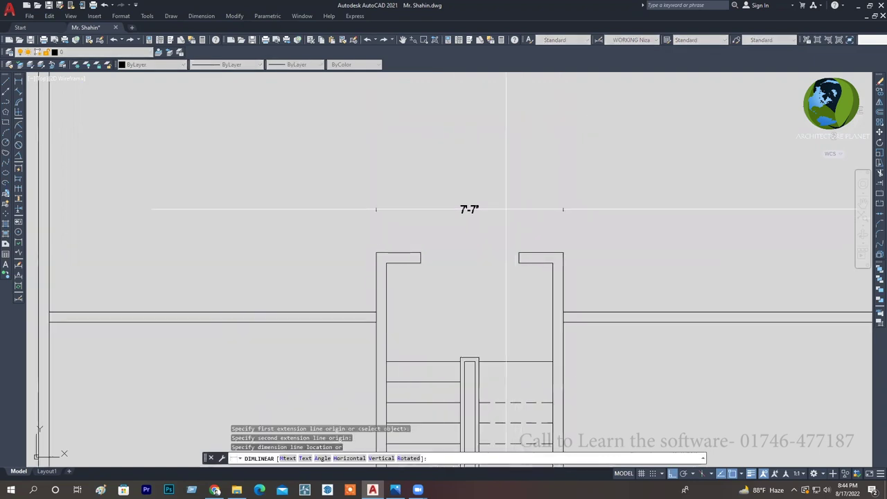
{"action": "middle_click_drag", "start_coordinate": [506, 209], "coordinate": [494, 251]}
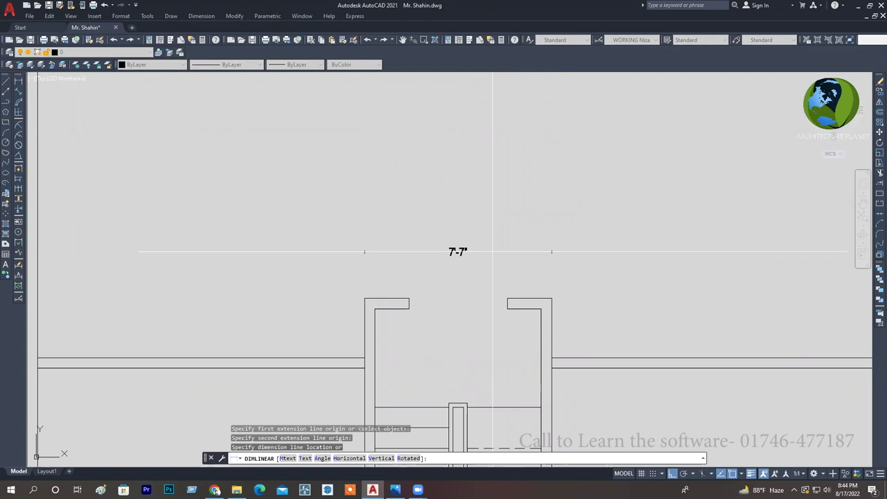
{"action": "scroll", "coordinate": [495, 253], "scroll_direction": "down", "scroll_amount": 2}
{"action": "middle_click_drag", "start_coordinate": [471, 245], "coordinate": [468, 301]}
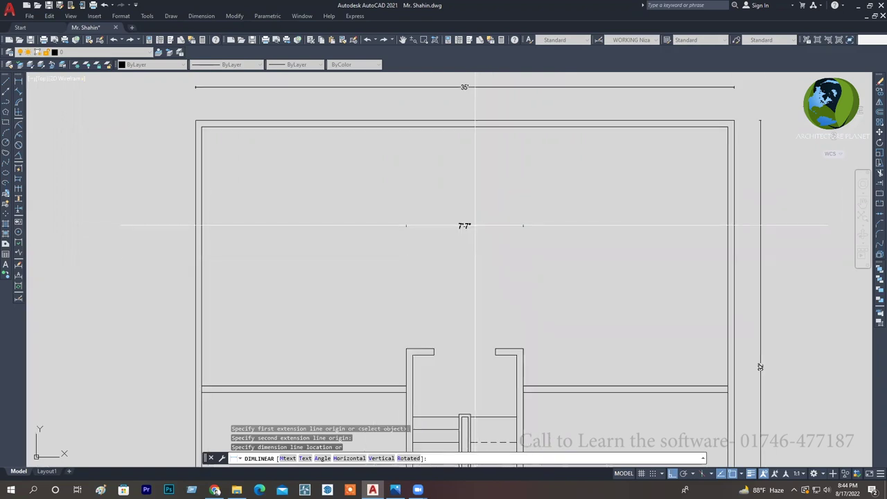
{"action": "key", "text": "Escape"}
{"action": "mouse_move", "coordinate": [482, 228]}
{"action": "middle_mouse_down"}
{"action": "mouse_move", "coordinate": [455, 206]}
{"action": "mouse_move", "coordinate": [483, 198]}
{"action": "mouse_move", "coordinate": [469, 188]}
{"action": "middle_mouse_up"}
{"action": "scroll", "coordinate": [511, 222], "scroll_direction": "down", "scroll_amount": 2}
{"action": "mouse_move", "coordinate": [511, 222]}
{"action": "middle_mouse_down"}
{"action": "mouse_move", "coordinate": [475, 201]}
{"action": "mouse_move", "coordinate": [490, 214]}
{"action": "middle_mouse_up"}
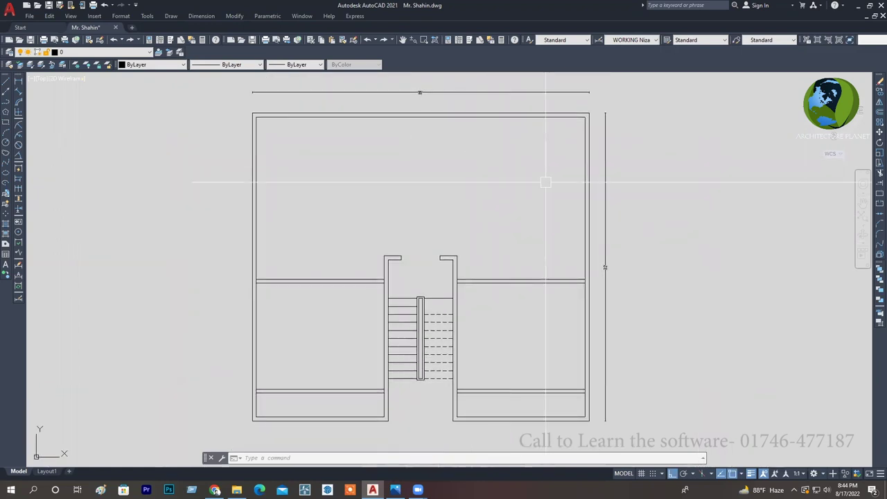
{"action": "key", "text": "Escape"}
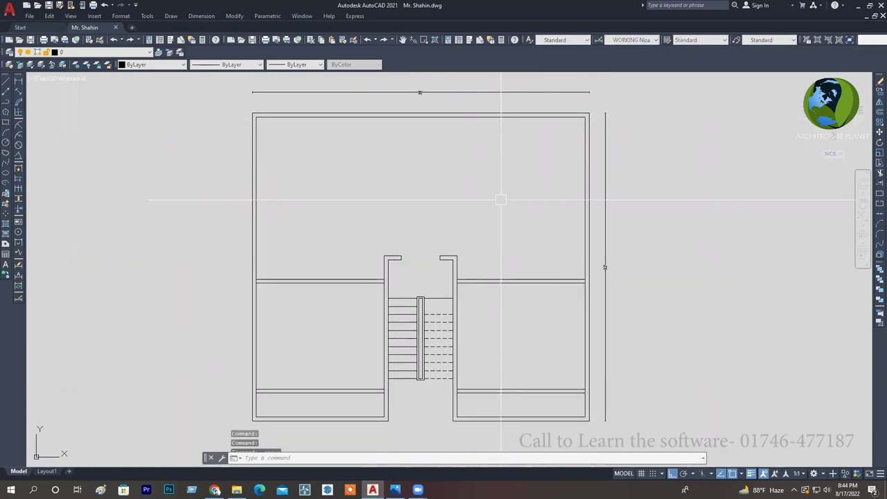
{"action": "middle_click_drag", "start_coordinate": [524, 182], "coordinate": [516, 198]}
{"action": "key", "text": "ctrl+s"}
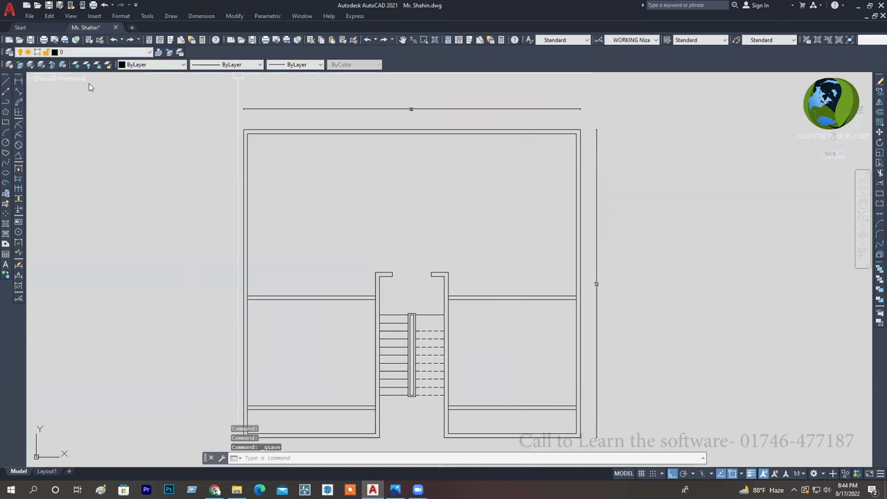
Zoom out and bring the reference plan's GROUND FLOOR PLAN title and north arrow into view.
{"action": "left_click", "coordinate": [19, 81]}
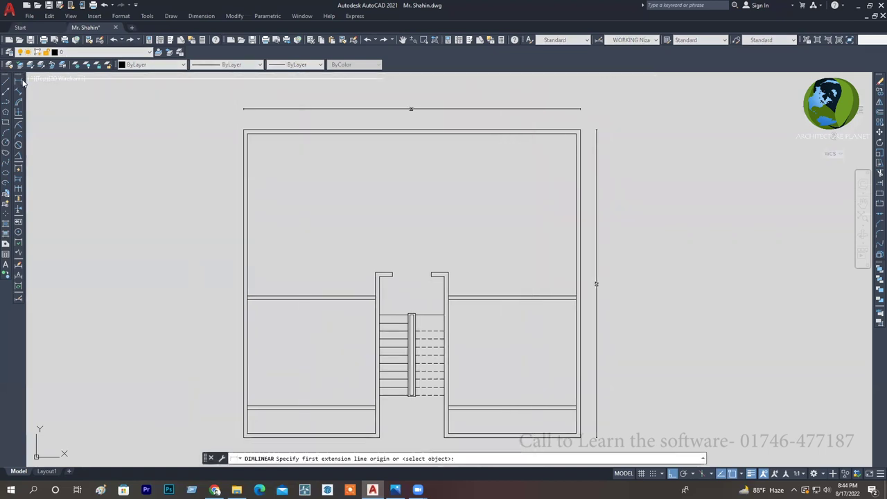
{"action": "scroll", "coordinate": [426, 238], "scroll_direction": "down", "scroll_amount": 4}
{"action": "key", "text": "Escape"}
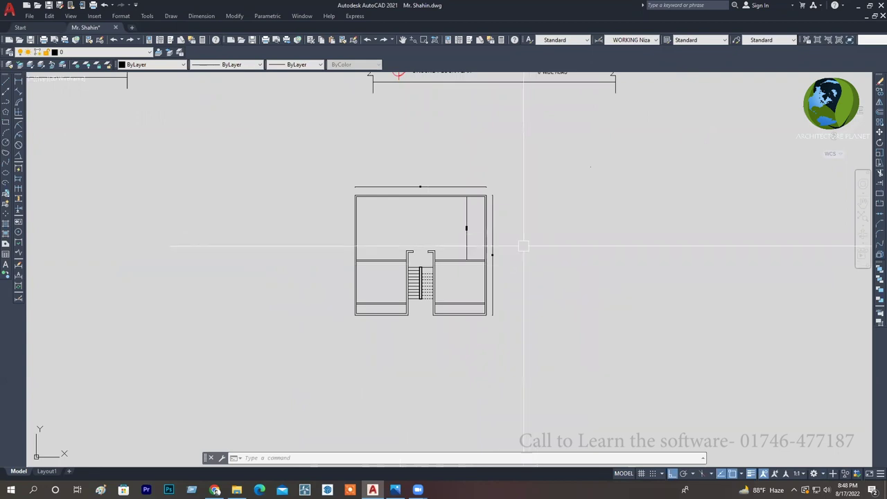
{"action": "mouse_move", "coordinate": [329, 247]}
{"action": "middle_mouse_down"}
{"action": "mouse_move", "coordinate": [358, 246]}
{"action": "mouse_move", "coordinate": [349, 222]}
{"action": "middle_mouse_up"}
{"action": "scroll", "coordinate": [359, 246], "scroll_direction": "up", "scroll_amount": 2}
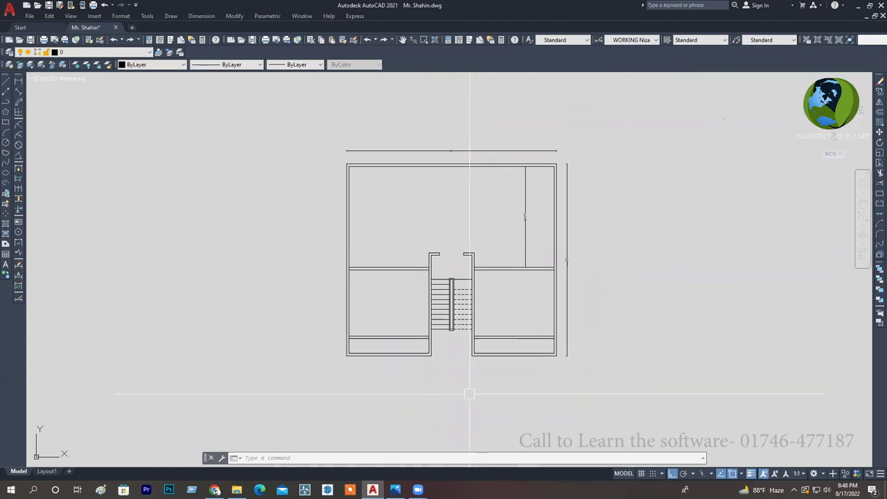
{"action": "middle_click_drag", "start_coordinate": [469, 393], "coordinate": [436, 396]}
{"action": "middle_click_drag", "start_coordinate": [469, 451], "coordinate": [491, 450]}
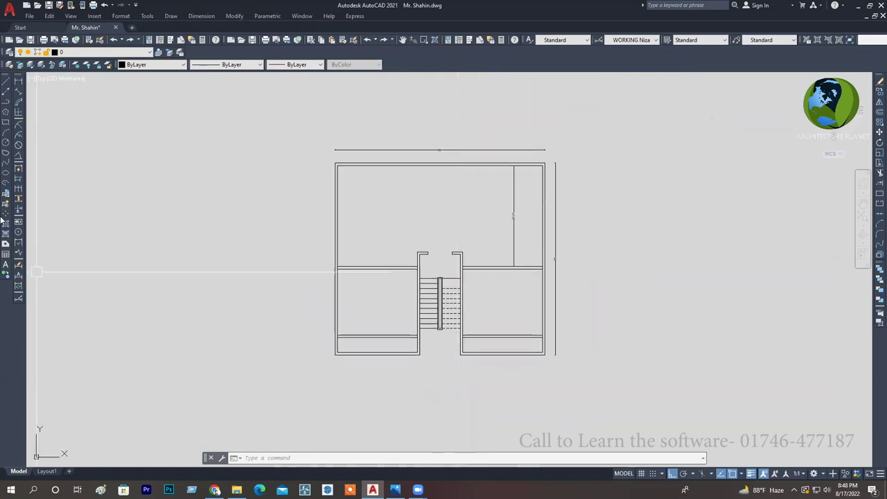
{"action": "scroll", "coordinate": [395, 297], "scroll_direction": "down", "scroll_amount": 4}
{"action": "scroll", "coordinate": [451, 297], "scroll_direction": "down", "scroll_amount": 3}
{"action": "scroll", "coordinate": [451, 234], "scroll_direction": "up", "scroll_amount": 5}
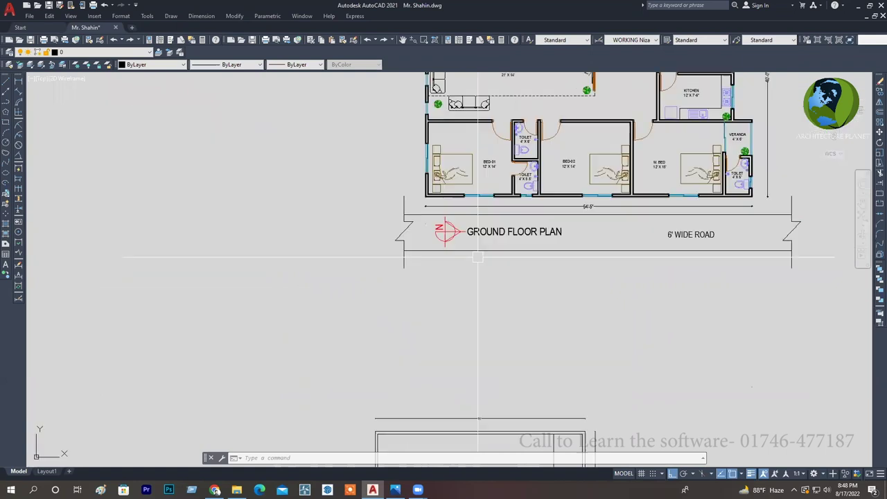
{"action": "scroll", "coordinate": [460, 230], "scroll_direction": "up", "scroll_amount": 3}
{"action": "scroll", "coordinate": [461, 230], "scroll_direction": "down", "scroll_amount": 1}
{"action": "scroll", "coordinate": [461, 230], "scroll_direction": "down", "scroll_amount": 2}
Copy the north arrow and GROUND FLOOR PLAN title to beneath the new floor plan.
{"action": "middle_click_drag", "start_coordinate": [444, 310], "coordinate": [438, 274]}
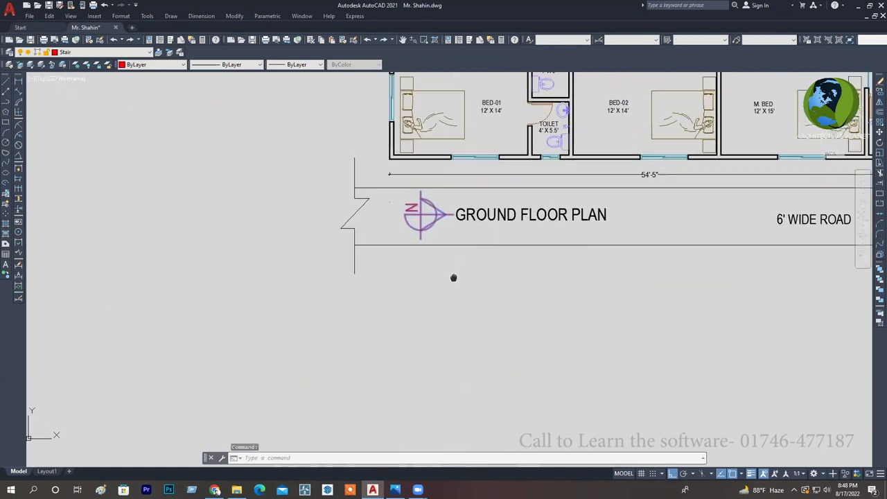
{"action": "type", "text": "co"}
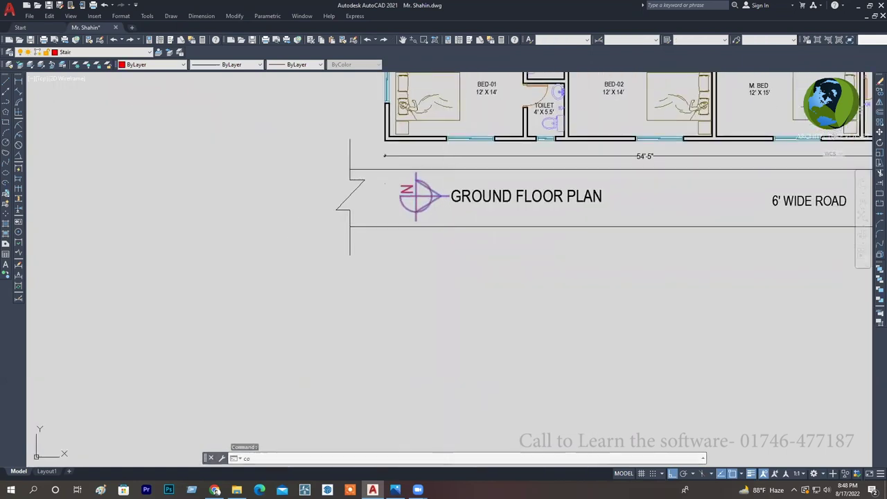
{"action": "key", "text": "Return"}
{"action": "key", "text": "Escape"}
{"action": "key", "text": "Escape"}
{"action": "left_click", "coordinate": [490, 213]}
{"action": "left_click", "coordinate": [440, 194]}
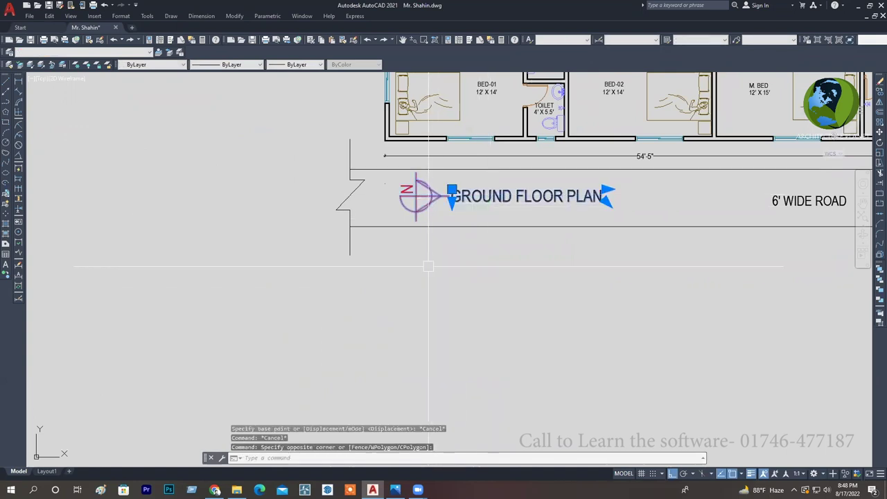
{"action": "type", "text": "c"}
{"action": "key", "text": "Return"}
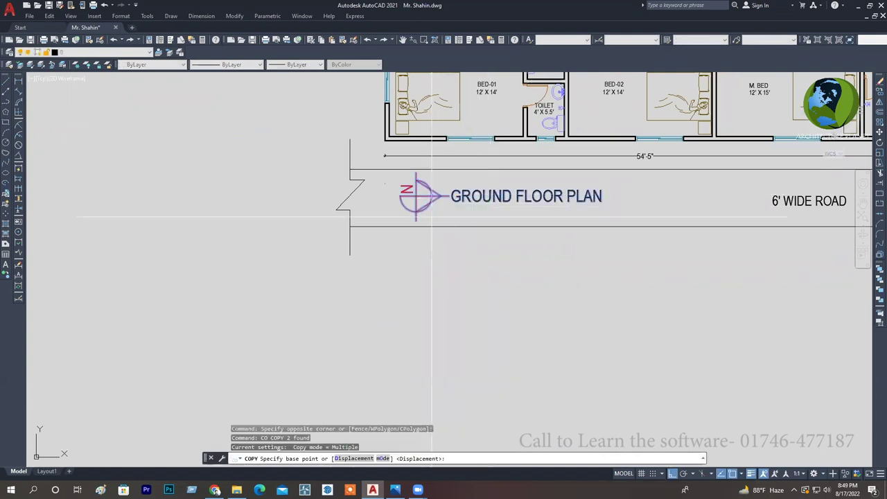
{"action": "left_click", "coordinate": [416, 196]}
{"action": "scroll", "coordinate": [419, 199], "scroll_direction": "down", "scroll_amount": 5}
{"action": "scroll", "coordinate": [448, 312], "scroll_direction": "up", "scroll_amount": 4}
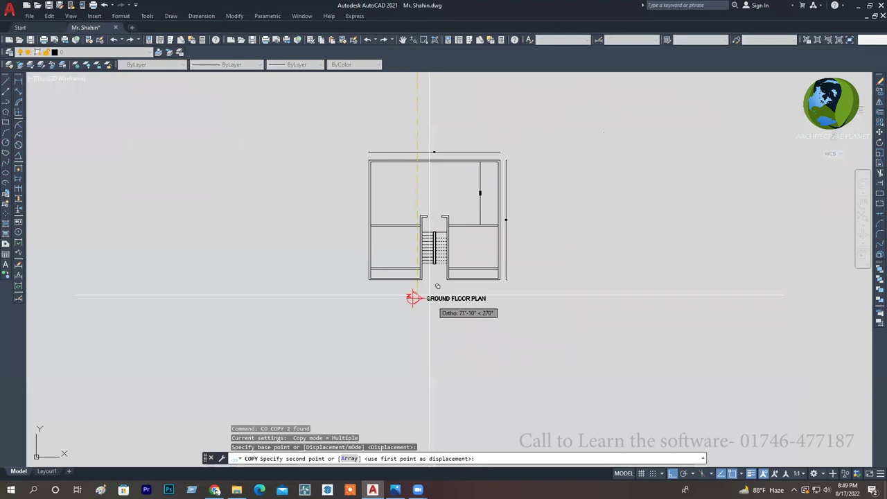
{"action": "key", "text": "F8"}
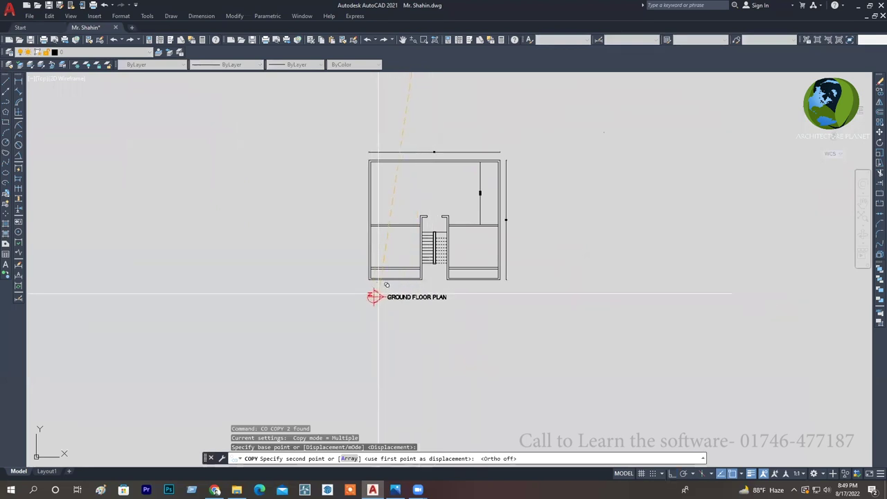
{"action": "key", "text": "Escape"}
Save the drawing with the copied title in place.
{"action": "scroll", "coordinate": [379, 296], "scroll_direction": "up", "scroll_amount": 2}
{"action": "scroll", "coordinate": [376, 319], "scroll_direction": "up", "scroll_amount": 1}
{"action": "scroll", "coordinate": [374, 338], "scroll_direction": "up", "scroll_amount": 1}
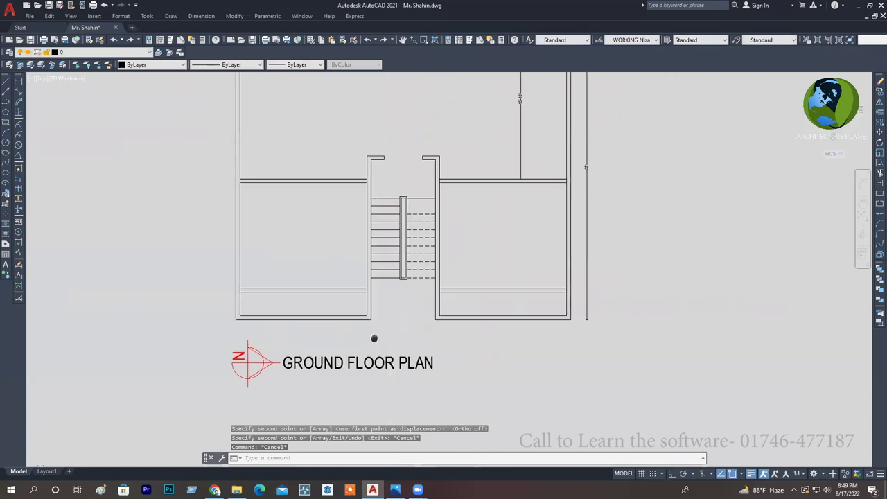
{"action": "key", "text": "ctrl+s"}
{"action": "scroll", "coordinate": [402, 327], "scroll_direction": "down", "scroll_amount": 4}
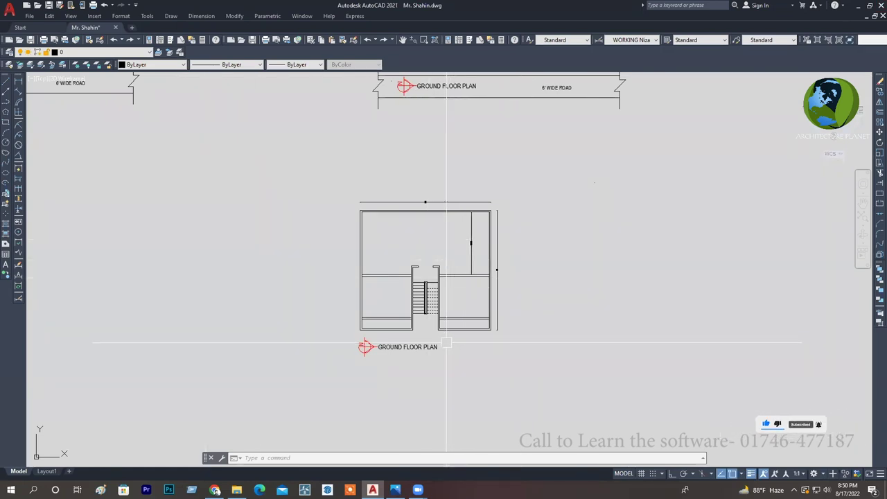
View the WhatsApp photo of the hand-drawn floor plan sketch, then return to AutoCAD.
{"action": "left_click", "coordinate": [395, 489]}
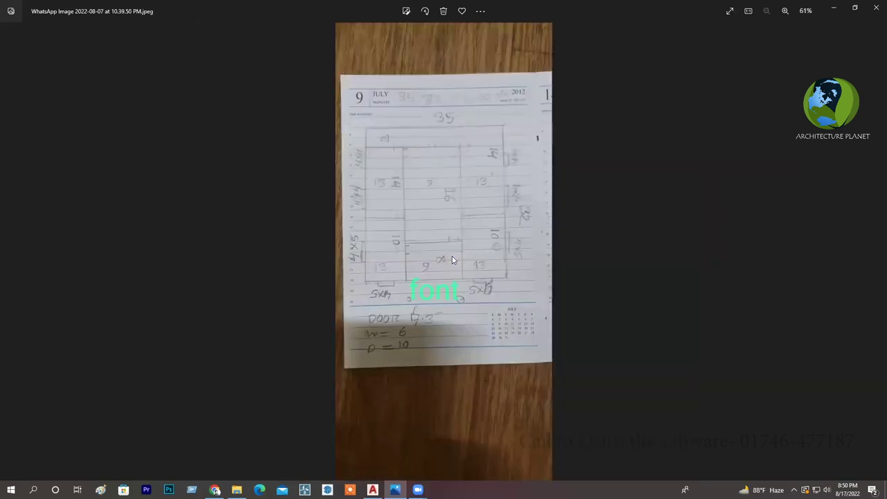
{"action": "left_click", "coordinate": [835, 9]}
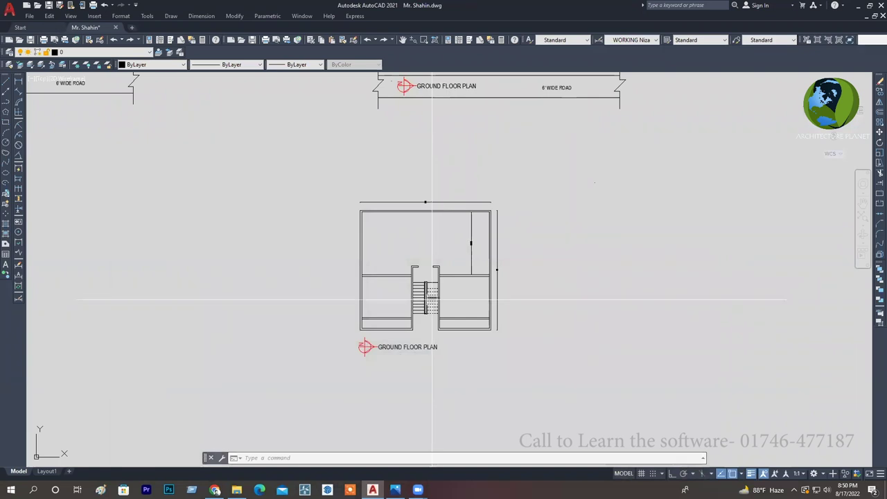
Zoom to the upper-right room and select its vertical partition line.
{"action": "scroll", "coordinate": [422, 332], "scroll_direction": "up", "scroll_amount": 2}
{"action": "middle_click_drag", "start_coordinate": [423, 331], "coordinate": [409, 331]}
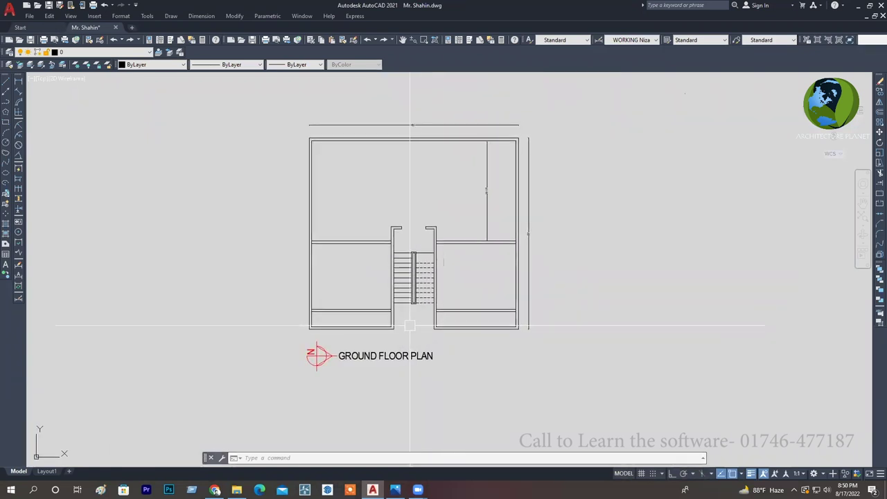
{"action": "scroll", "coordinate": [413, 323], "scroll_direction": "up", "scroll_amount": 2}
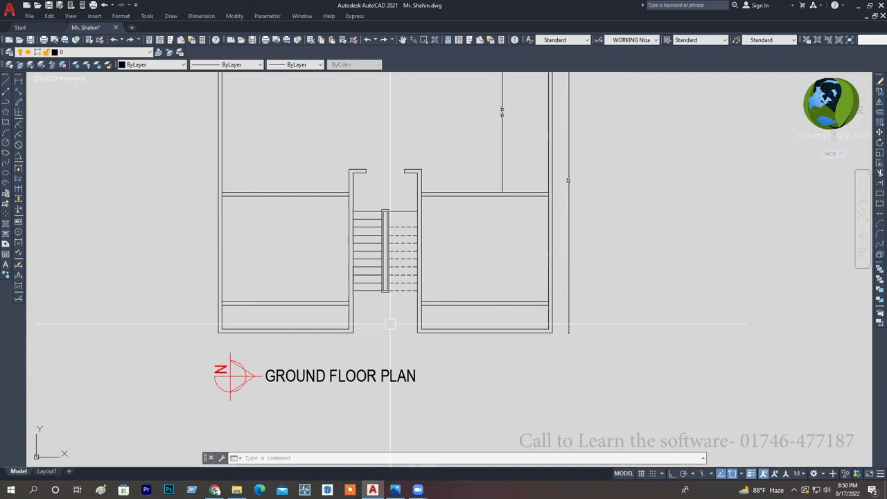
{"action": "scroll", "coordinate": [441, 287], "scroll_direction": "down", "scroll_amount": 2}
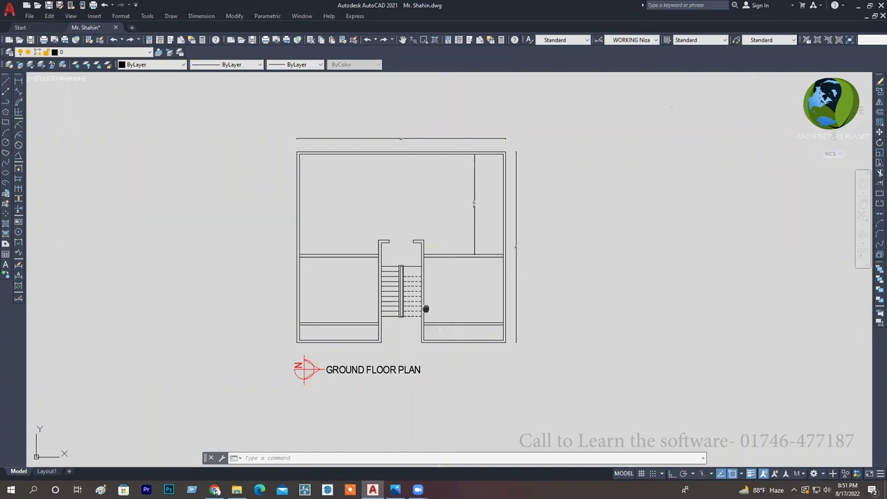
{"action": "middle_click_drag", "start_coordinate": [439, 308], "coordinate": [462, 308]}
{"action": "scroll", "coordinate": [463, 308], "scroll_direction": "up", "scroll_amount": 2}
{"action": "scroll", "coordinate": [481, 311], "scroll_direction": "down", "scroll_amount": 2}
{"action": "middle_click_drag", "start_coordinate": [511, 228], "coordinate": [489, 240]}
{"action": "scroll", "coordinate": [489, 240], "scroll_direction": "up", "scroll_amount": 6}
{"action": "scroll", "coordinate": [483, 226], "scroll_direction": "down", "scroll_amount": 2}
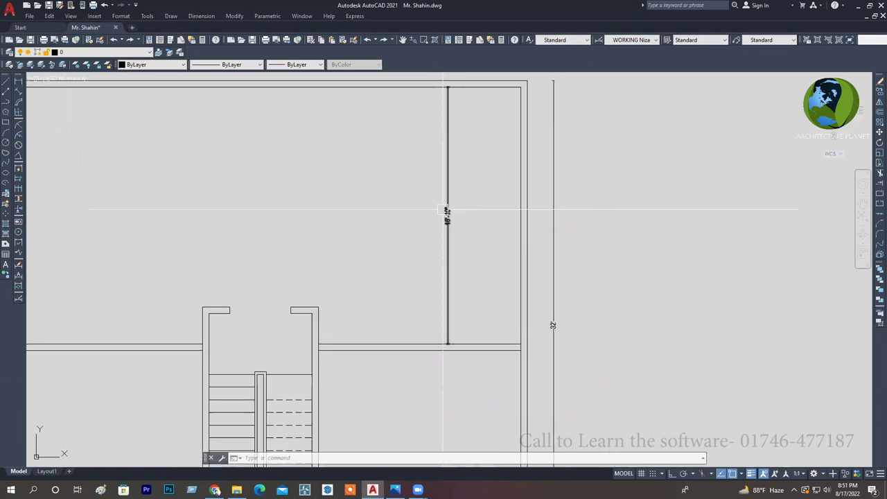
{"action": "middle_click_drag", "start_coordinate": [455, 228], "coordinate": [593, 252]}
{"action": "scroll", "coordinate": [554, 240], "scroll_direction": "down", "scroll_amount": 2}
{"action": "left_click", "coordinate": [560, 229]}
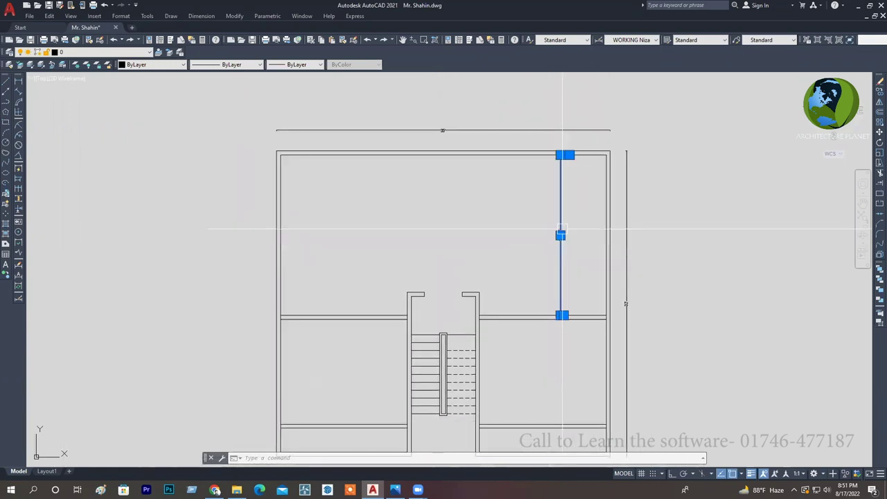
Erase the selected partition and offset the top wall line 10' downward.
{"action": "key", "text": "Delete"}
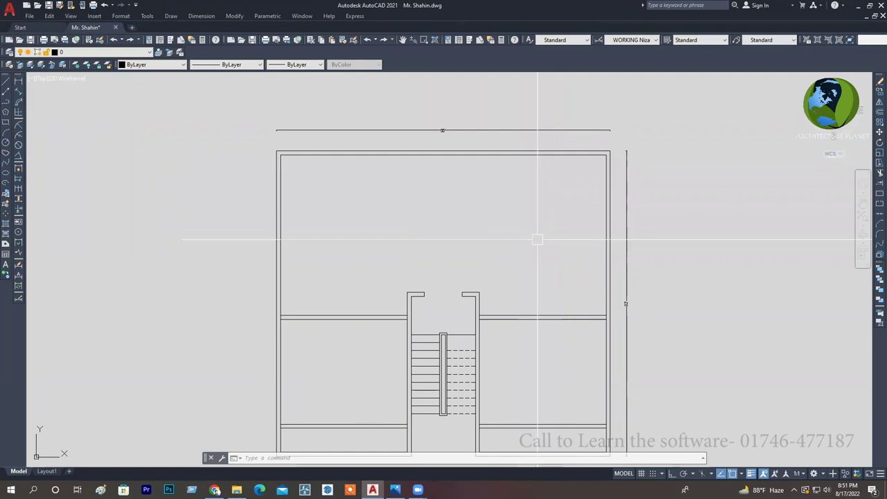
{"action": "type", "text": "o"}
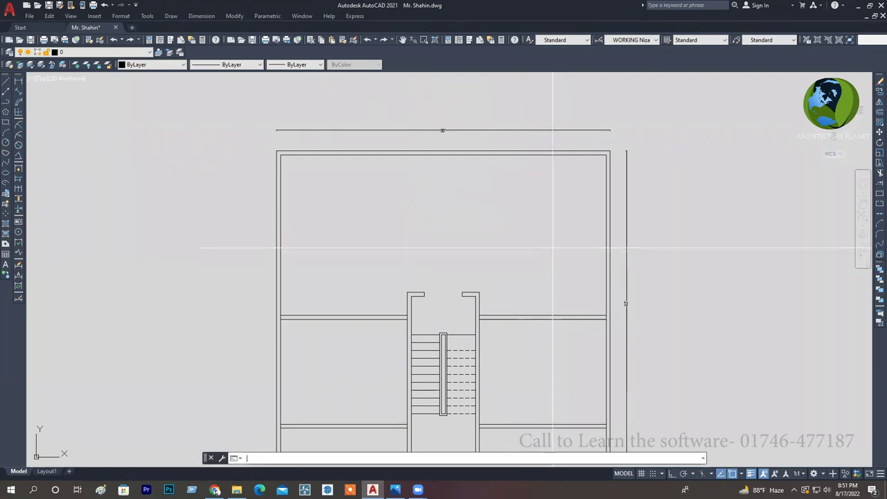
{"action": "key", "text": "Return"}
{"action": "type", "text": "10"}
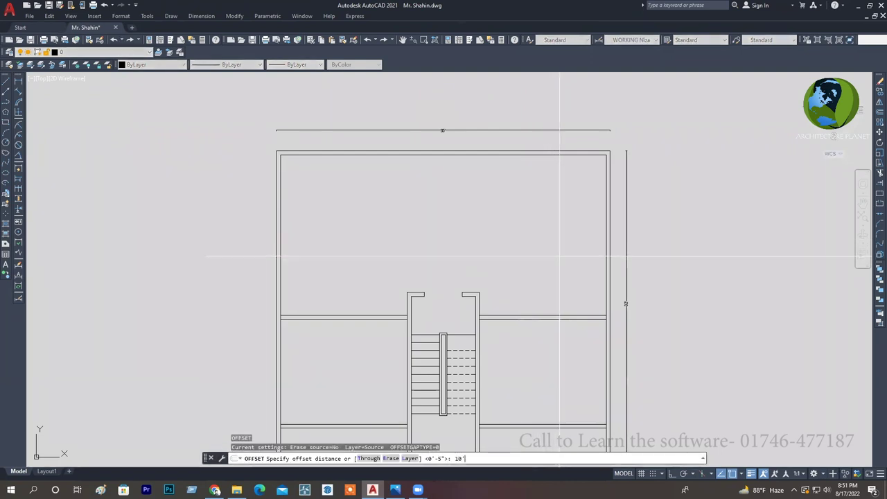
{"action": "key", "text": "Return"}
{"action": "left_click", "coordinate": [557, 157]}
{"action": "left_click", "coordinate": [557, 210]}
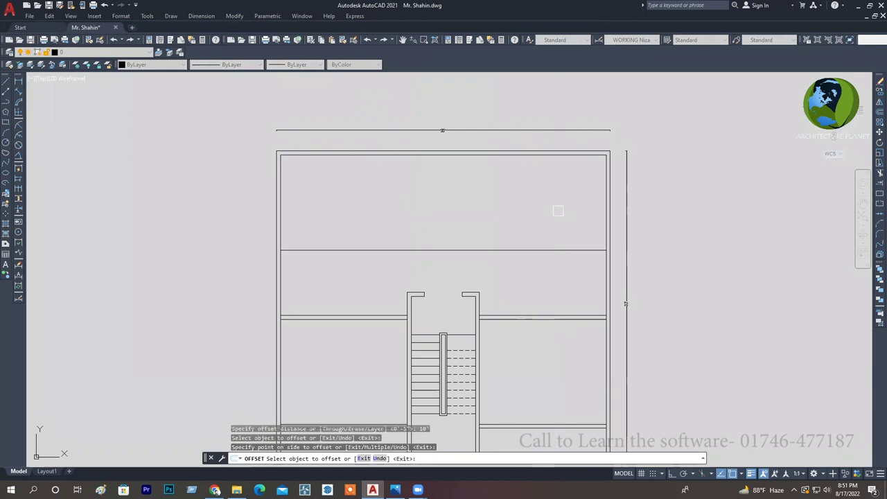
Offset the new partition line 5 downward to make it a double wall.
{"action": "key", "text": "Return"}
{"action": "key", "text": "Return"}
{"action": "type", "text": "5"}
{"action": "key", "text": "Return"}
{"action": "left_click", "coordinate": [538, 250]}
{"action": "left_click", "coordinate": [543, 273]}
{"action": "key", "text": "Escape"}
{"action": "key", "text": "Escape"}
{"action": "key", "text": "Escape"}
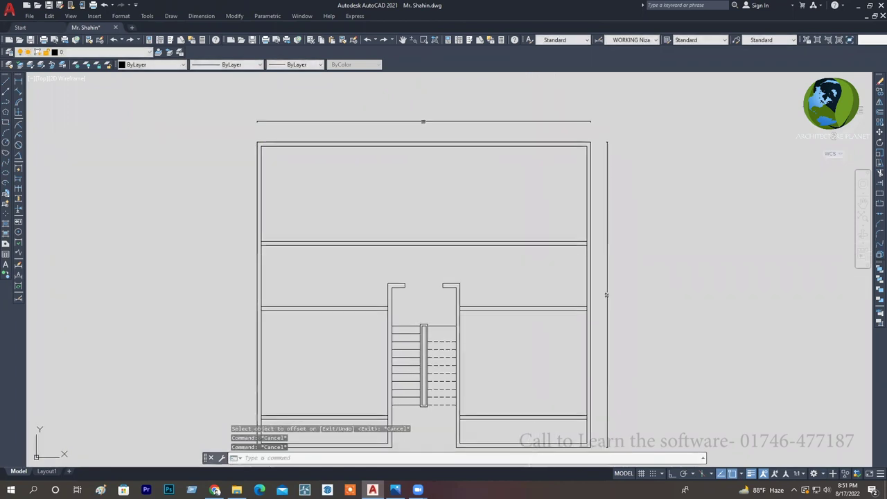
{"action": "middle_click_drag", "start_coordinate": [516, 232], "coordinate": [499, 225]}
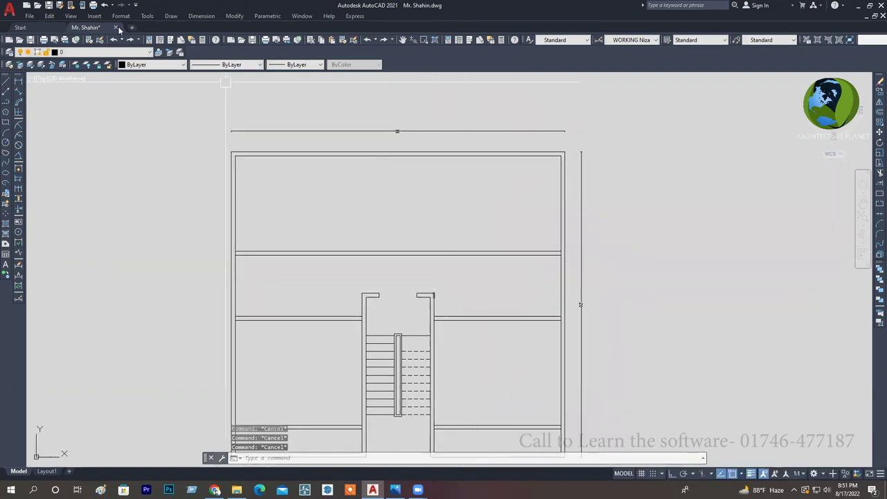
{"action": "type", "text": "dli"}
{"action": "key", "text": "Return"}
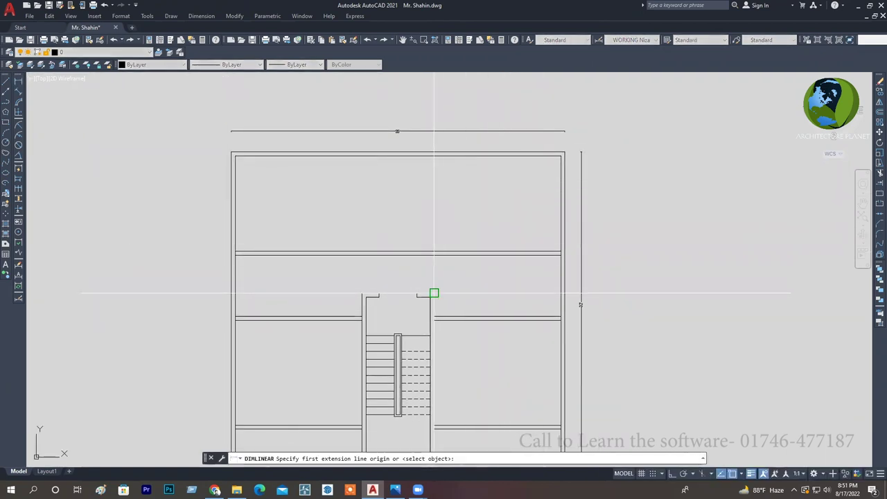
Measure the 12'4" width from the stair wall corner, then cancel without placing a dimension.
{"action": "left_click", "coordinate": [432, 293]}
{"action": "scroll", "coordinate": [529, 298], "scroll_direction": "up", "scroll_amount": 2}
{"action": "left_click", "coordinate": [585, 284]}
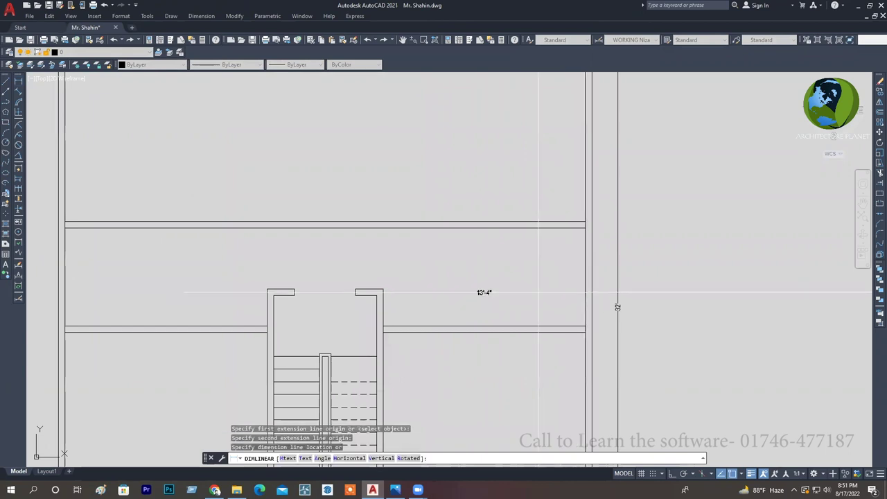
{"action": "key", "text": "Escape"}
{"action": "scroll", "coordinate": [525, 223], "scroll_direction": "down", "scroll_amount": 2}
{"action": "key", "text": "Escape"}
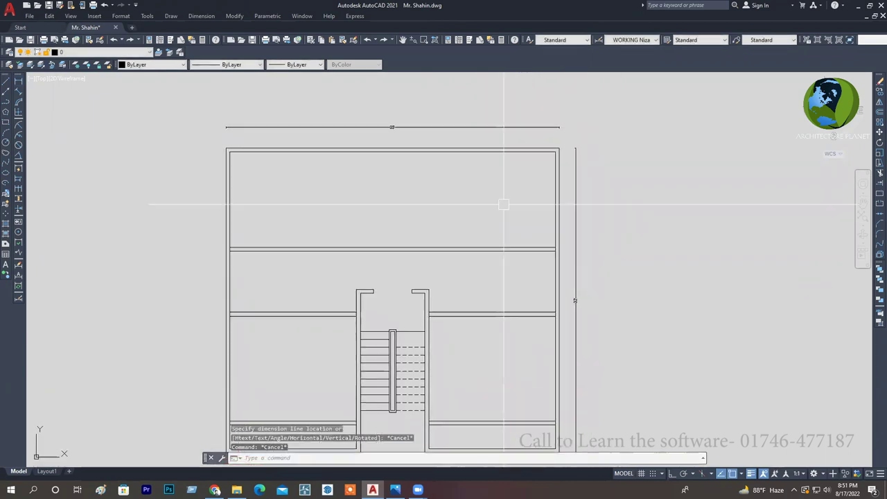
Offset wall lines 13' to create two vertical partitions above the stair.
{"action": "type", "text": "o"}
{"action": "key", "text": "Return"}
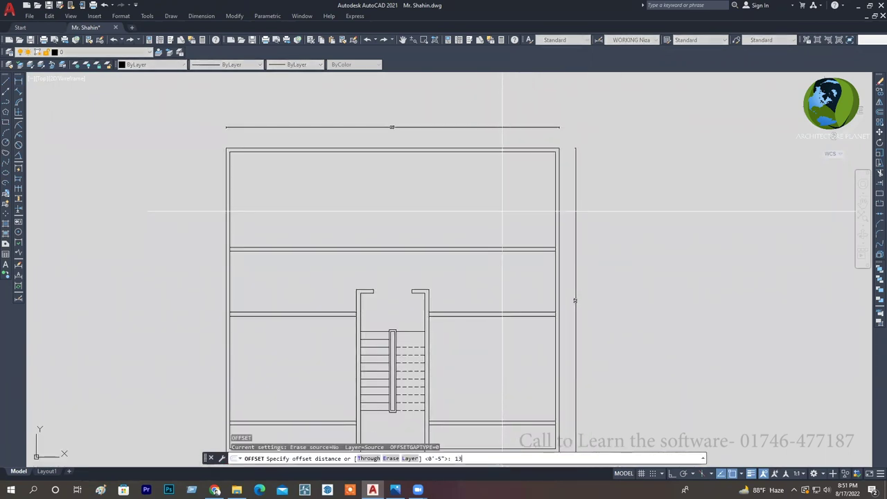
{"action": "key", "text": "Return"}
{"action": "left_click", "coordinate": [555, 205]}
{"action": "left_click", "coordinate": [488, 211]}
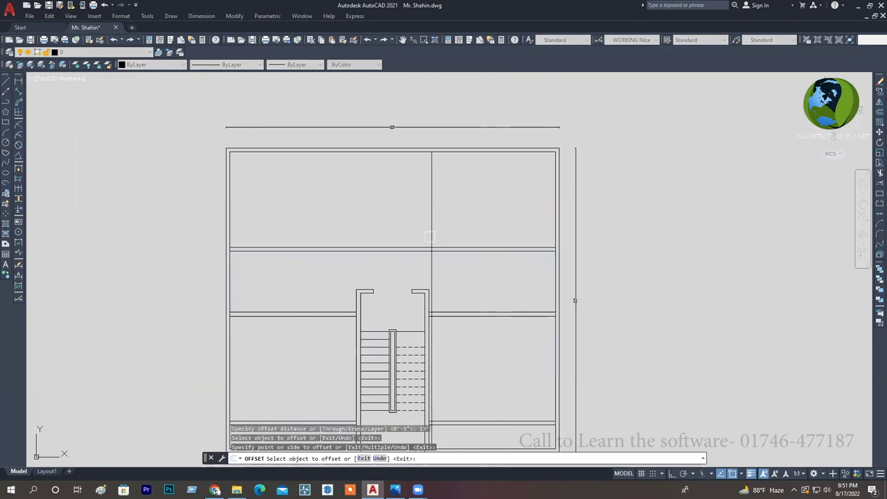
{"action": "scroll", "coordinate": [429, 237], "scroll_direction": "up", "scroll_amount": 2}
{"action": "mouse_move", "coordinate": [430, 237]}
{"action": "middle_mouse_down"}
{"action": "mouse_move", "coordinate": [561, 222]}
{"action": "mouse_move", "coordinate": [522, 217]}
{"action": "middle_mouse_up"}
{"action": "scroll", "coordinate": [558, 220], "scroll_direction": "down", "scroll_amount": 2}
{"action": "scroll", "coordinate": [558, 220], "scroll_direction": "up", "scroll_amount": 2}
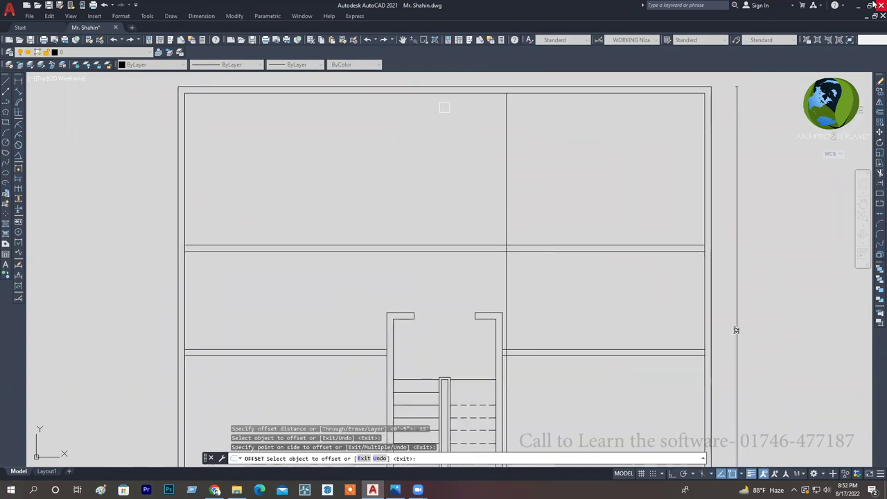
{"action": "left_click", "coordinate": [181, 181]}
{"action": "left_click", "coordinate": [289, 166]}
{"action": "middle_click_drag", "start_coordinate": [344, 186], "coordinate": [272, 162]}
Double both partitions by offsetting each line 5 units to its outer side.
{"action": "key", "text": "Return"}
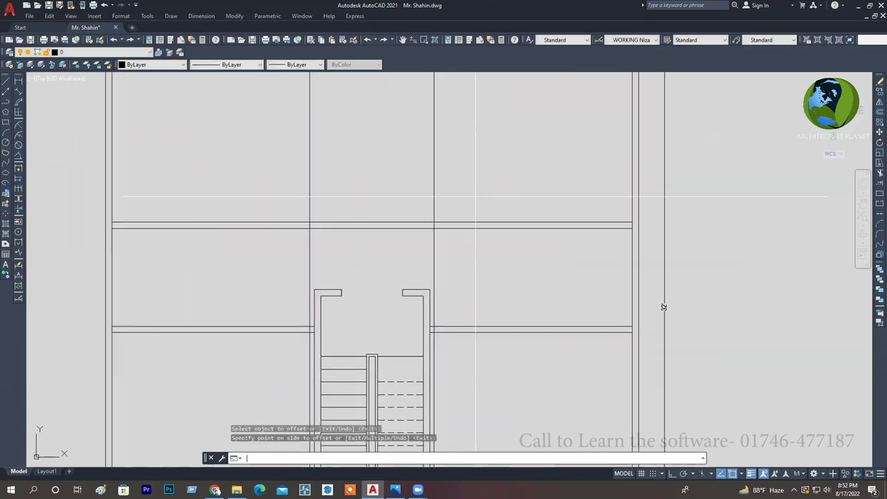
{"action": "key", "text": "Return"}
{"action": "type", "text": "5"}
{"action": "key", "text": "Return"}
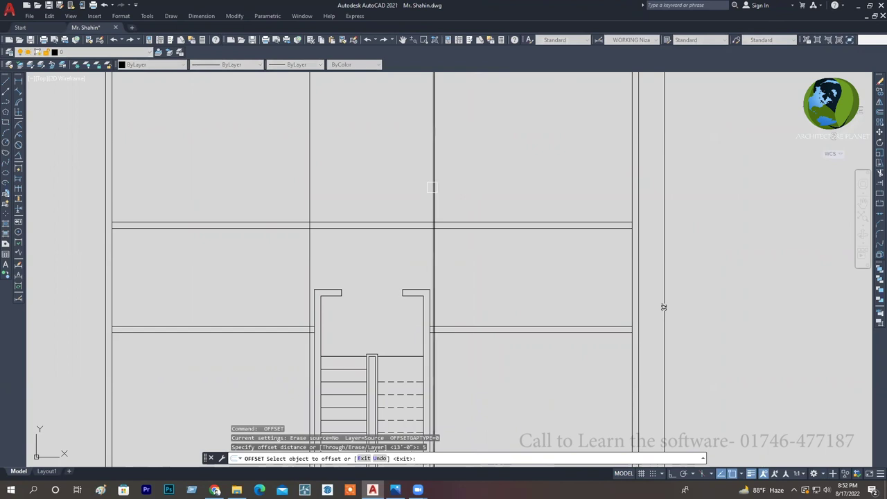
{"action": "left_click", "coordinate": [432, 187]}
{"action": "left_click", "coordinate": [447, 189]}
{"action": "left_click", "coordinate": [313, 196]}
{"action": "left_click", "coordinate": [291, 197]}
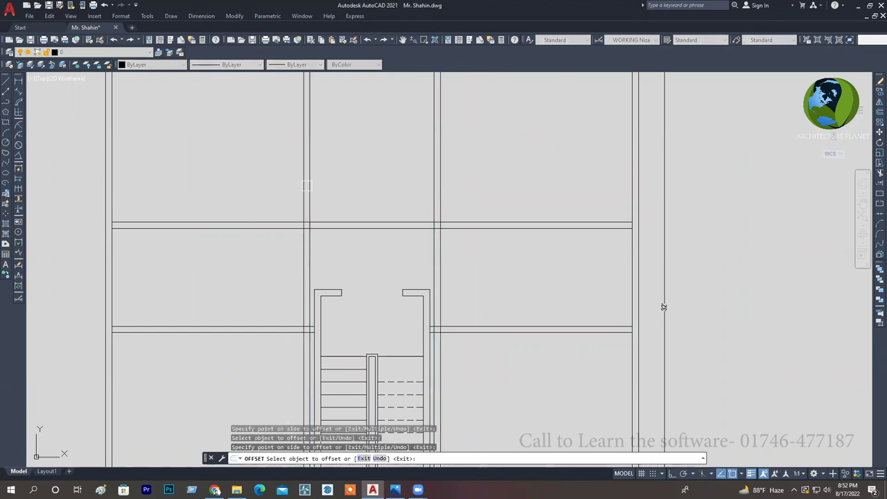
{"action": "middle_click_drag", "start_coordinate": [394, 182], "coordinate": [402, 190]}
{"action": "key", "text": "Escape"}
{"action": "key", "text": "Escape"}
{"action": "key", "text": "Escape"}
{"action": "scroll", "coordinate": [353, 237], "scroll_direction": "down", "scroll_amount": 2}
{"action": "scroll", "coordinate": [388, 200], "scroll_direction": "down", "scroll_amount": 2}
{"action": "scroll", "coordinate": [421, 191], "scroll_direction": "down", "scroll_amount": 1}
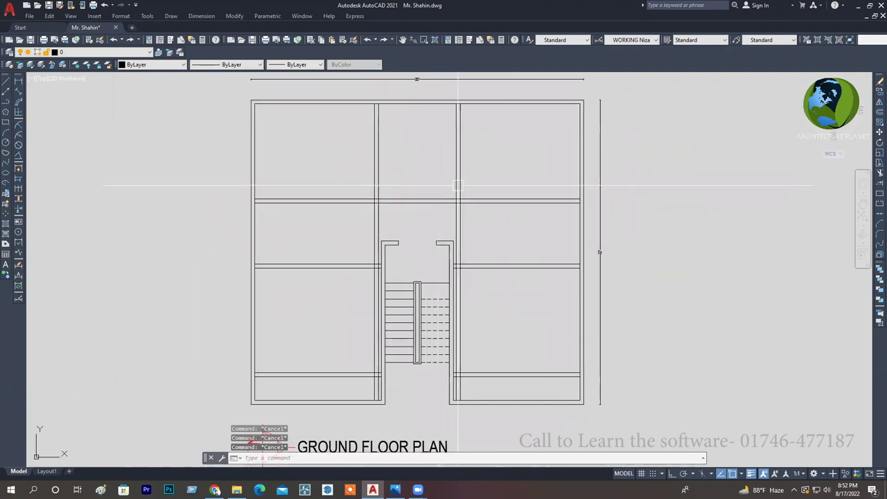
{"action": "scroll", "coordinate": [467, 205], "scroll_direction": "up", "scroll_amount": 1}
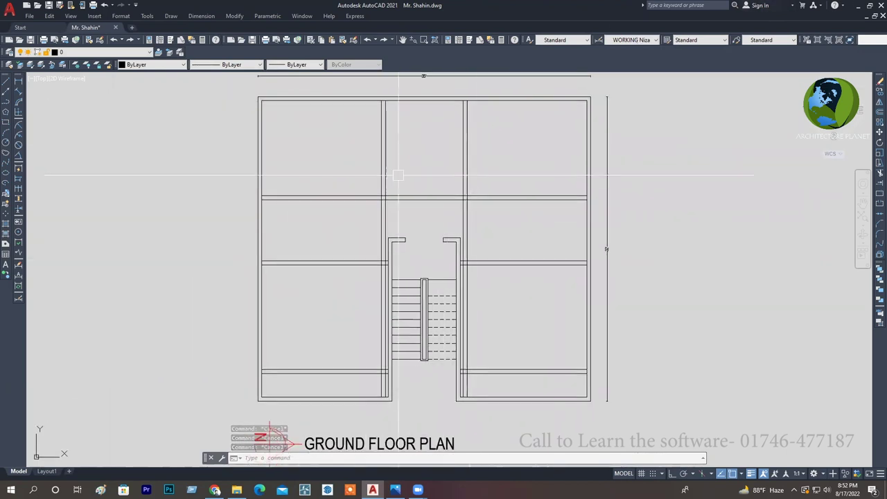
{"action": "scroll", "coordinate": [474, 216], "scroll_direction": "down", "scroll_amount": 1}
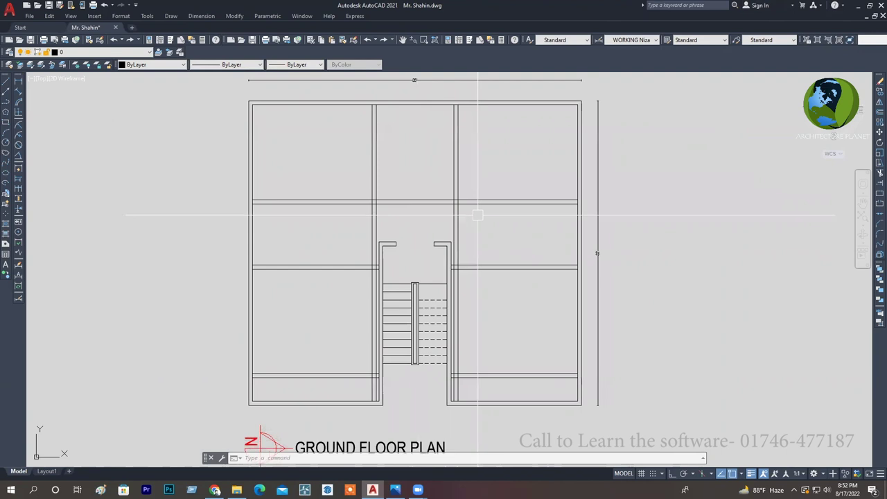
{"action": "mouse_move", "coordinate": [499, 227]}
{"action": "middle_mouse_down"}
{"action": "mouse_move", "coordinate": [461, 230]}
{"action": "mouse_move", "coordinate": [474, 215]}
{"action": "middle_mouse_up"}
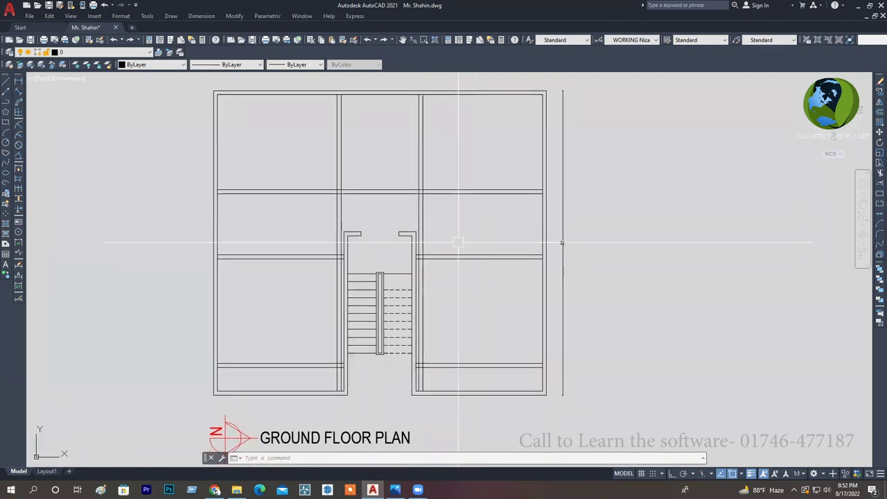